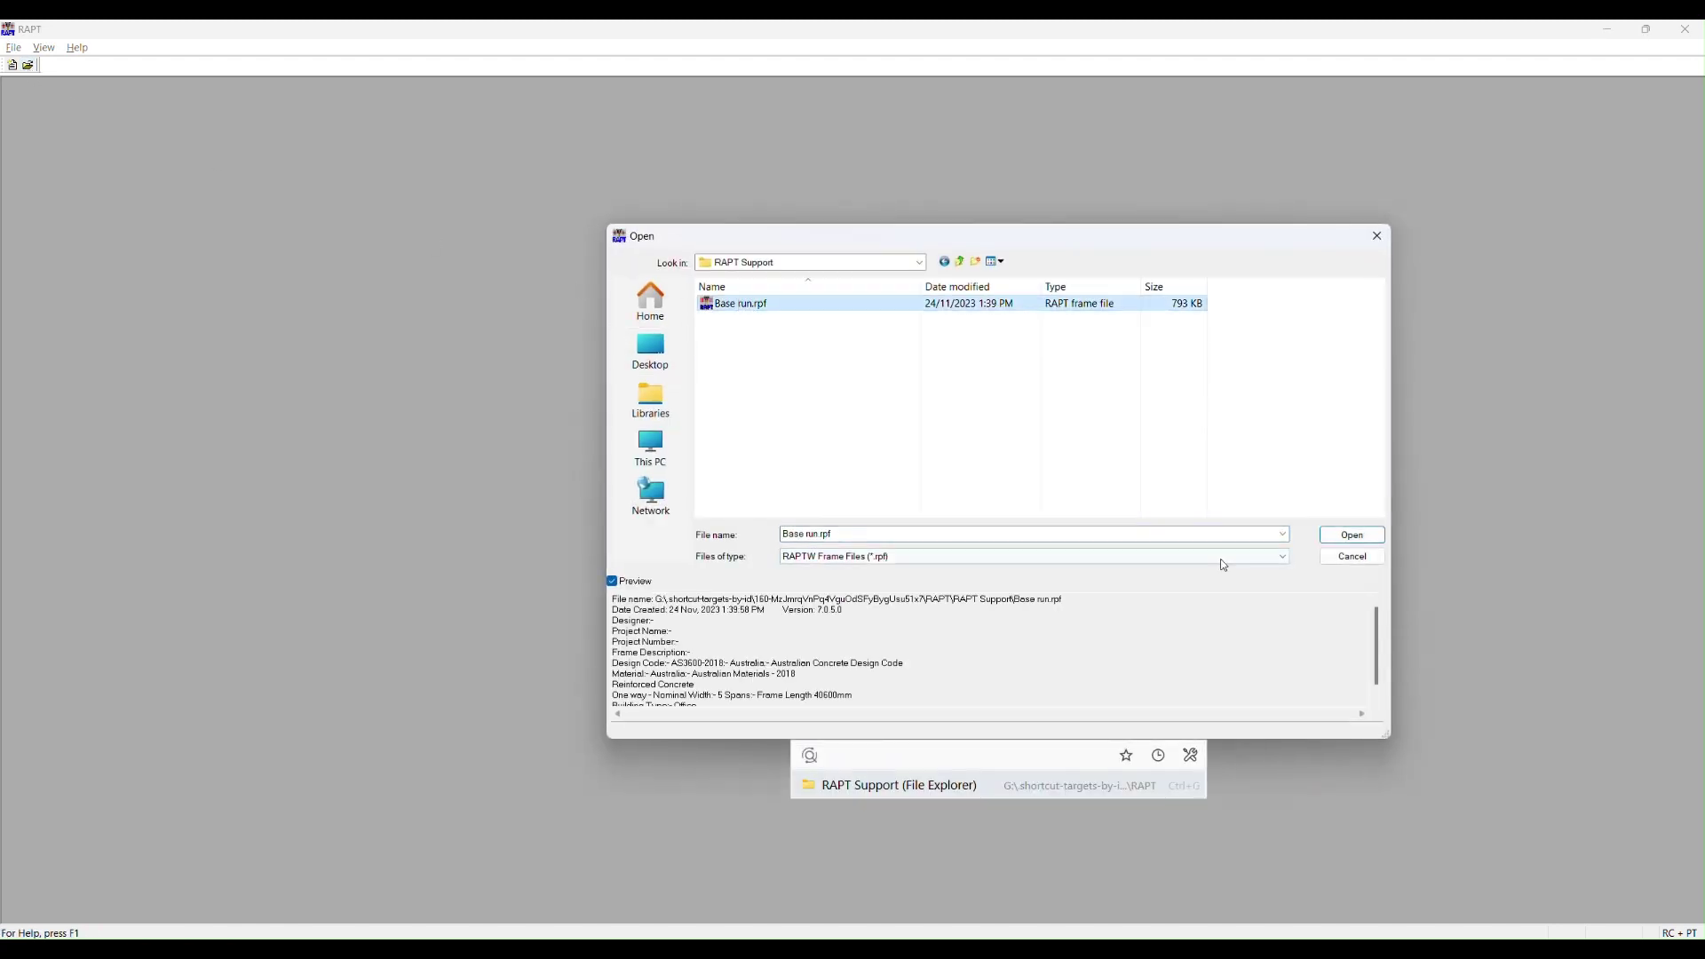
Open the Base run.rpf frame file from the RAPT Support folder.
click(1352, 535)
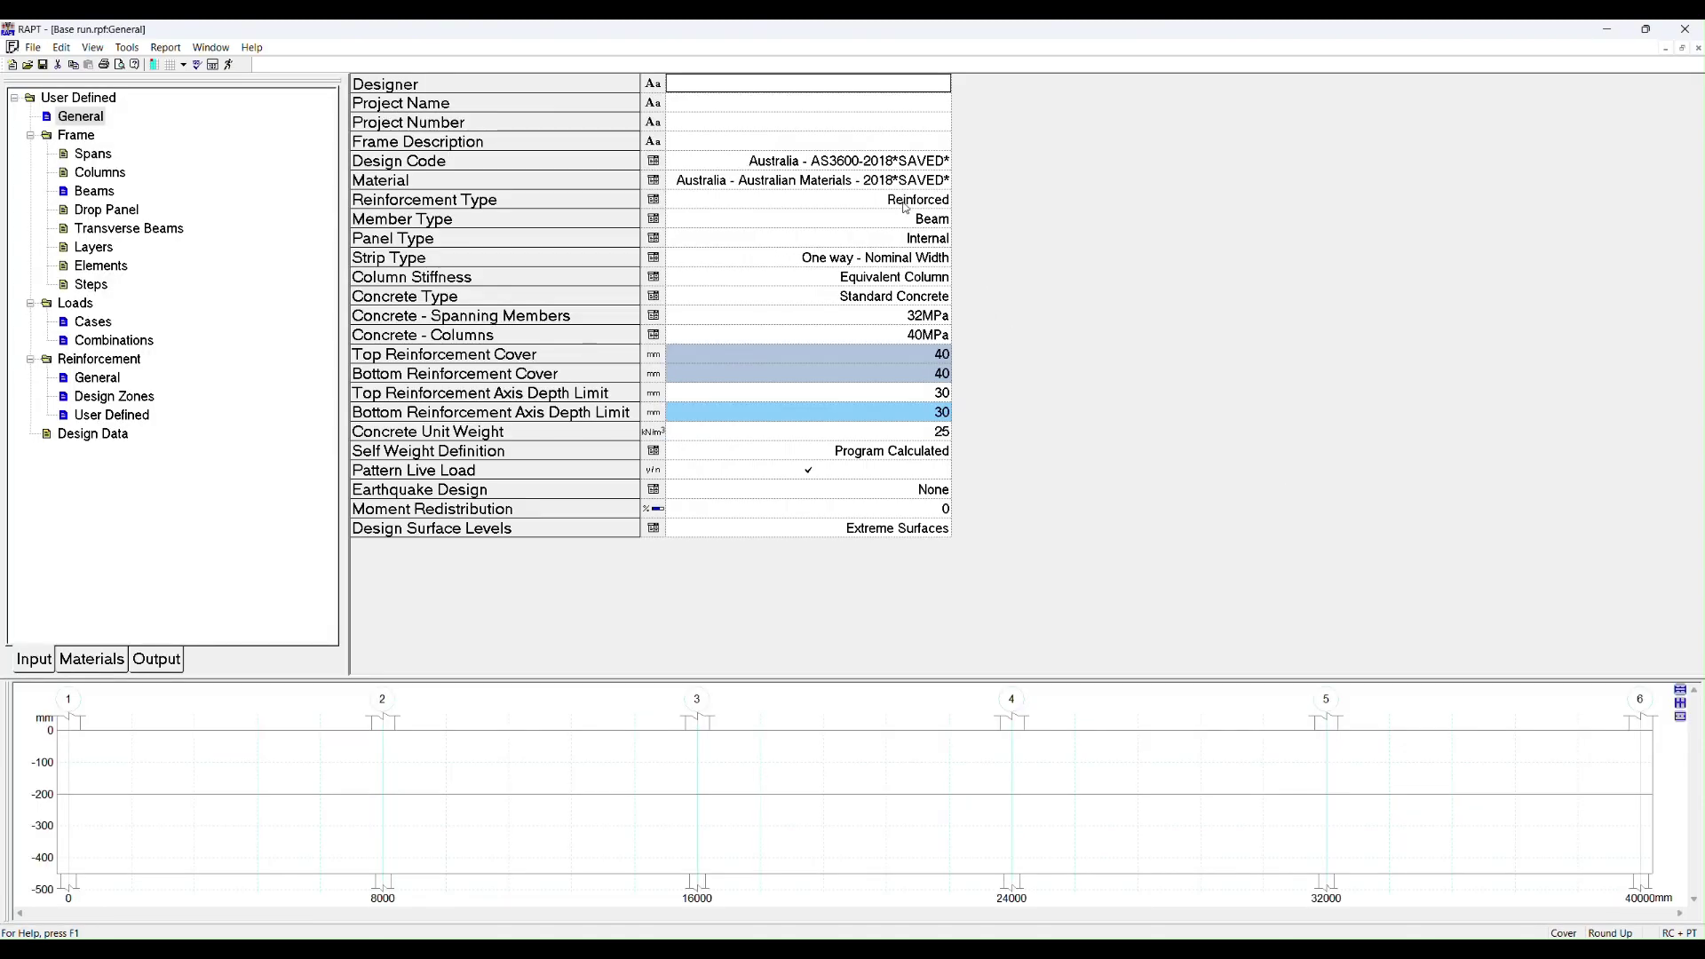
Set reinforcement type to Bonded Prestressed and spanning-member concrete grade to 40MPa.
click(901, 203)
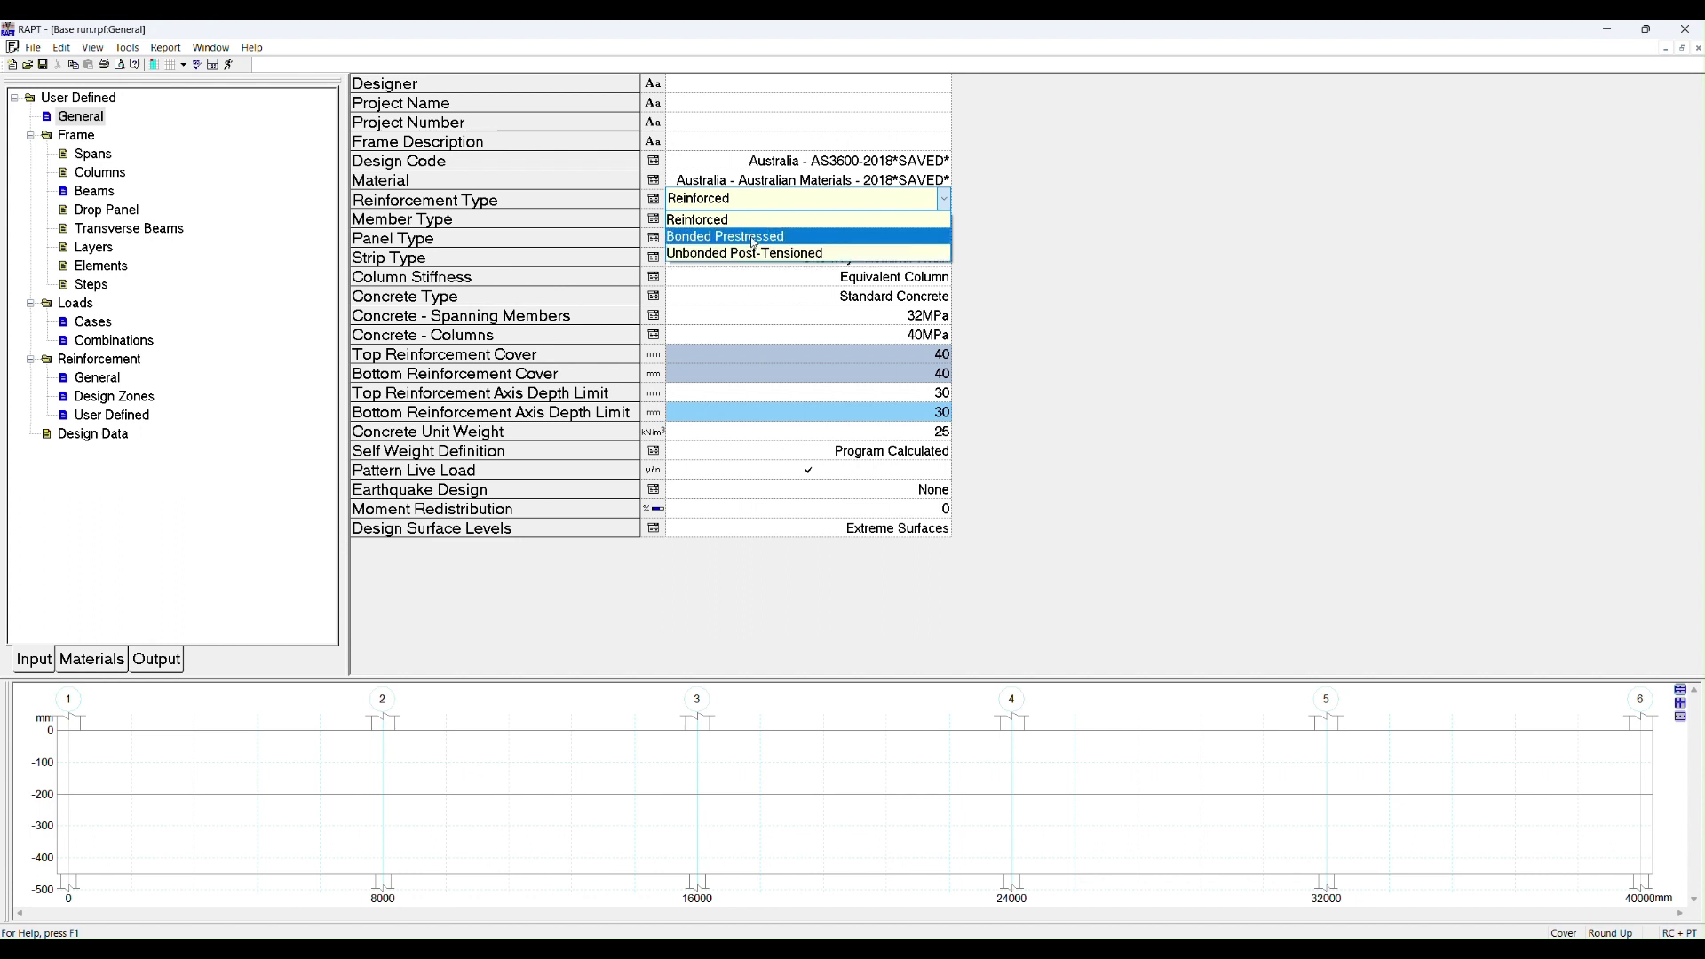
click(753, 242)
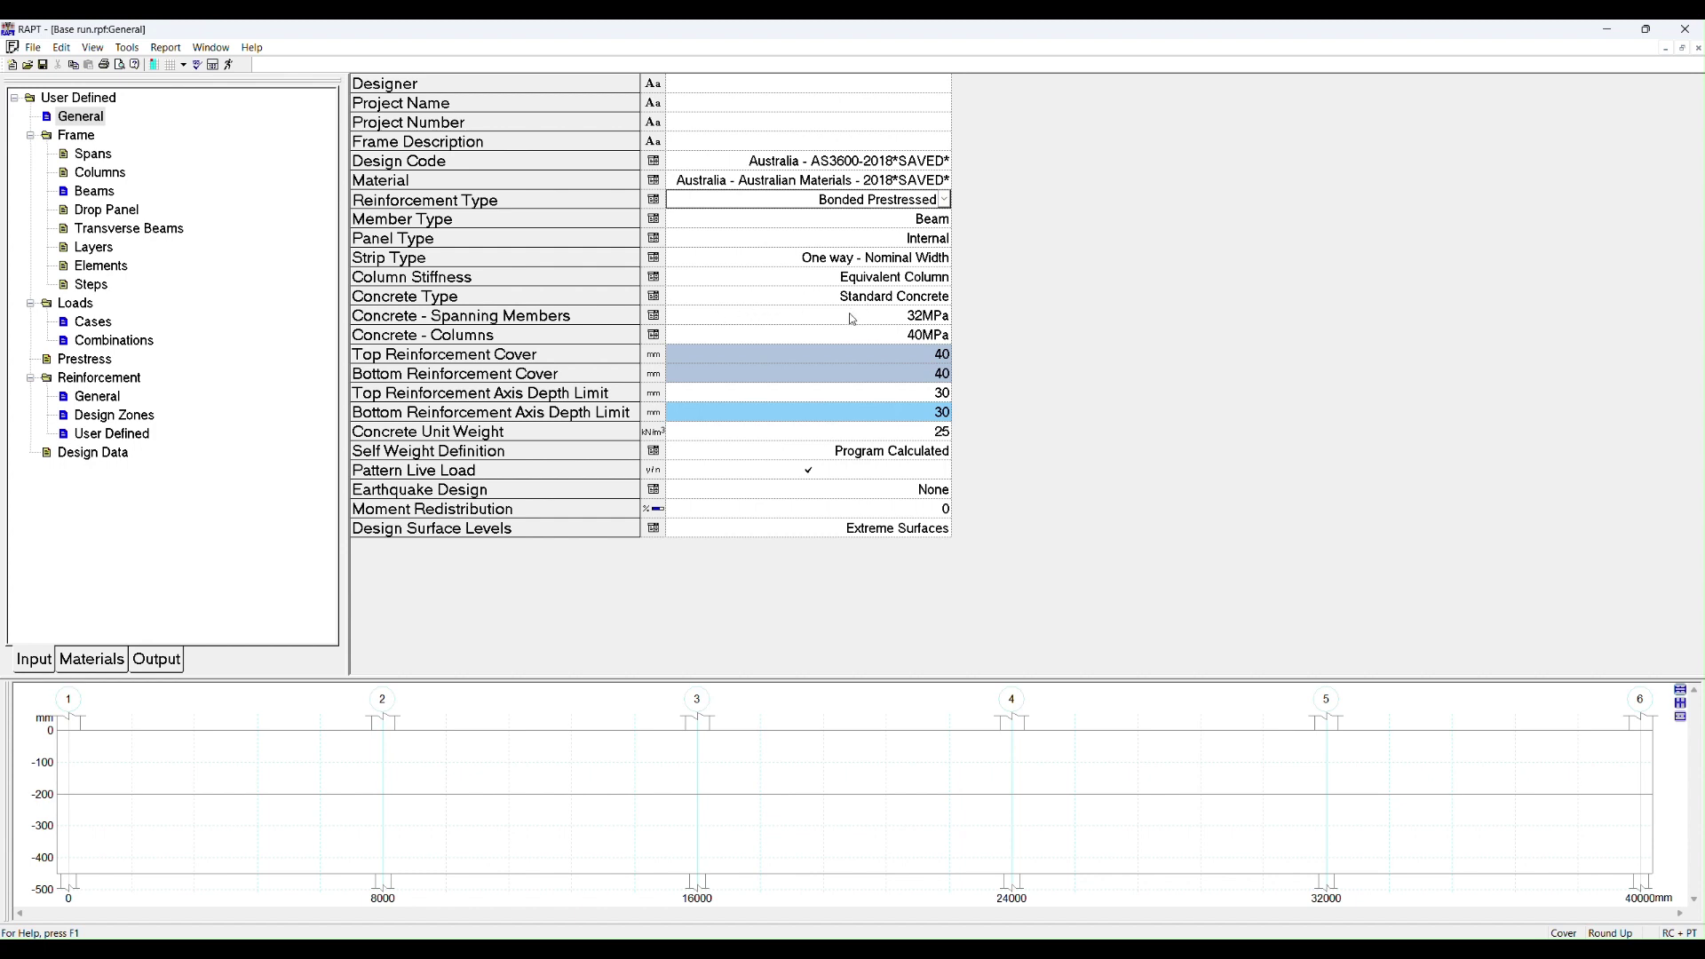
click(868, 319)
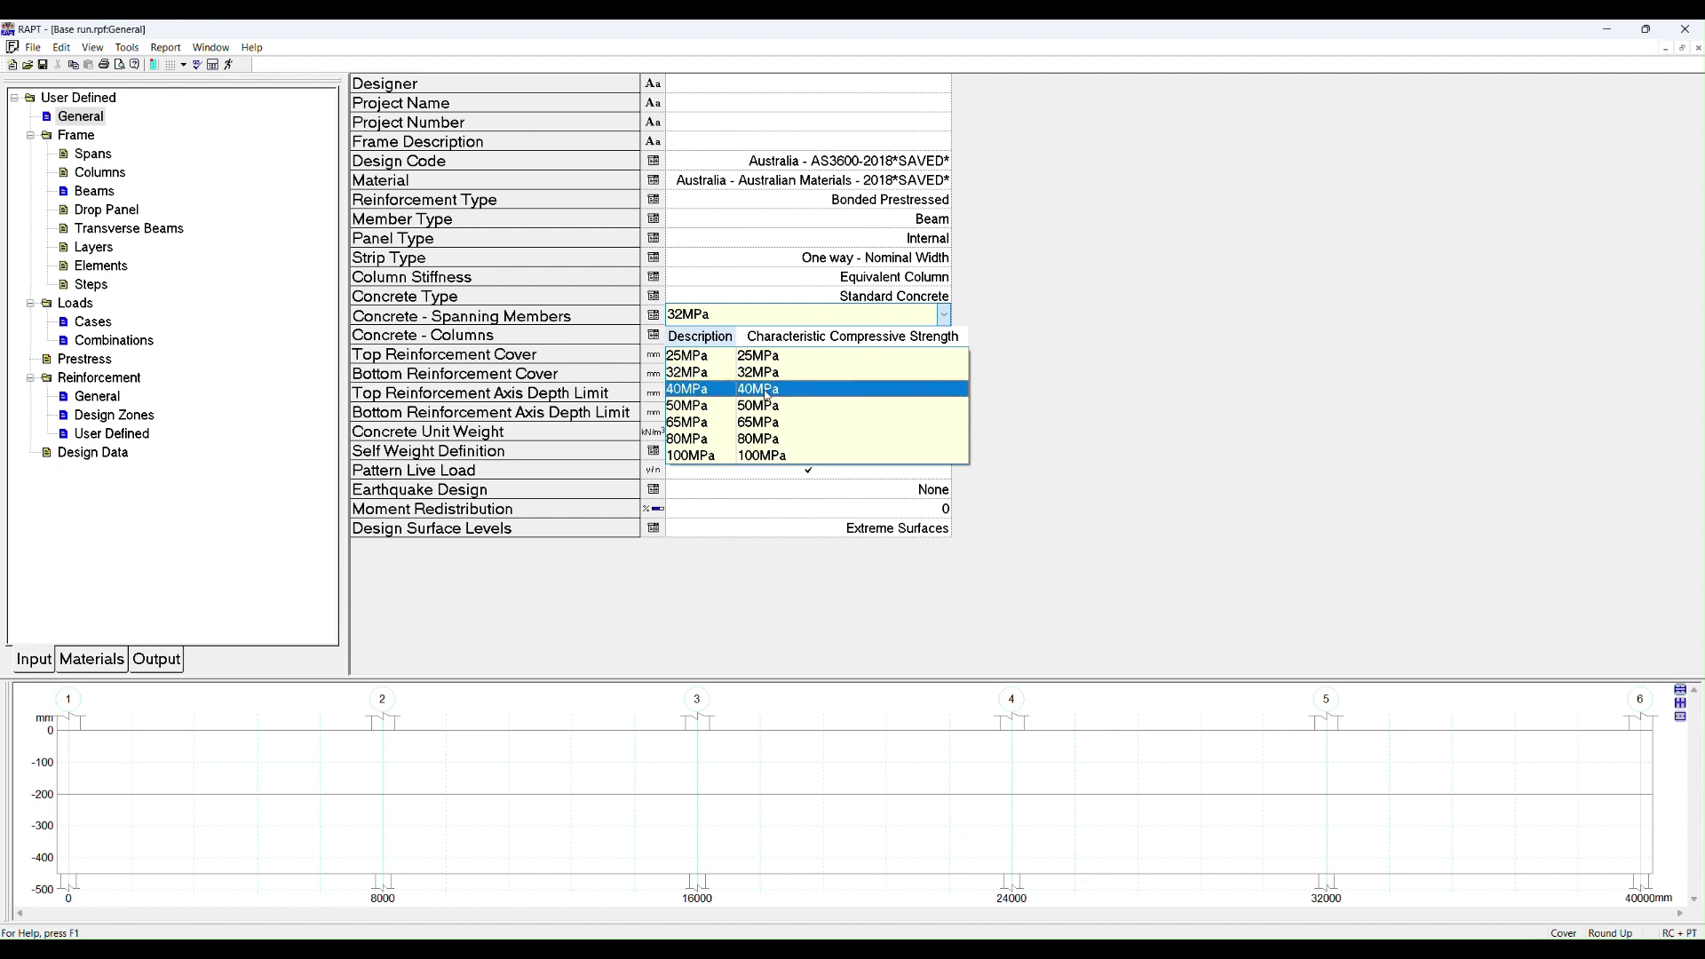
click(766, 393)
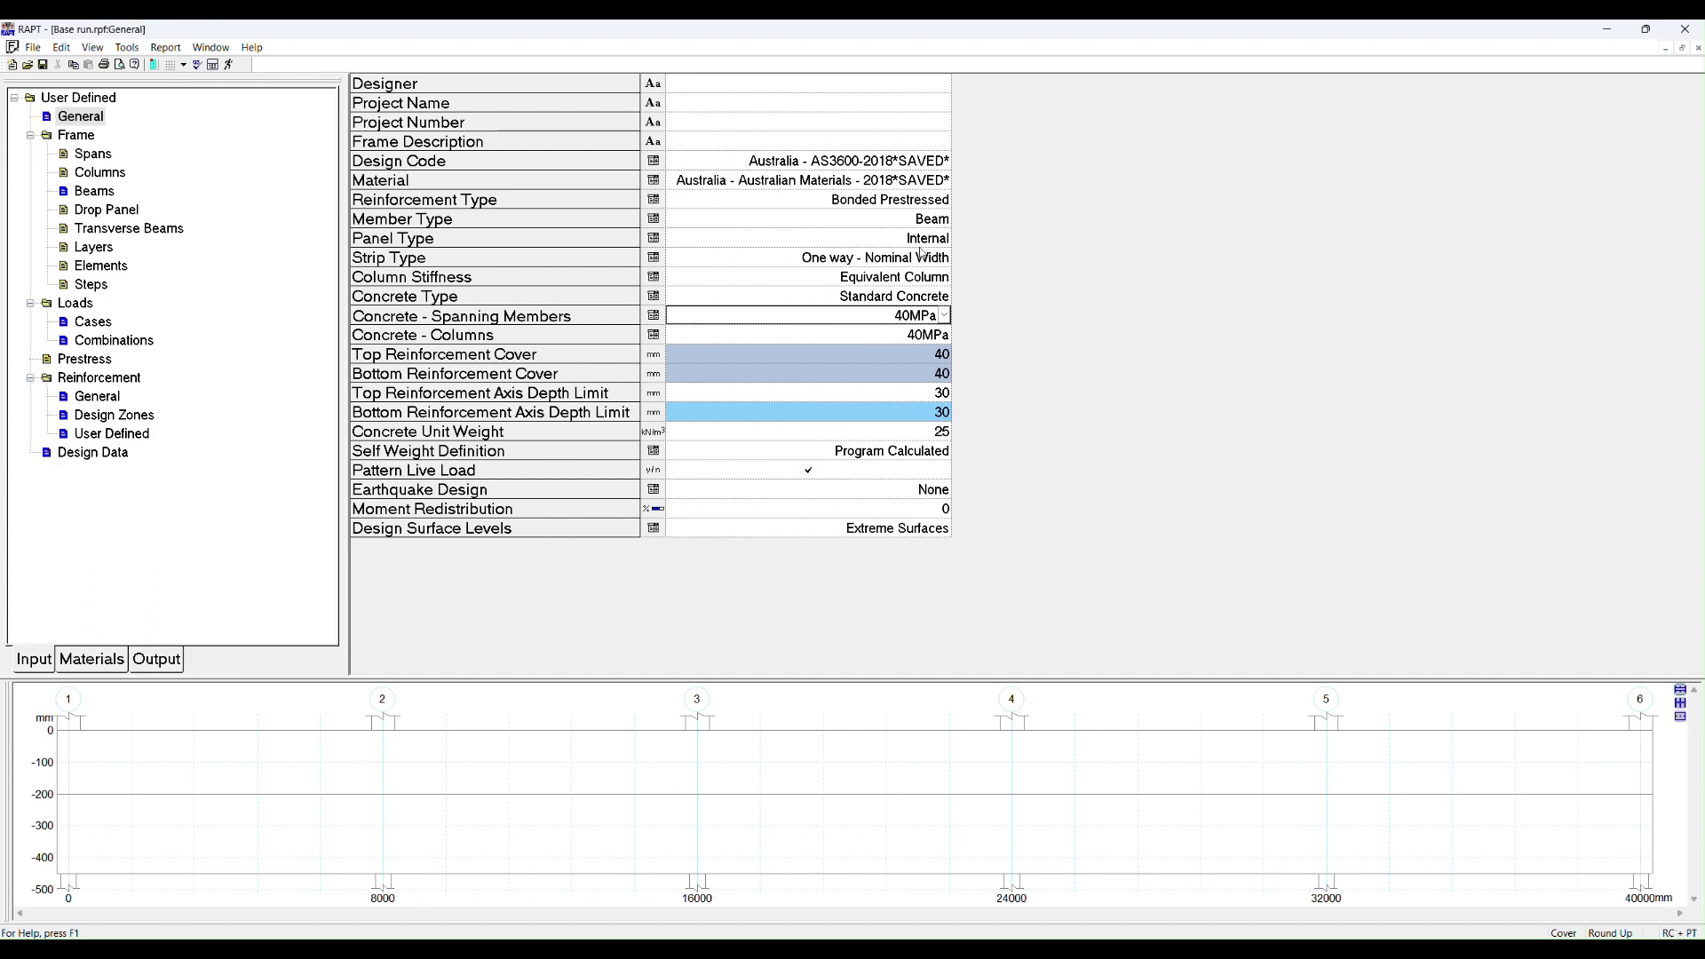
click(884, 207)
click(884, 221)
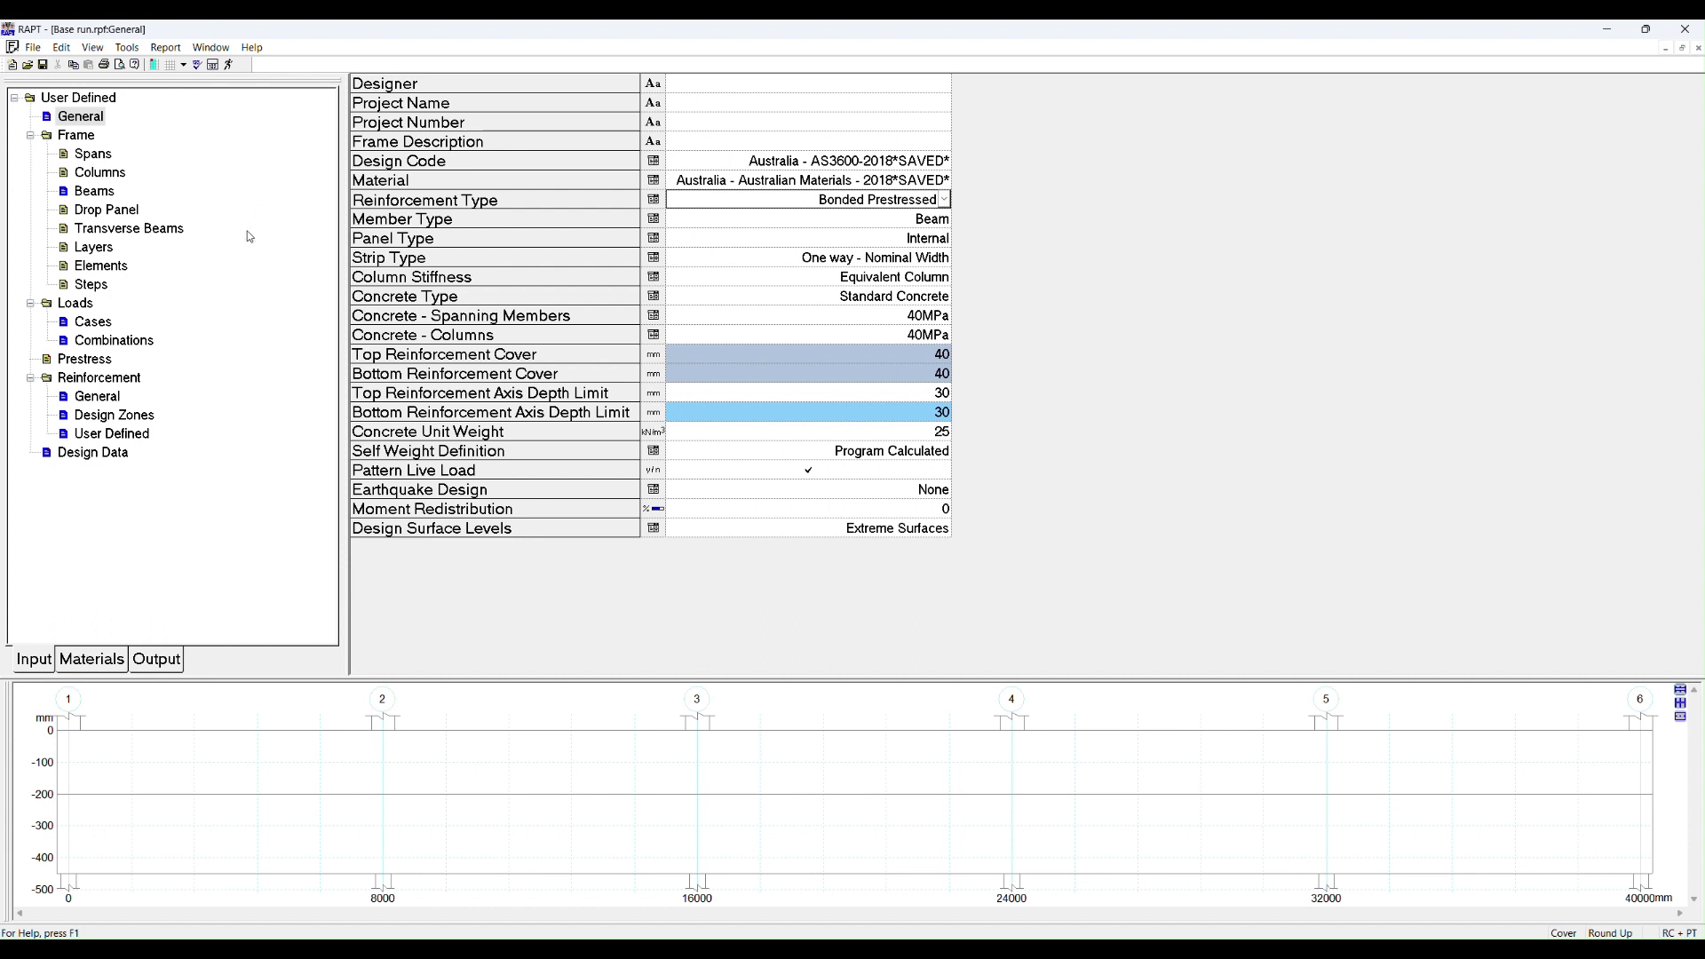
Delete all six user-defined top bars and all six bottom bars.
click(116, 437)
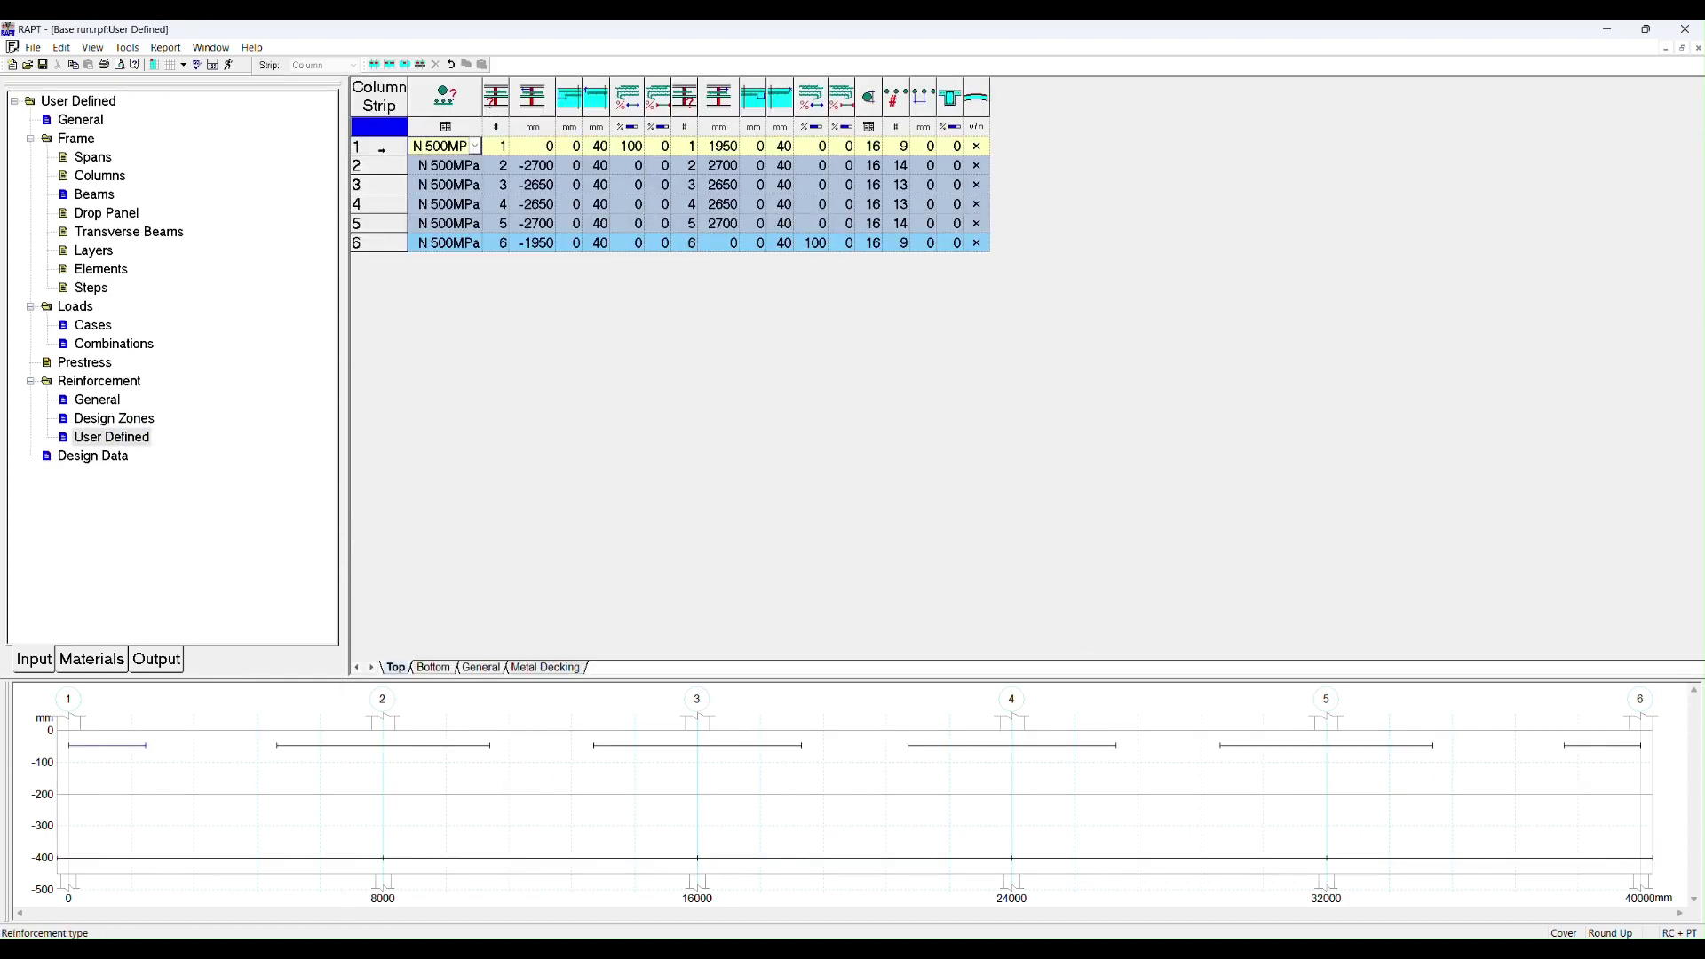
drag(380, 148, 380, 241)
right_click(370, 182)
click(426, 341)
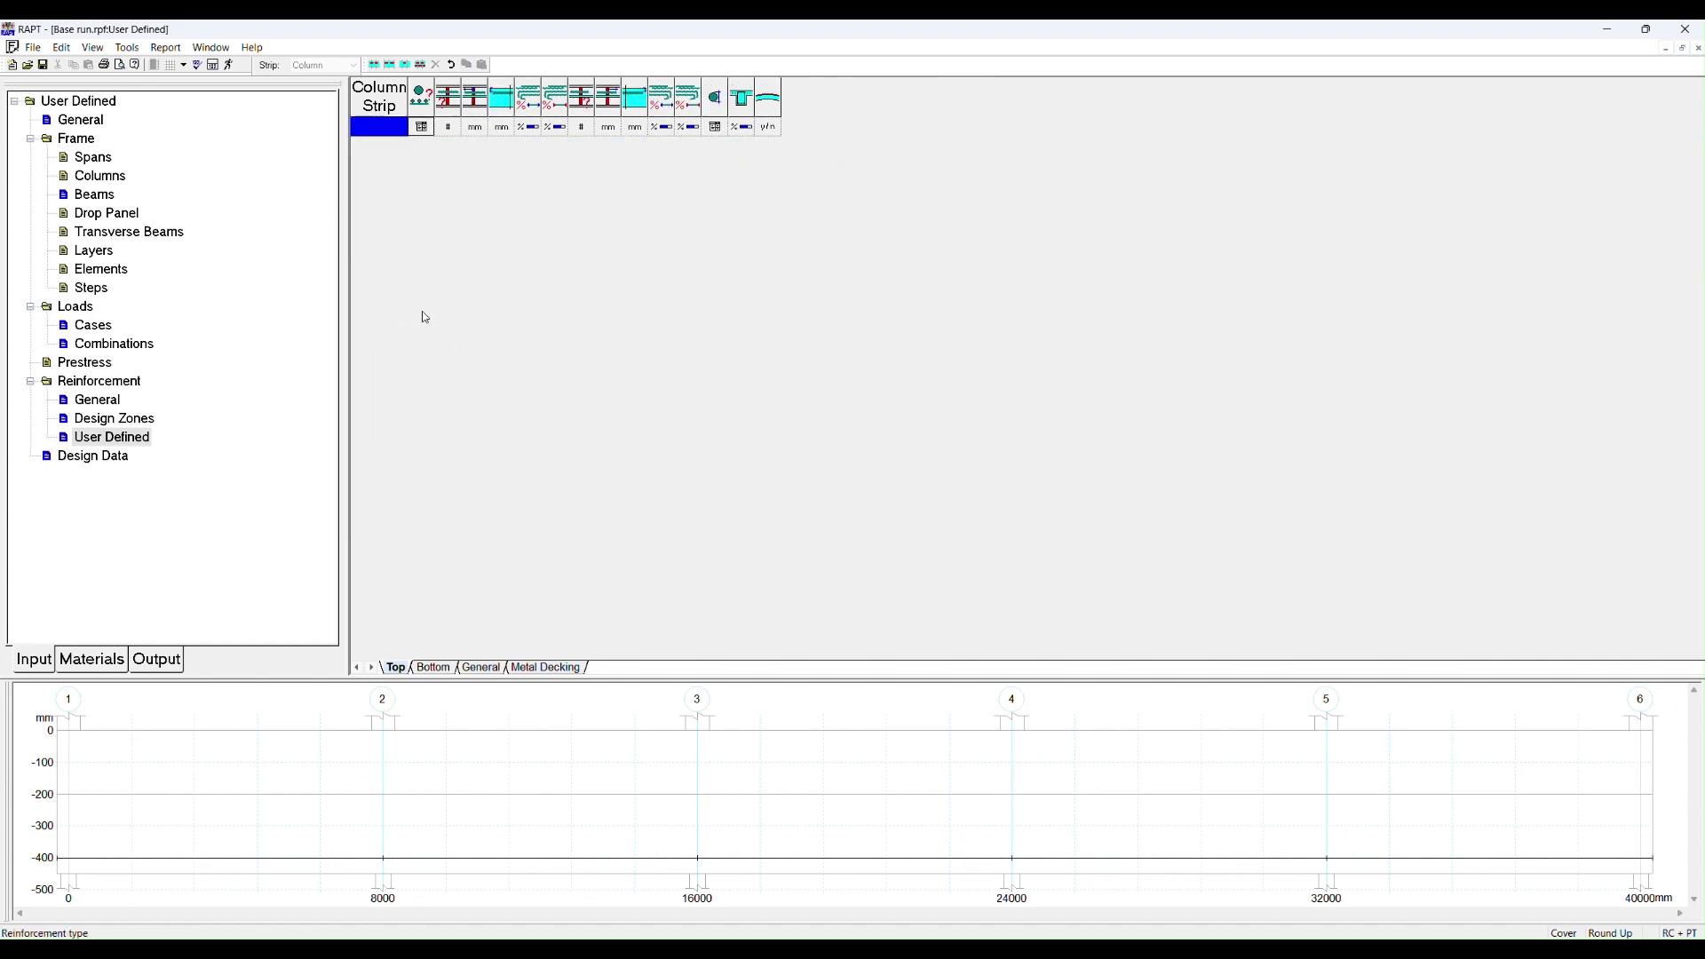
click(433, 668)
drag(380, 148, 381, 242)
right_click(378, 245)
click(435, 405)
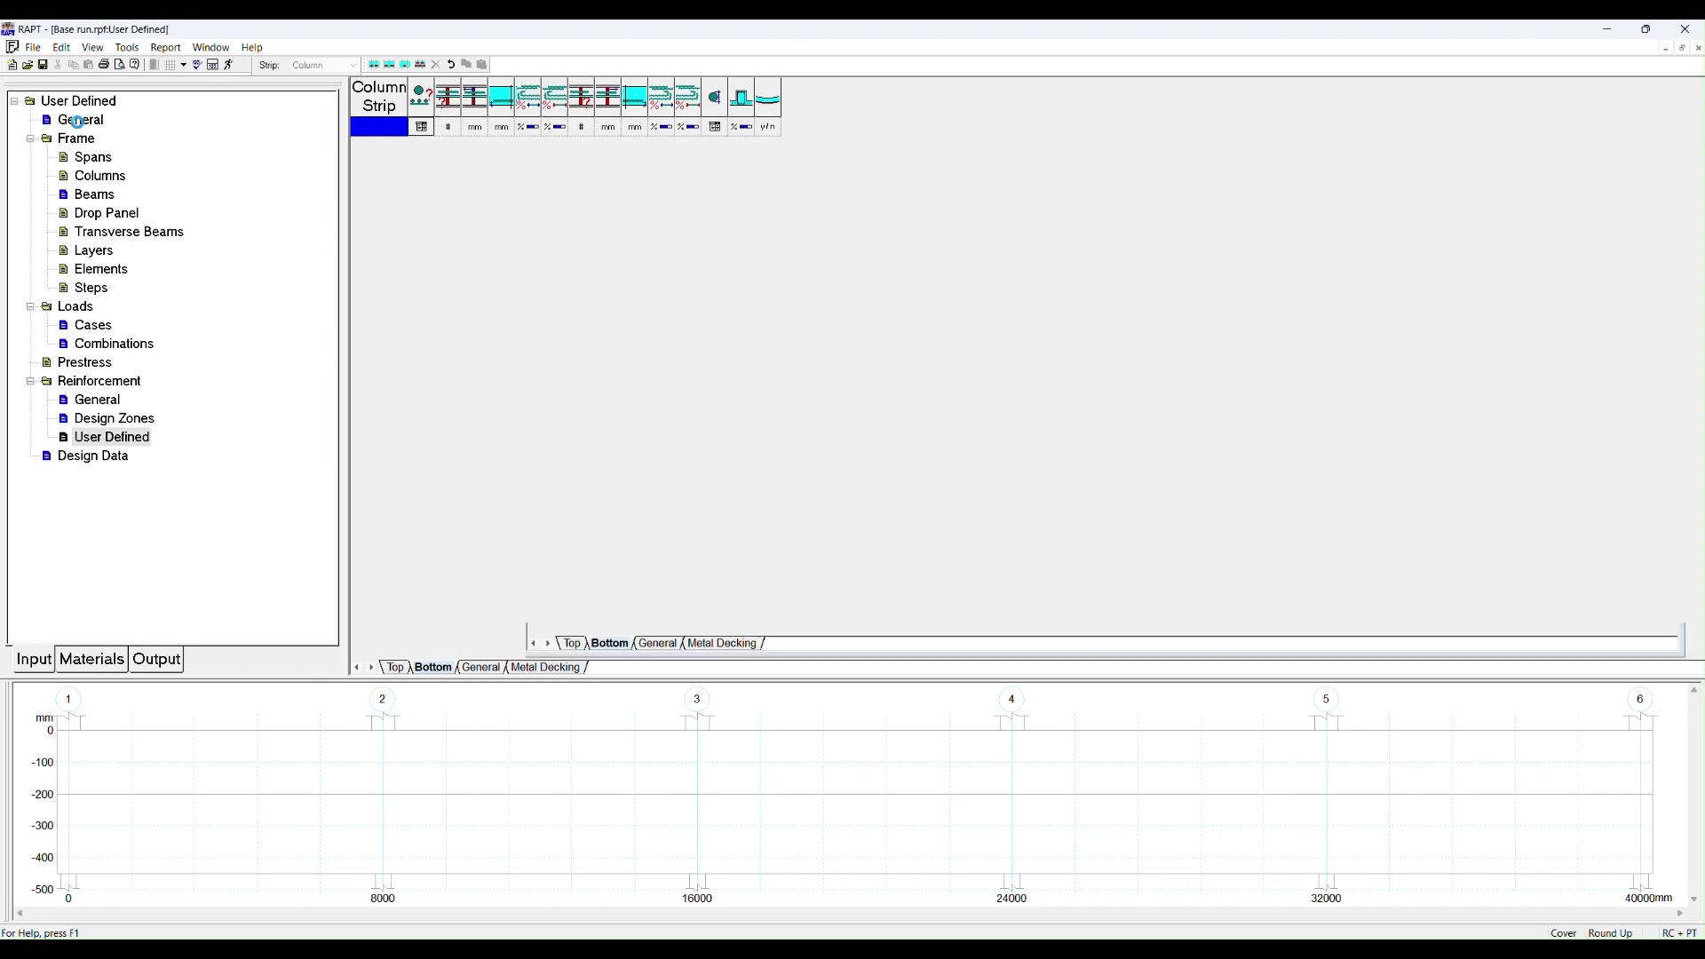
Back in General, confirm the reinforcement type remains Bonded Prestressed.
click(78, 124)
click(851, 204)
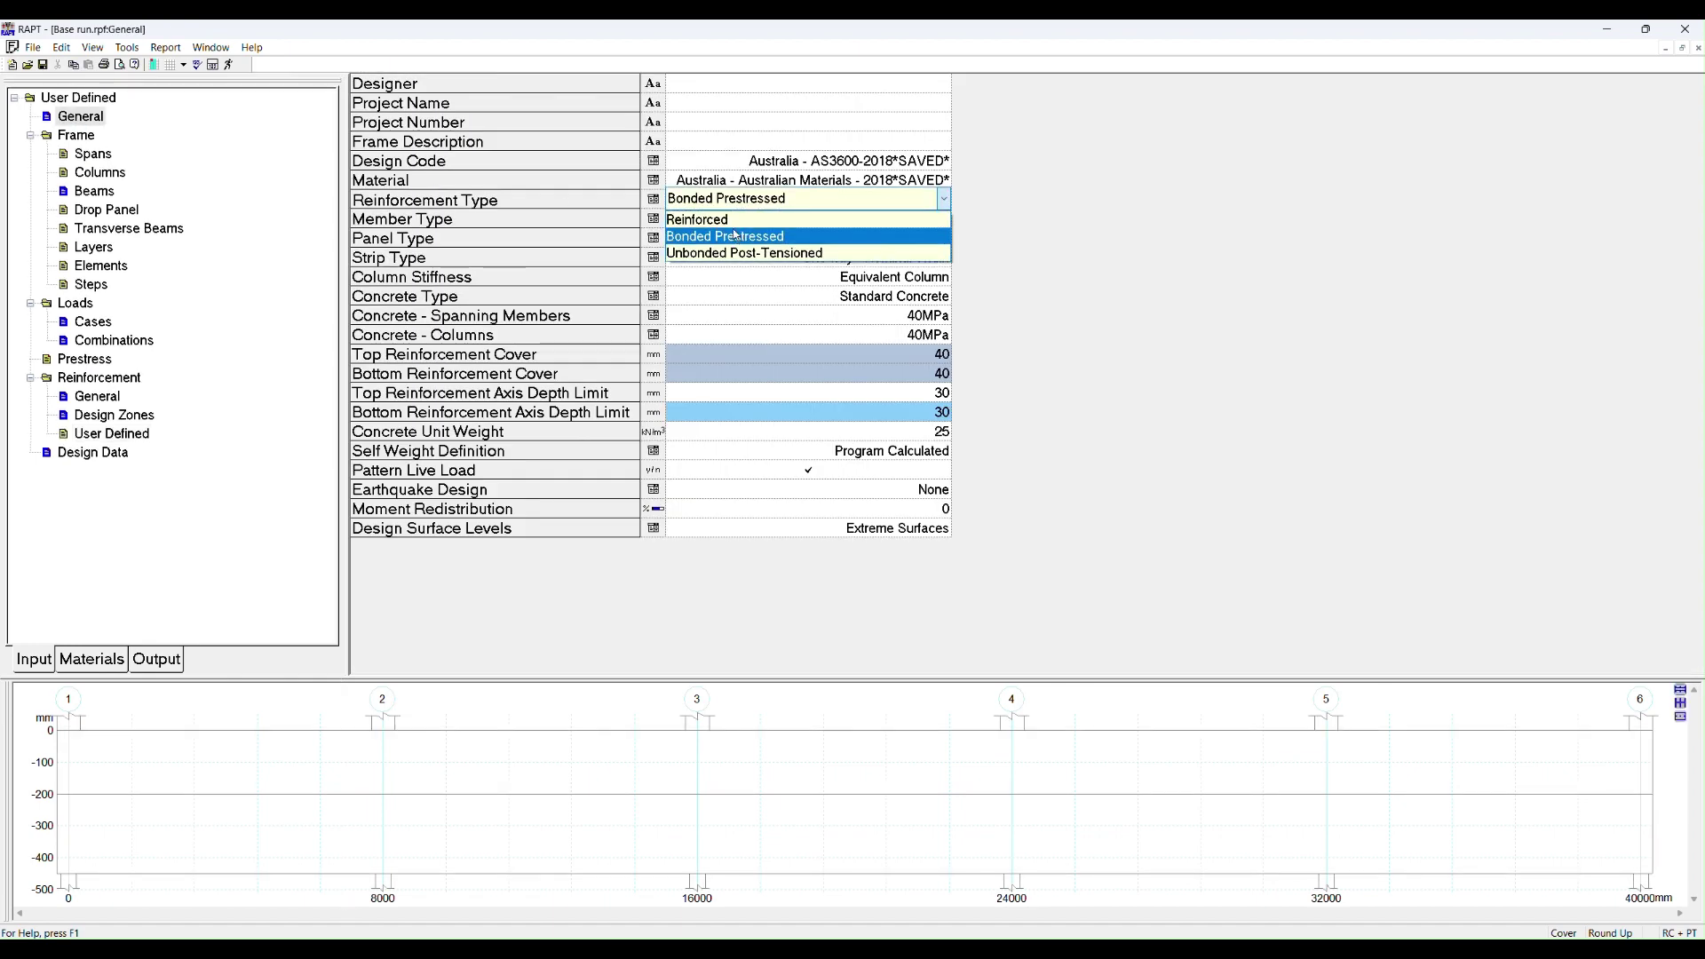
click(730, 238)
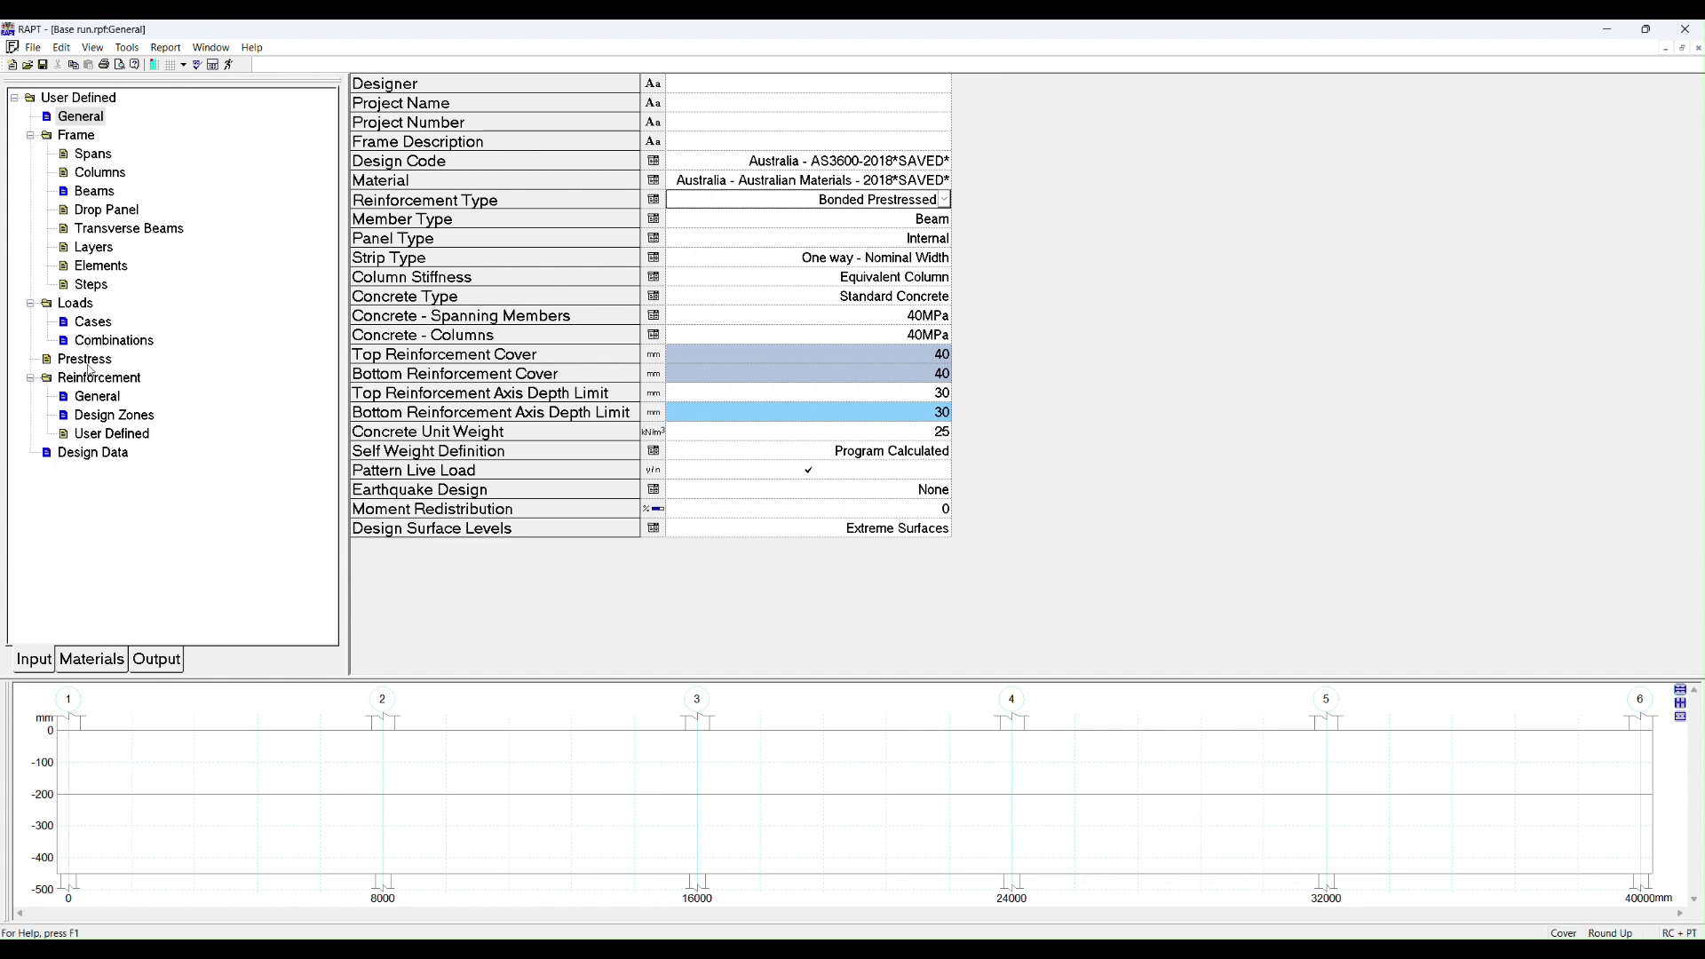
Set all five span lengths to 11500 mm (57500 mm frame) and show the Prestress inputs.
click(98, 156)
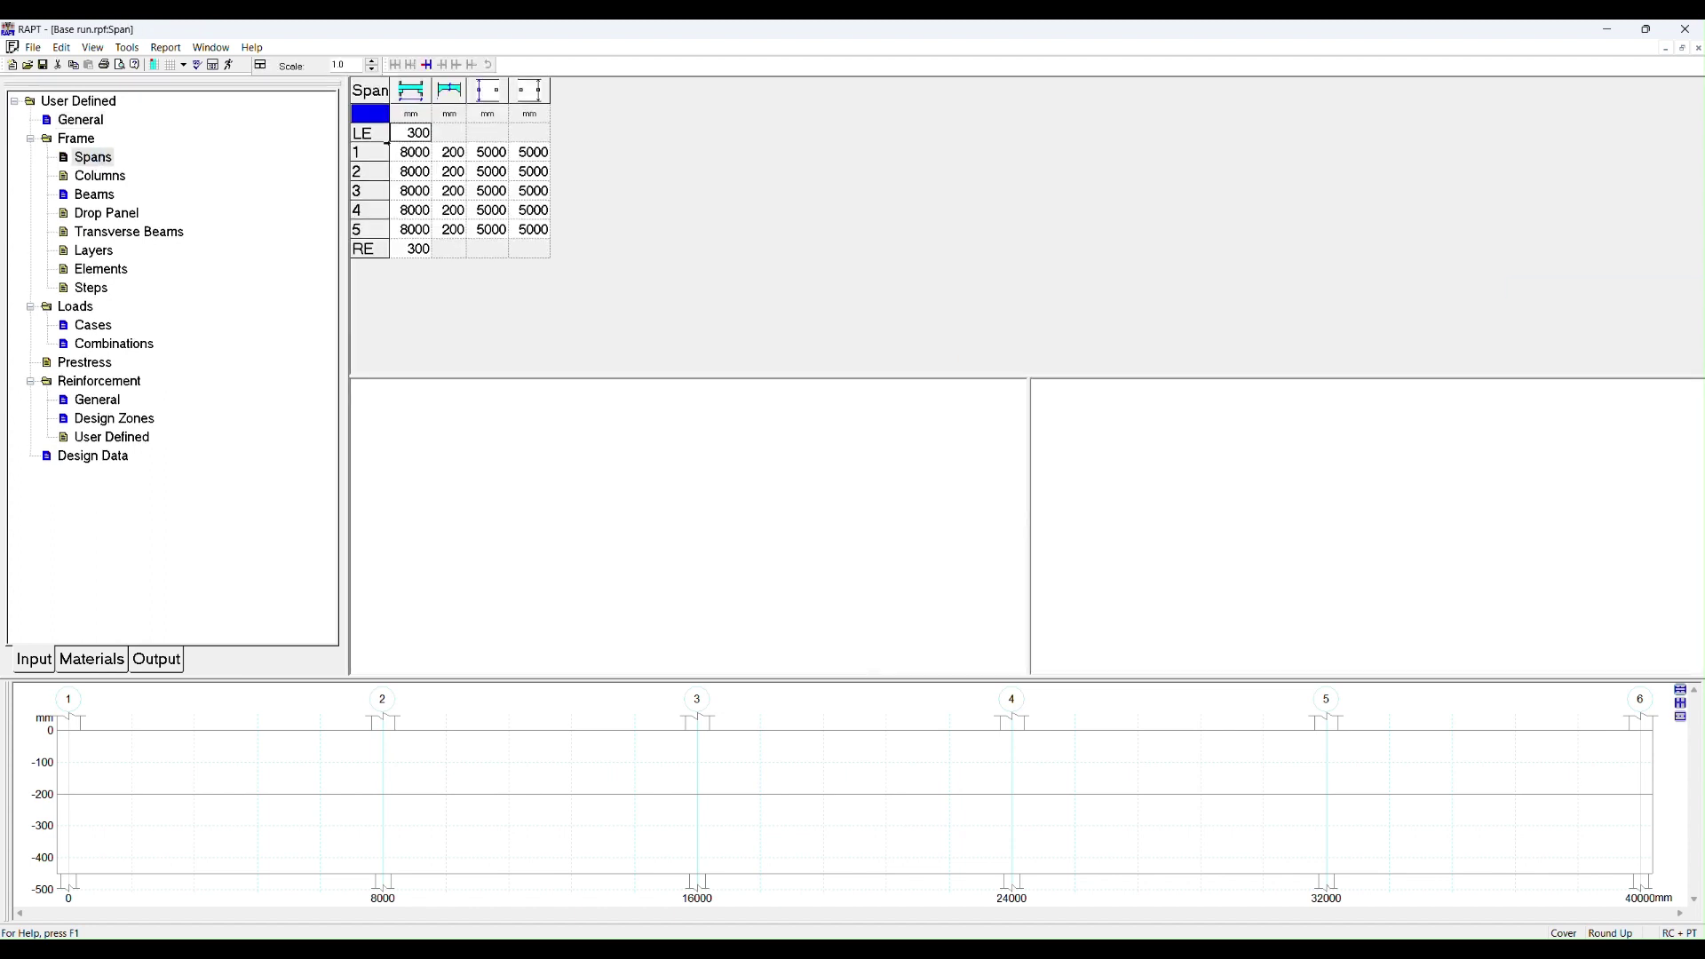
click(415, 156)
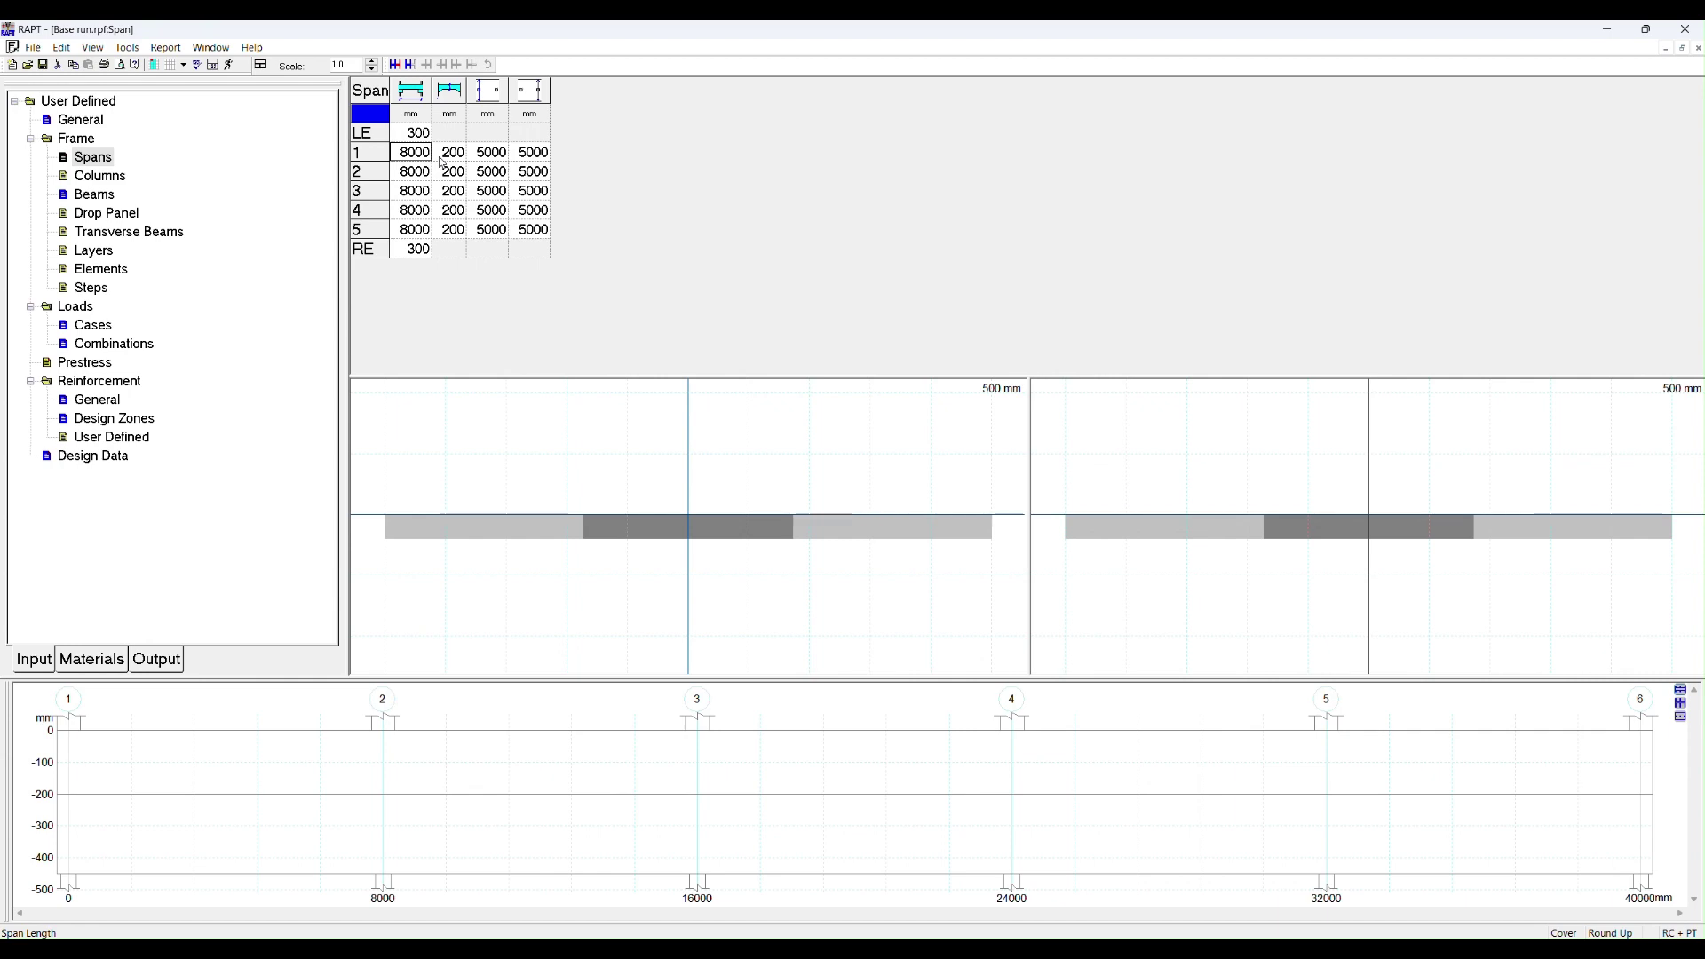
key(Delete)
text(11500)
key(Tab)
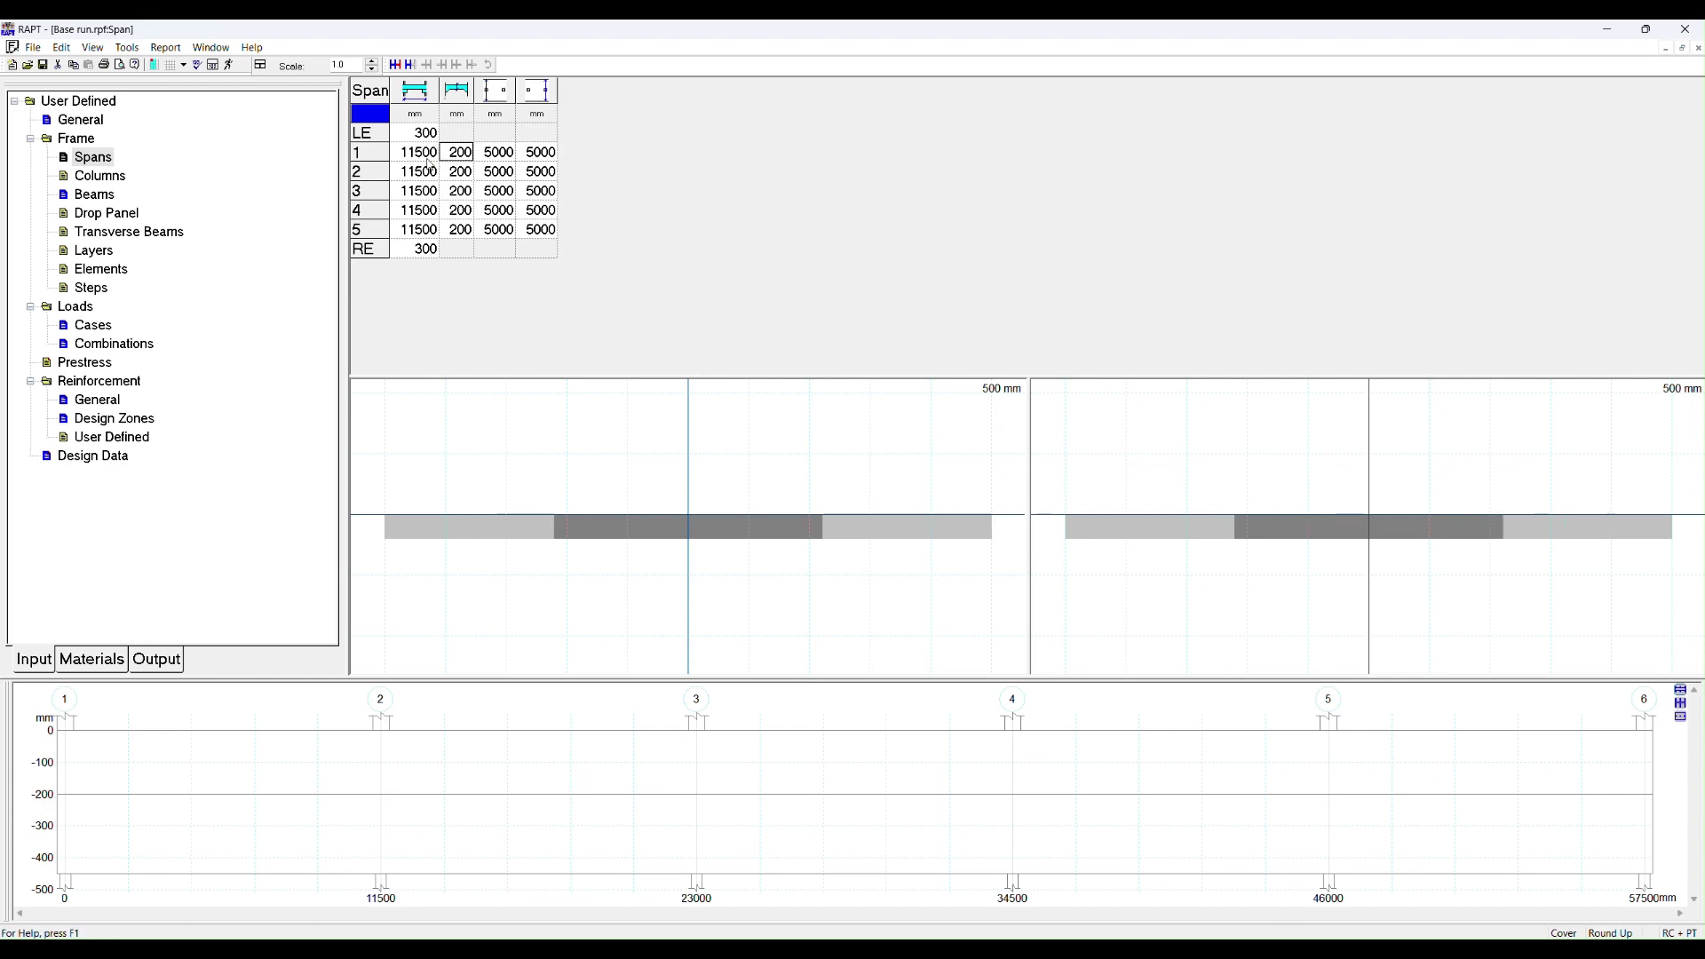
click(84, 362)
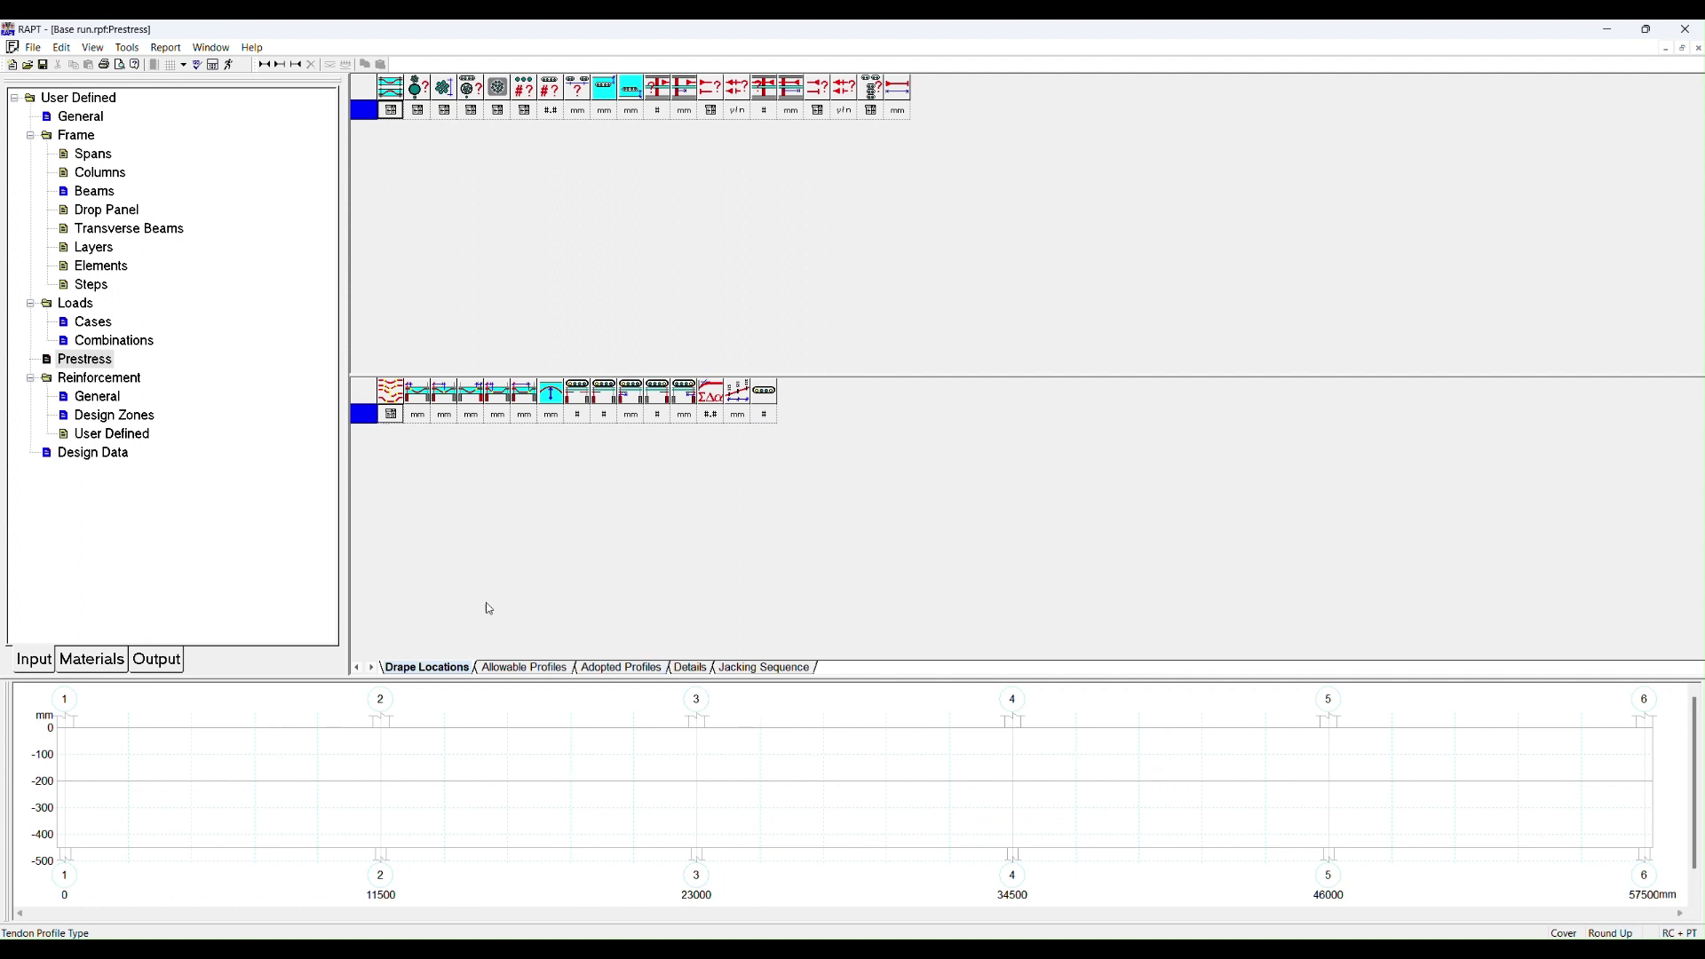
click(515, 668)
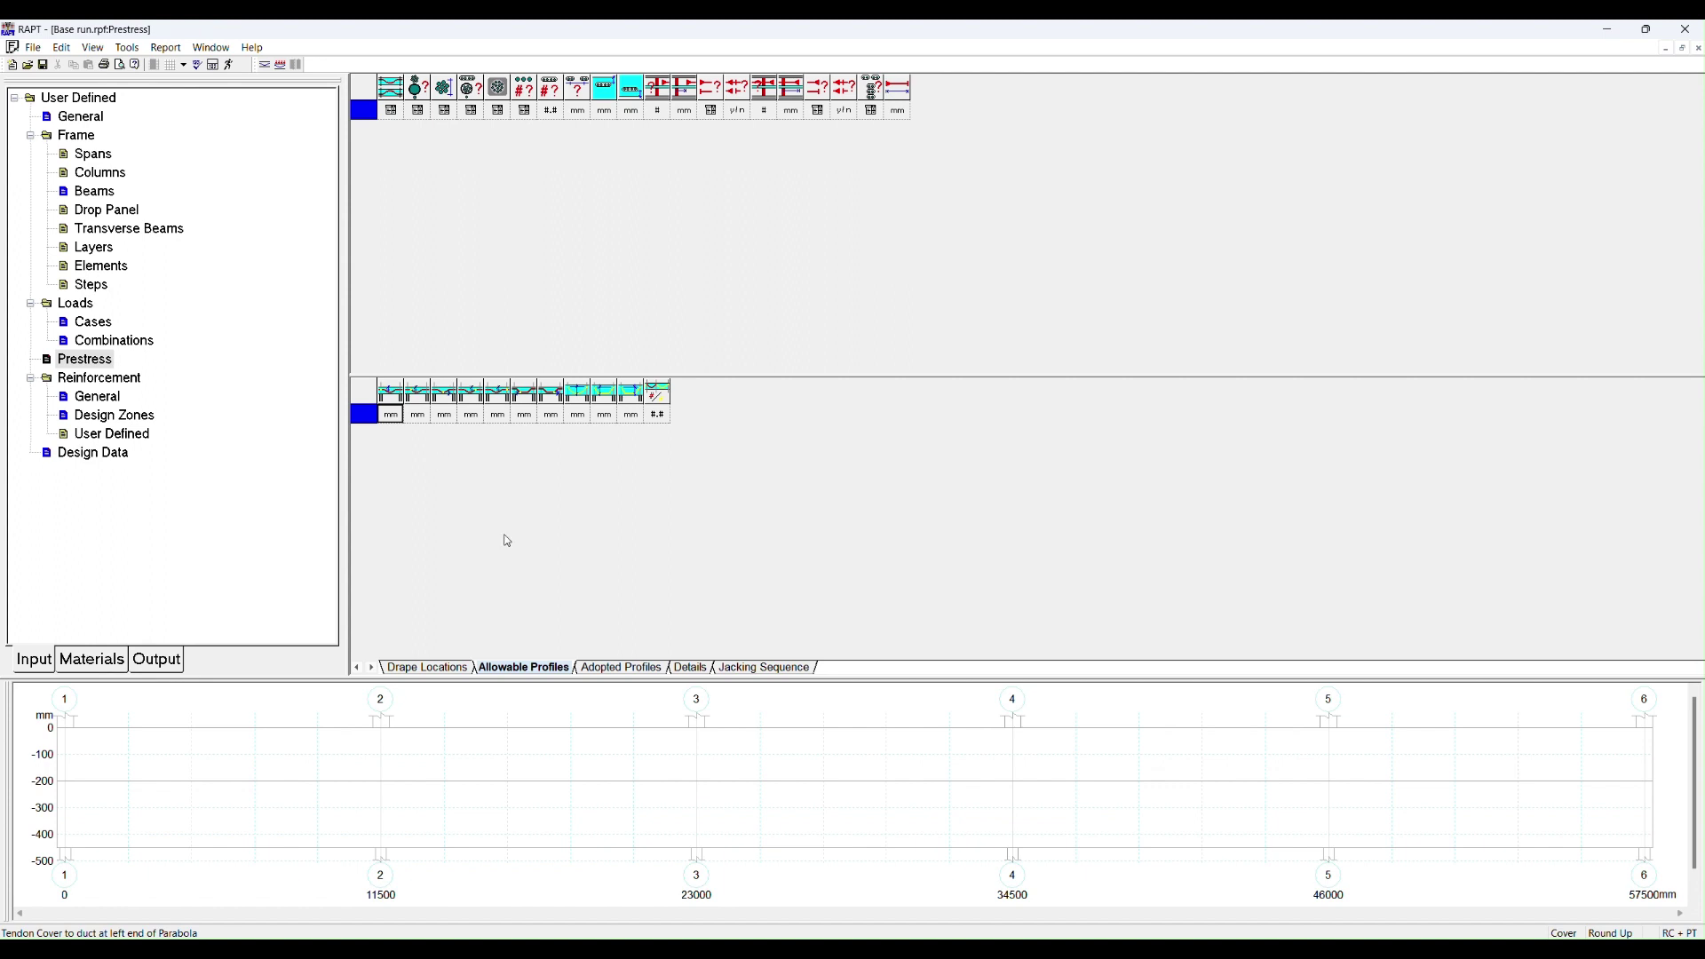
click(607, 668)
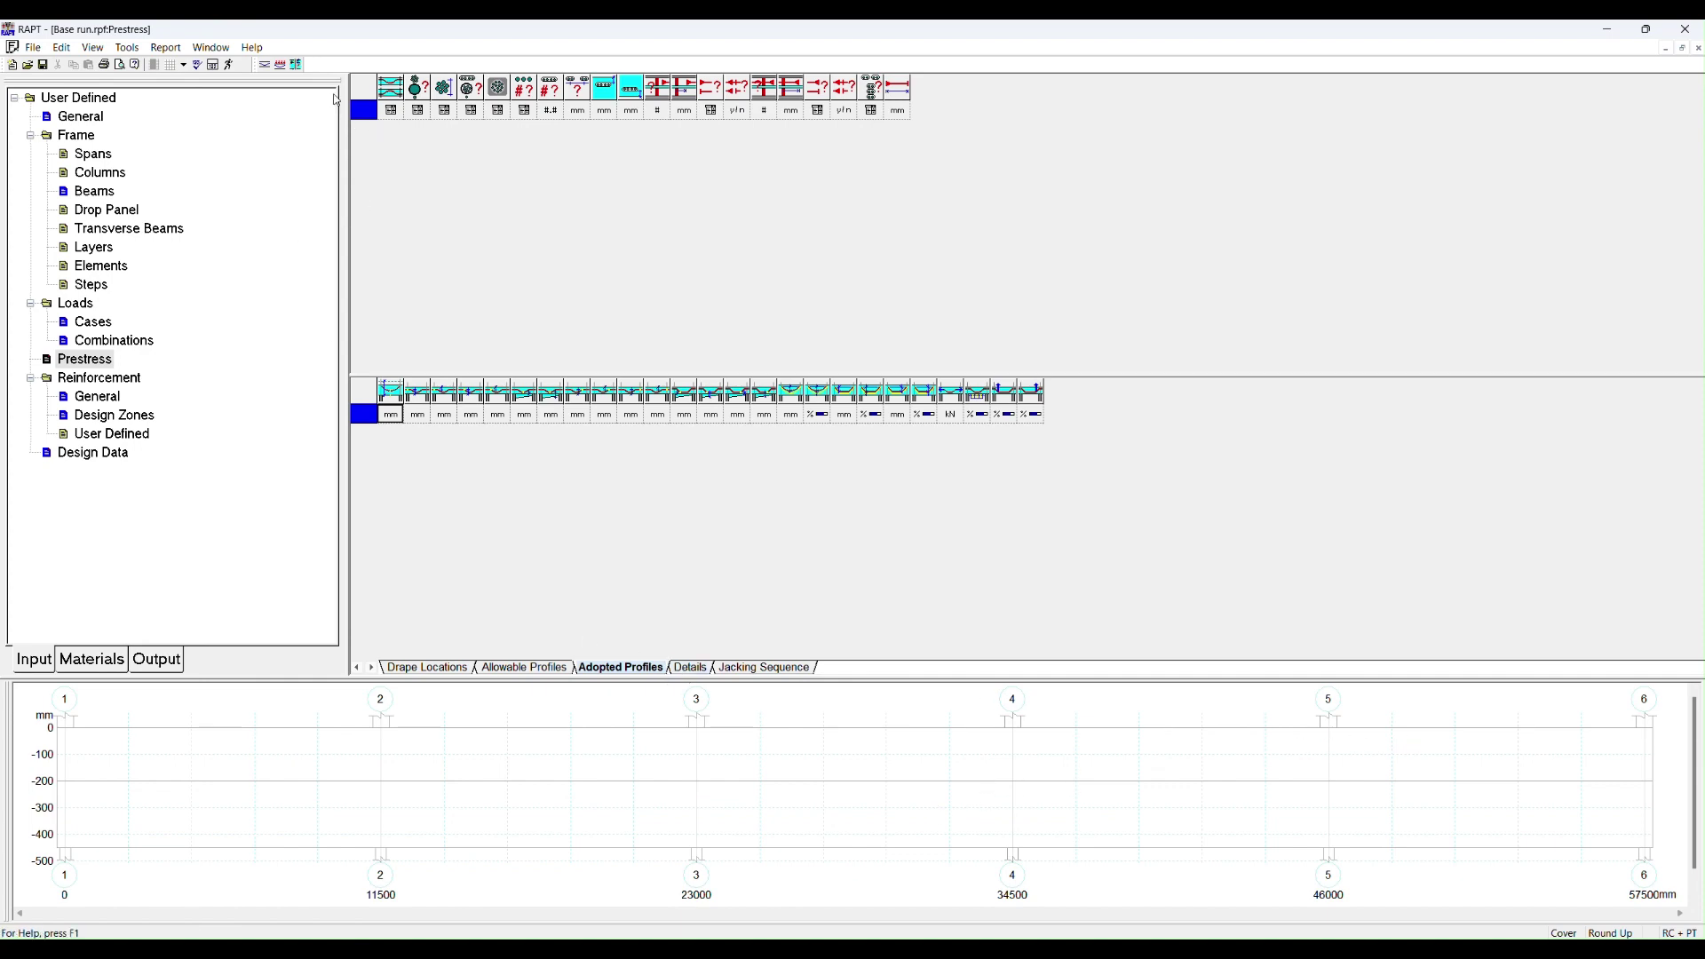
click(281, 65)
click(453, 667)
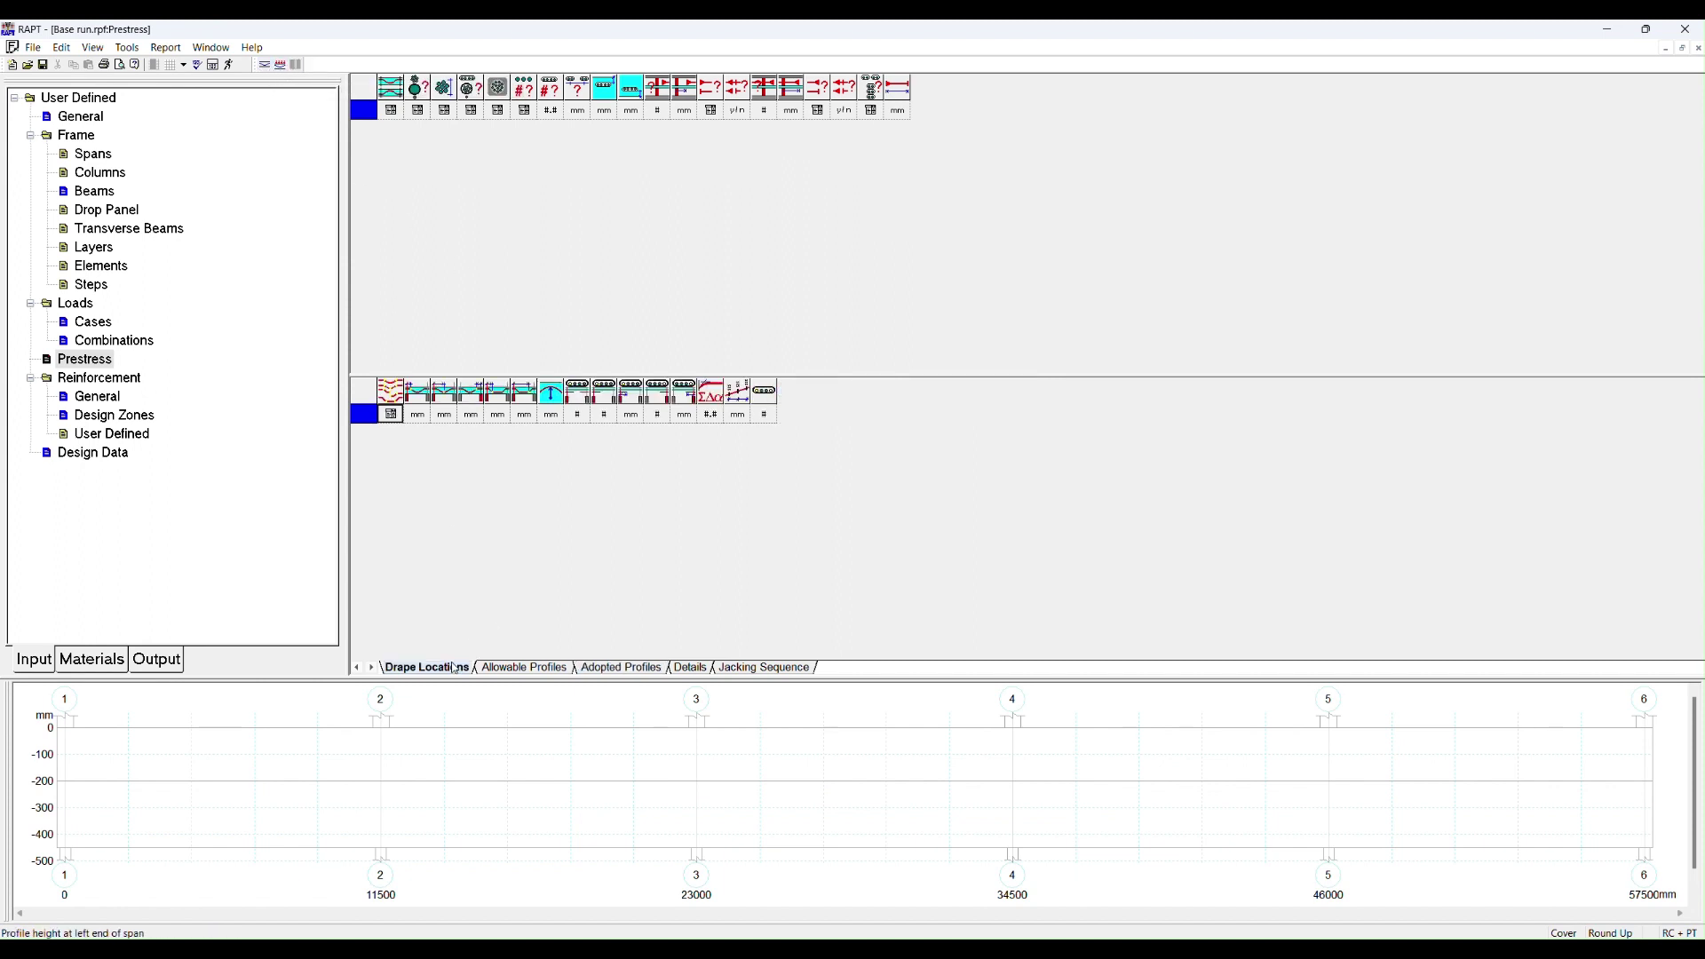
click(363, 111)
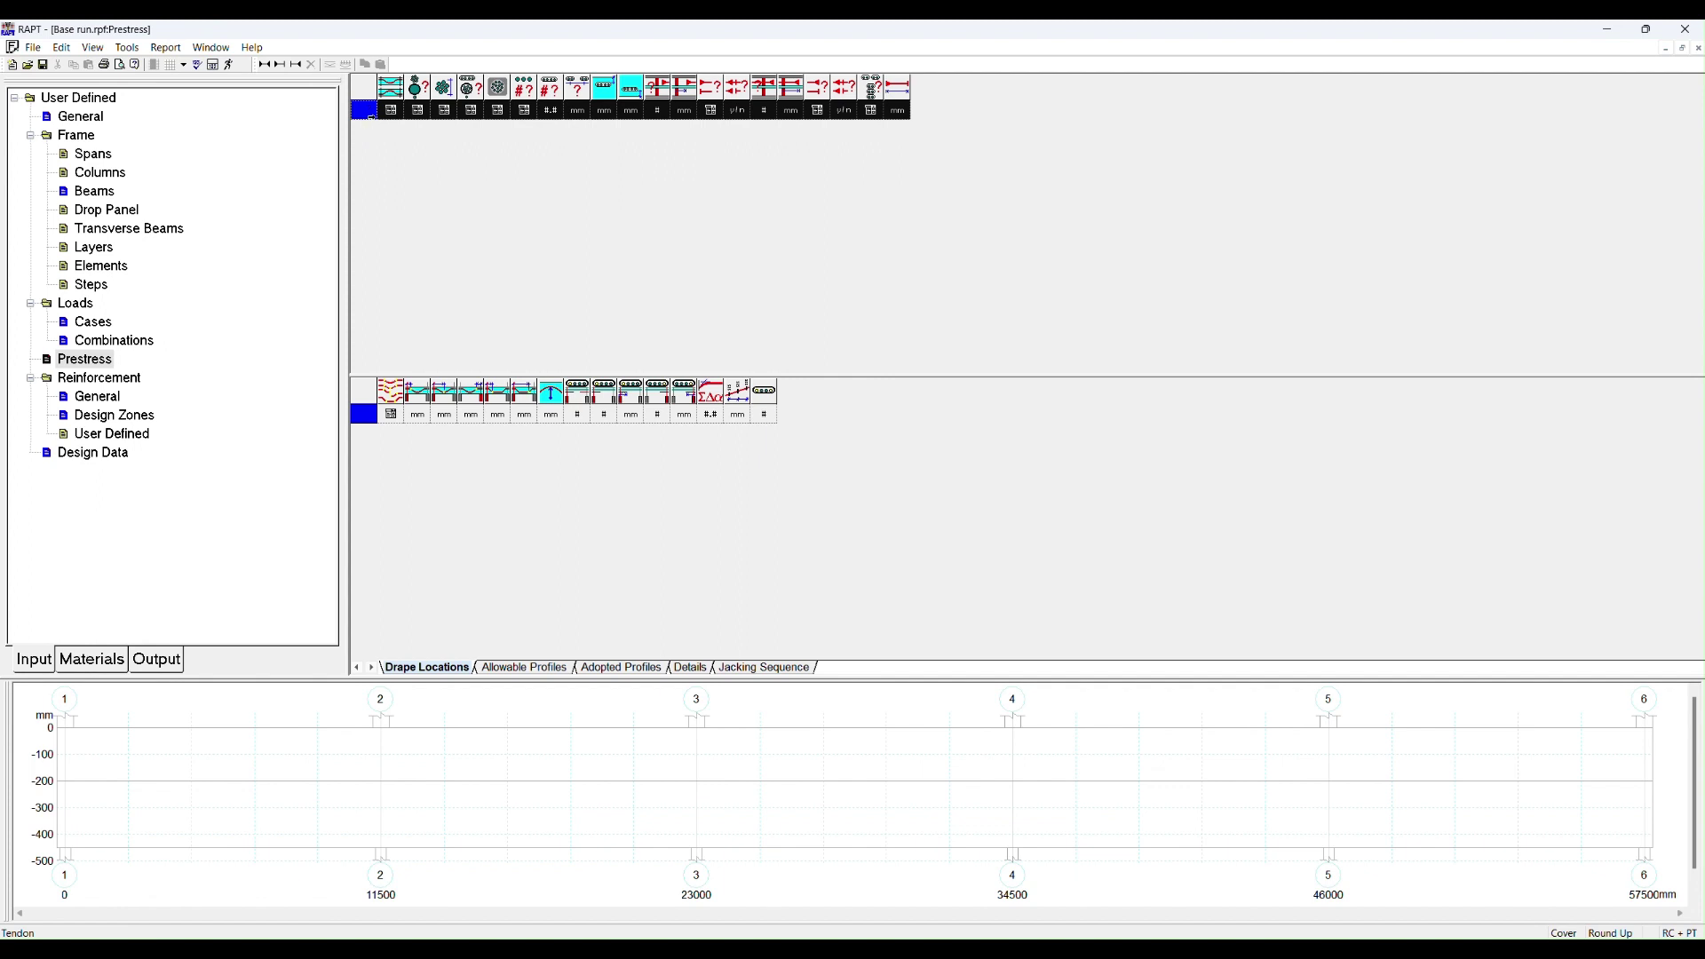
Add a left-end stressed tendon using the third profile shape.
right_click(367, 120)
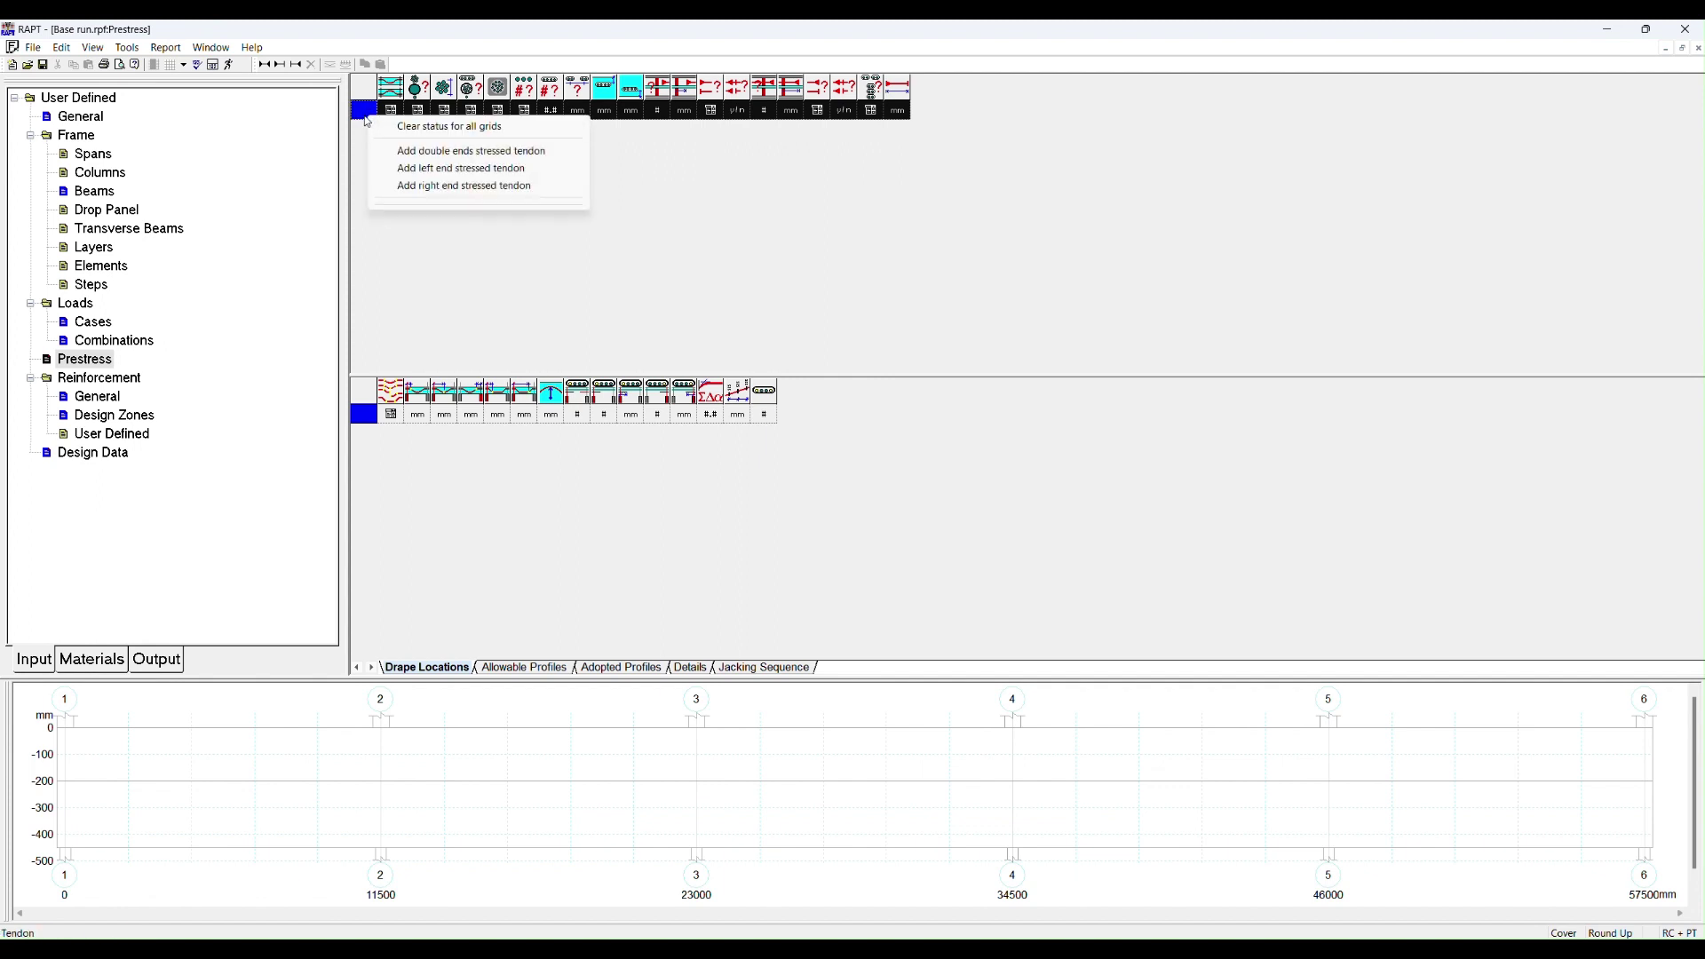
click(433, 169)
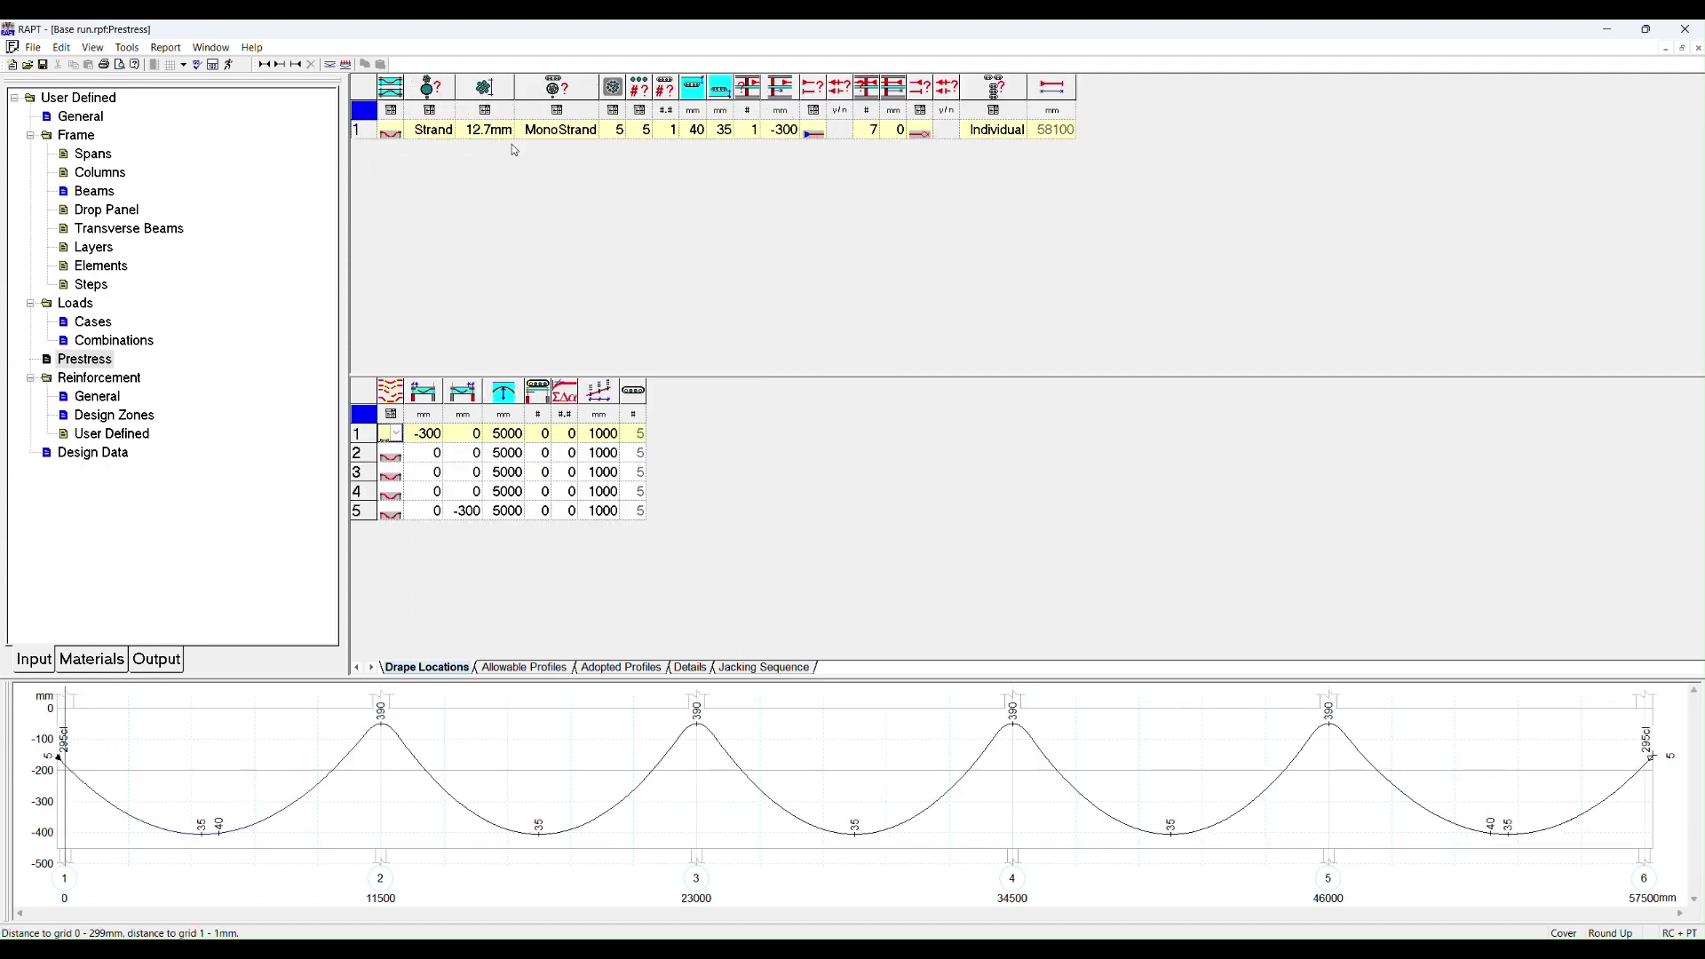
click(391, 138)
click(392, 138)
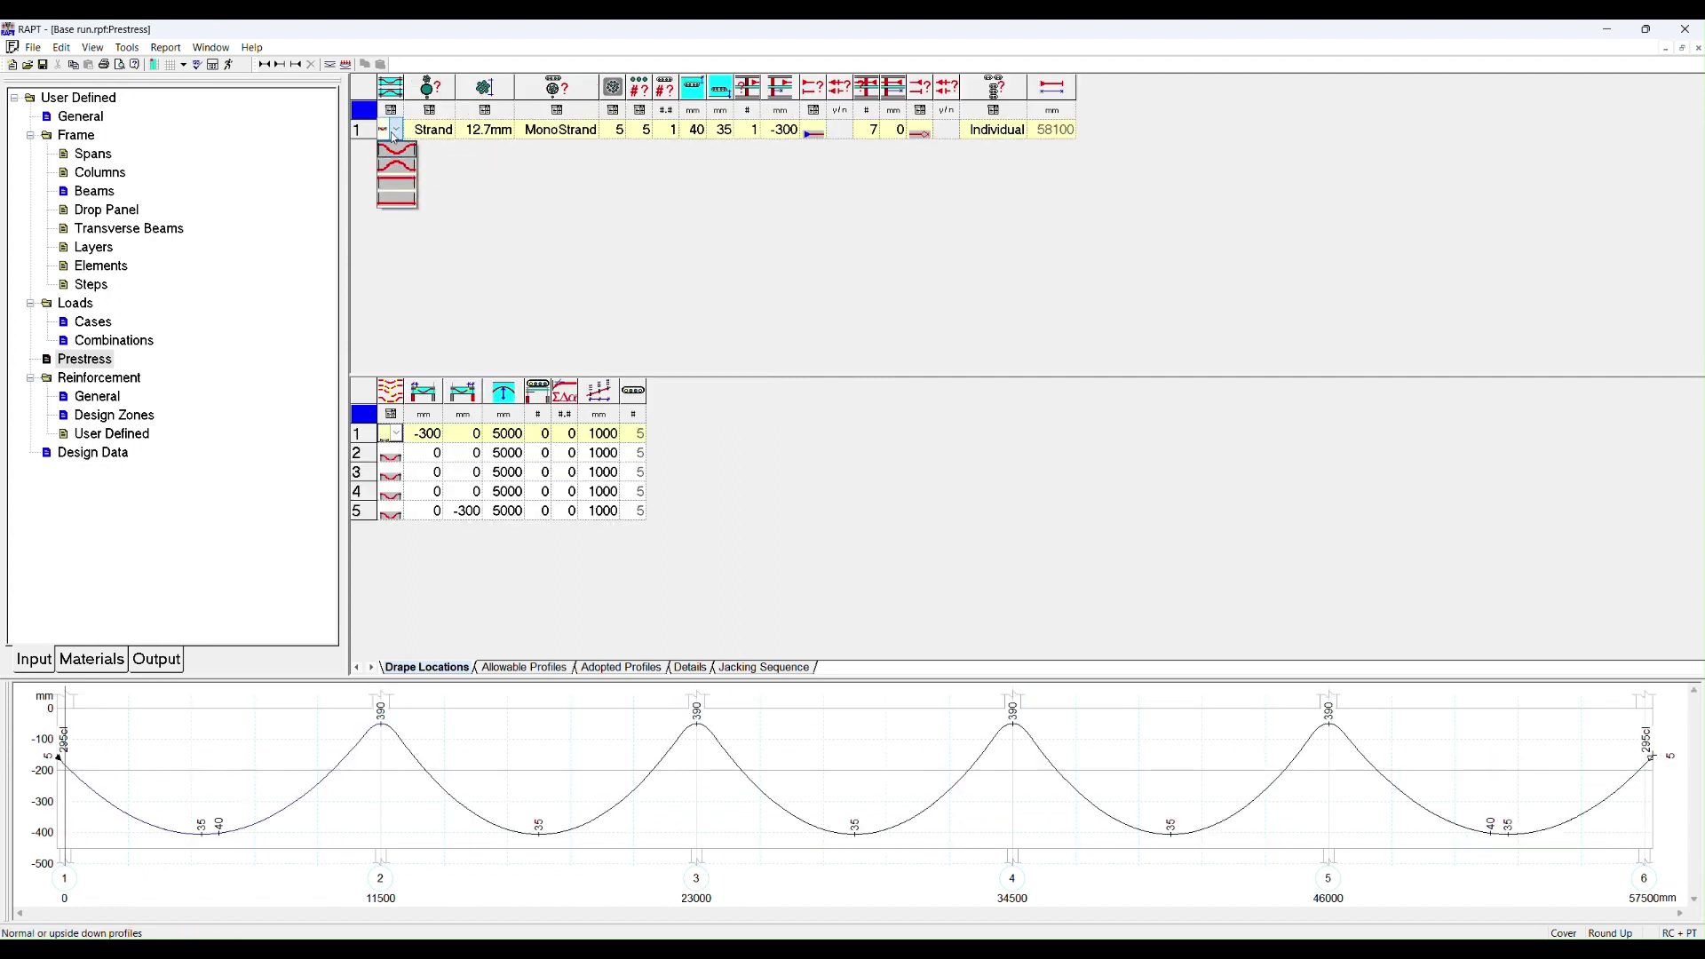
click(397, 186)
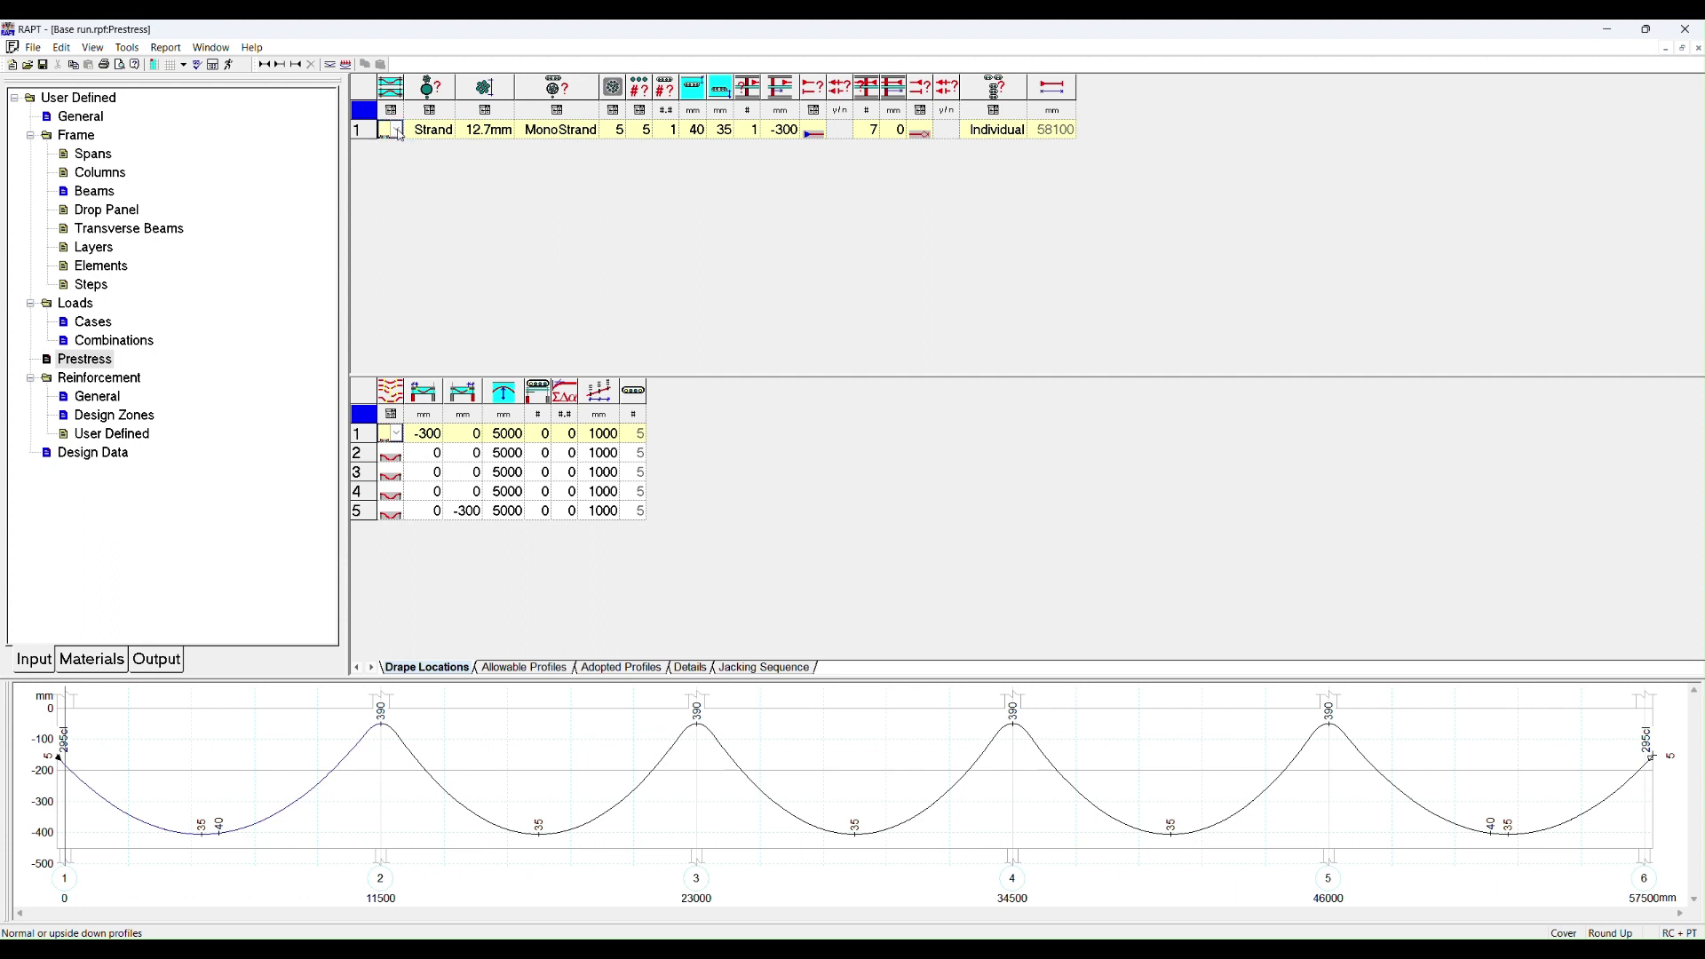
Set tendon 1 to Strand steel, 12.7mm diameter, and check the prestress type list.
click(432, 134)
click(433, 134)
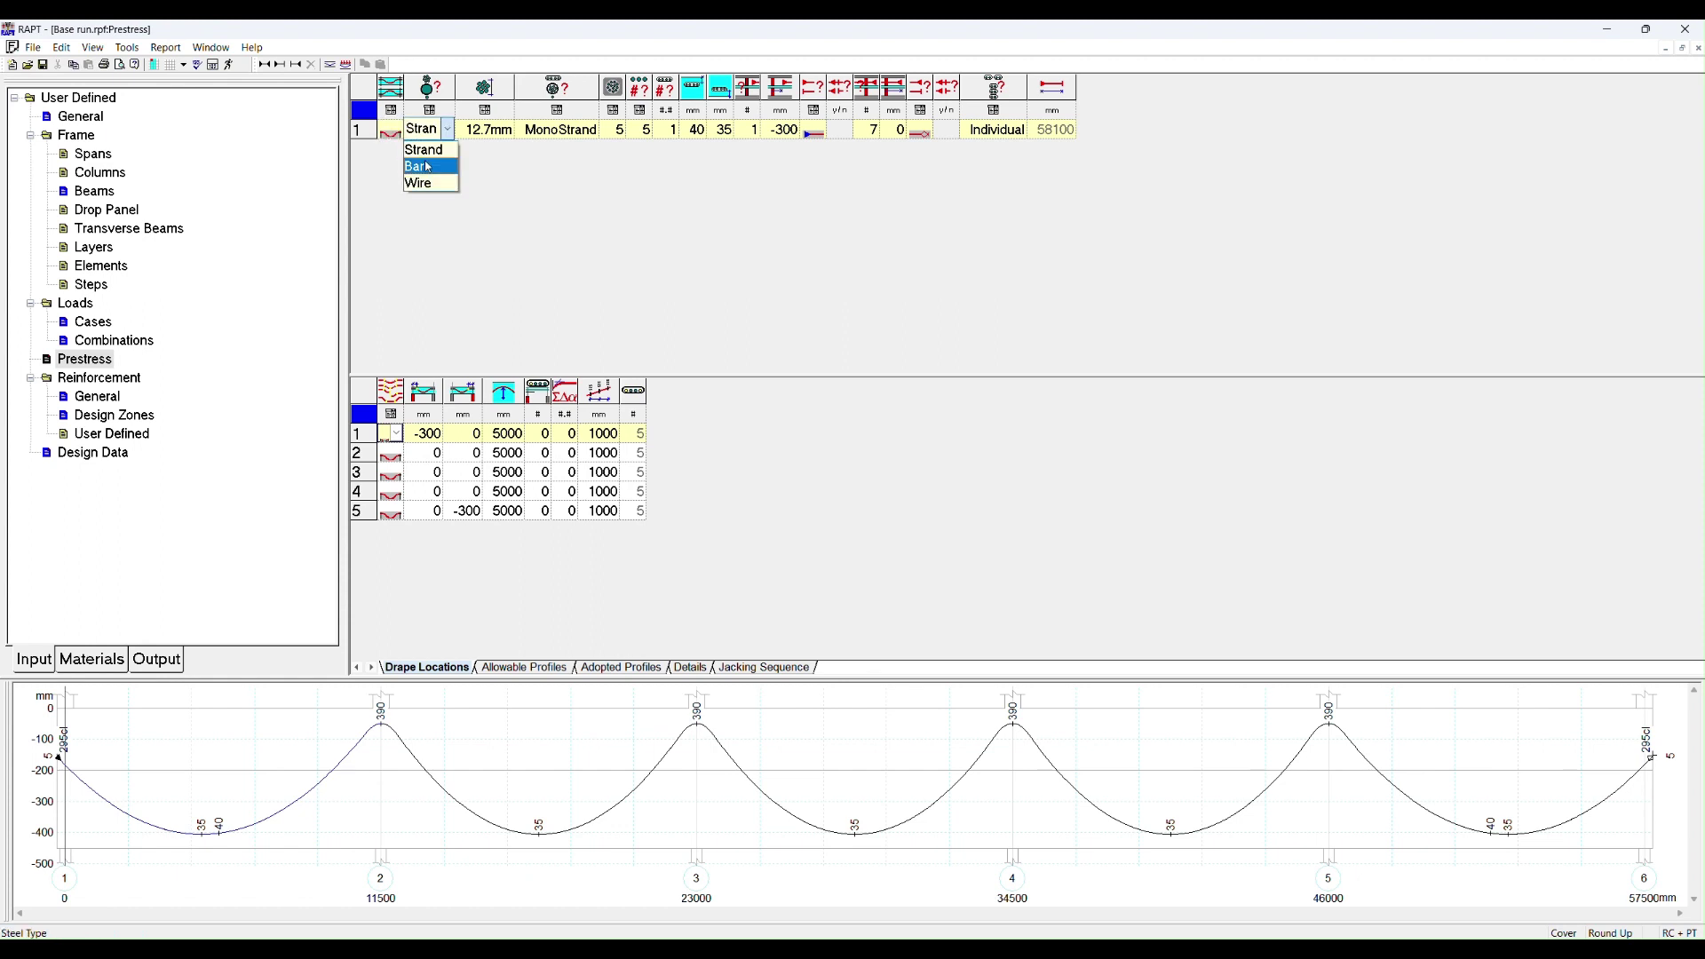
click(479, 129)
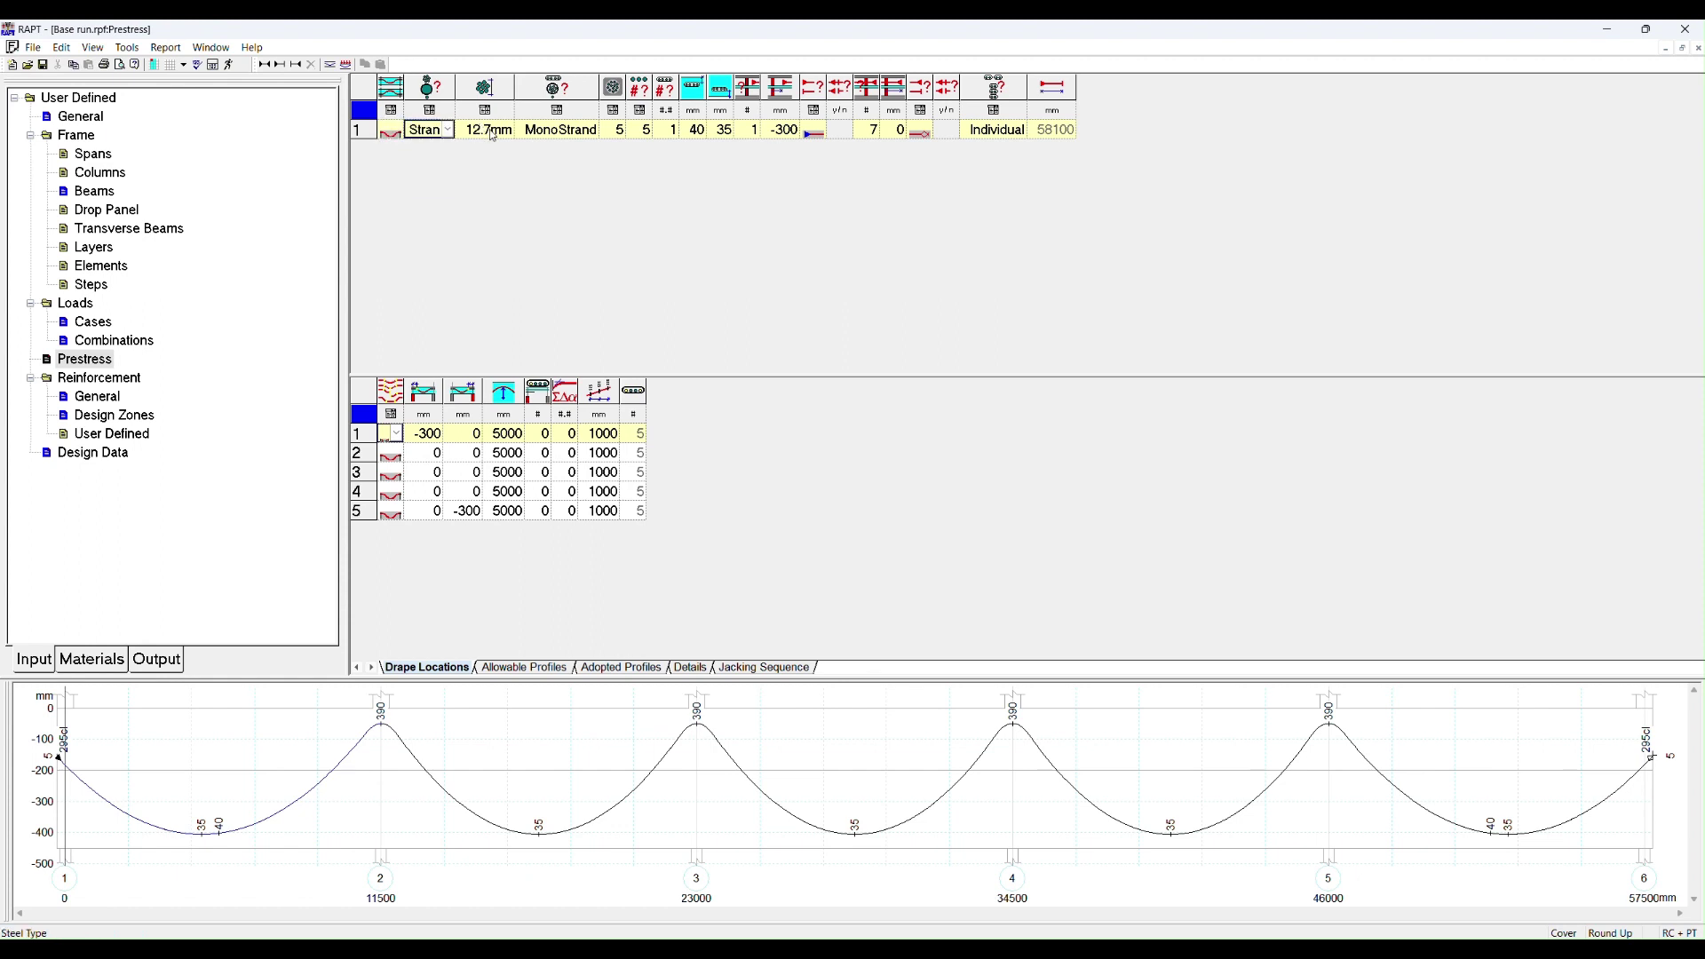
click(493, 133)
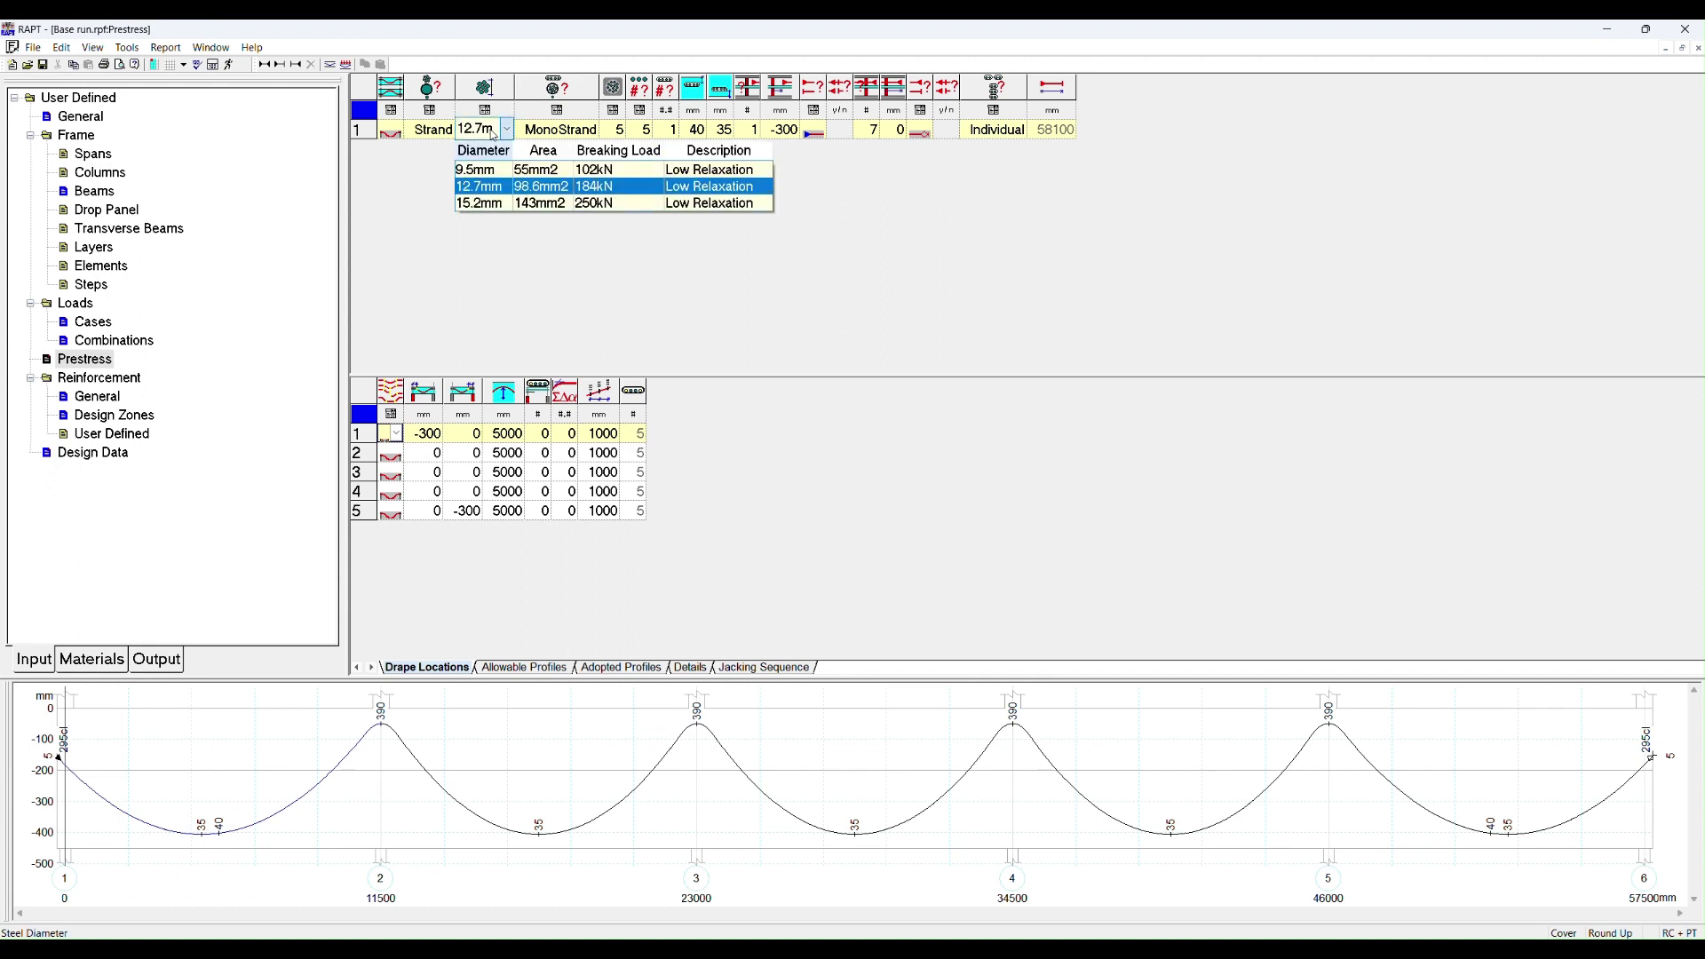
click(555, 135)
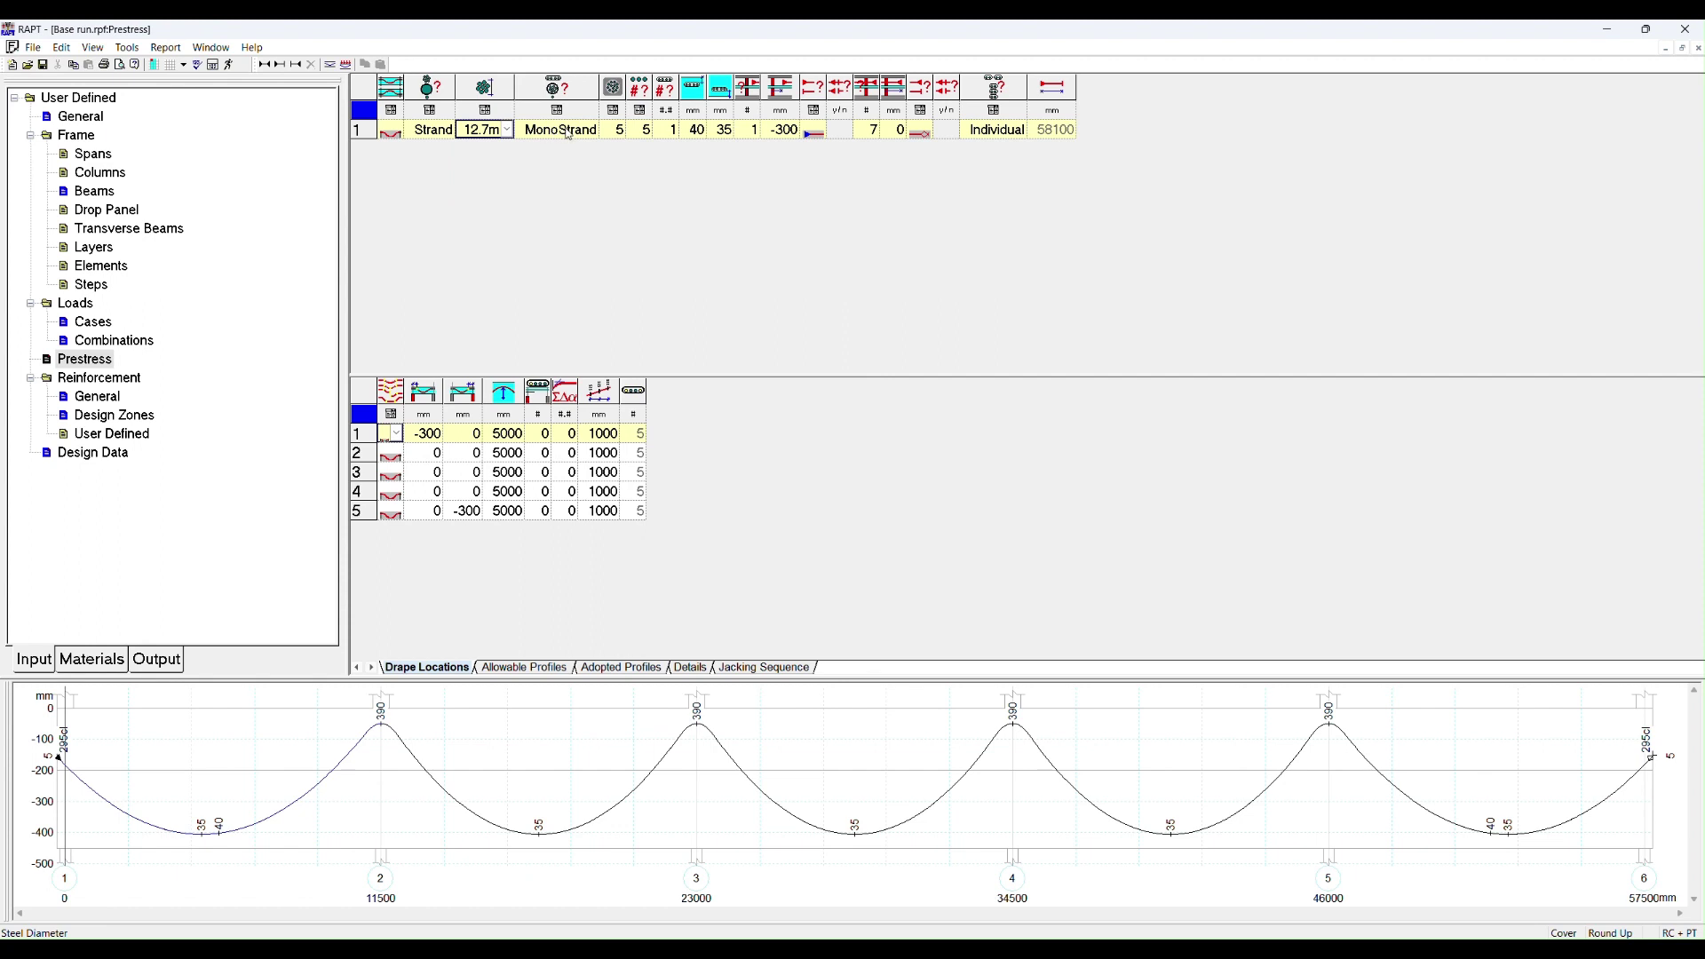
click(566, 135)
click(567, 131)
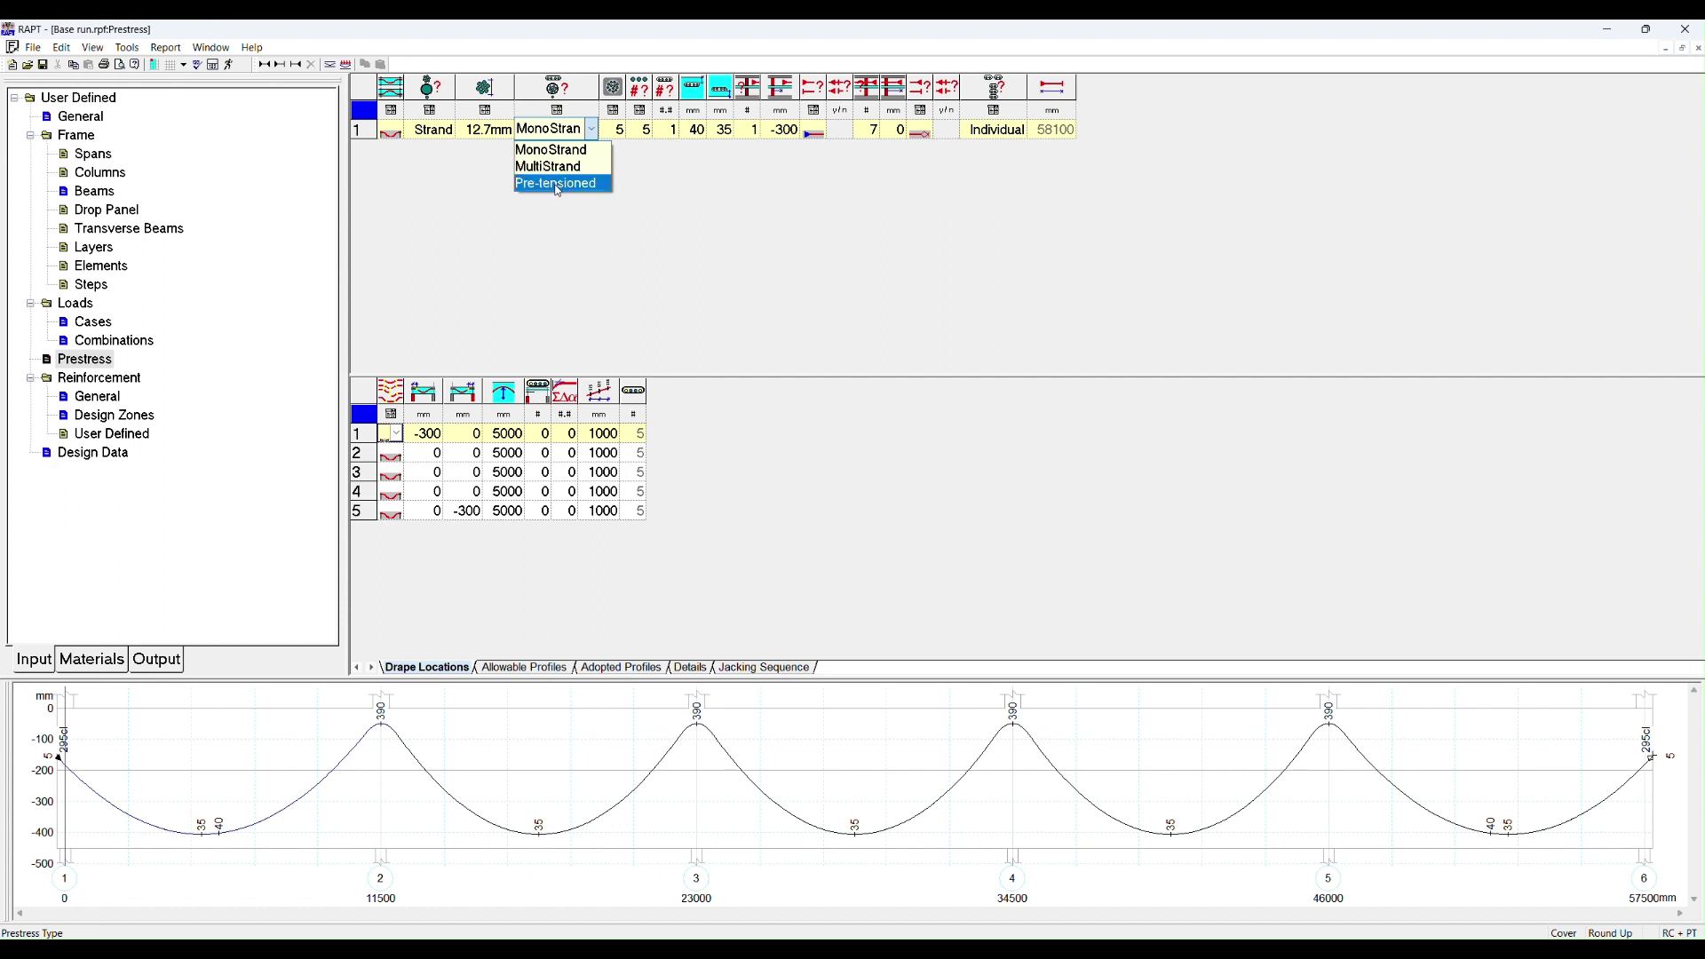
Keep MonoStrand prestress type and anchorage size 5 for the tendon.
click(619, 134)
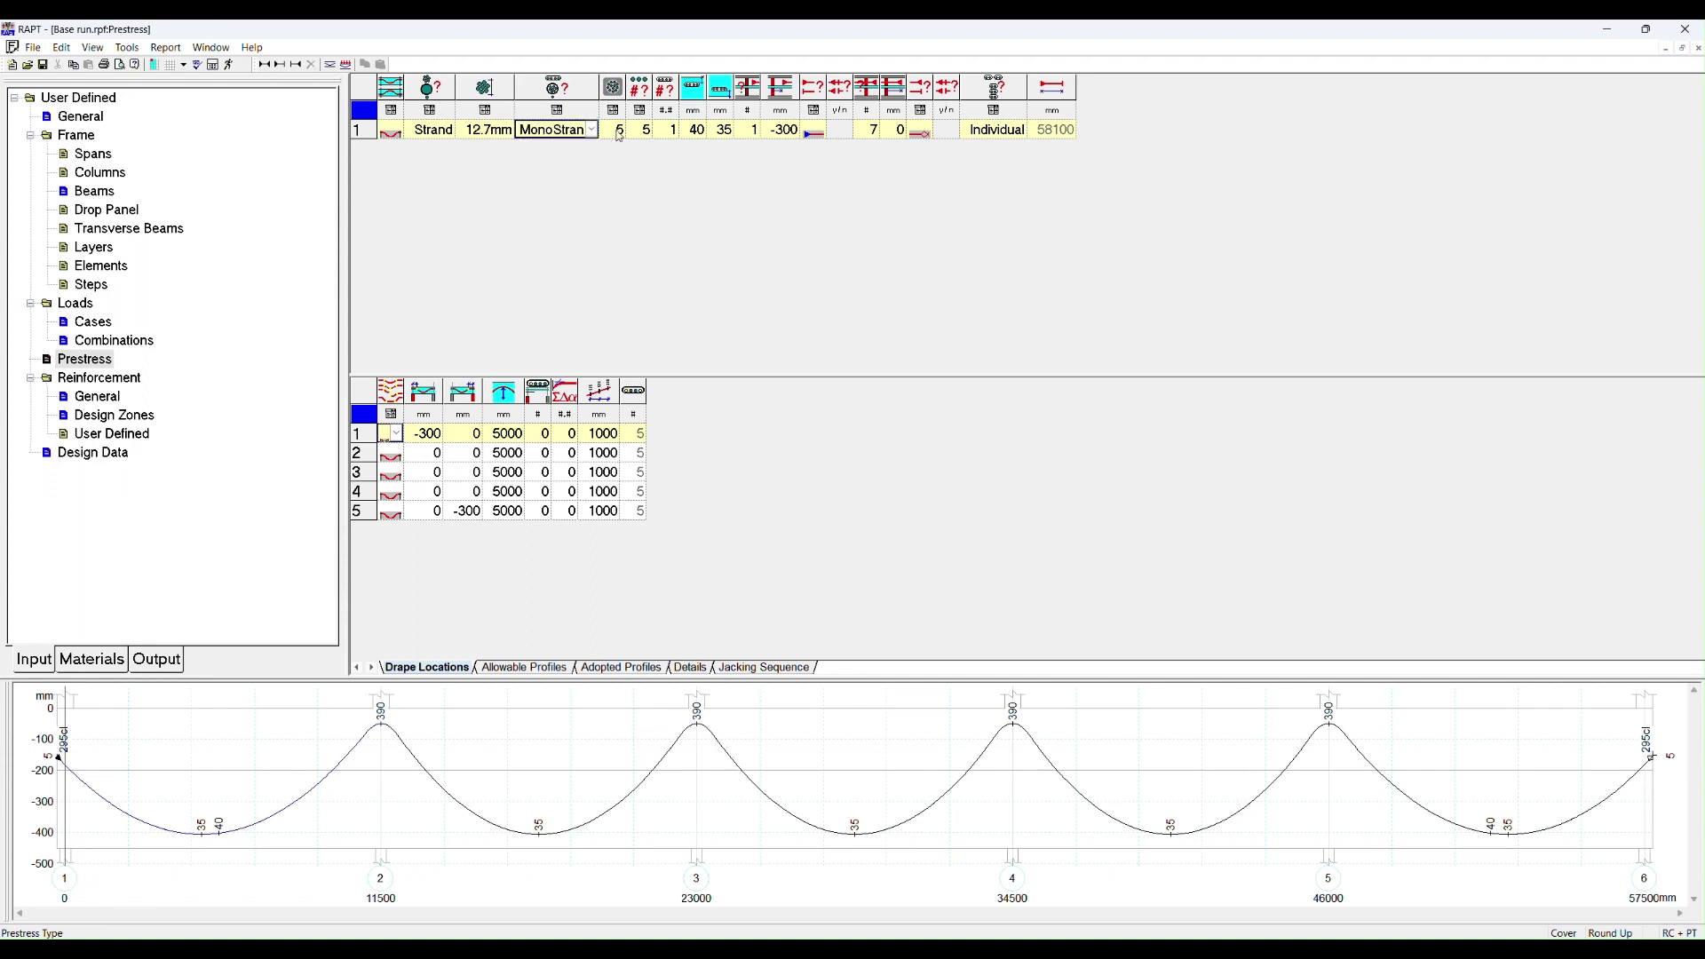
click(618, 133)
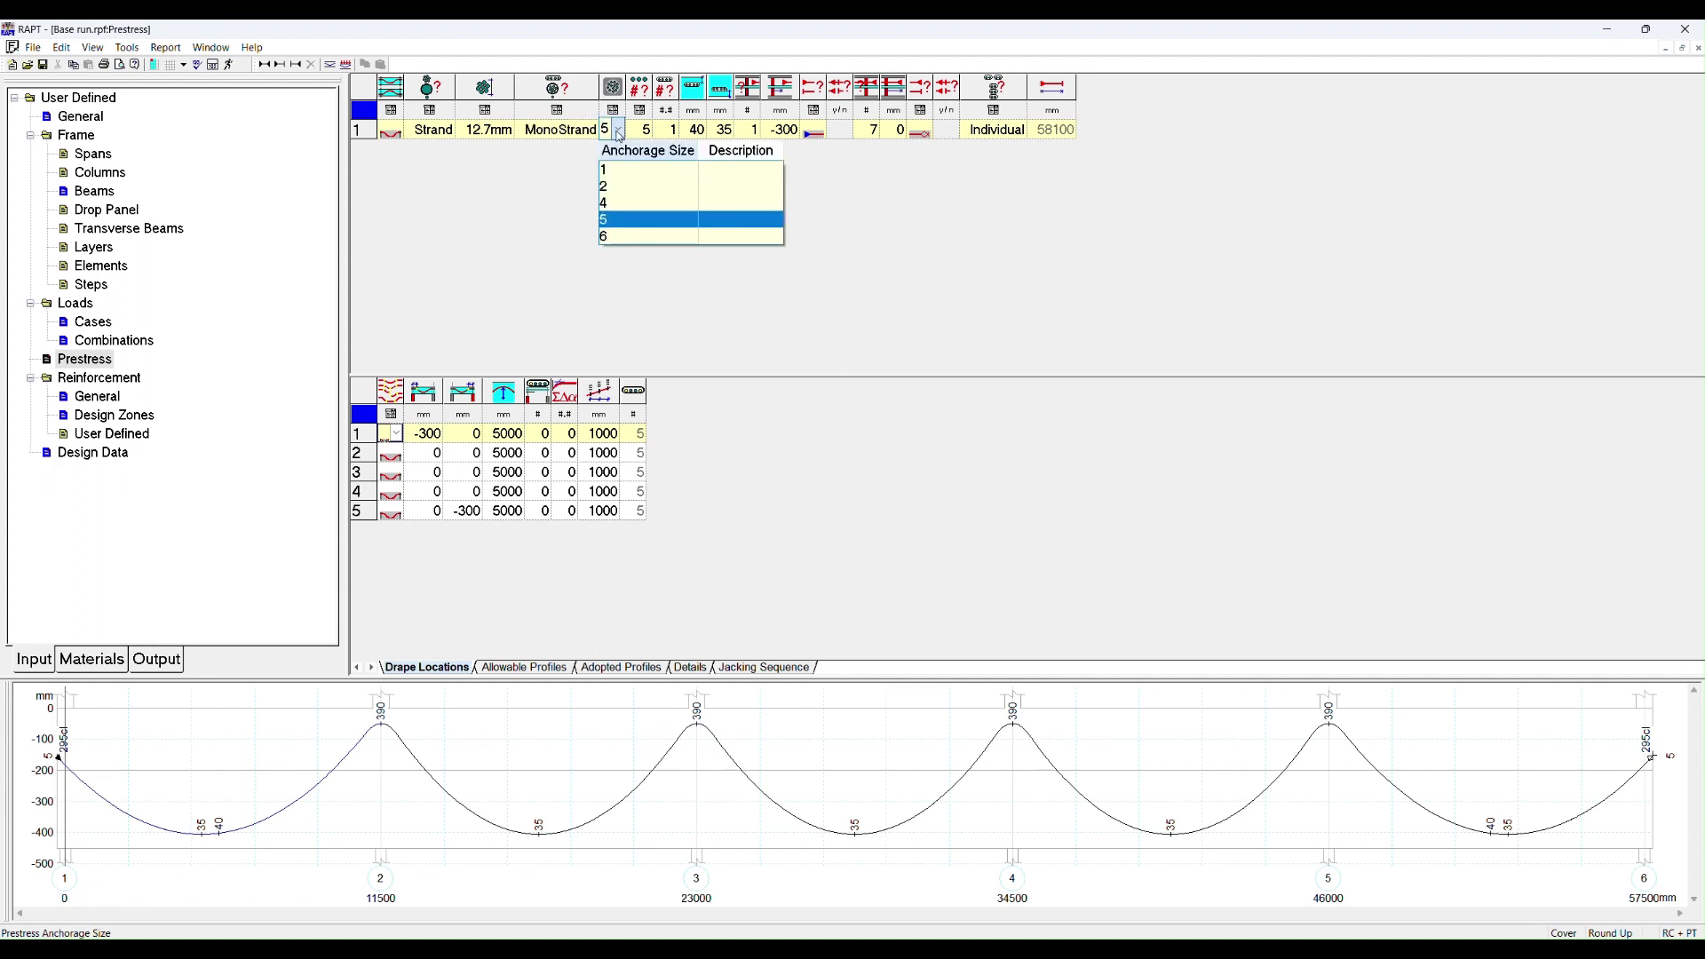
click(618, 133)
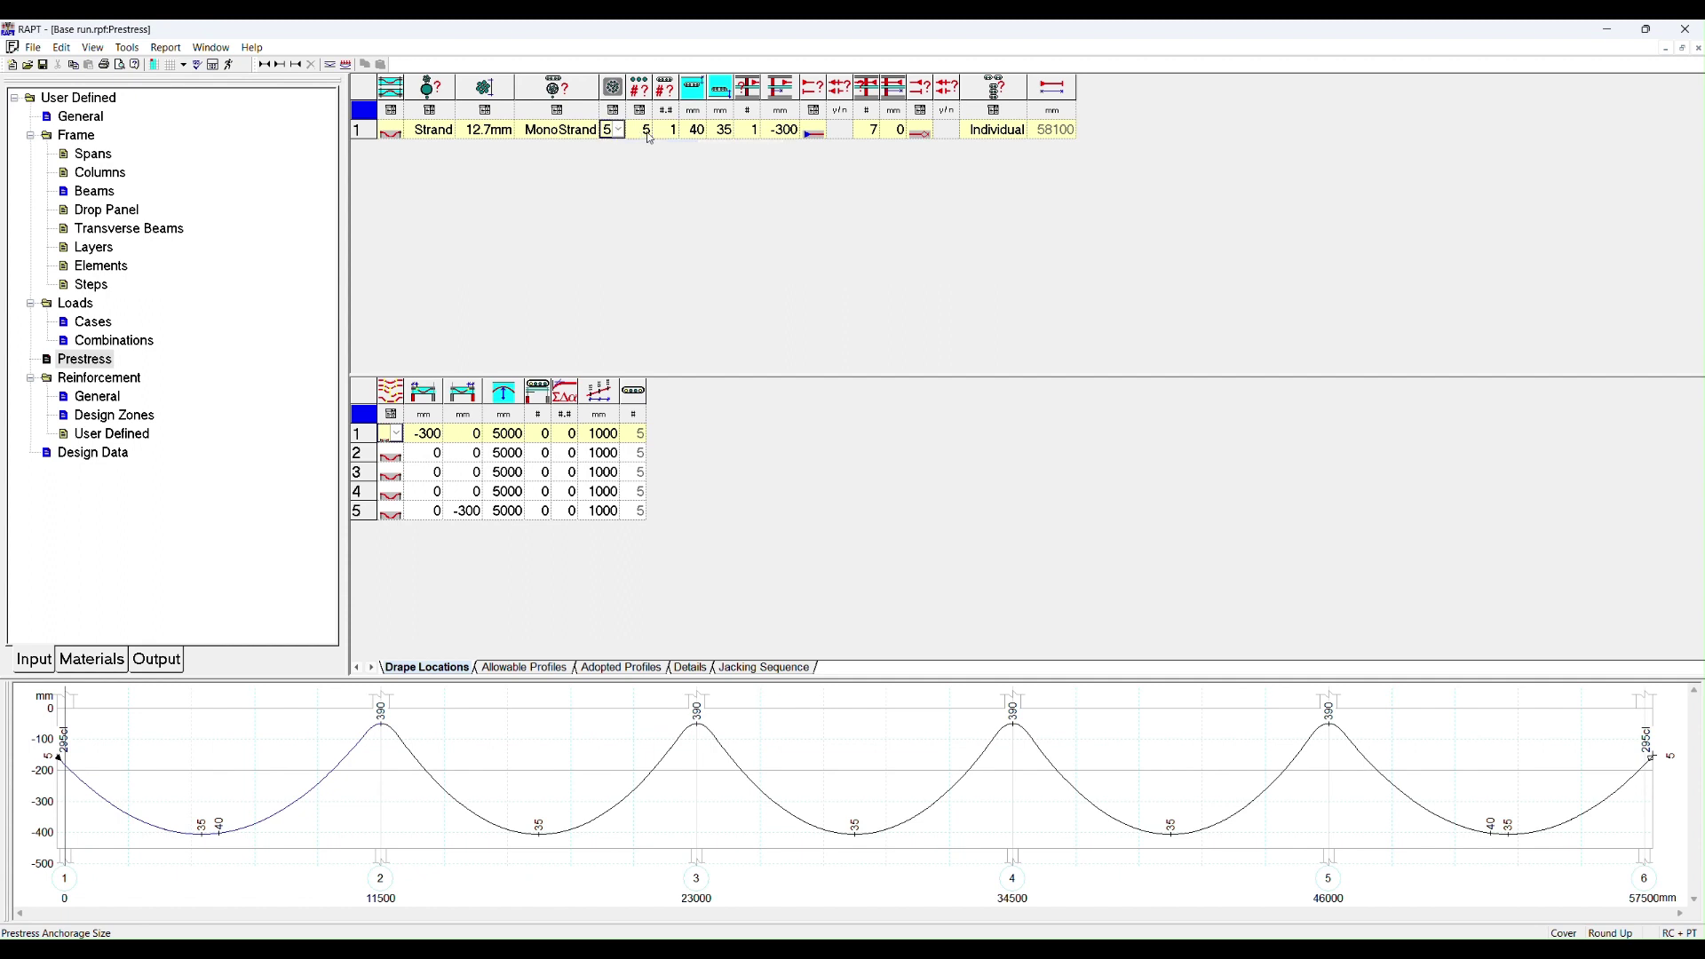
click(619, 131)
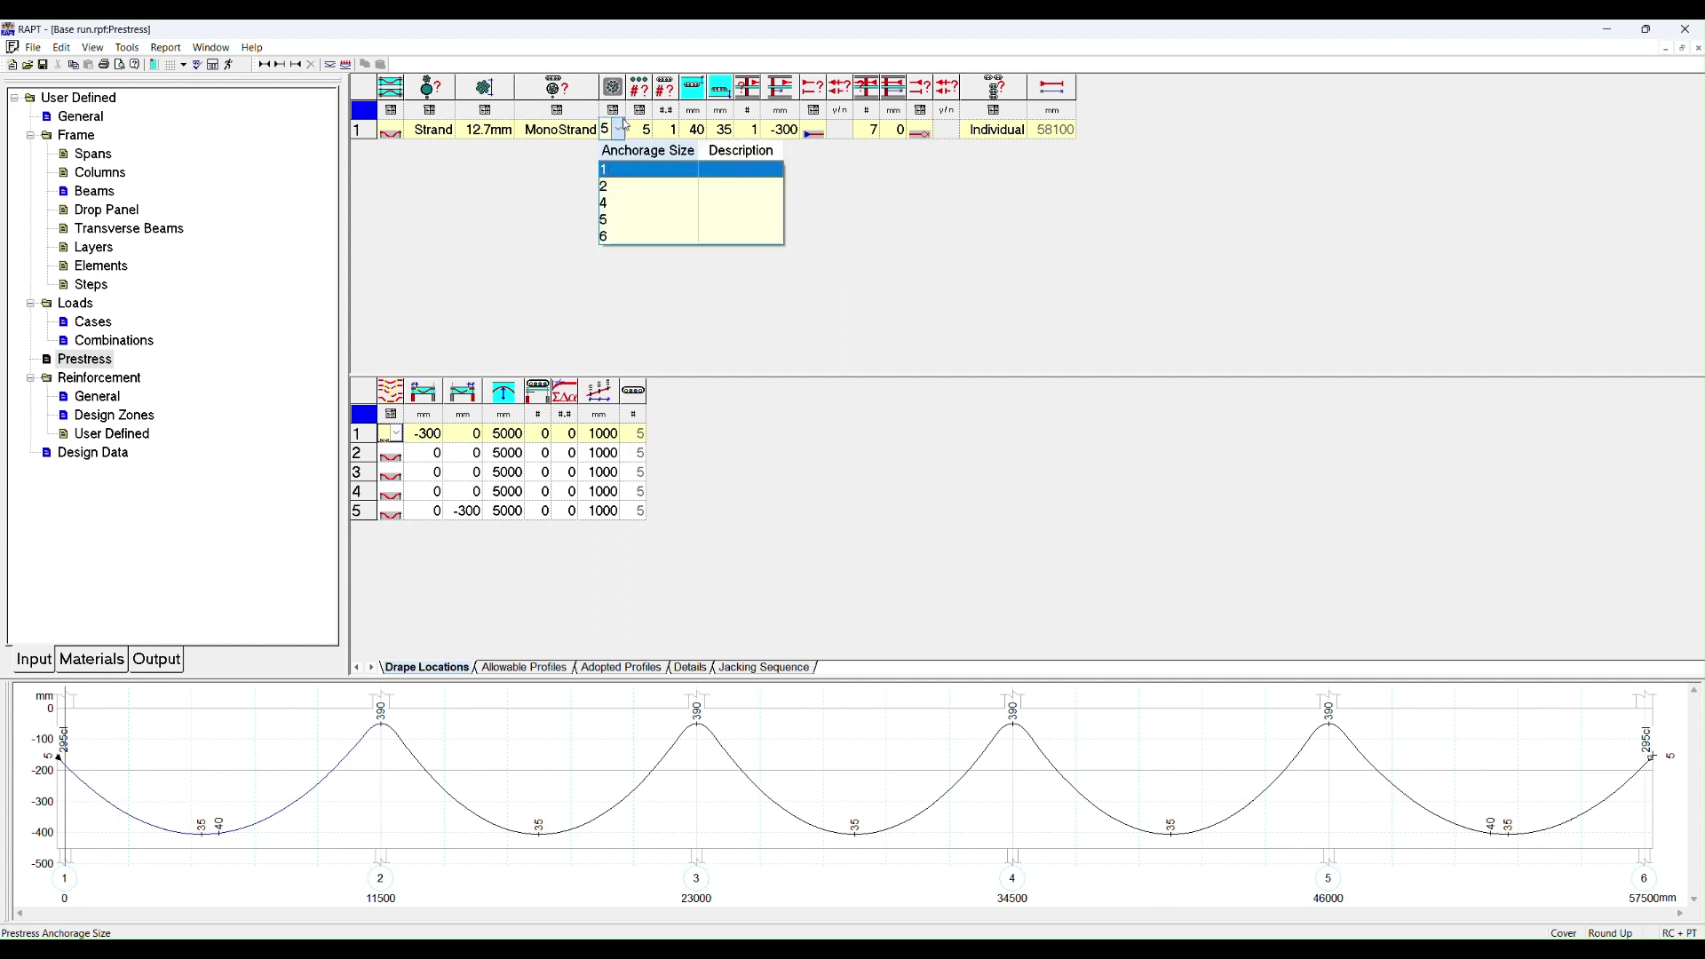
click(619, 131)
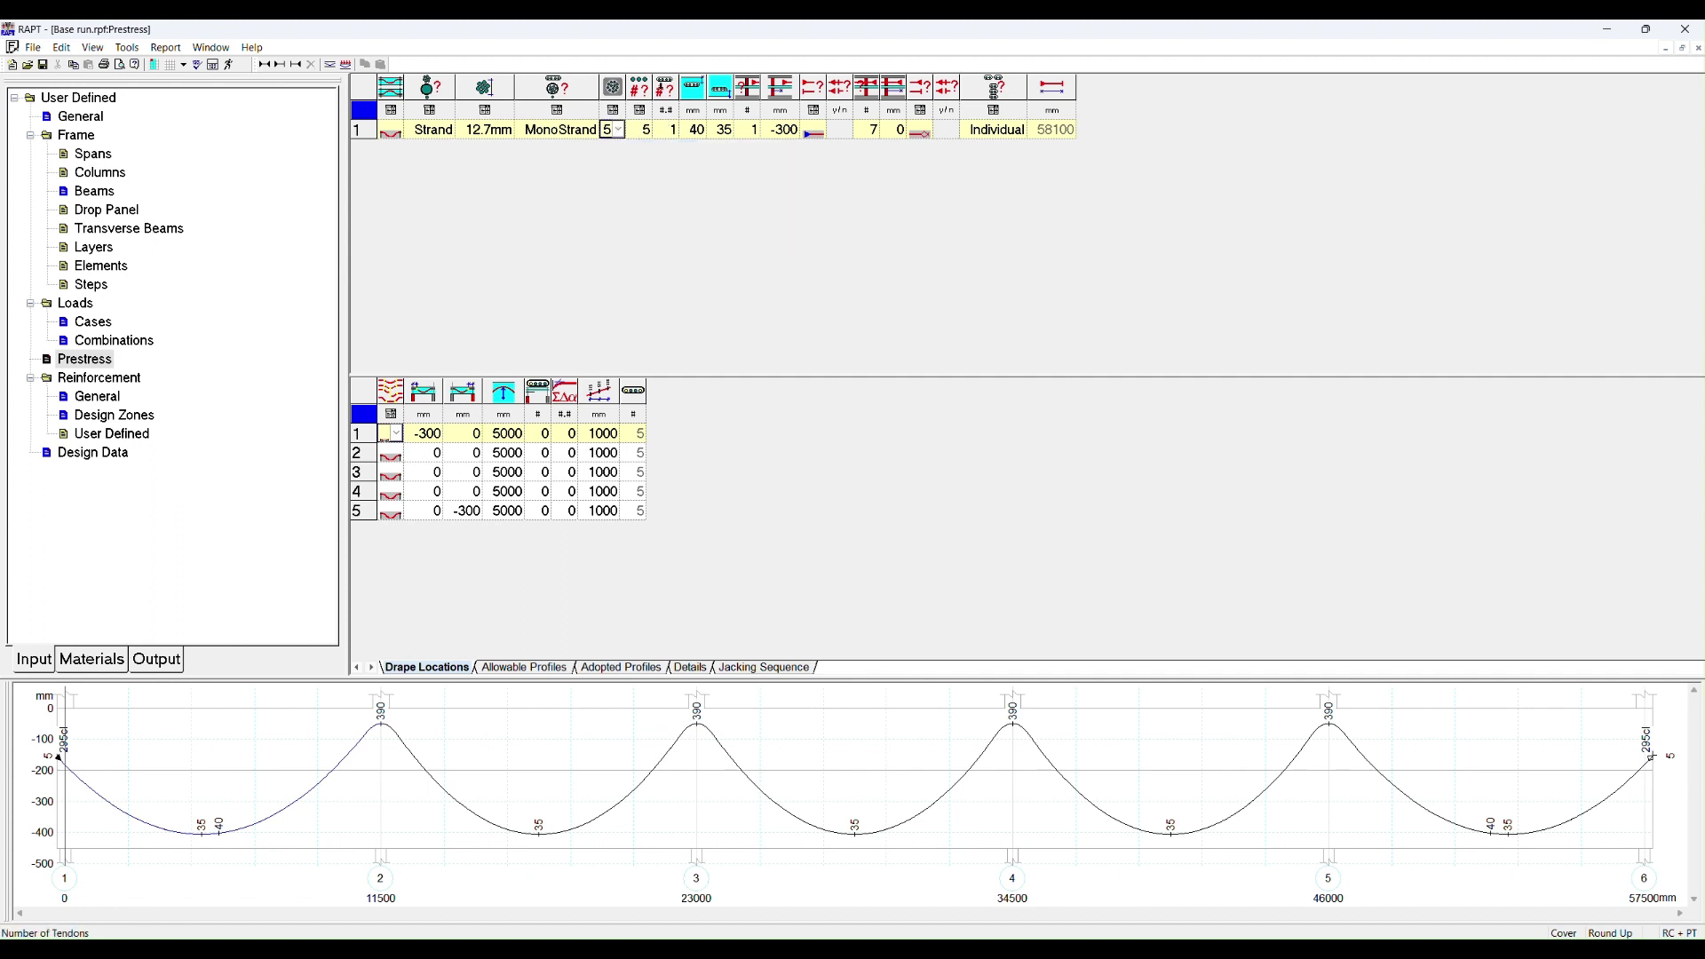
click(672, 130)
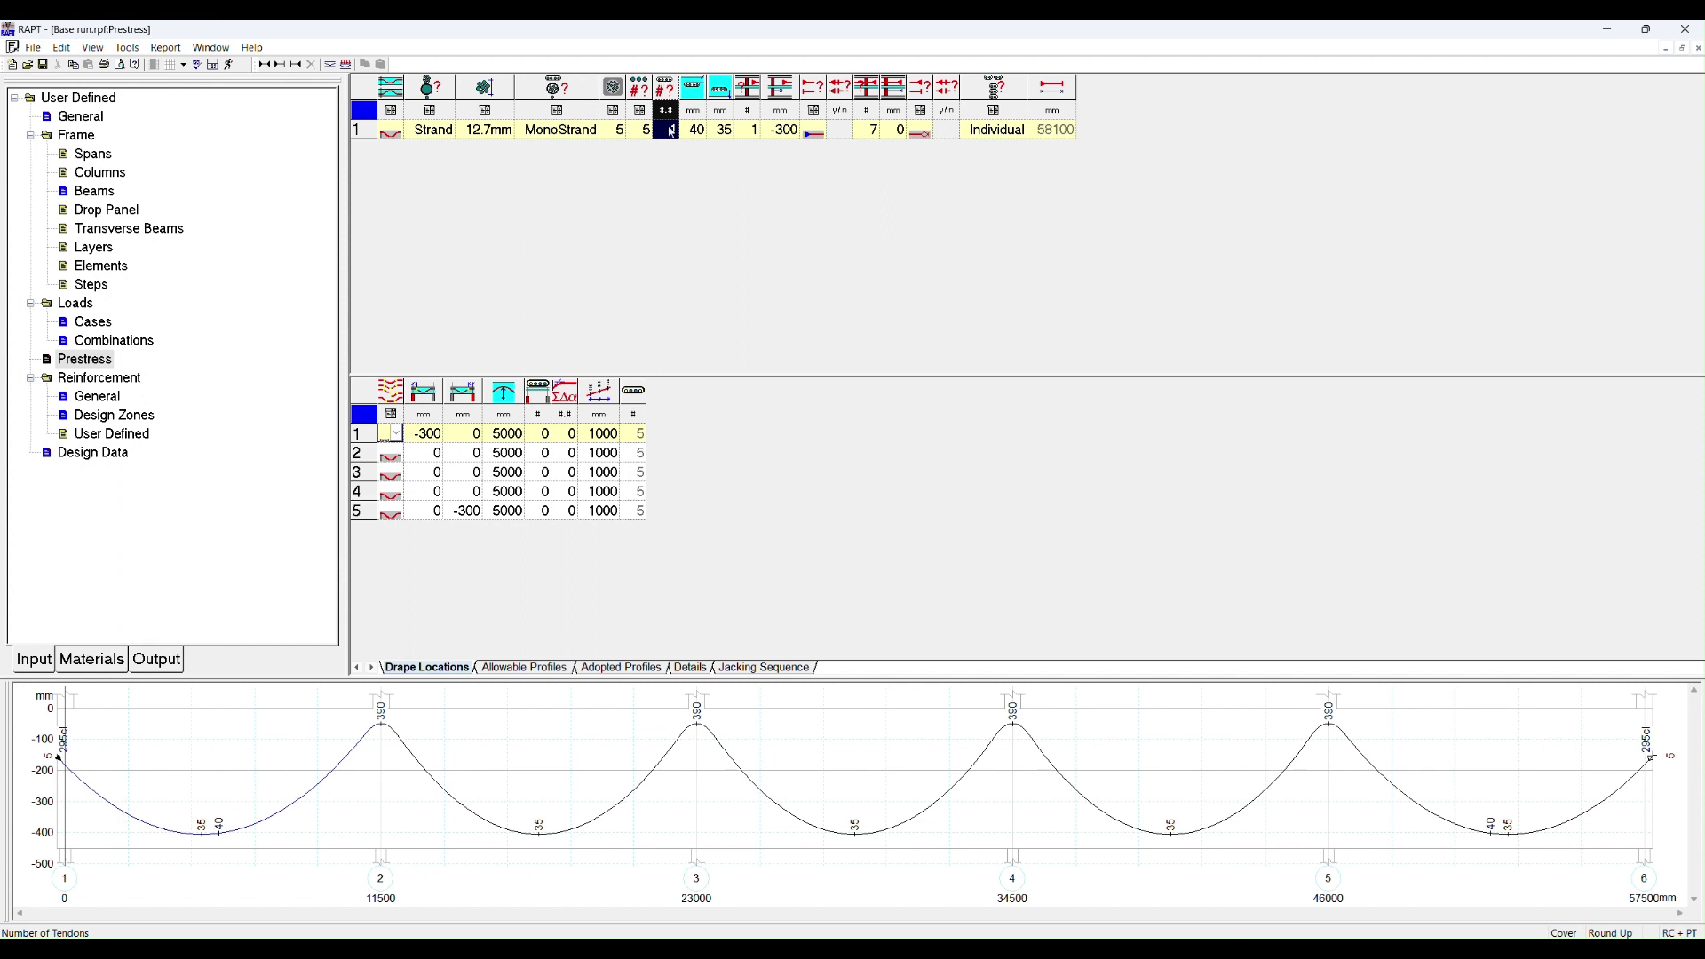
Check the top and bottom duct covers and choose the left anchorage type.
click(695, 133)
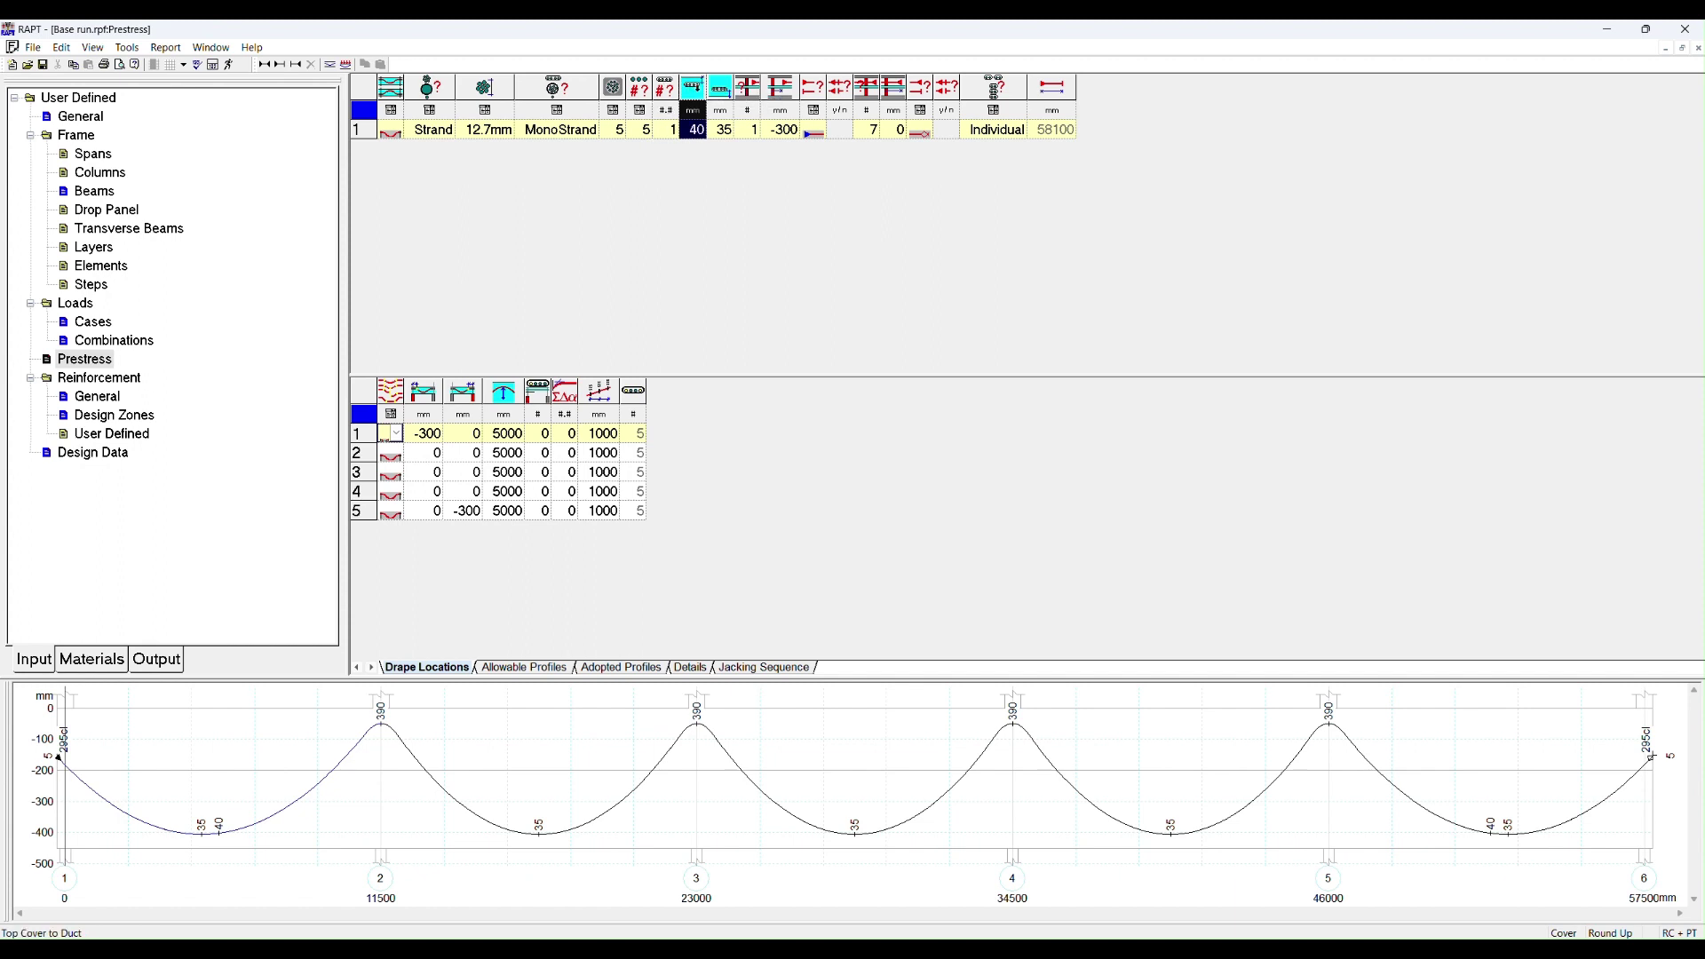
click(726, 90)
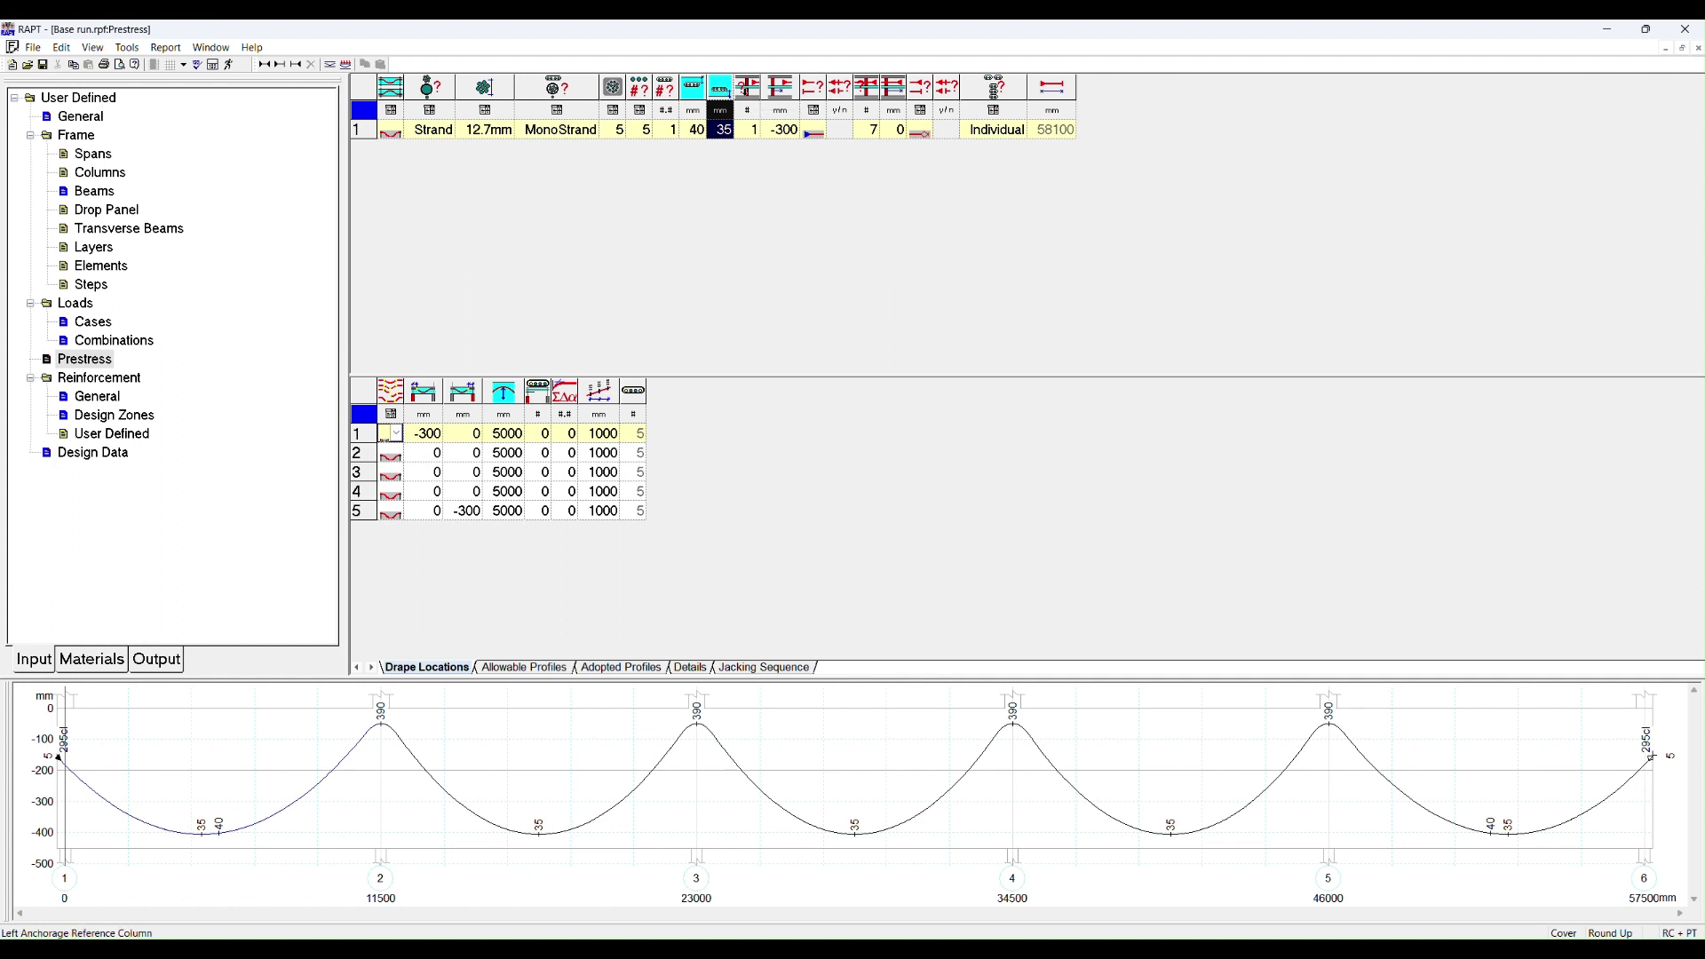
click(747, 88)
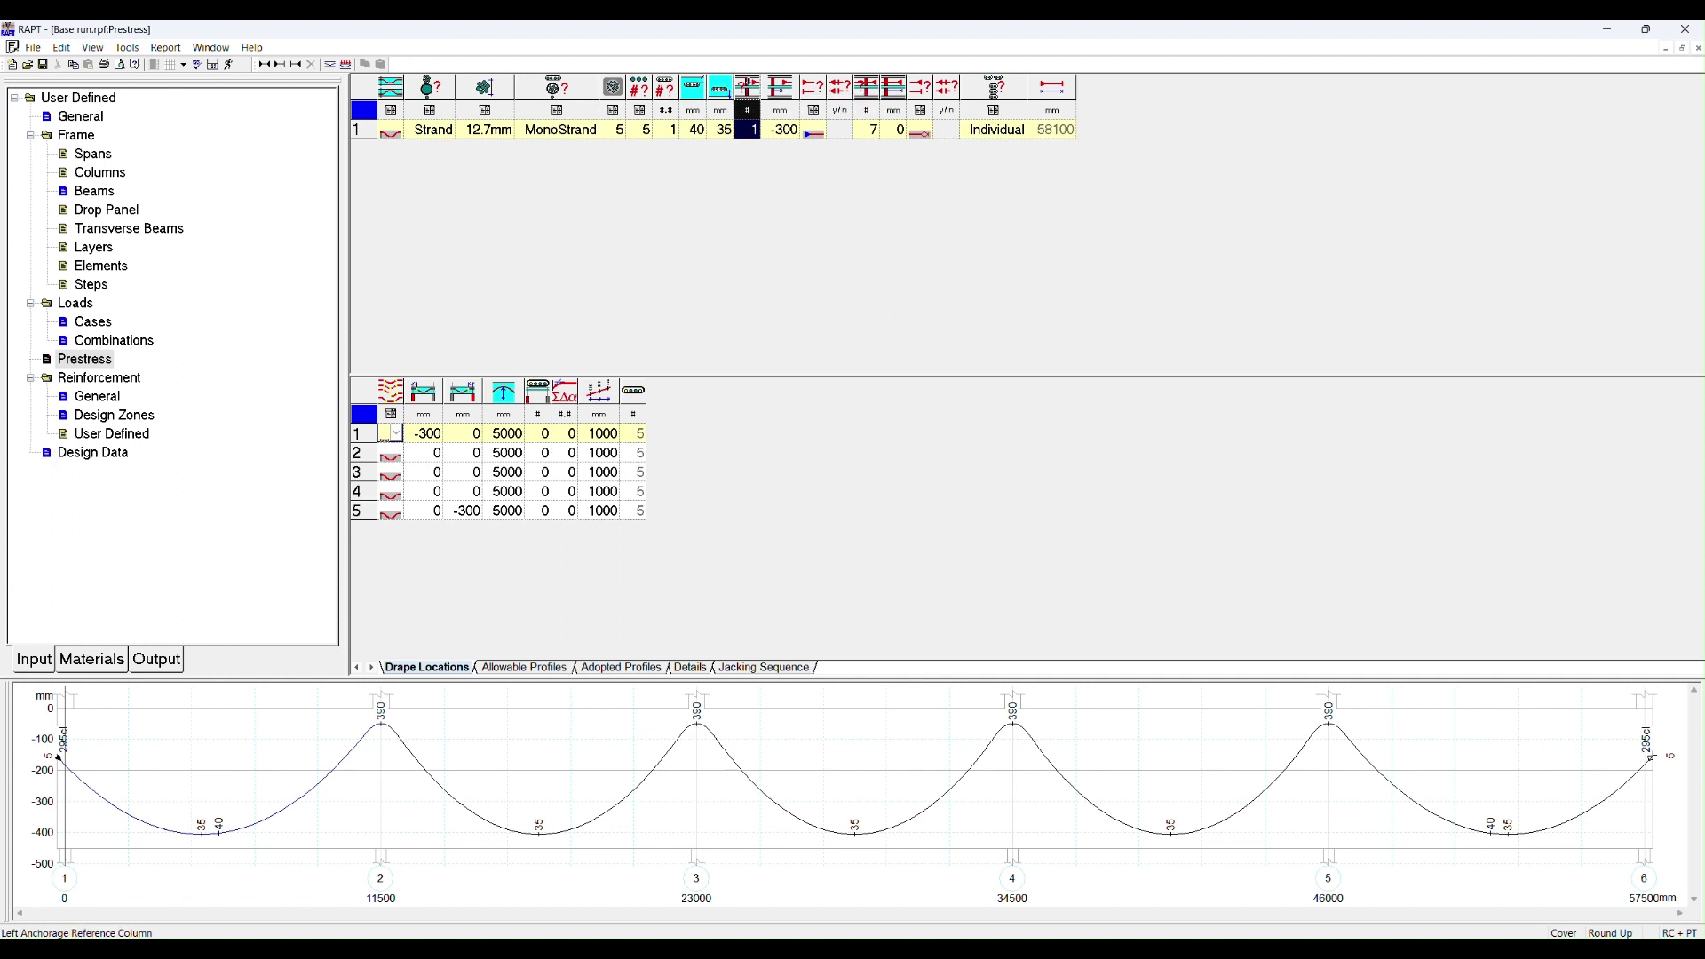
click(813, 136)
click(819, 130)
click(817, 156)
click(875, 133)
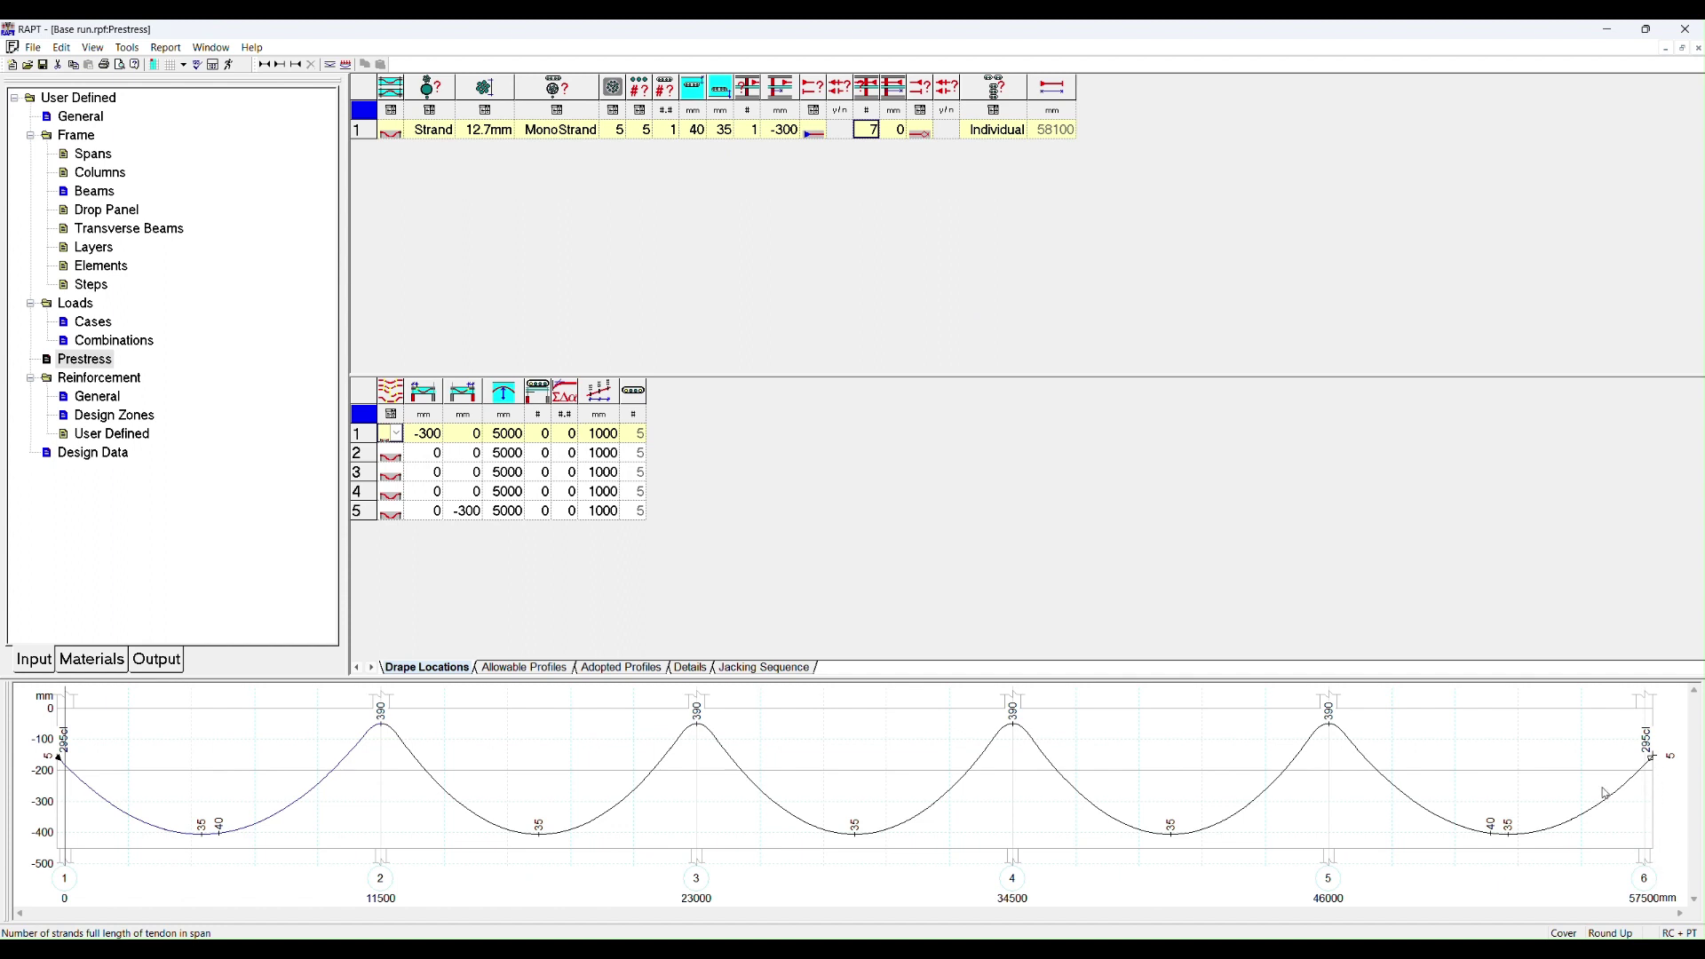
Change the right anchorage reference from 7 to 6.
click(869, 132)
text(6)
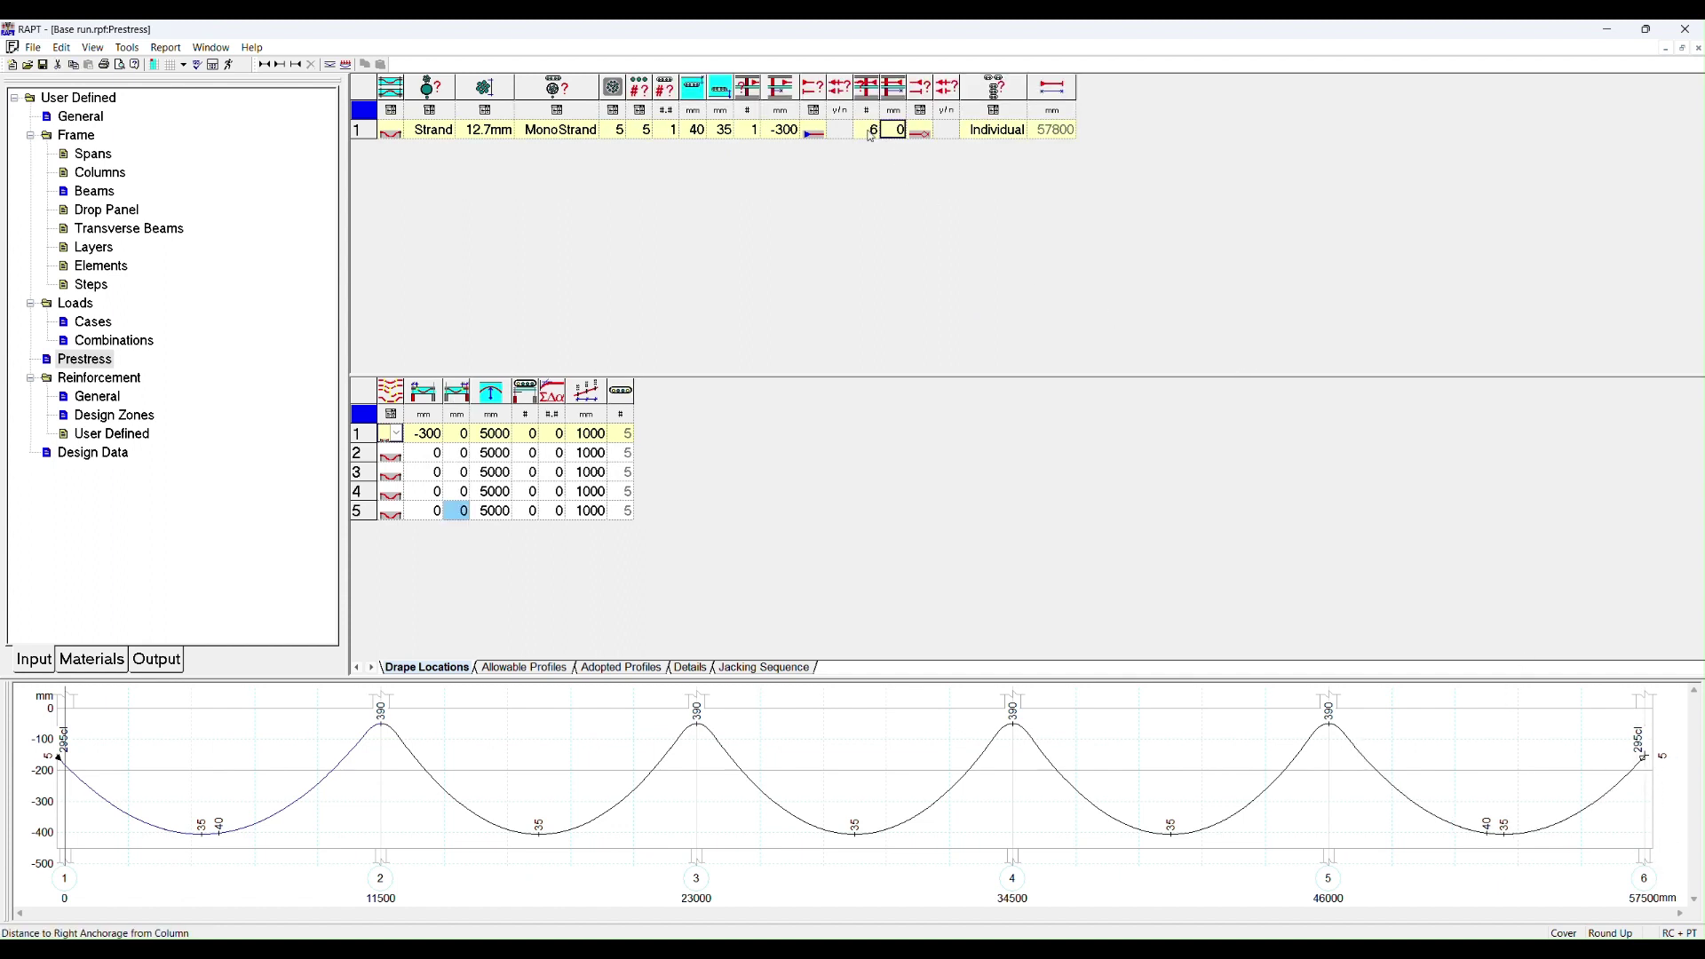
key(Tab)
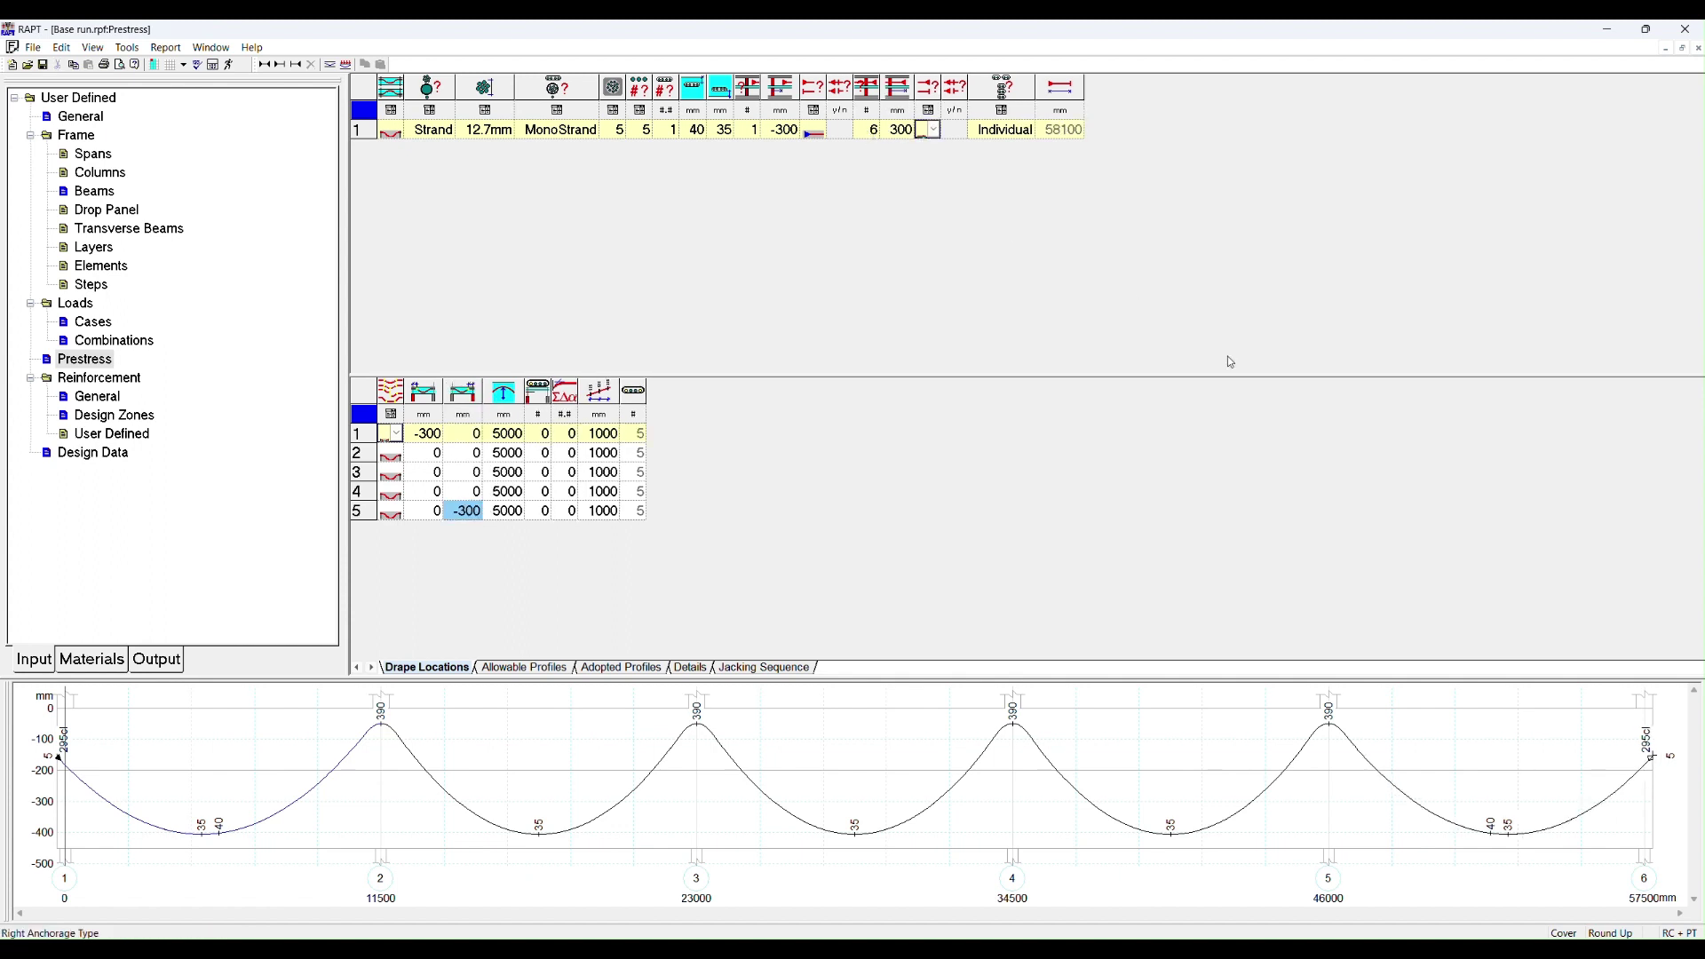
click(934, 129)
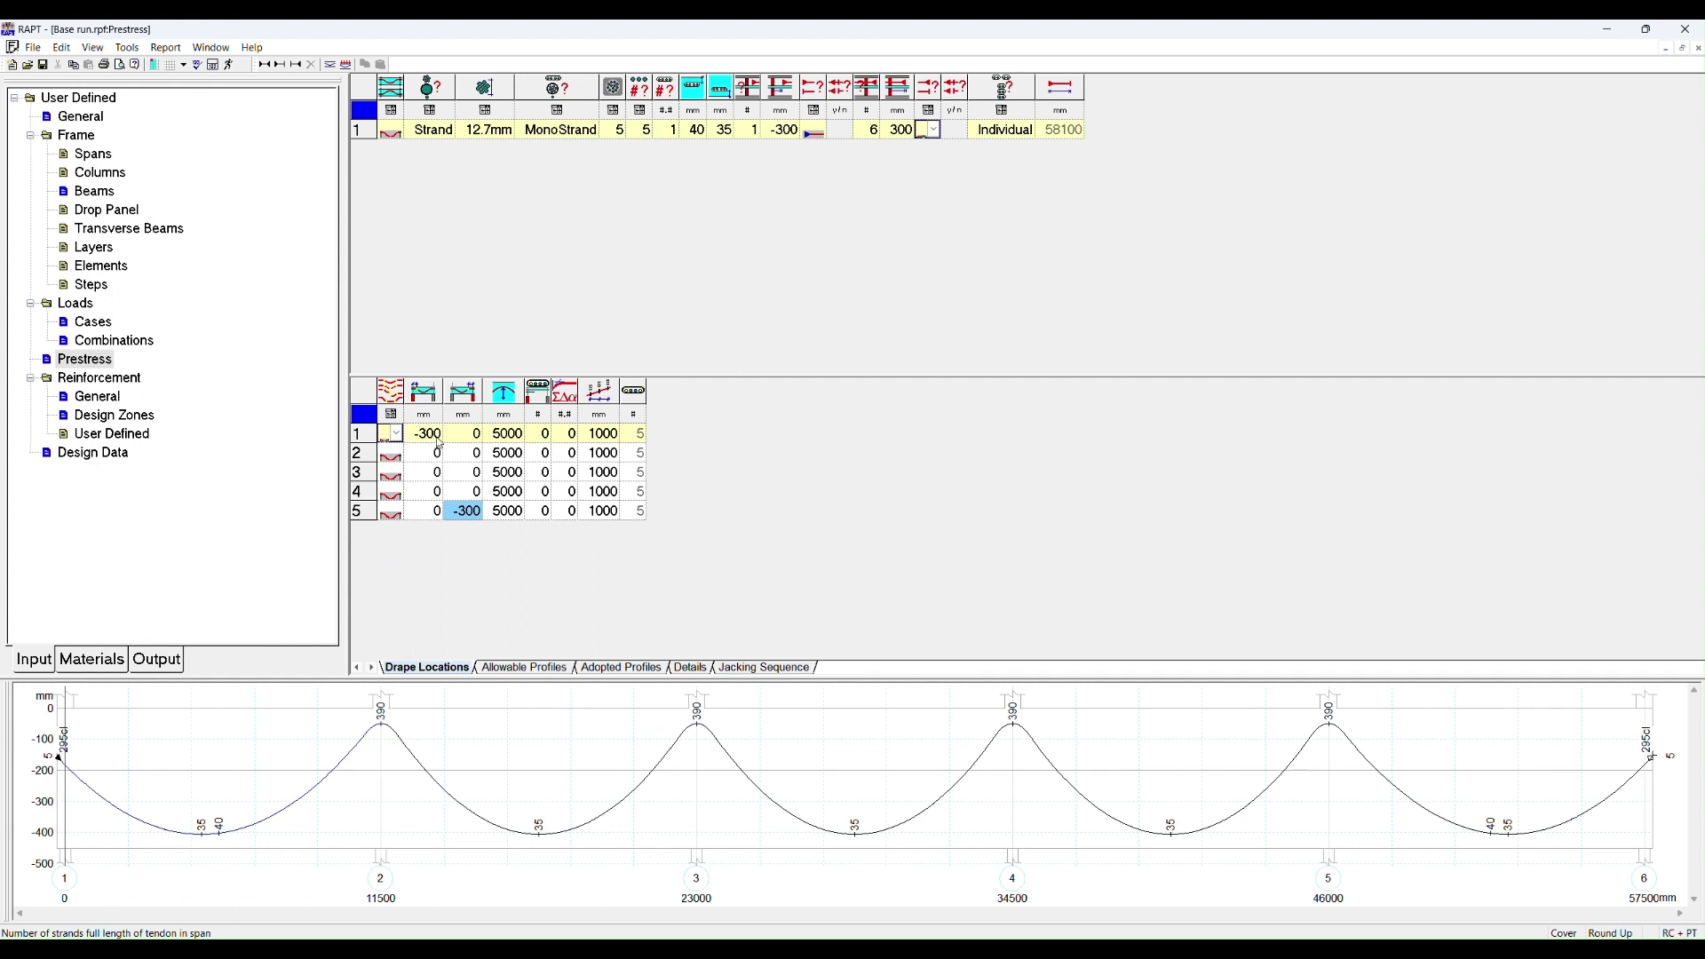
Cancel Balanced Loads and view Allowable Profiles showing 295.4 and 350.5 mm drapes.
click(392, 131)
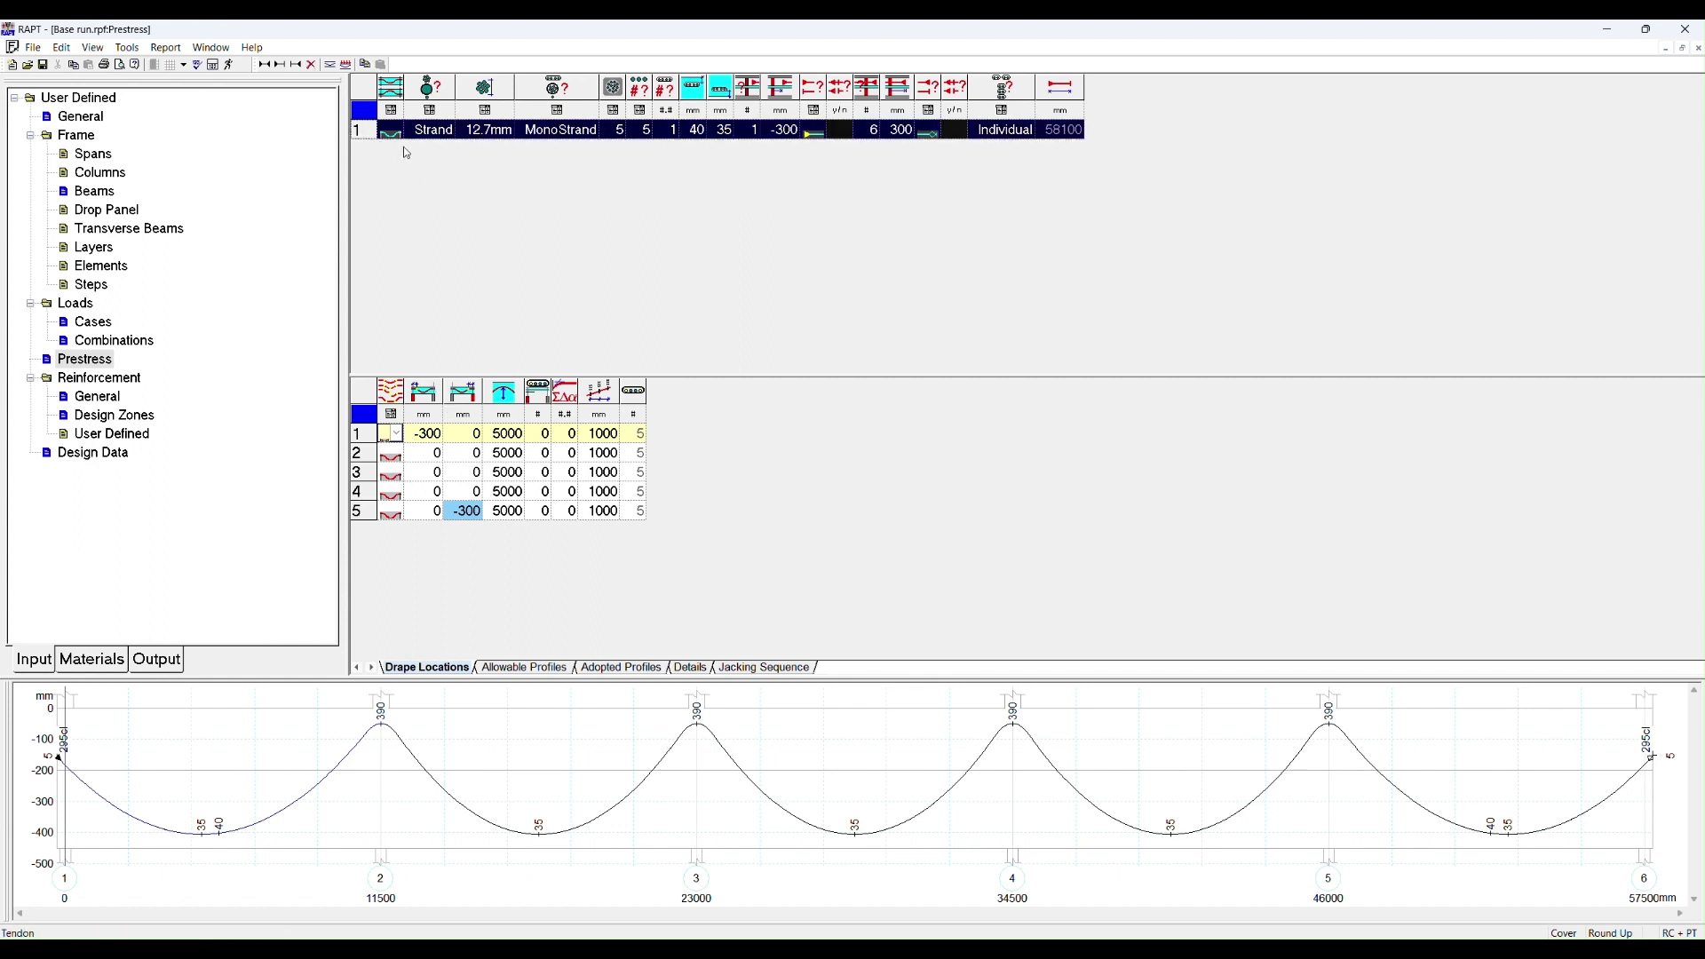
click(346, 65)
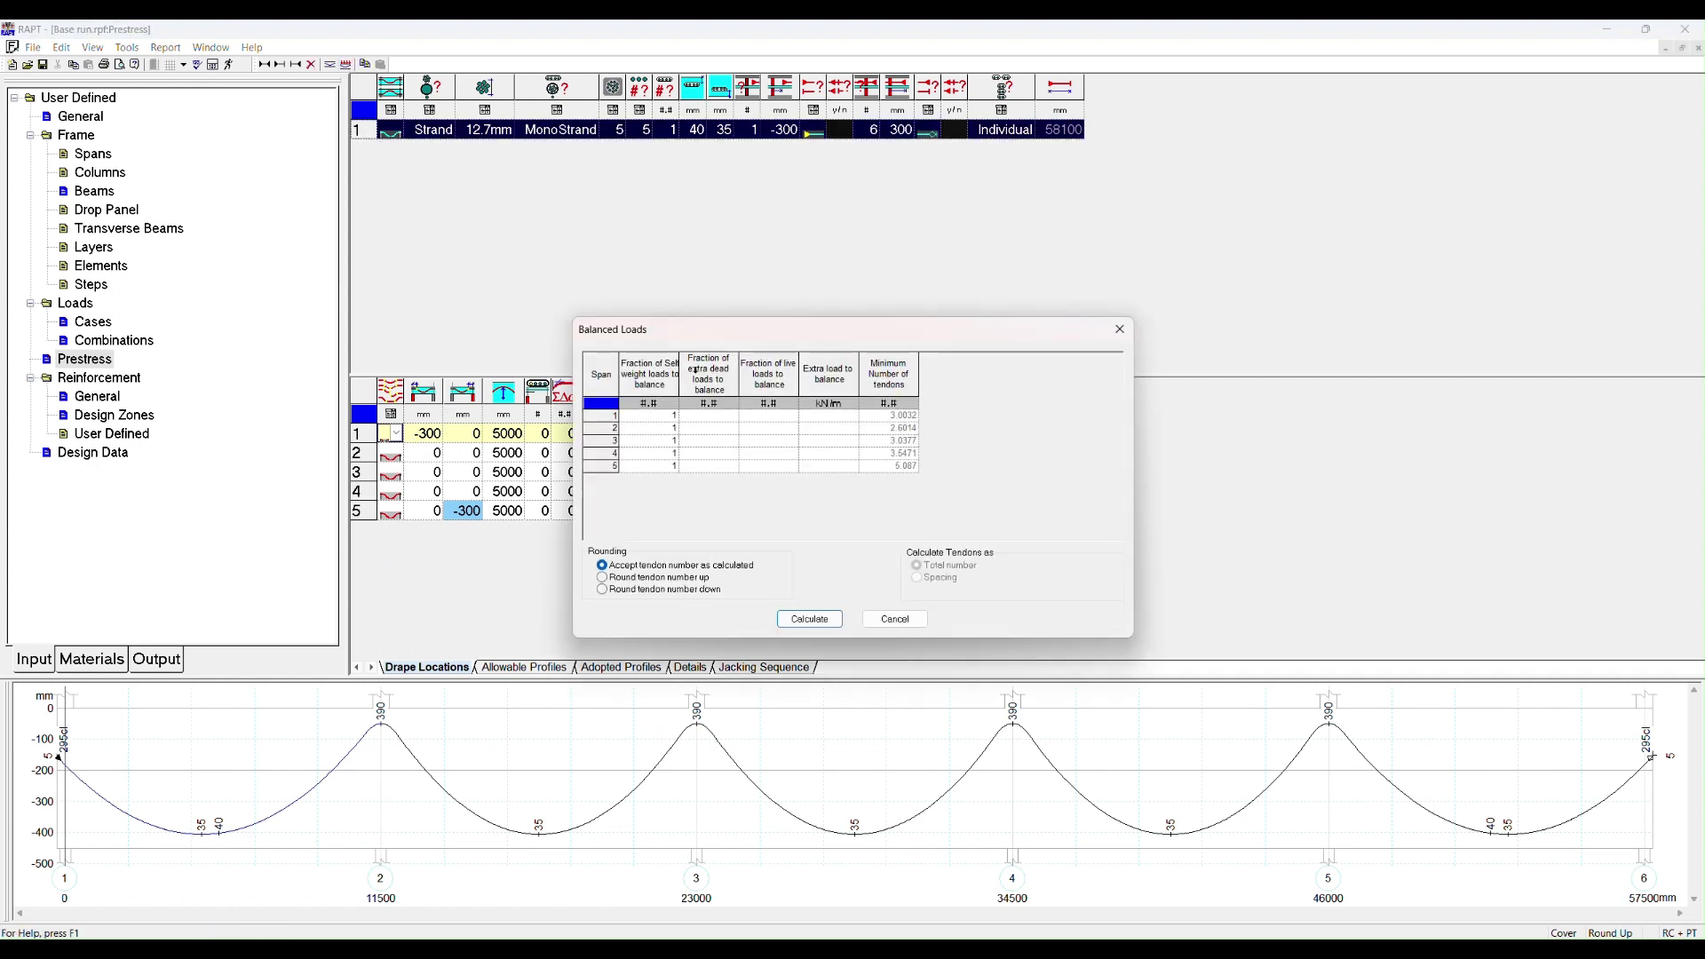
drag(722, 329, 885, 263)
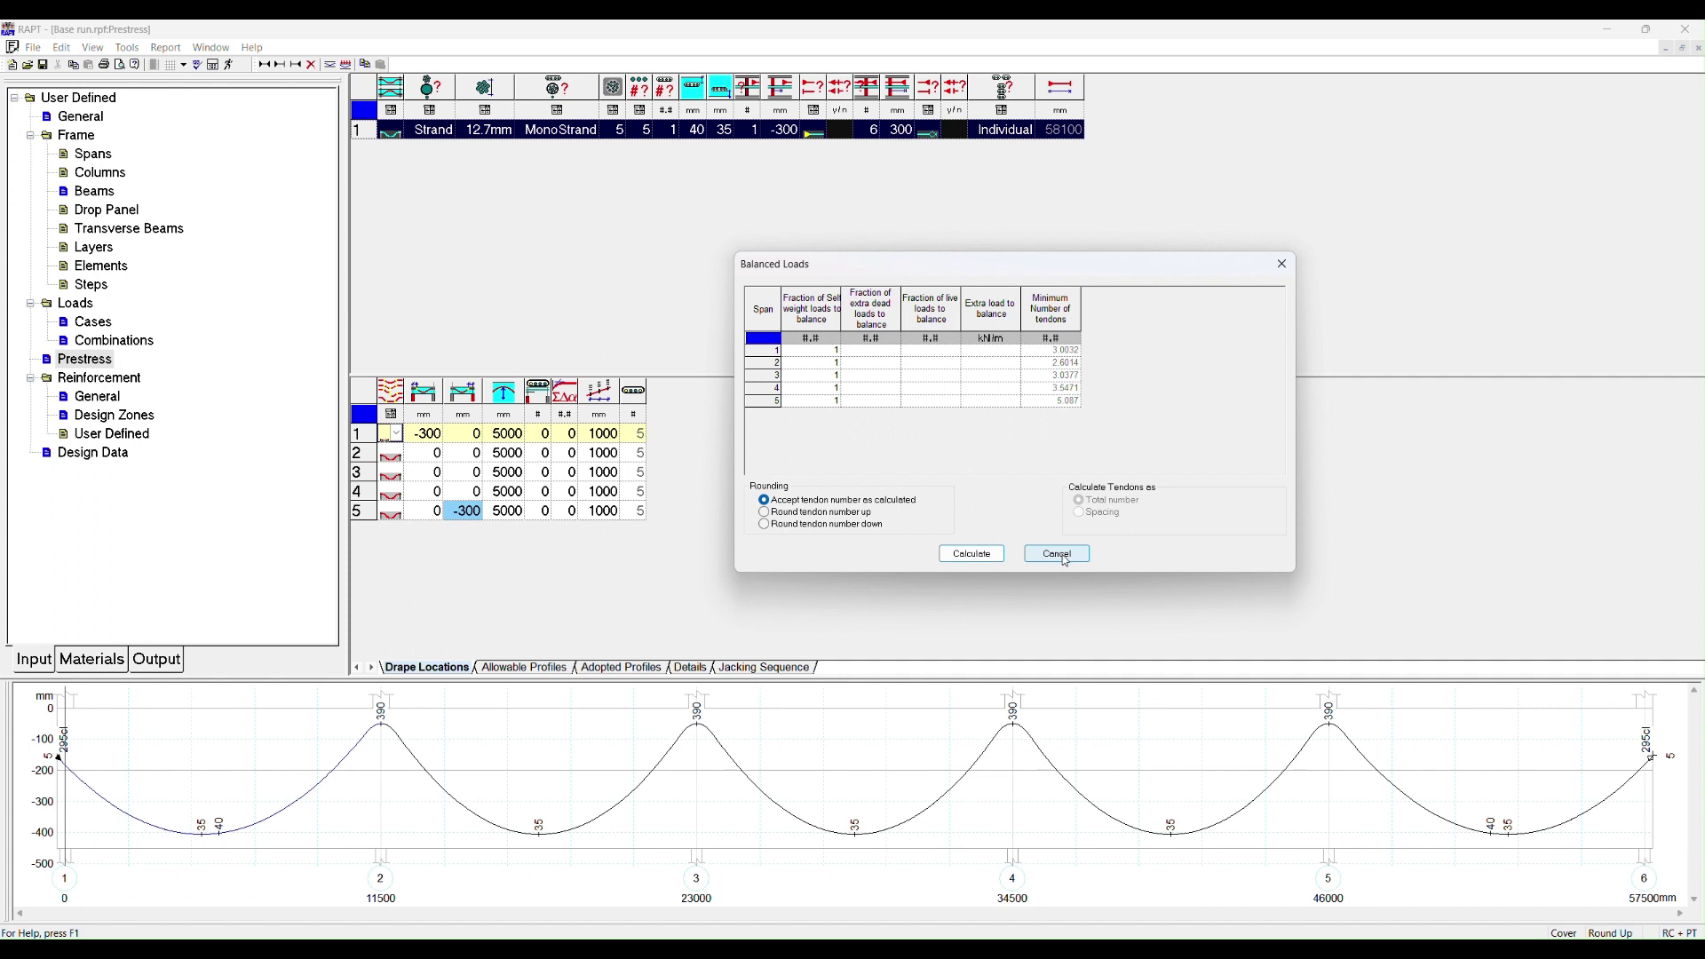
click(1061, 556)
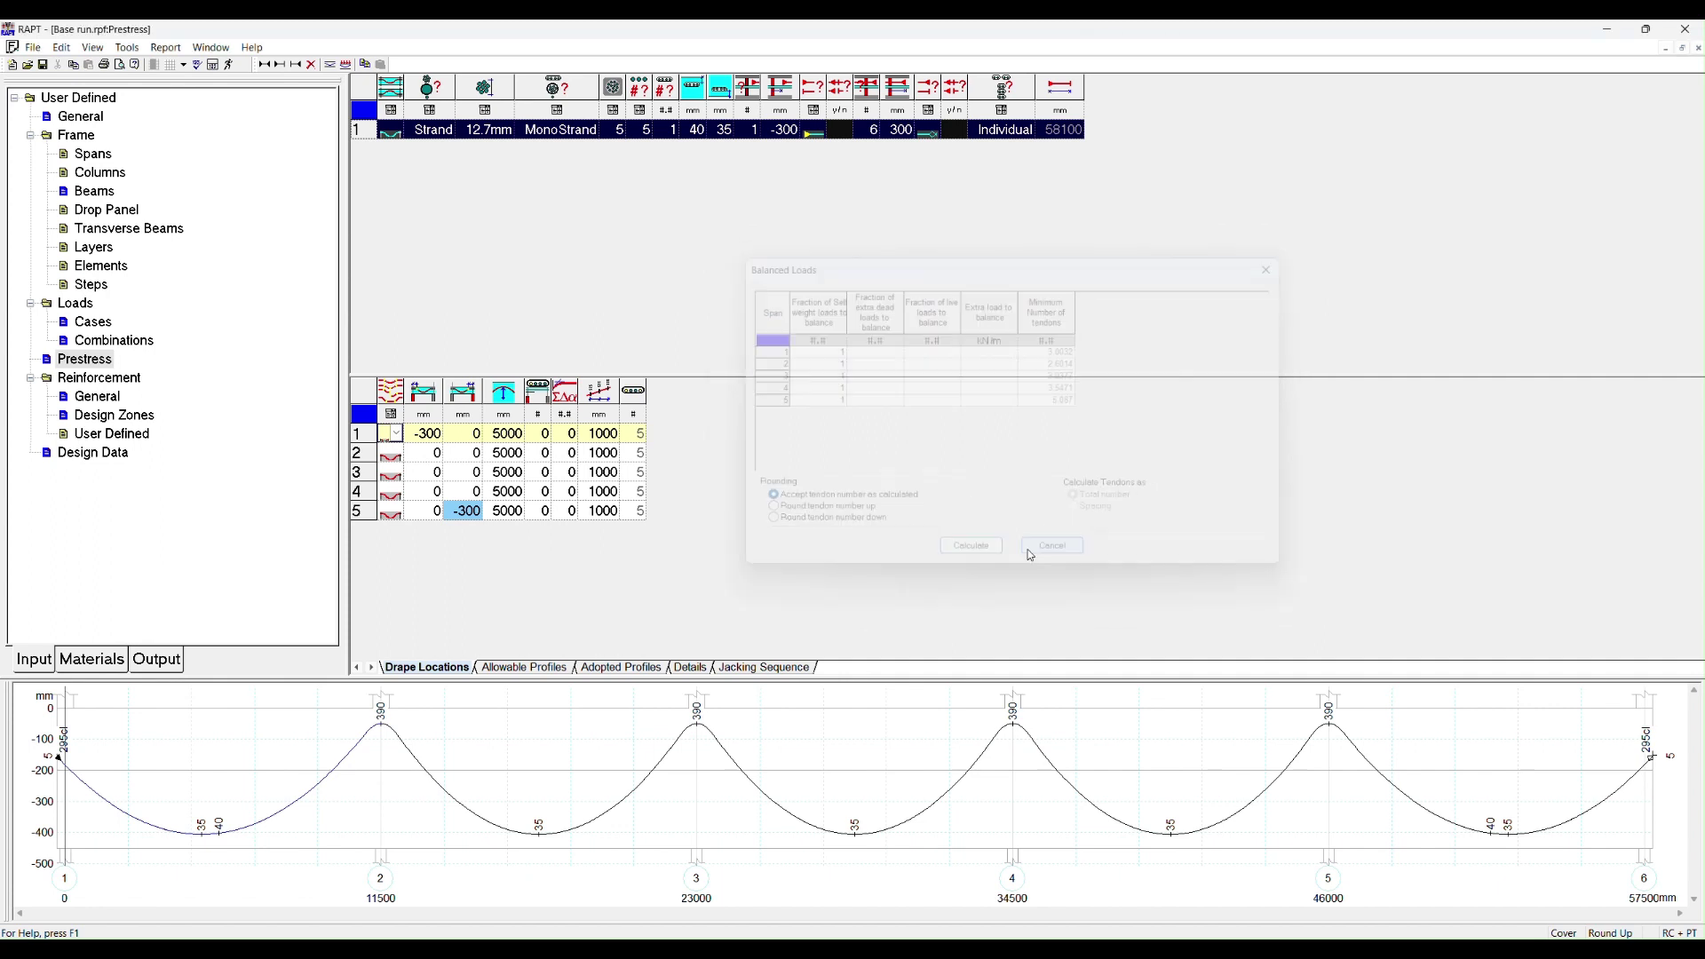
click(527, 668)
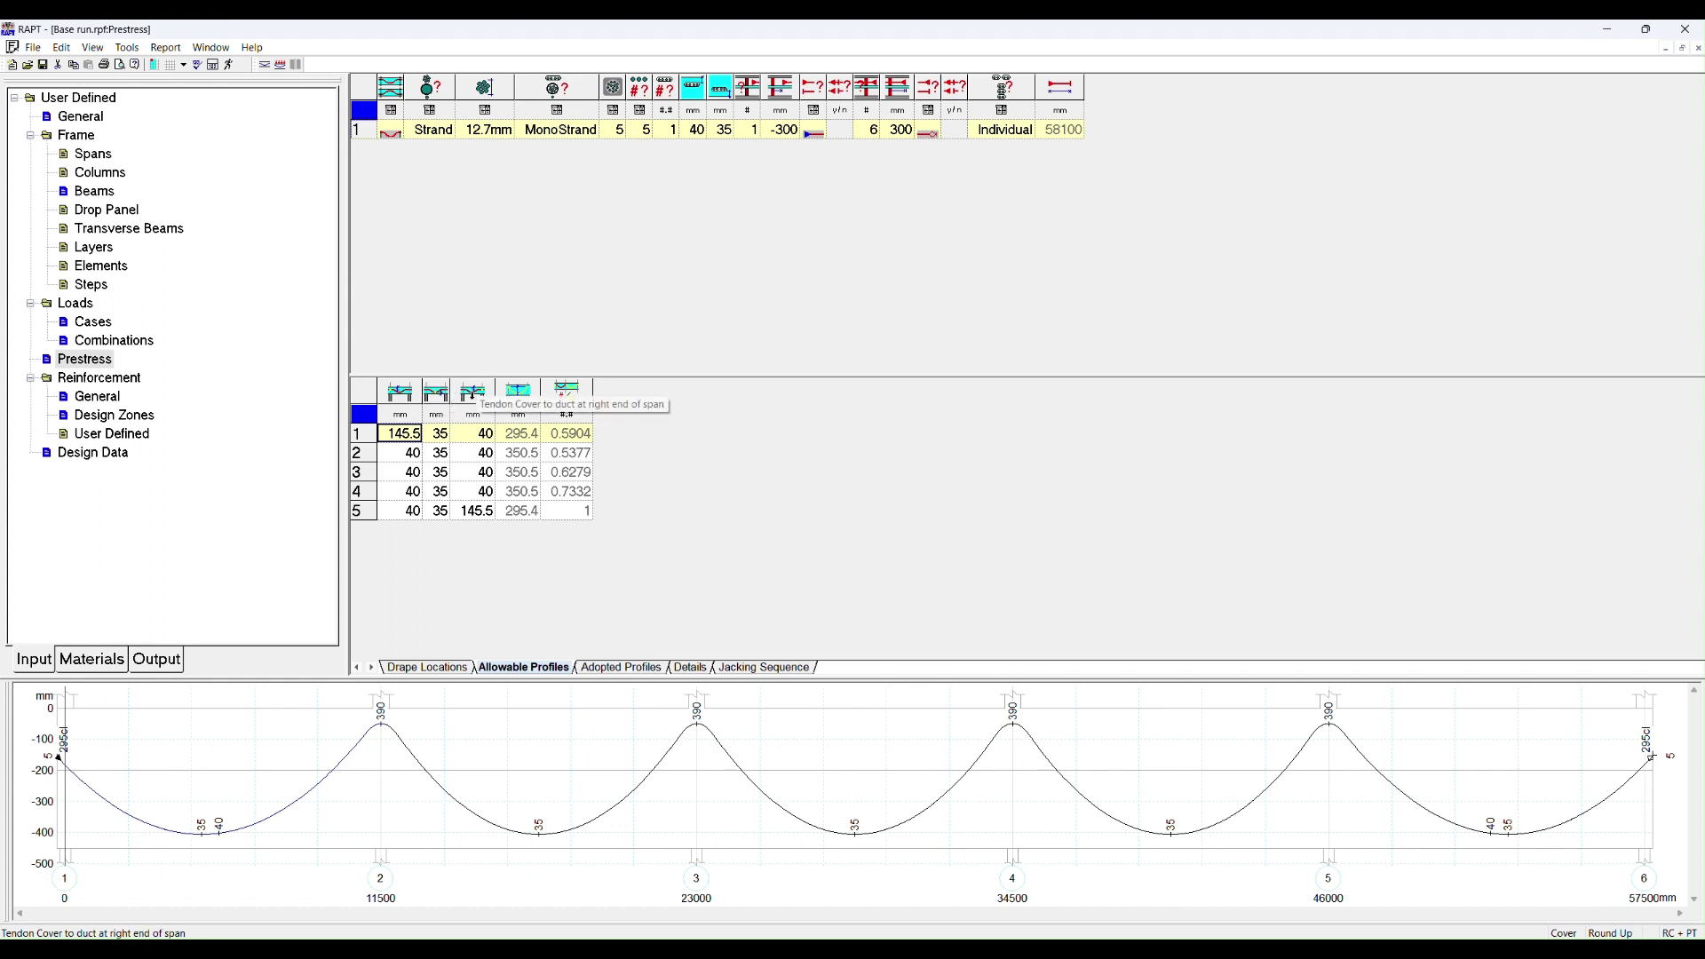
click(524, 454)
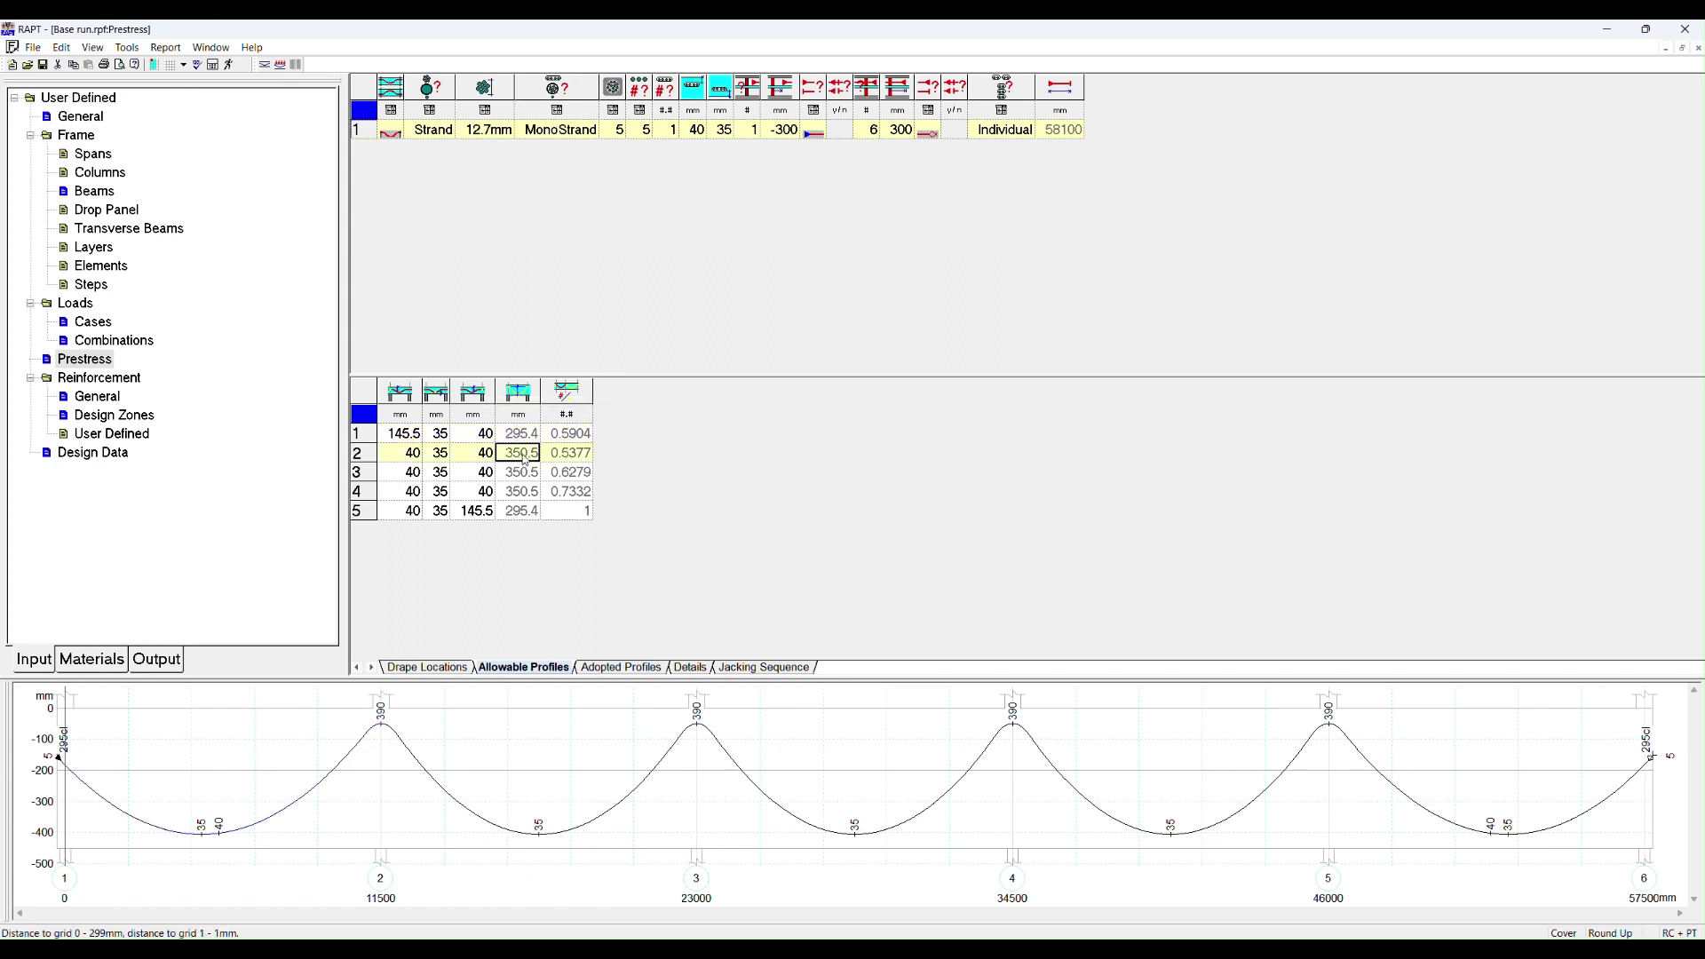
click(521, 435)
click(573, 438)
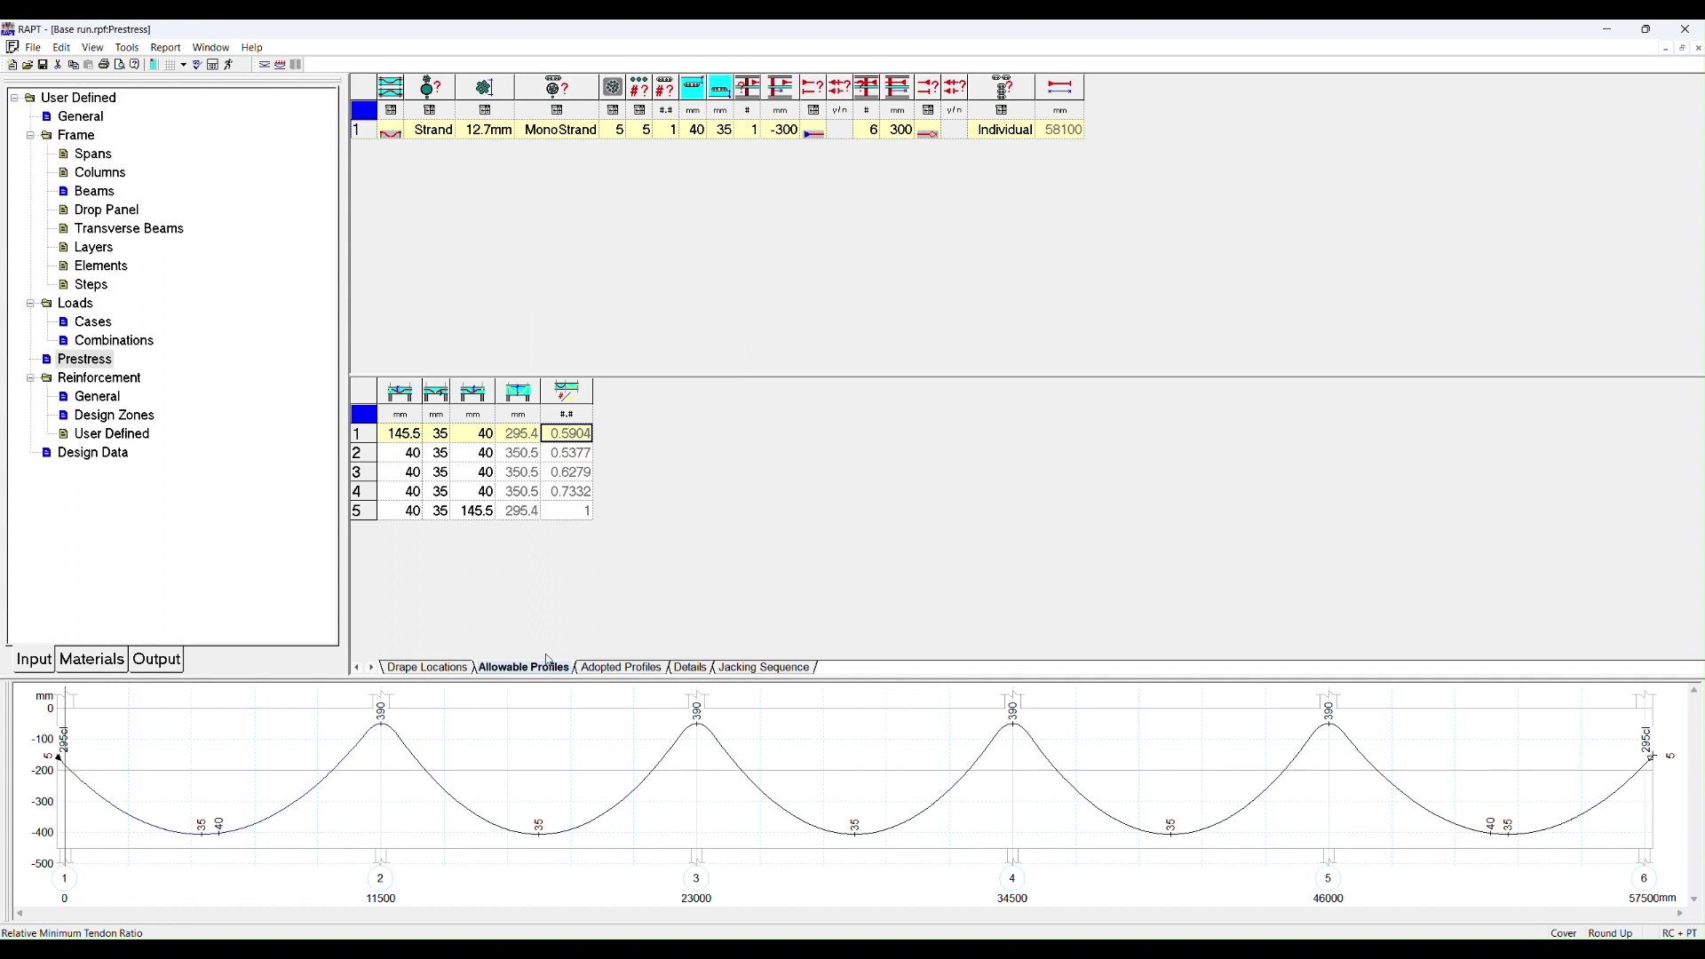
Enter 150 as span 2's profile height in the Adopted Profiles table.
click(623, 668)
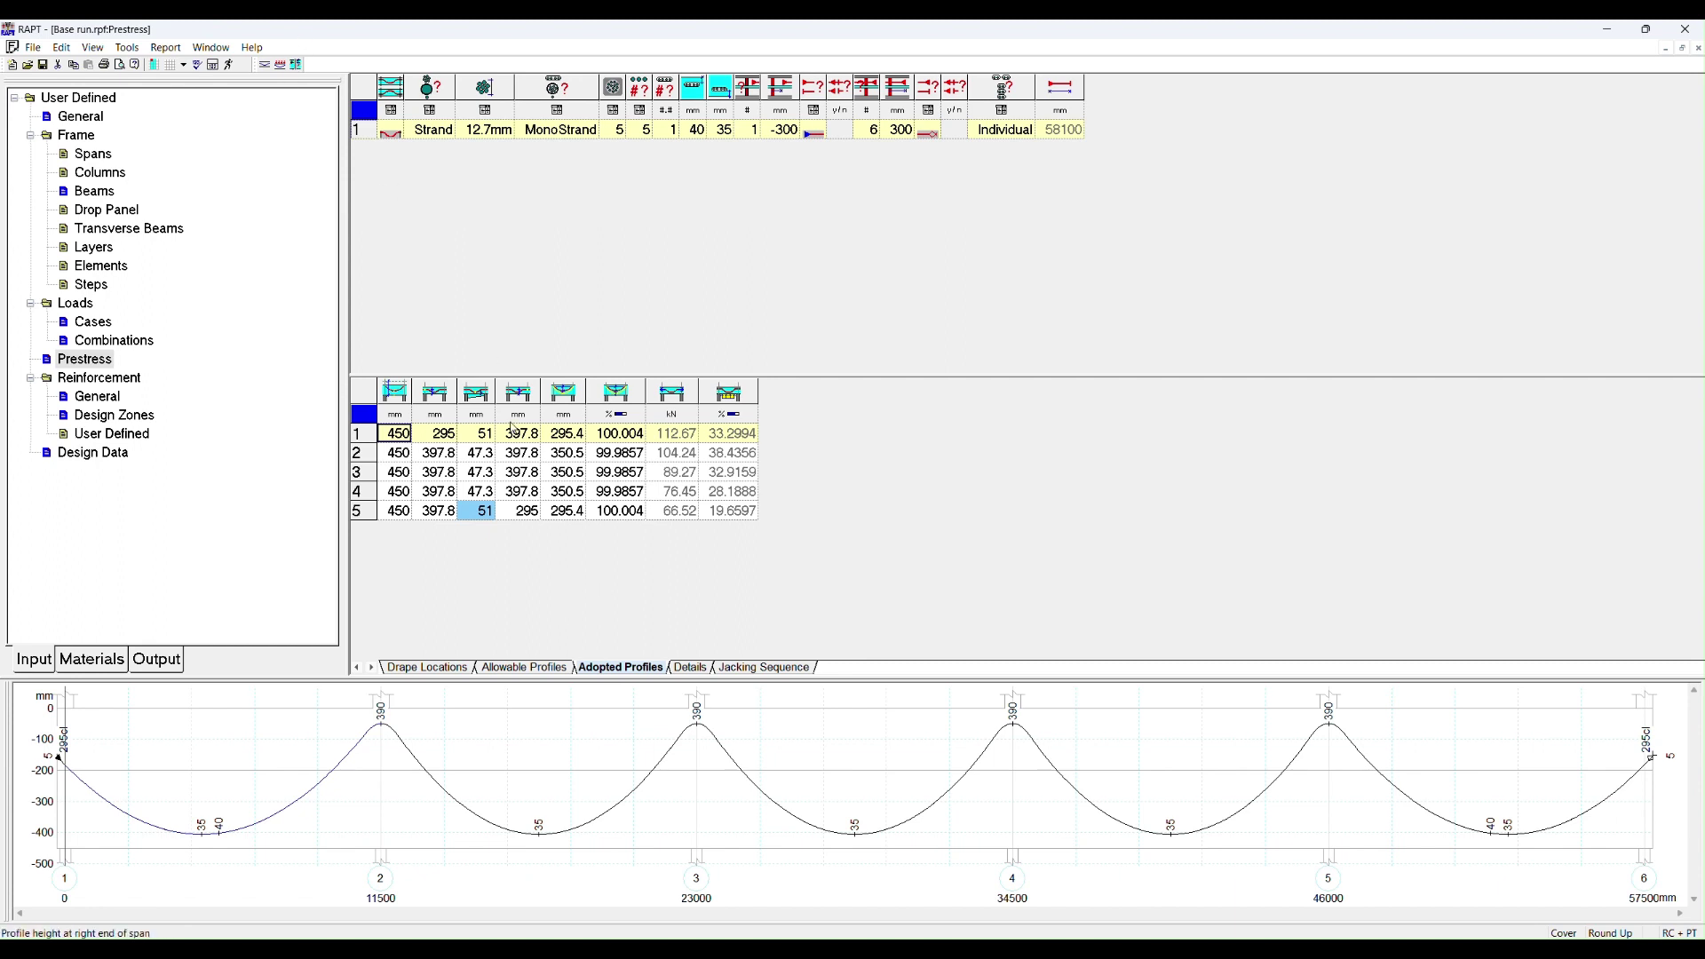
click(480, 453)
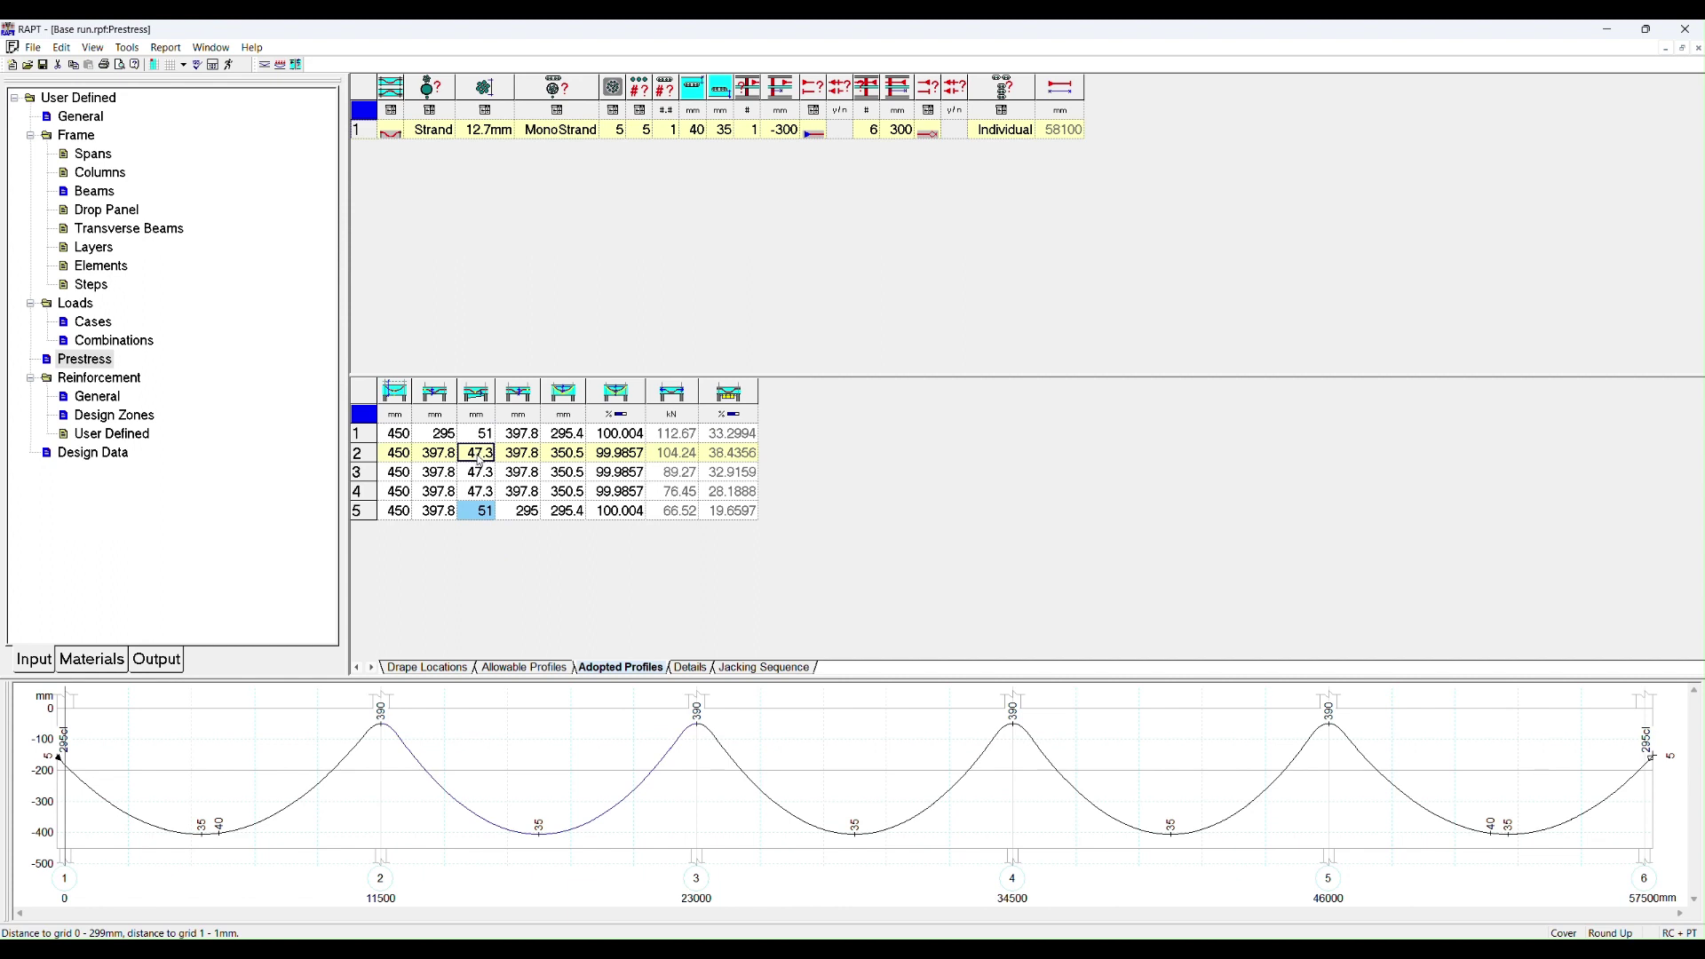
text(150)
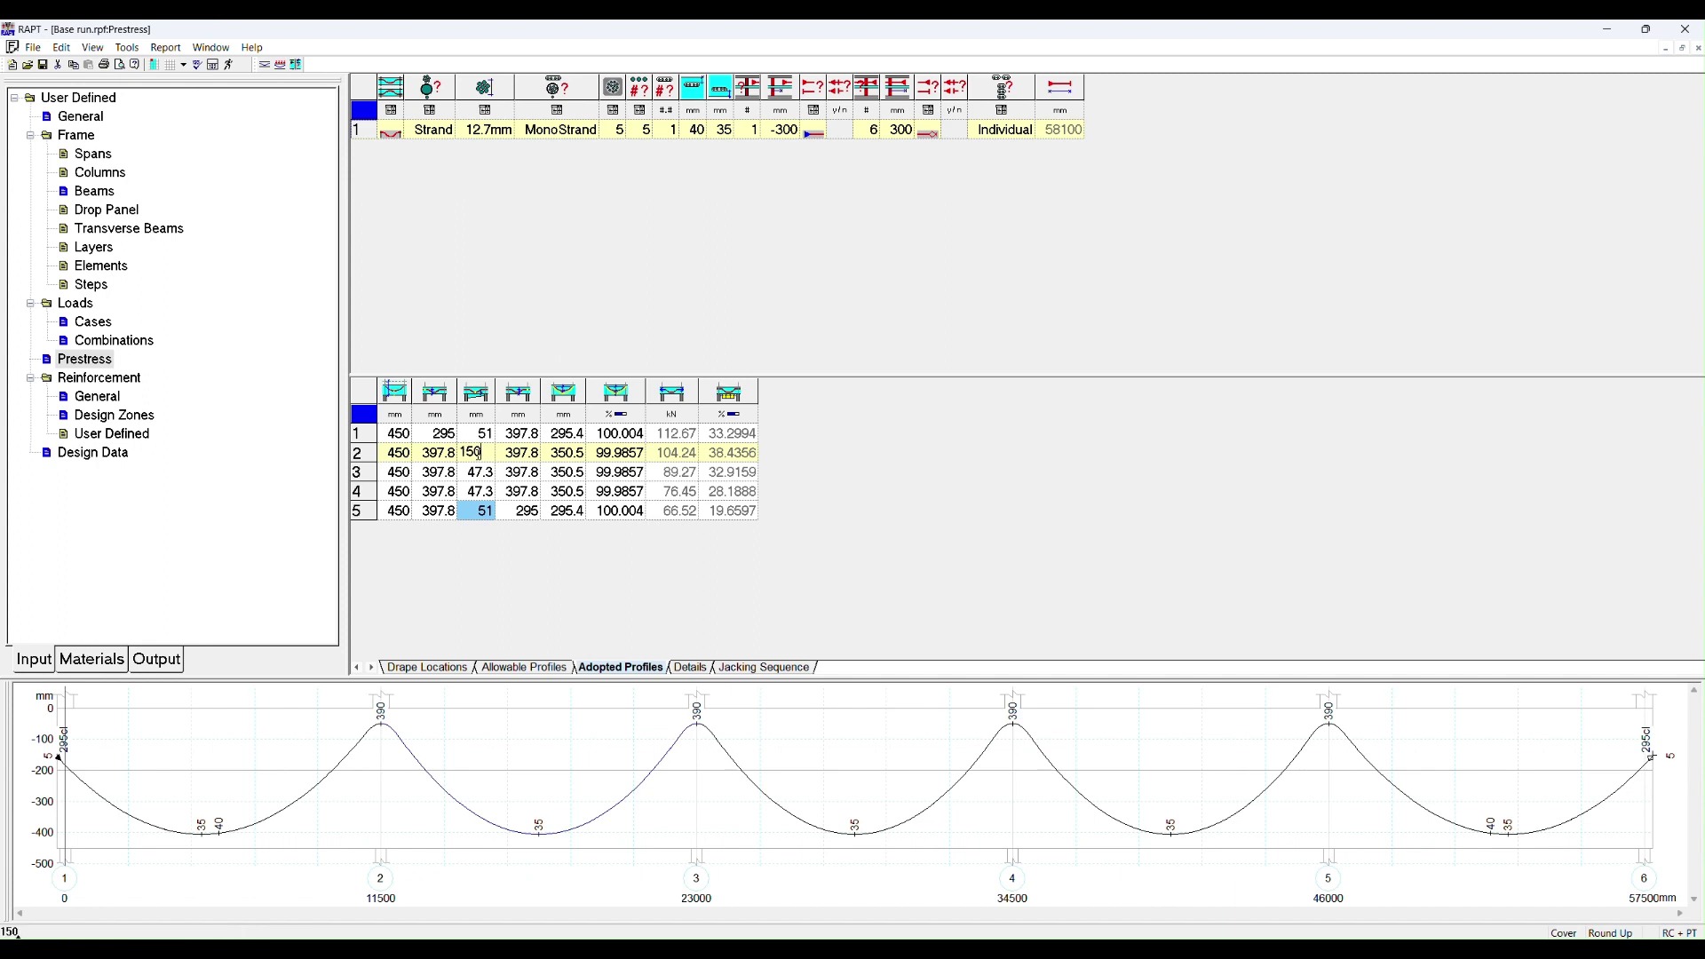
key(Return)
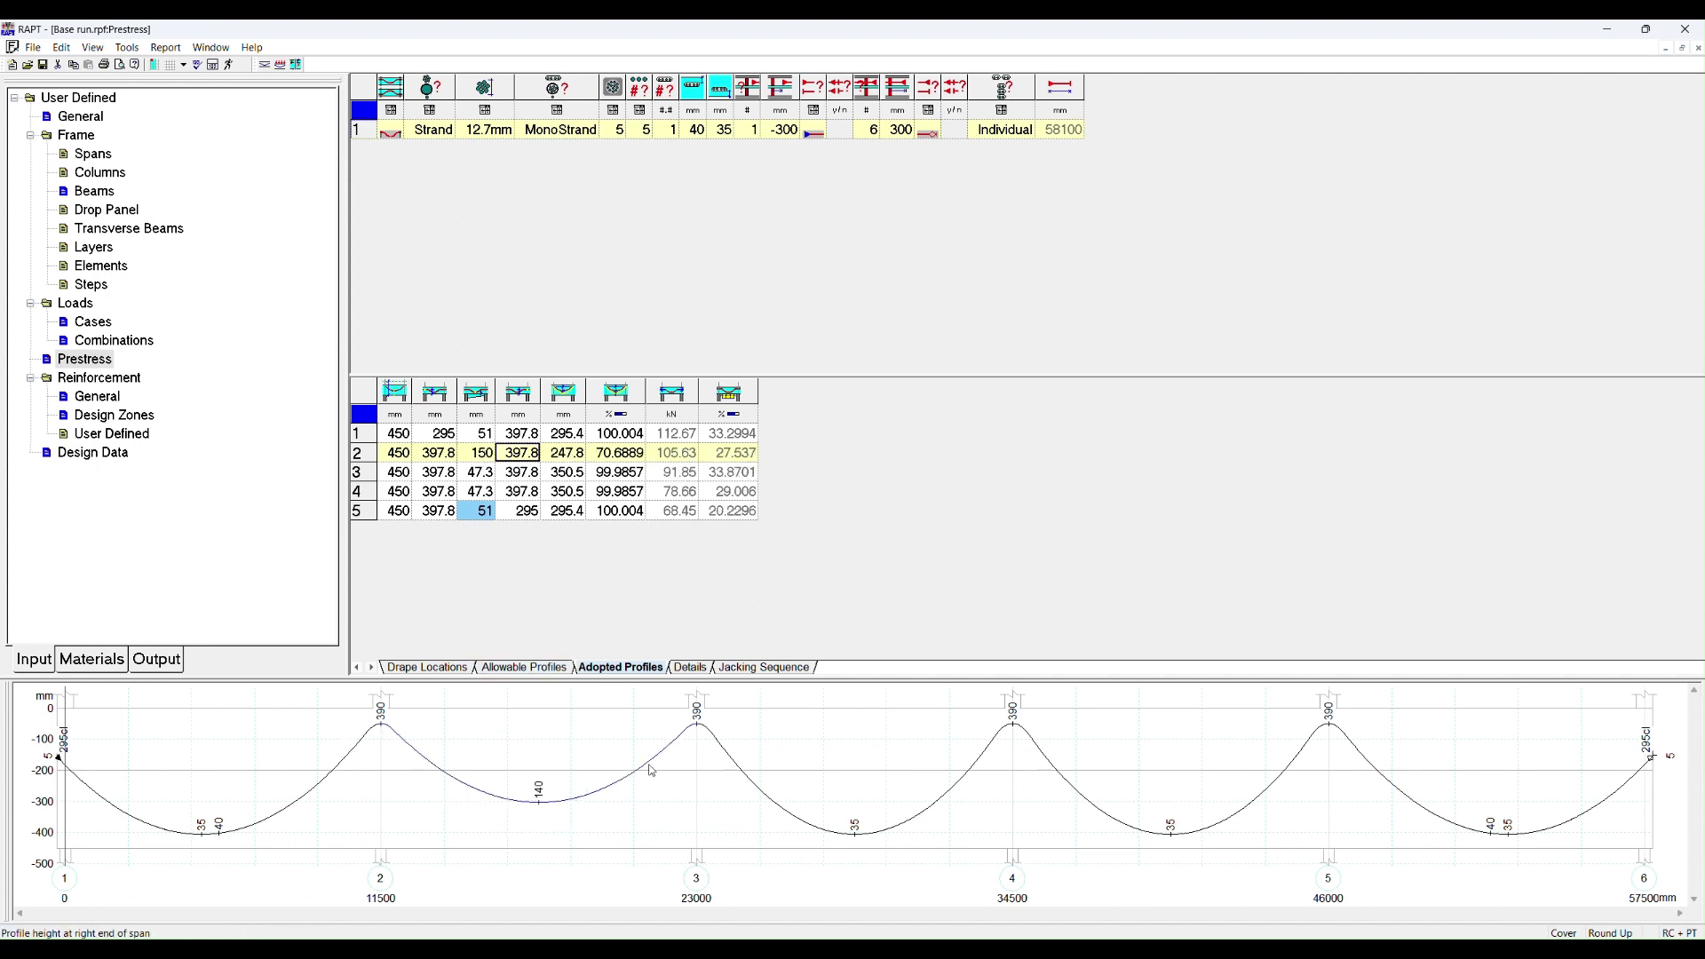
Inspect span 4's profile and recalculate, giving span 2 a 350.5 mm drape.
click(884, 796)
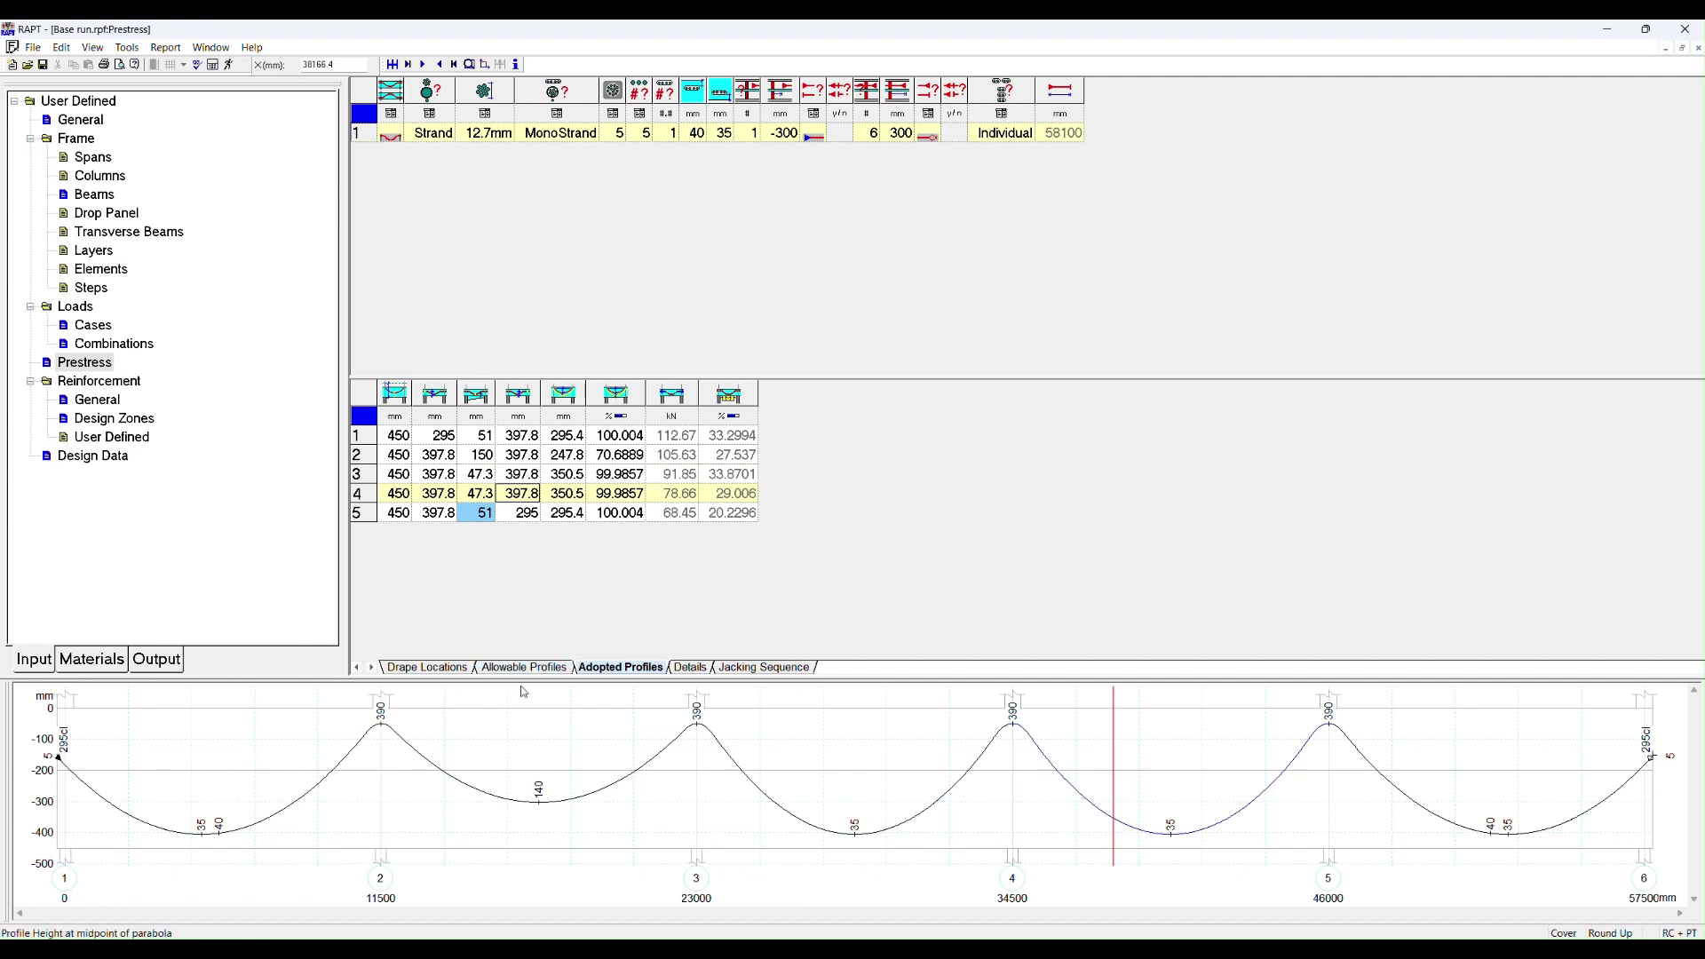
click(509, 499)
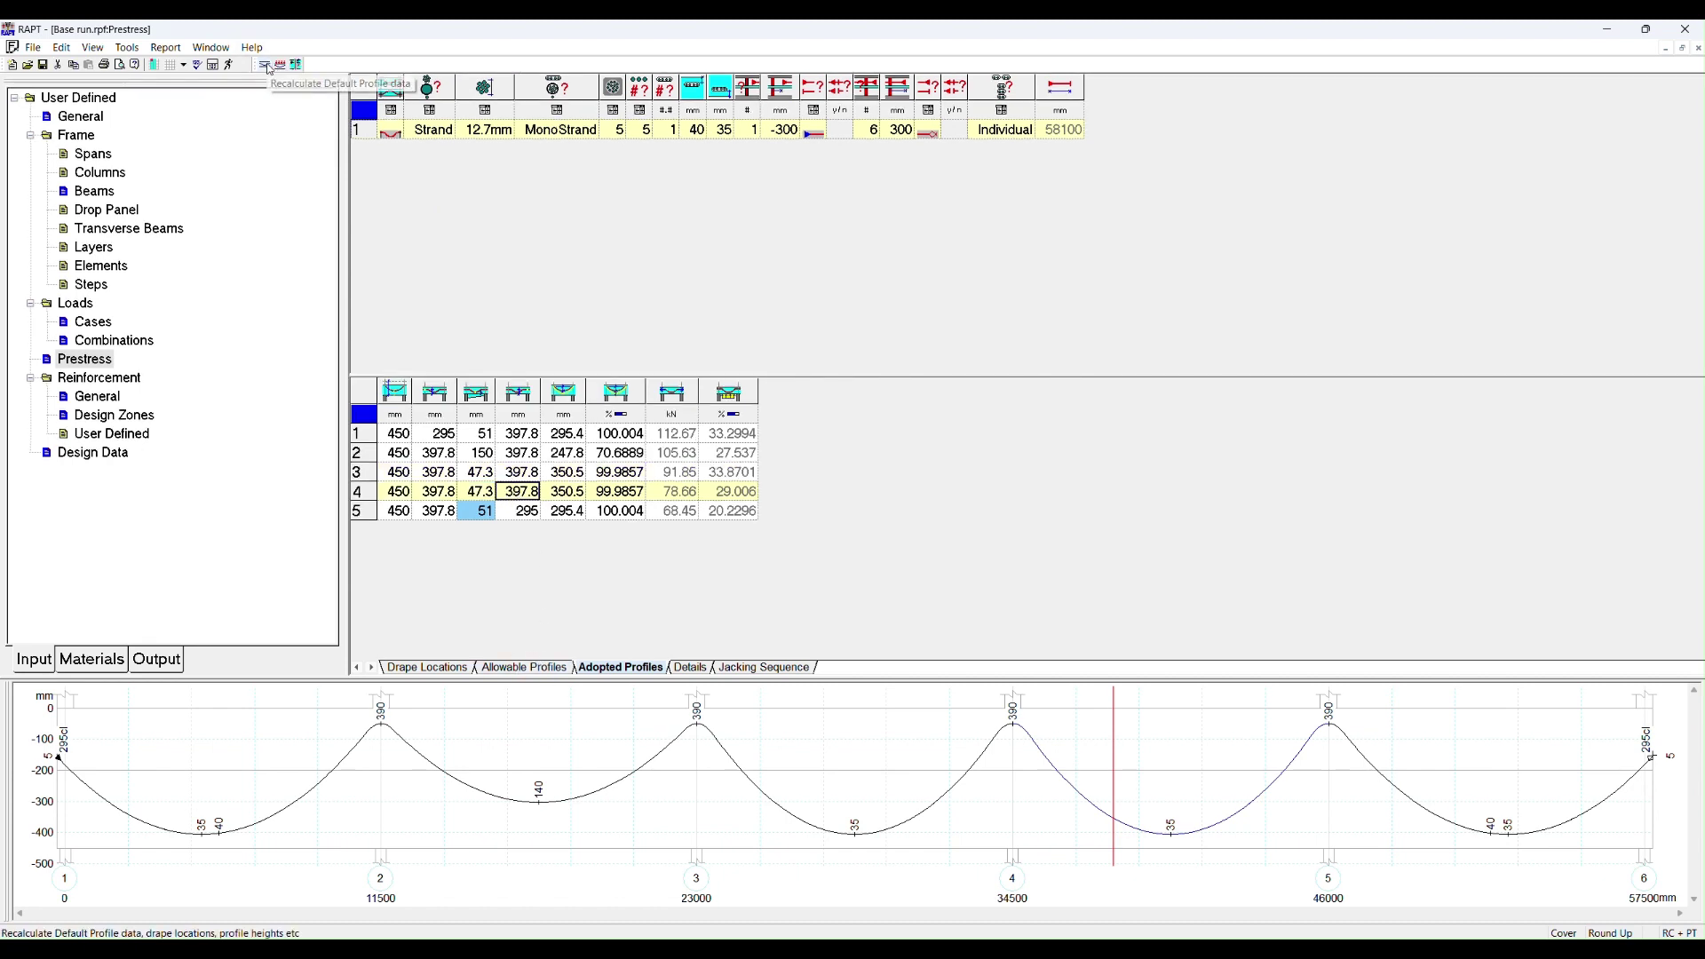
click(266, 65)
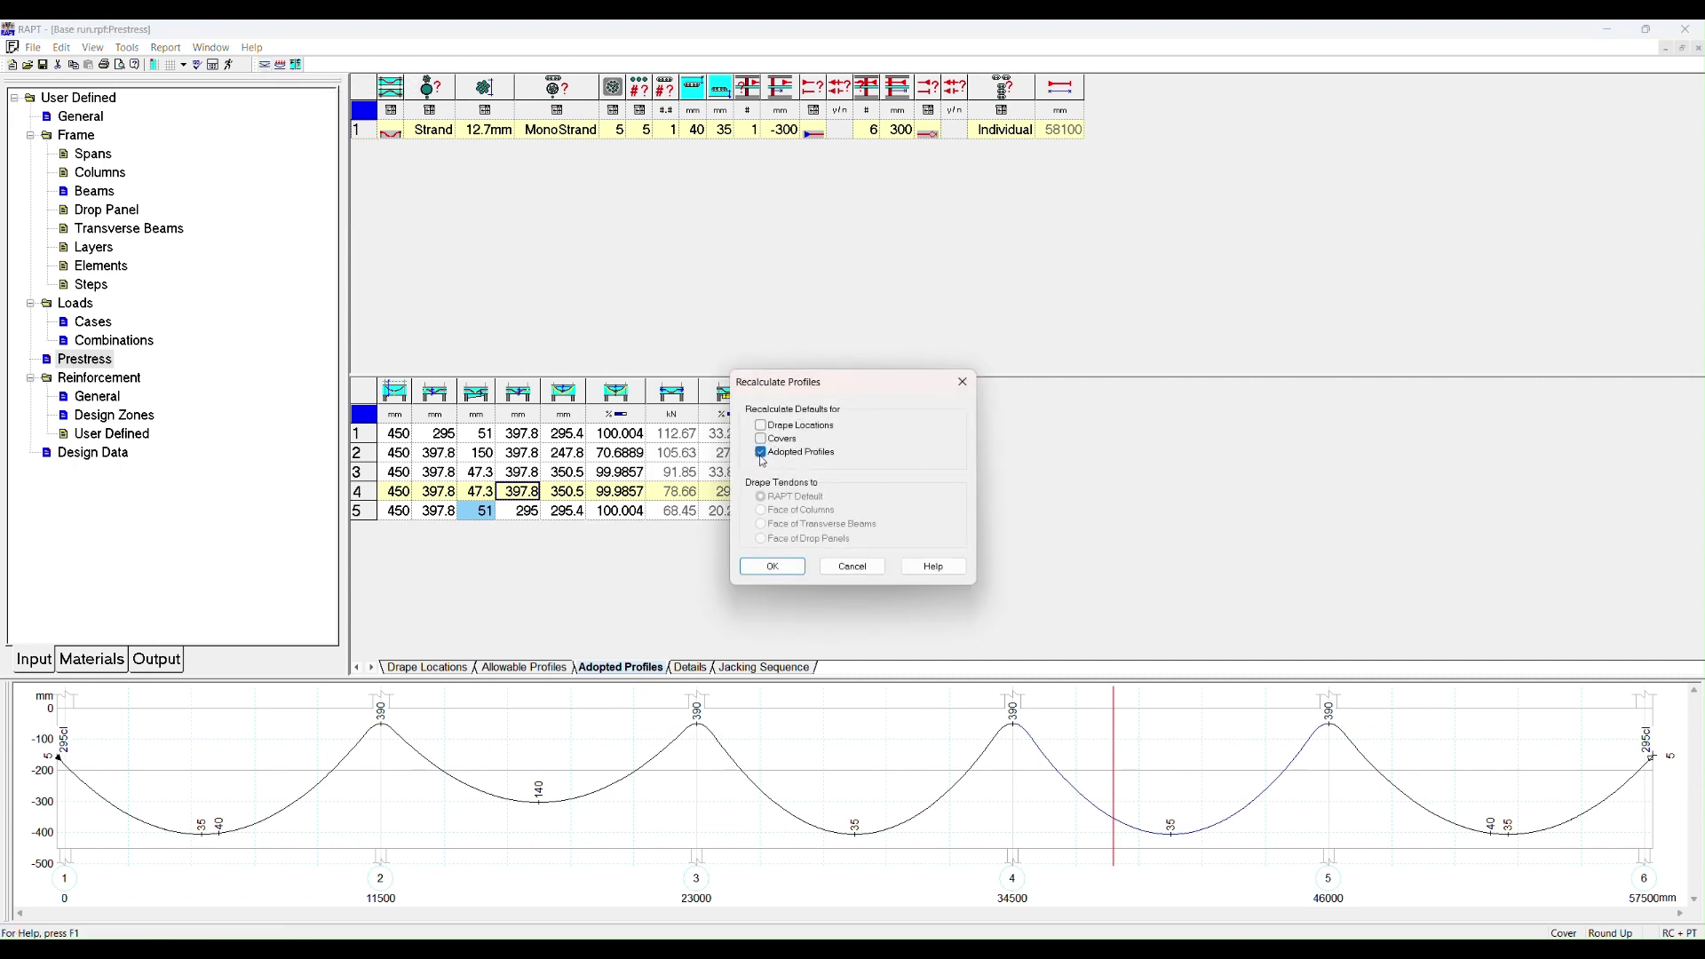
click(773, 569)
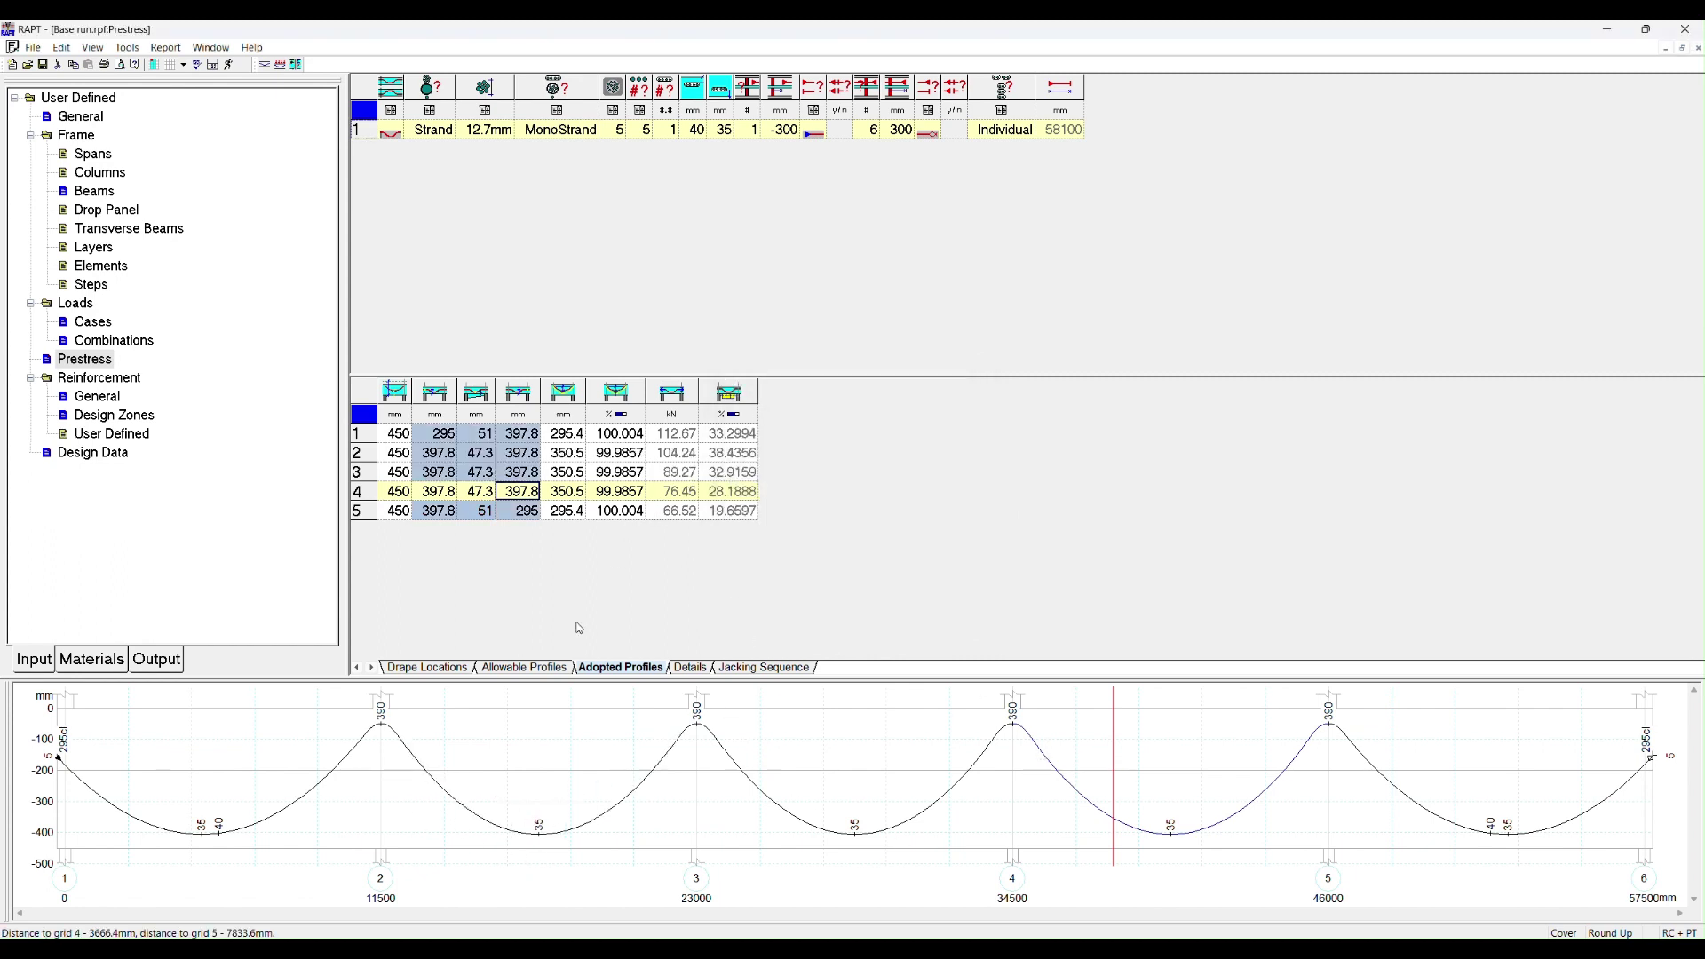
Set span 2's right-end allowable profile value to 60 mm.
click(538, 669)
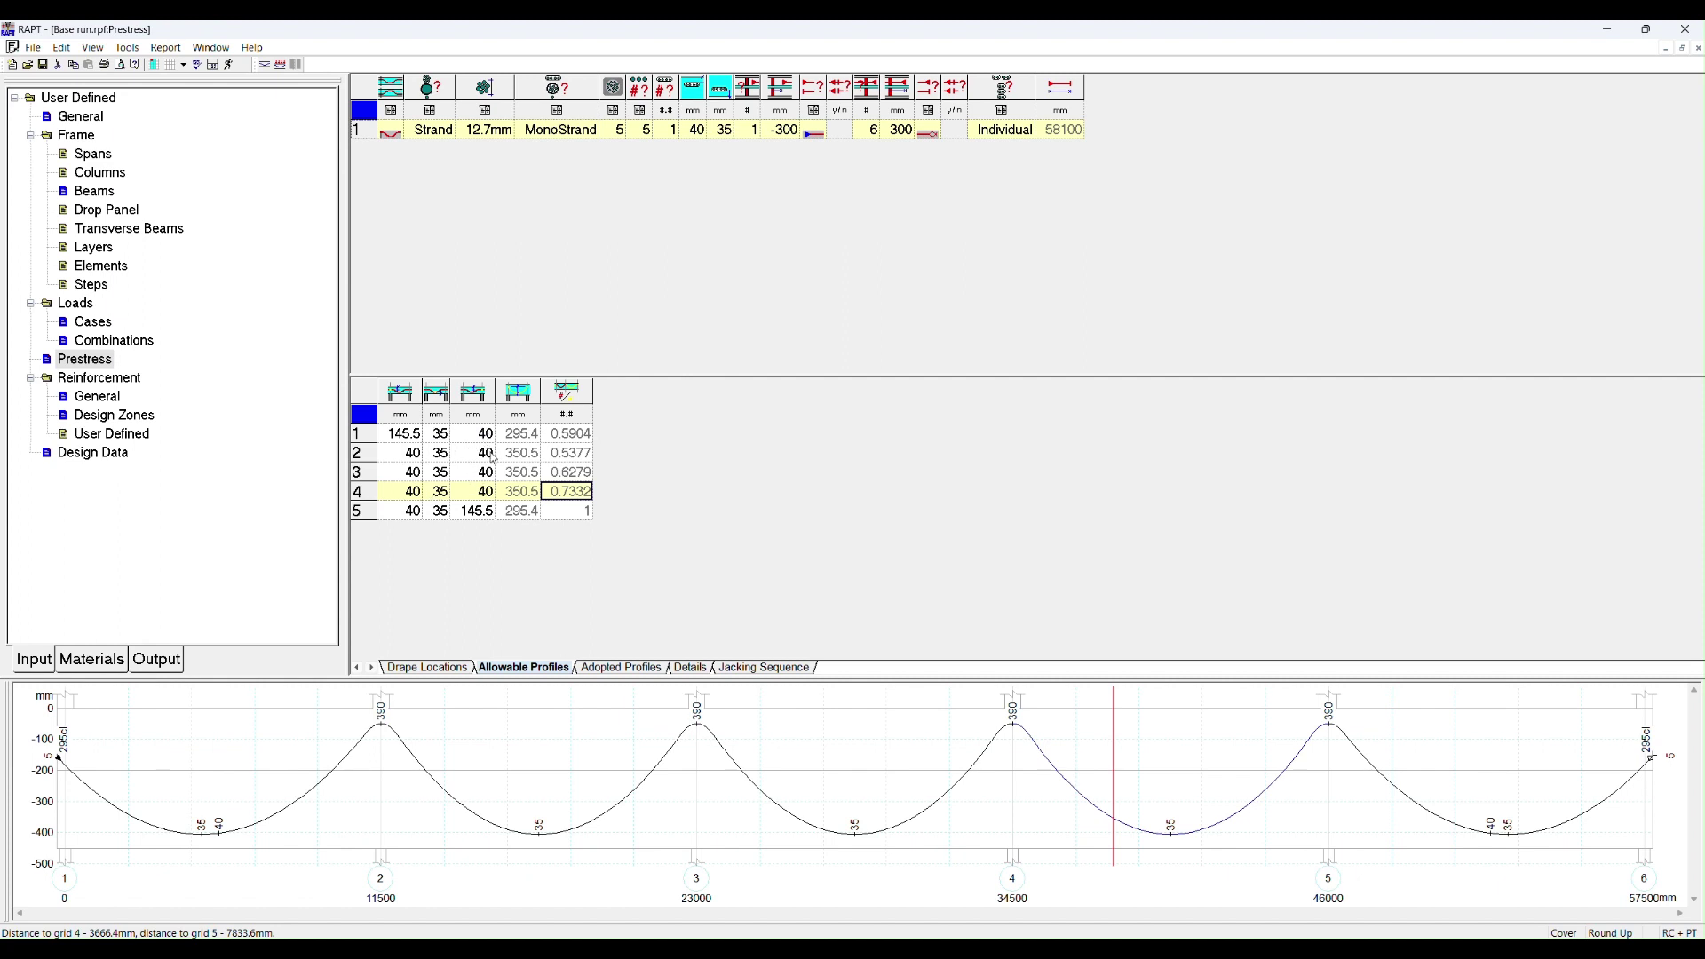
click(100, 108)
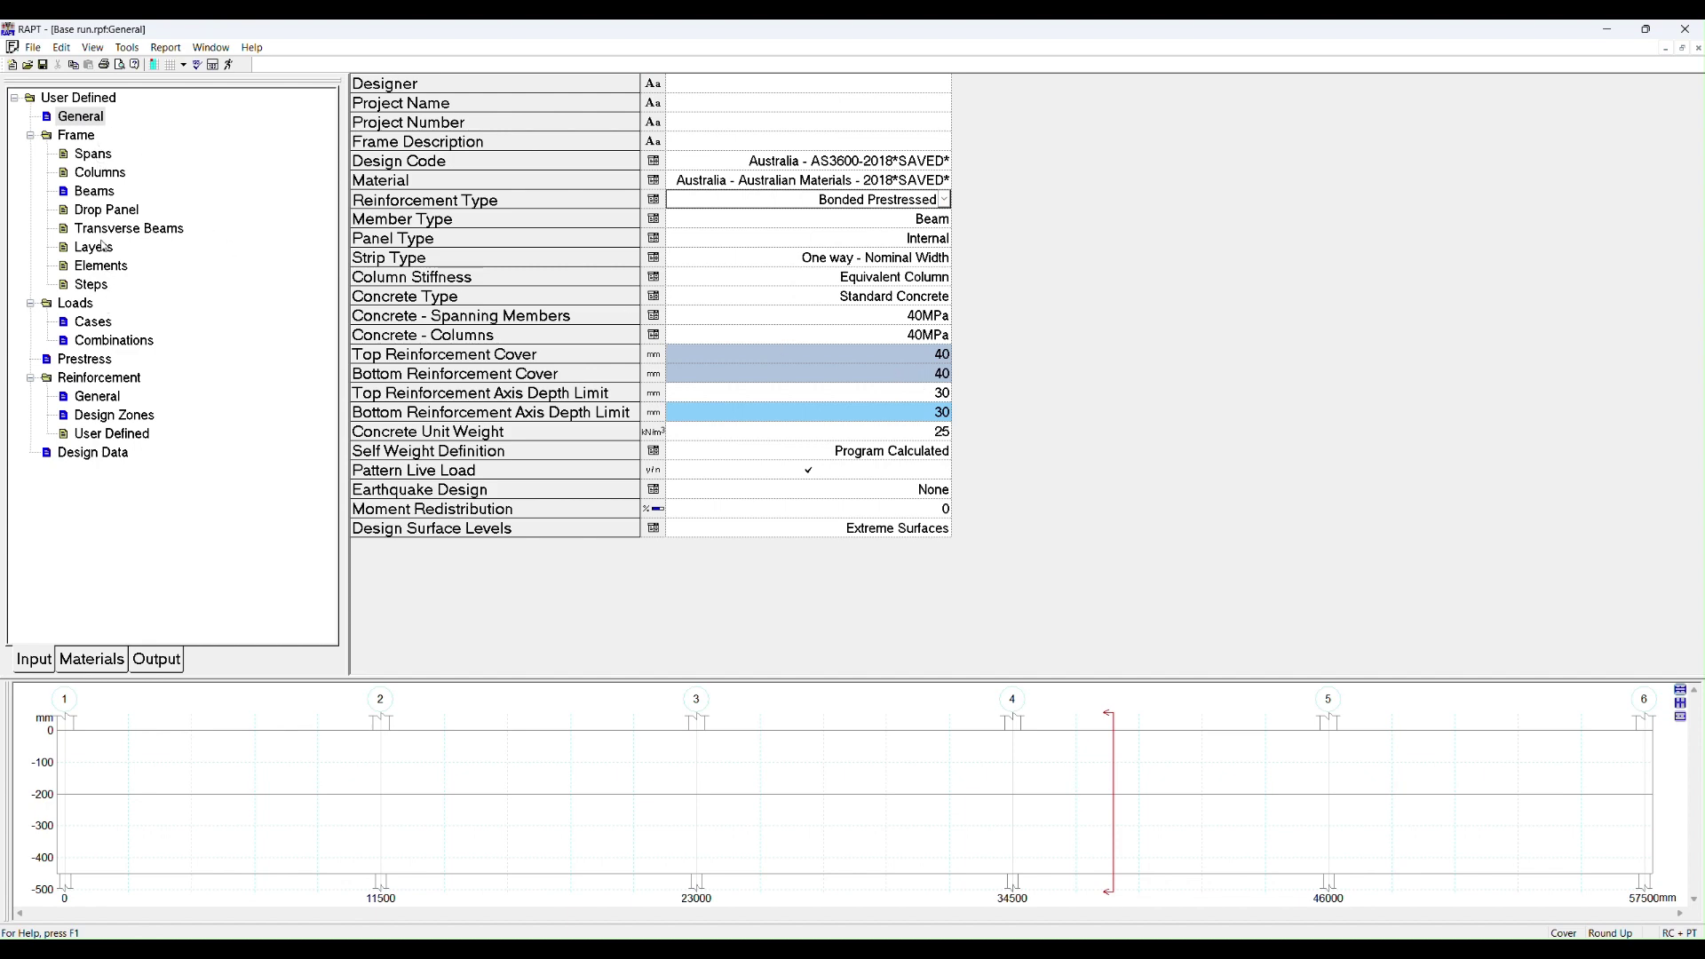
click(89, 360)
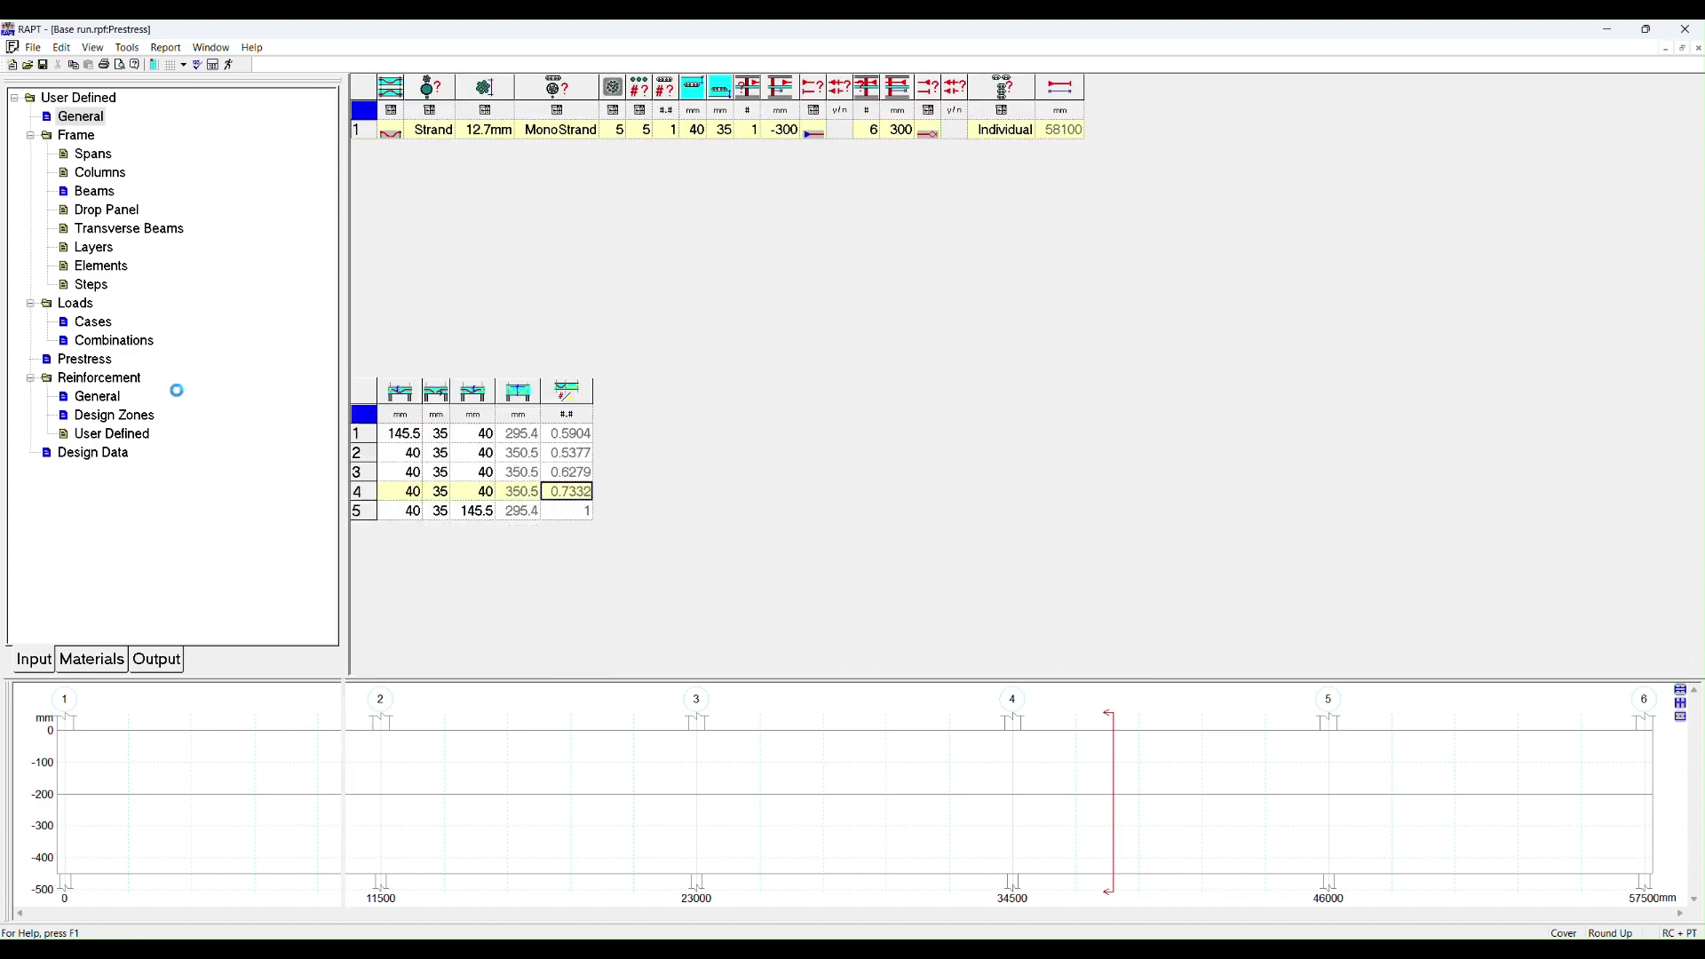
click(475, 453)
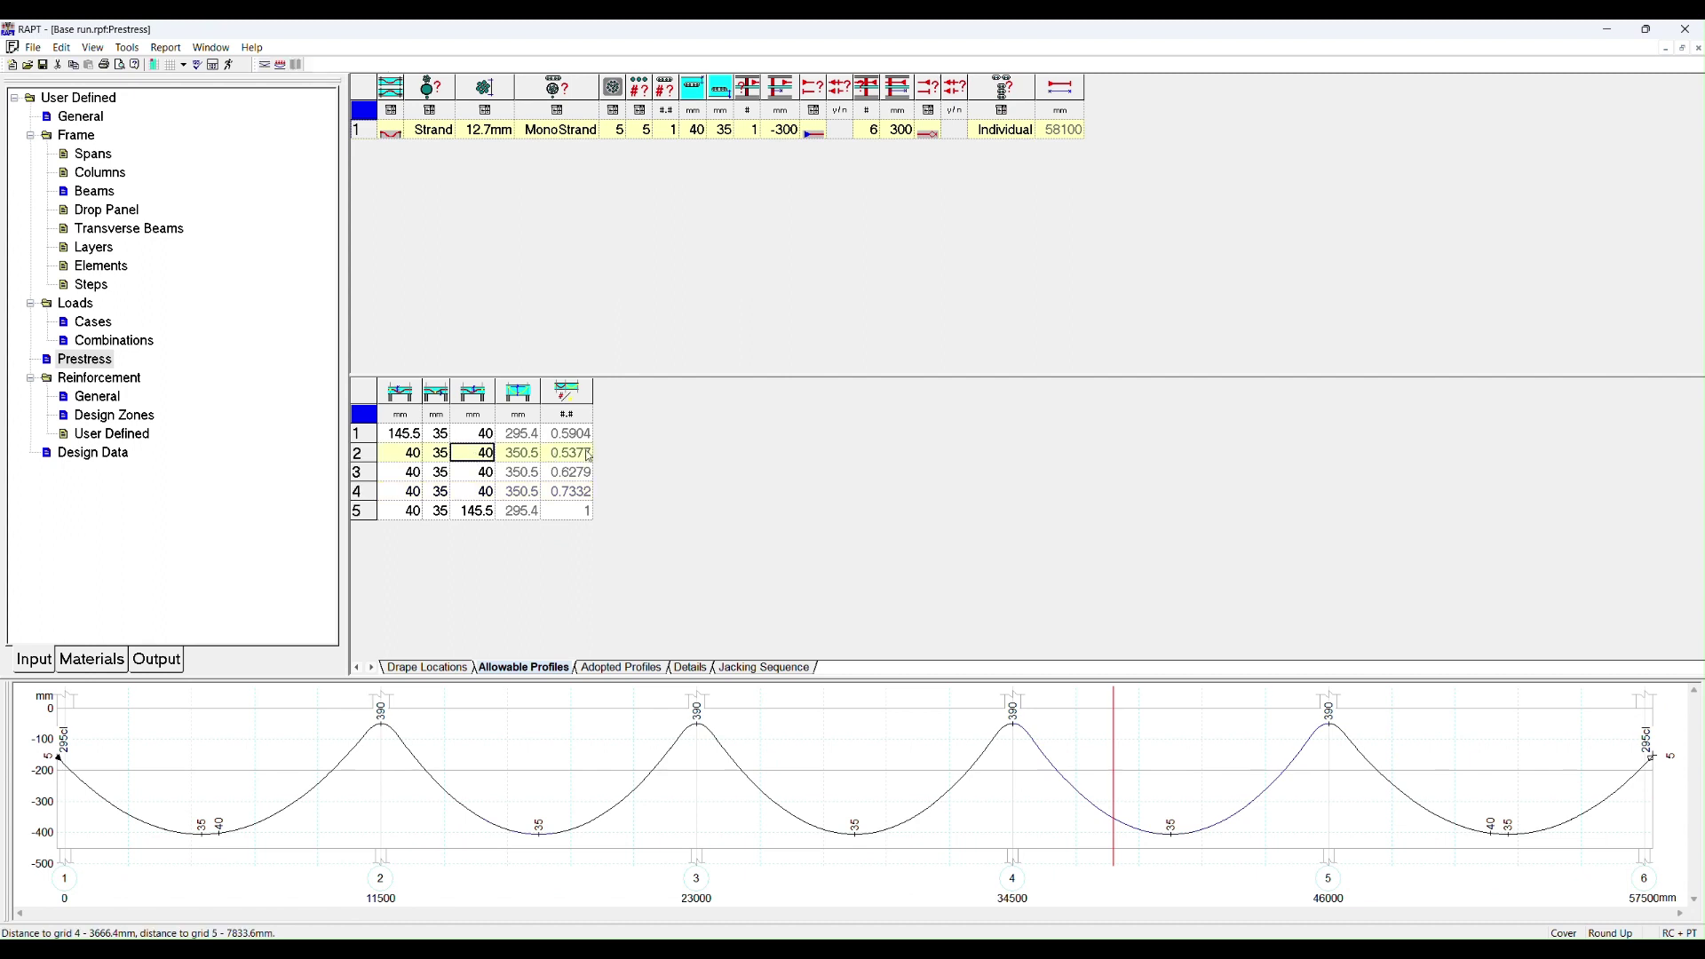
text(60)
key(Tab)
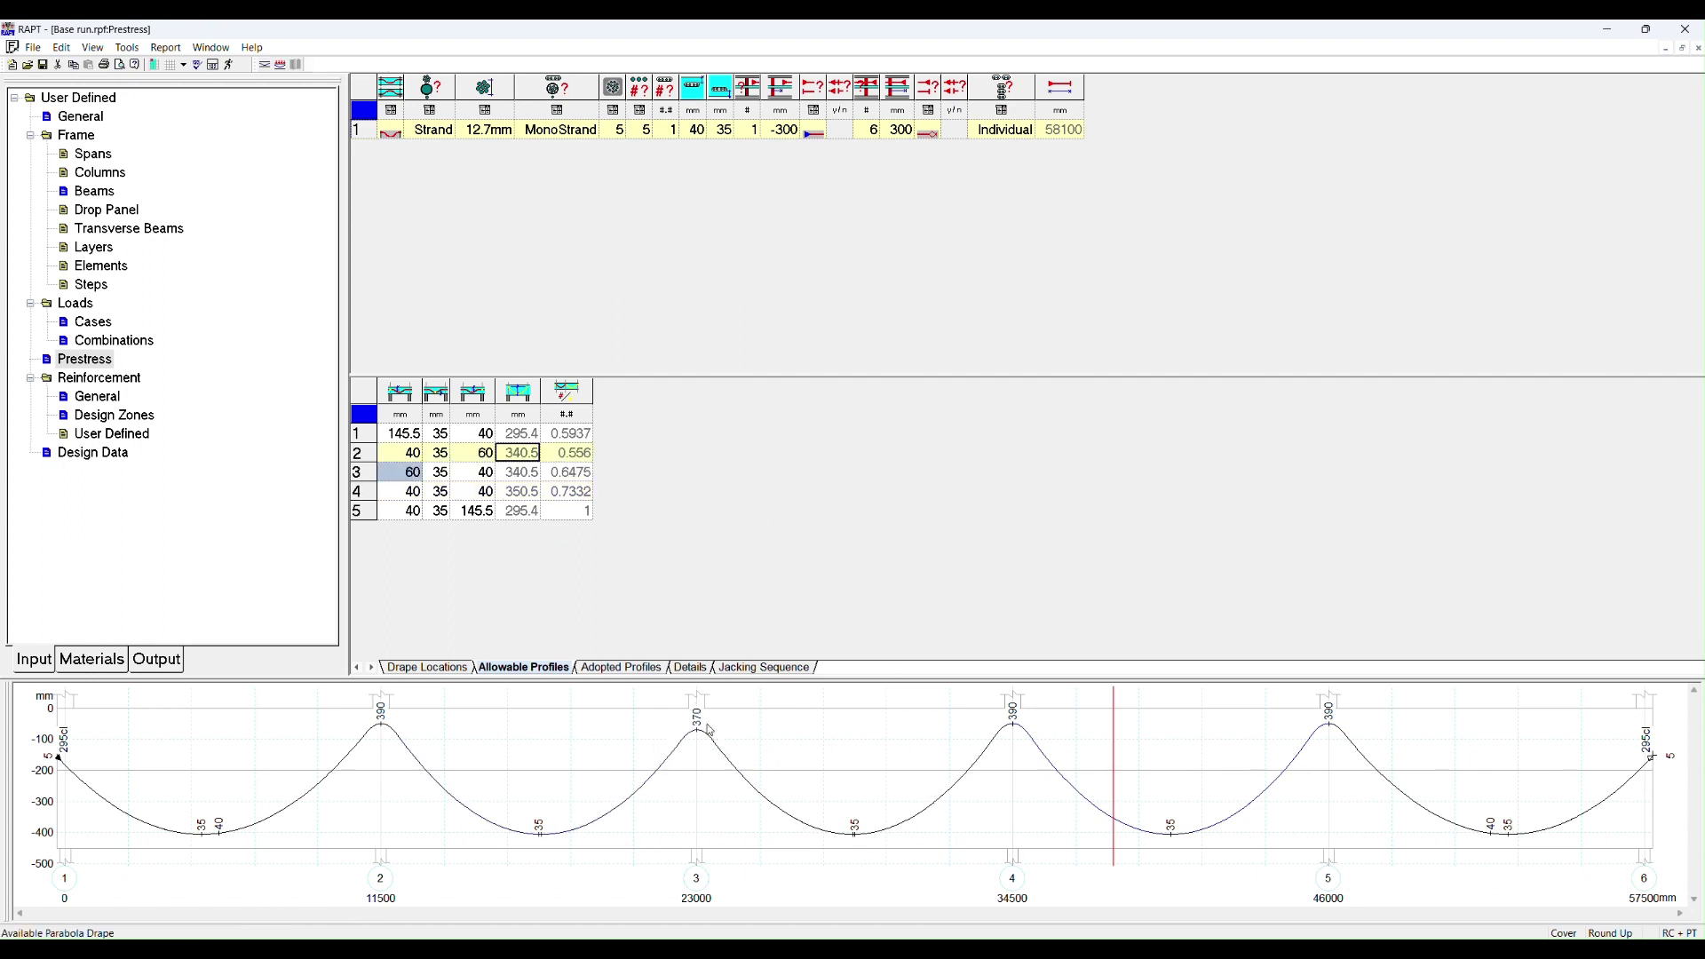
Recalculate profiles with Covers checked, resetting spans 2–3 covers to 40 mm.
click(477, 457)
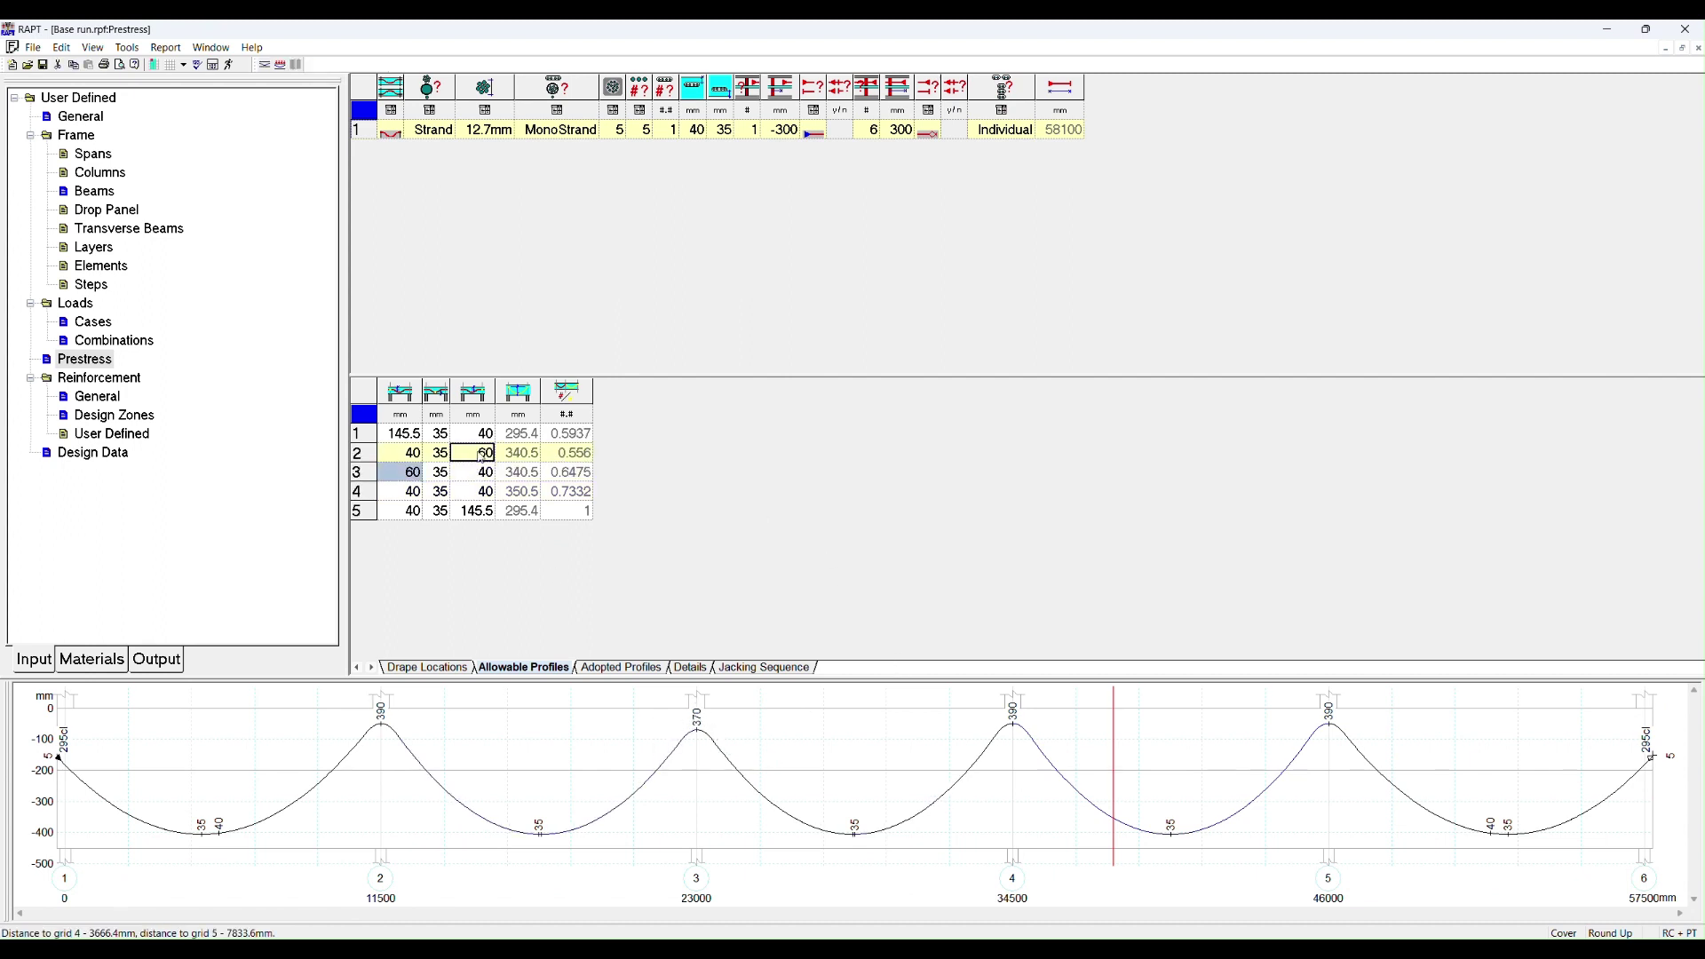
click(265, 65)
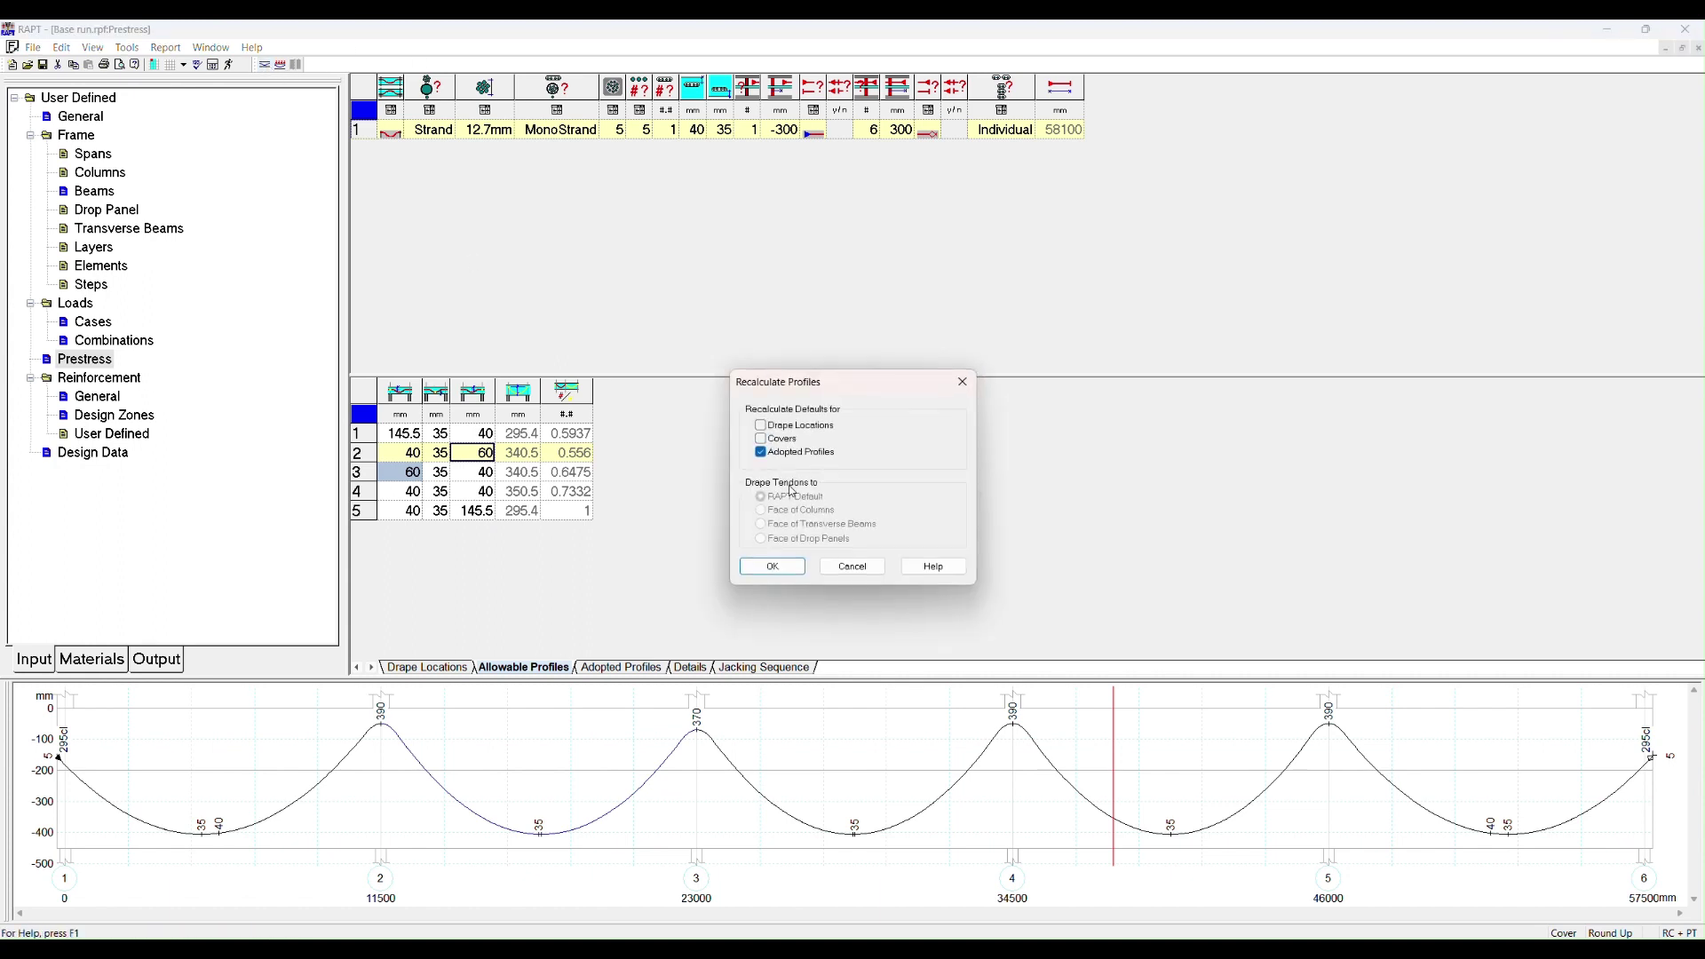
click(779, 439)
click(772, 566)
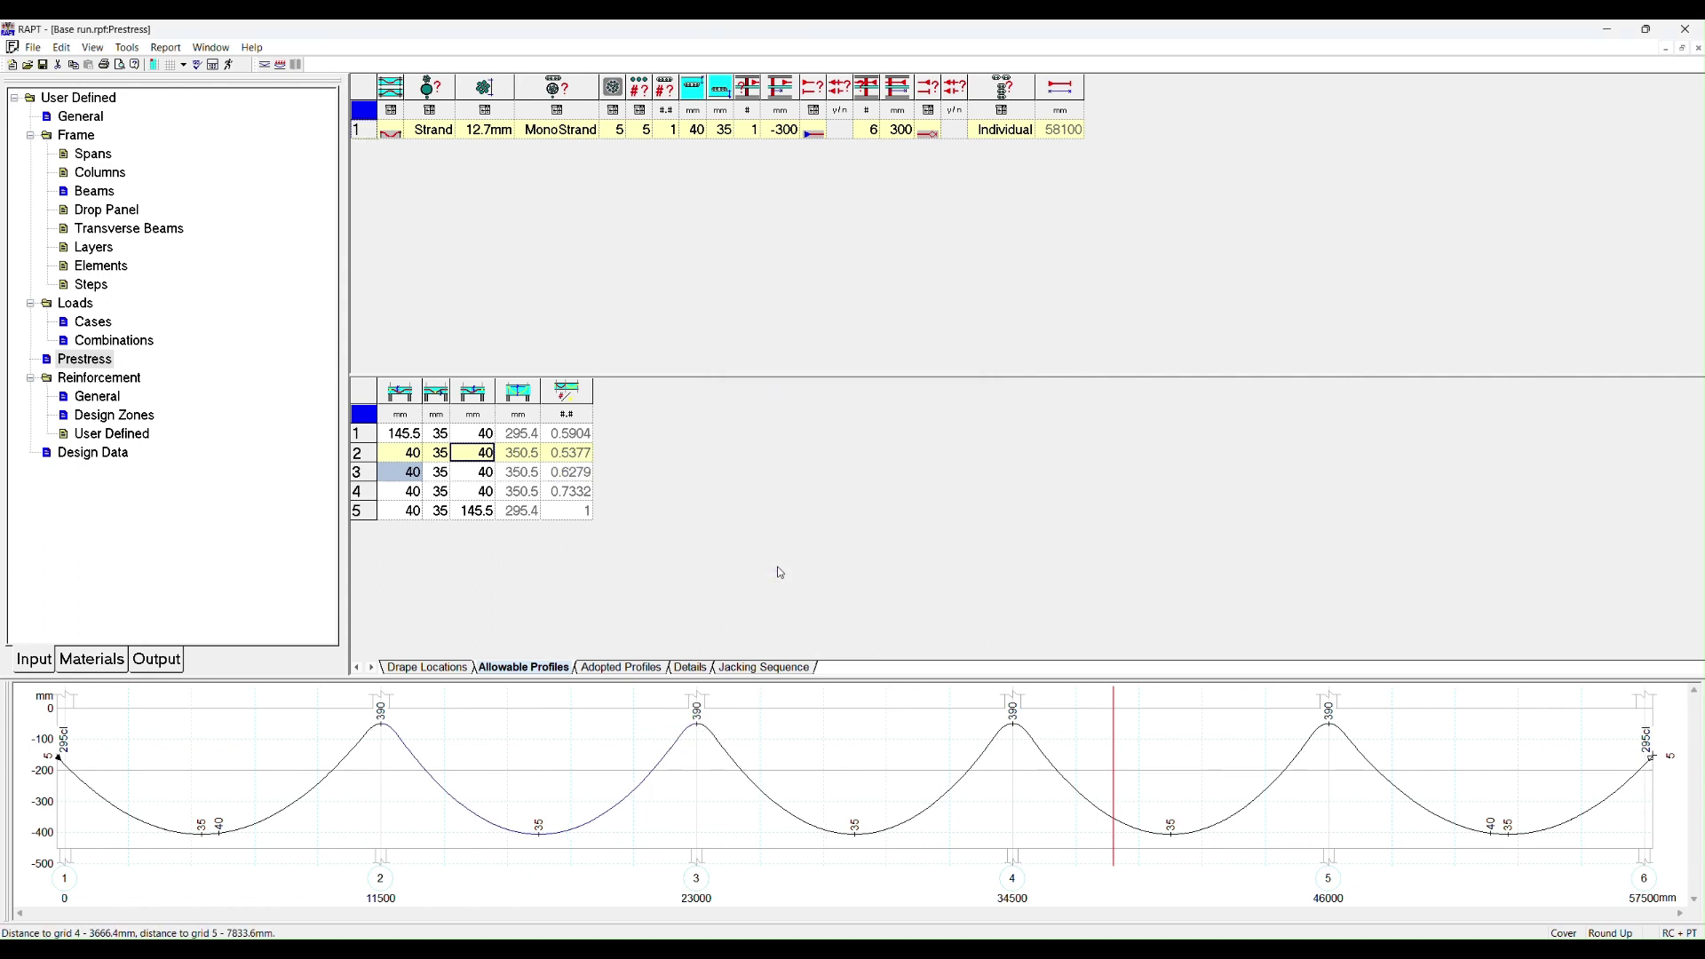
Review the adopted profile heights, span 3 drape and drape percentages for all spans.
click(636, 669)
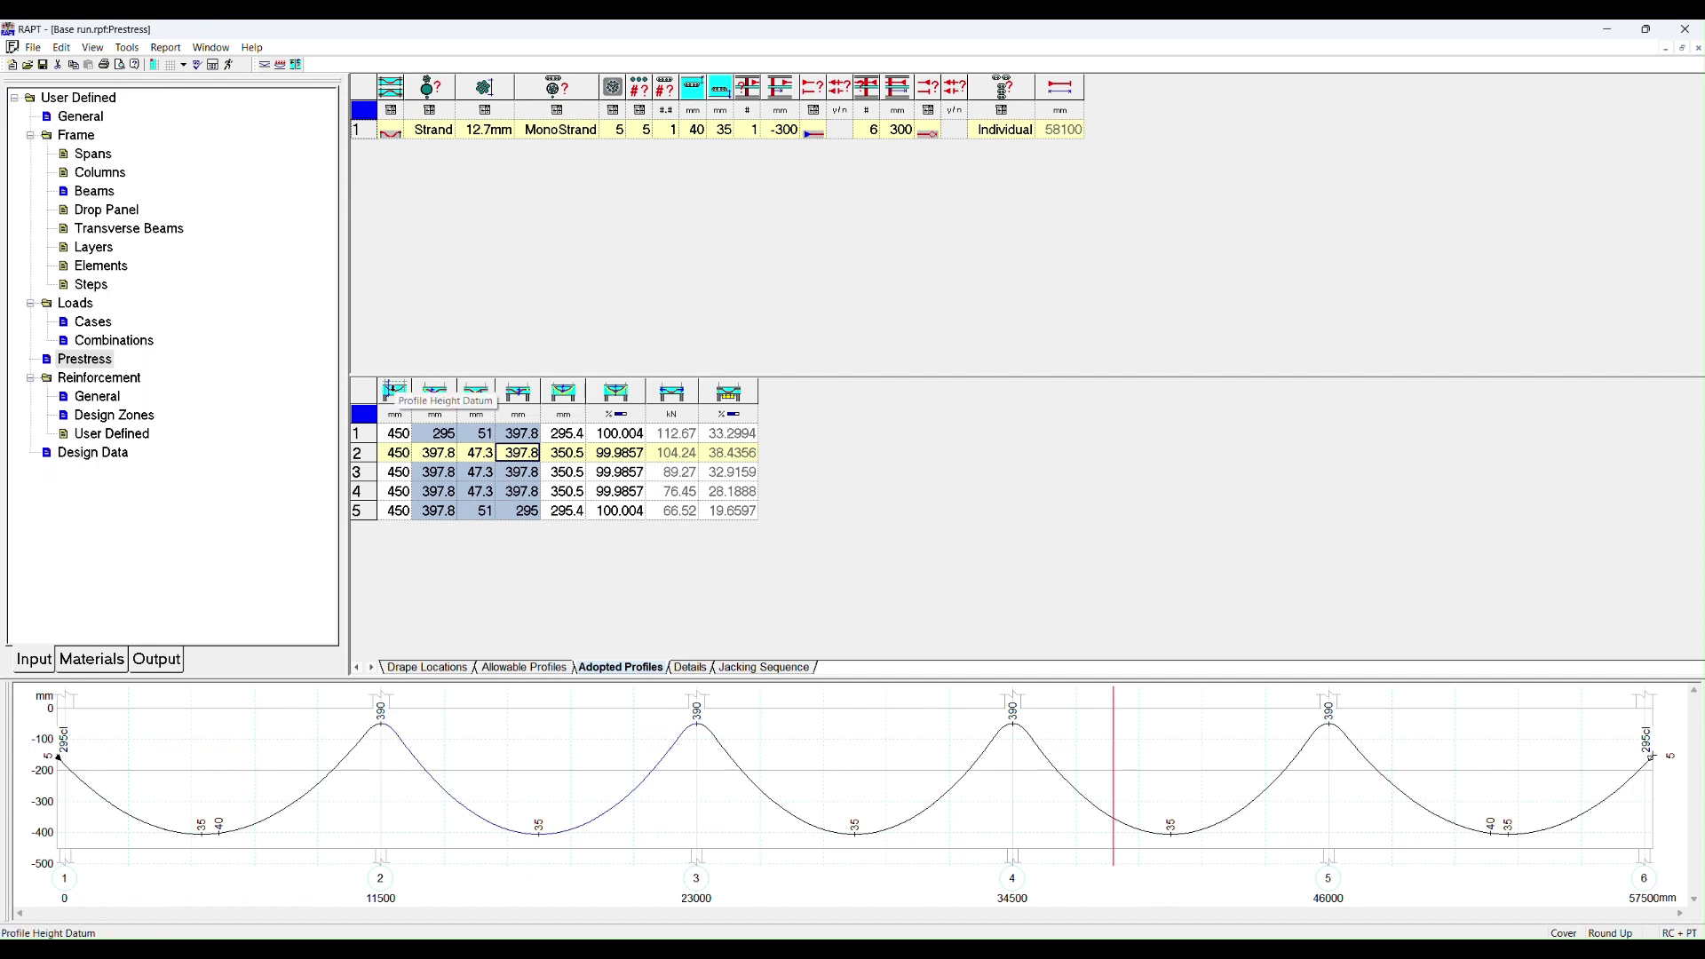
click(397, 437)
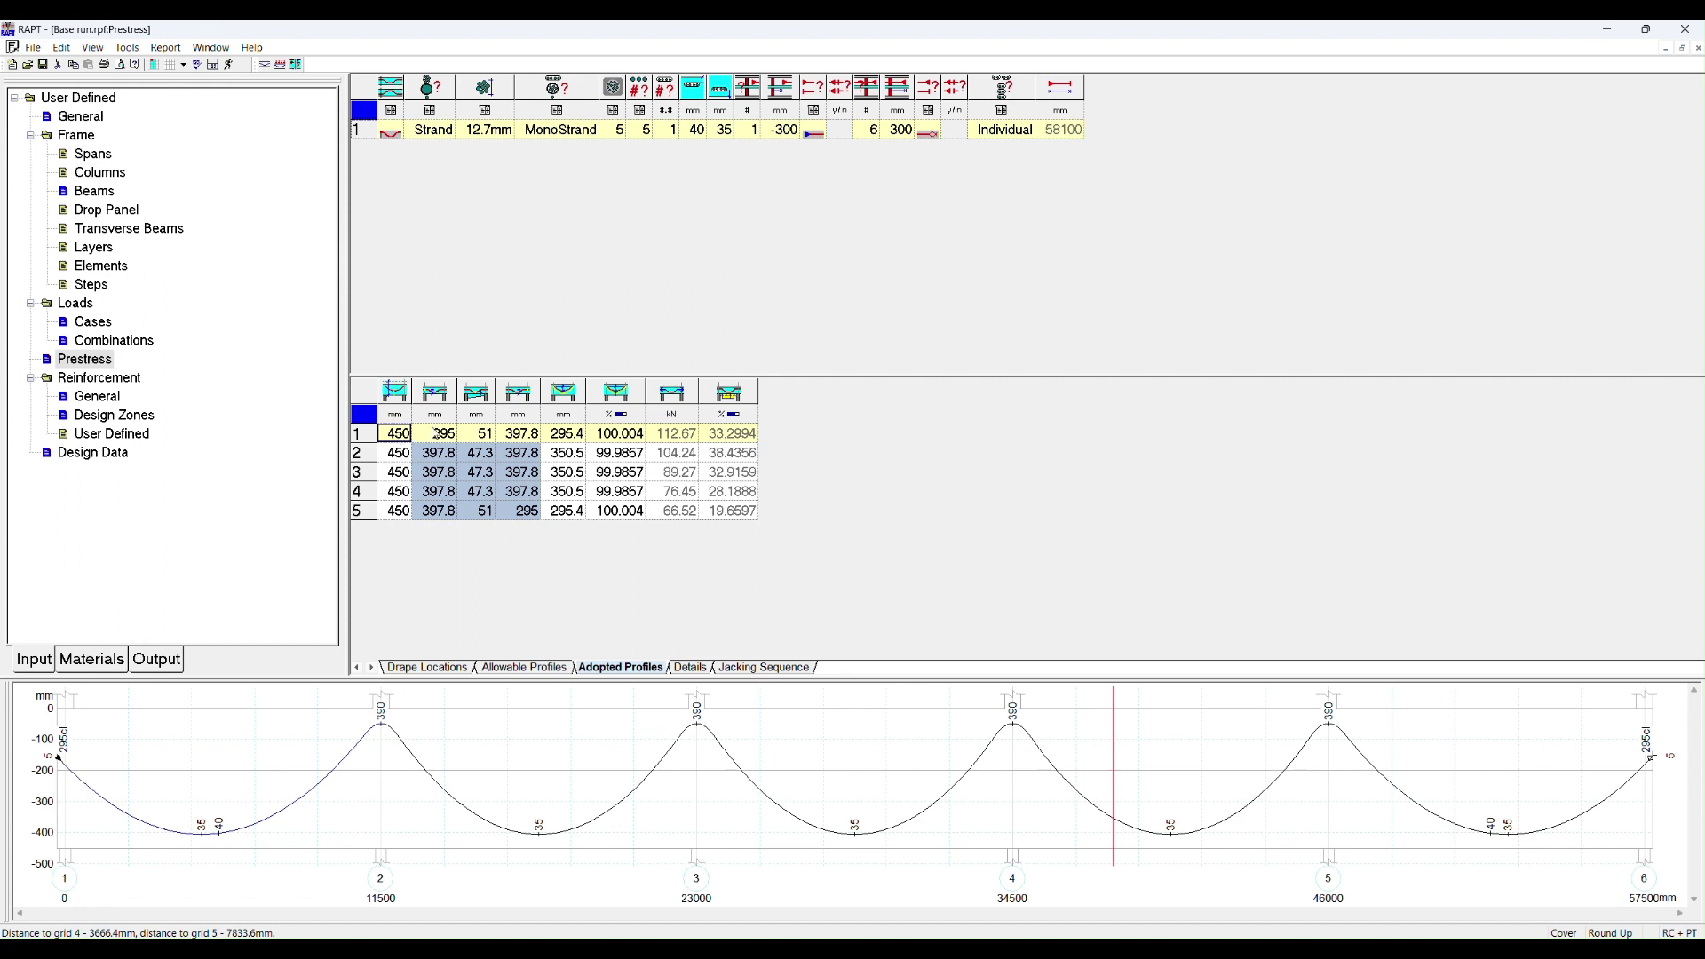
click(434, 391)
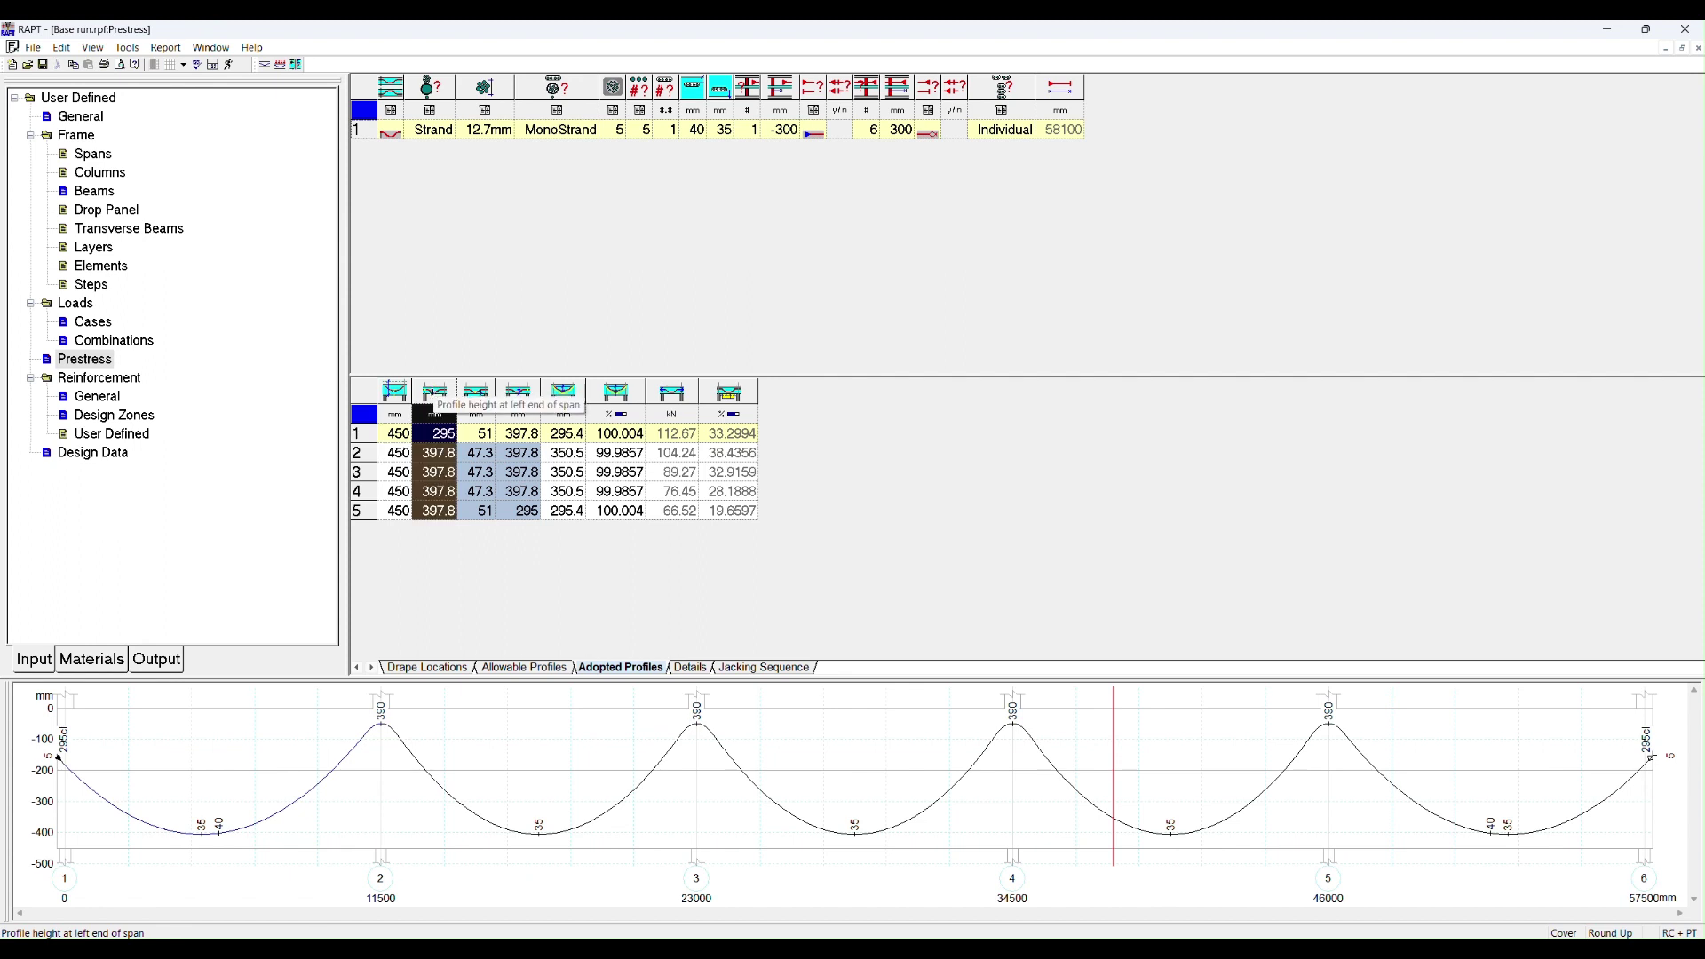
click(476, 392)
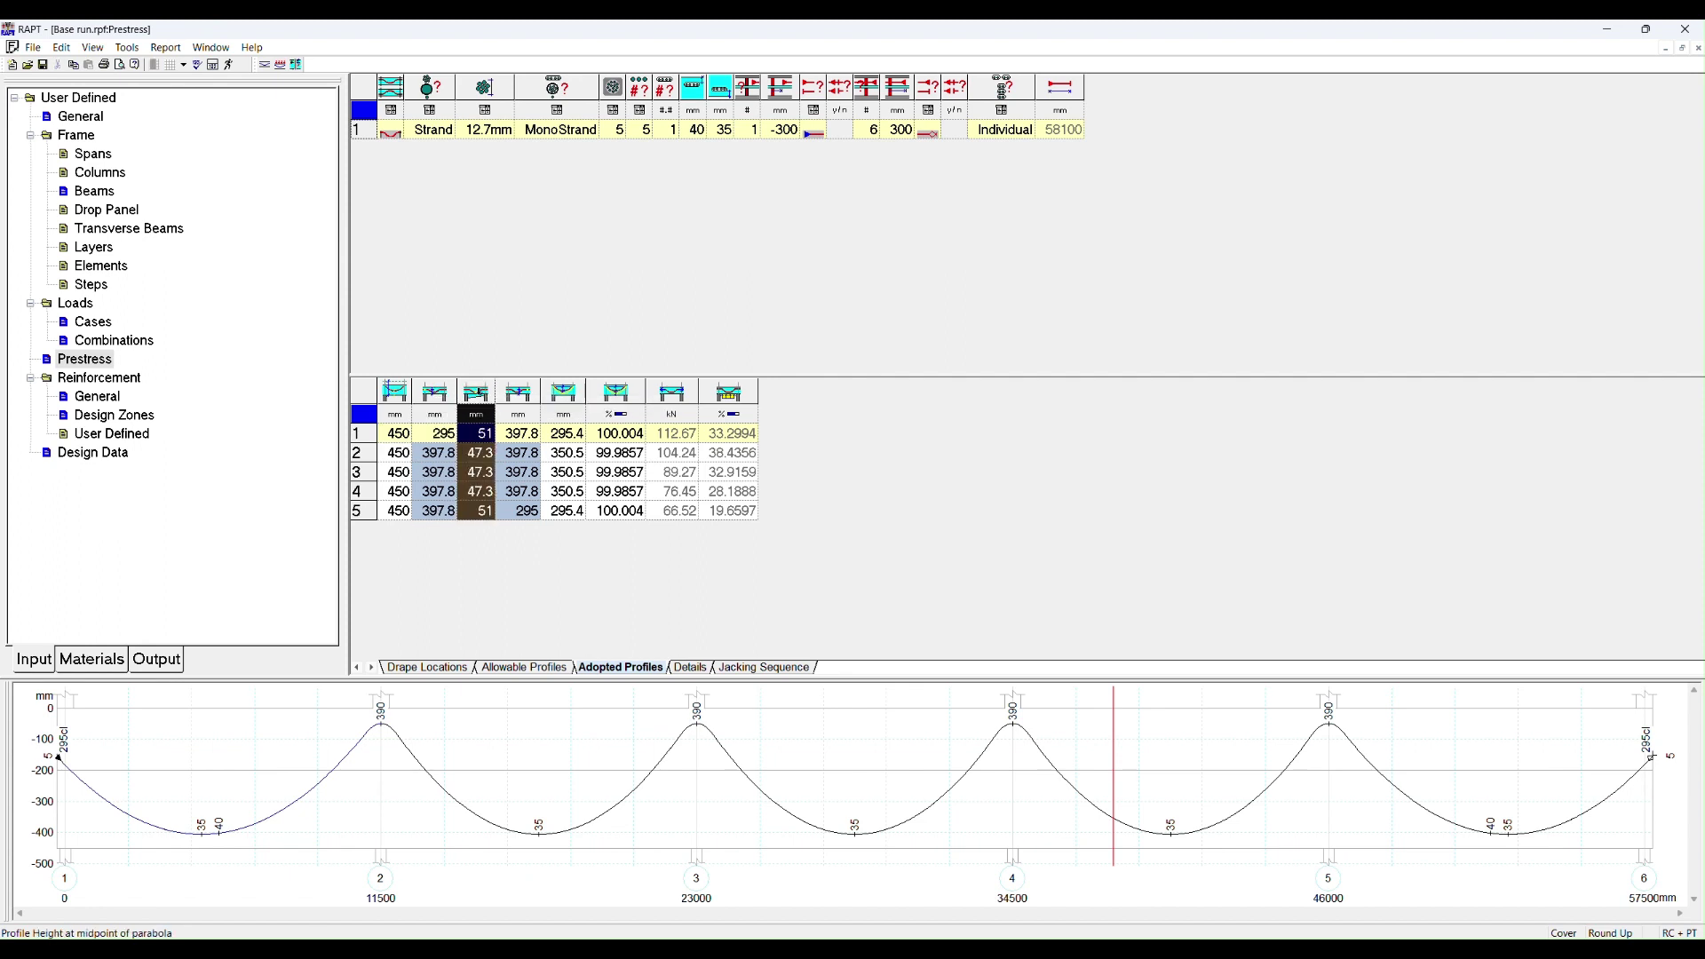
click(520, 391)
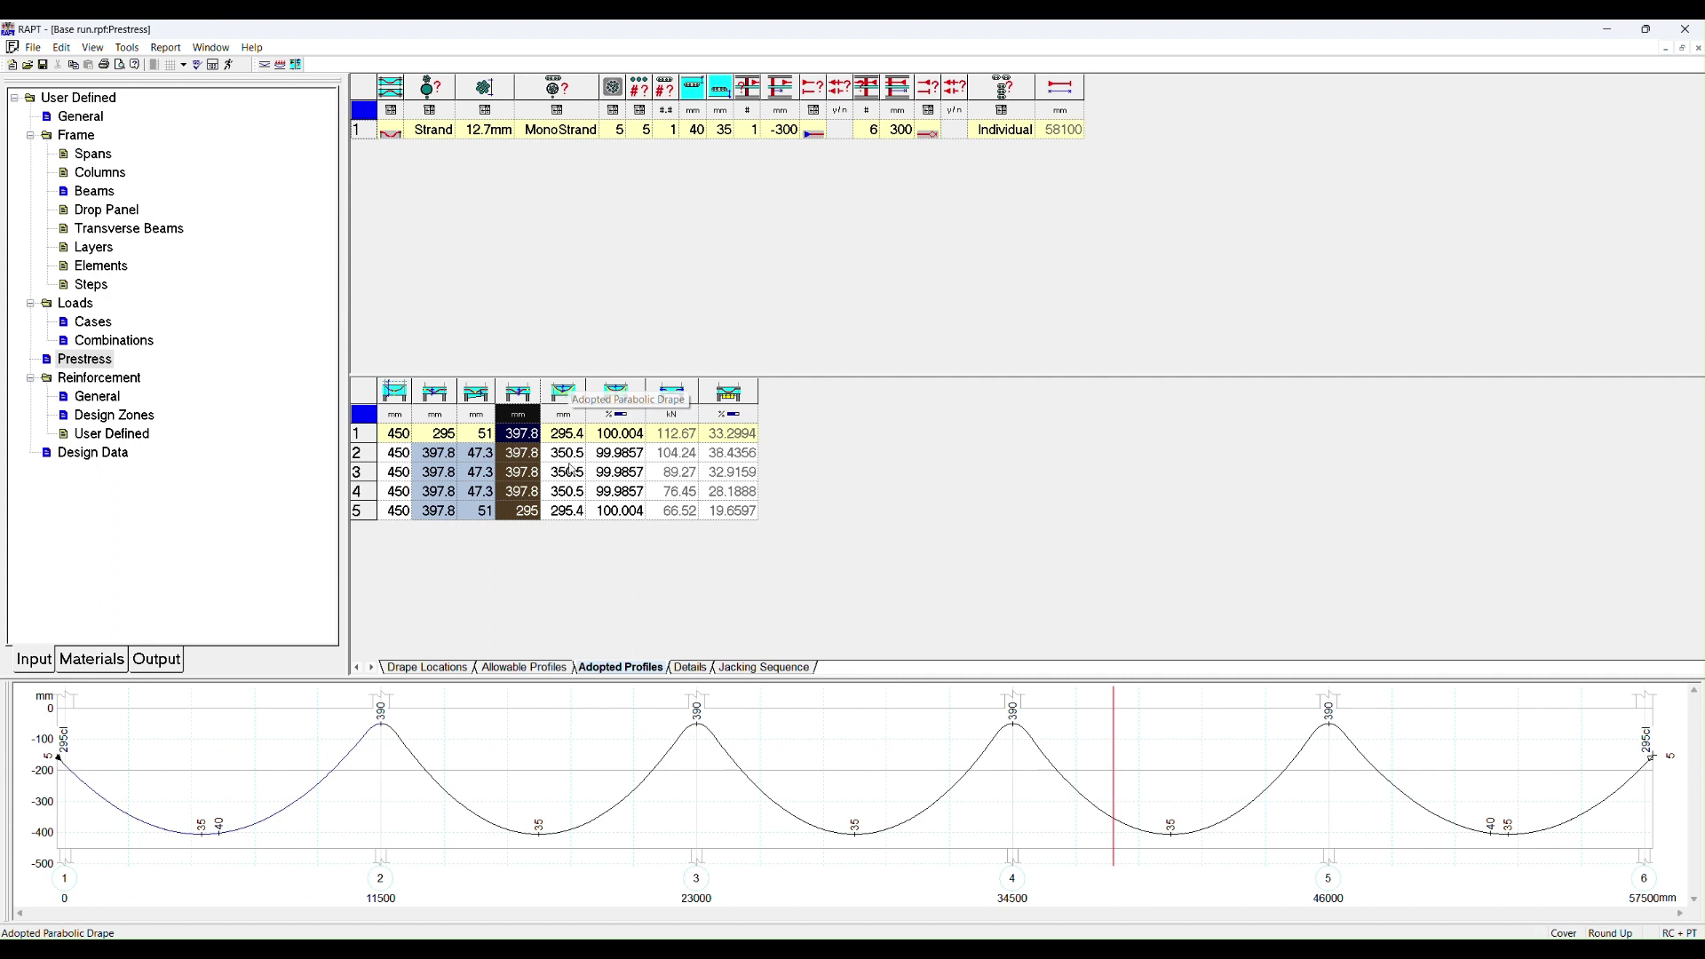
click(563, 472)
click(612, 392)
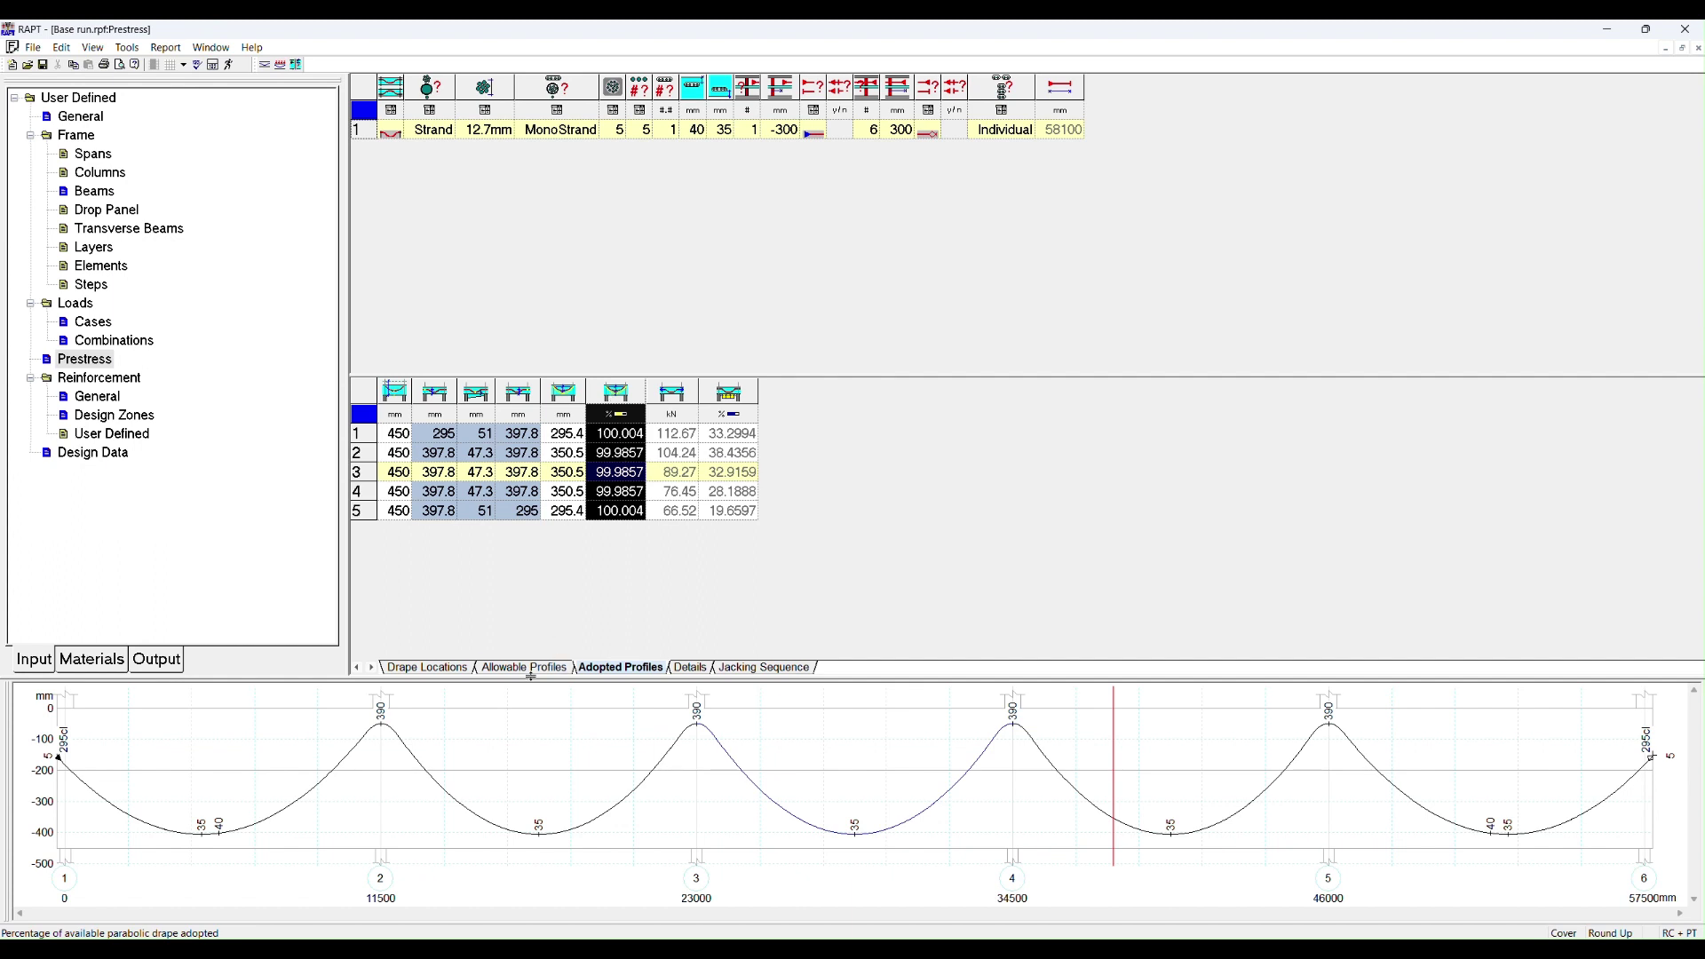
Check prestress forces from 112.67 kN (span 1) to 66.52 kN (span 5) and balanced loads.
click(681, 439)
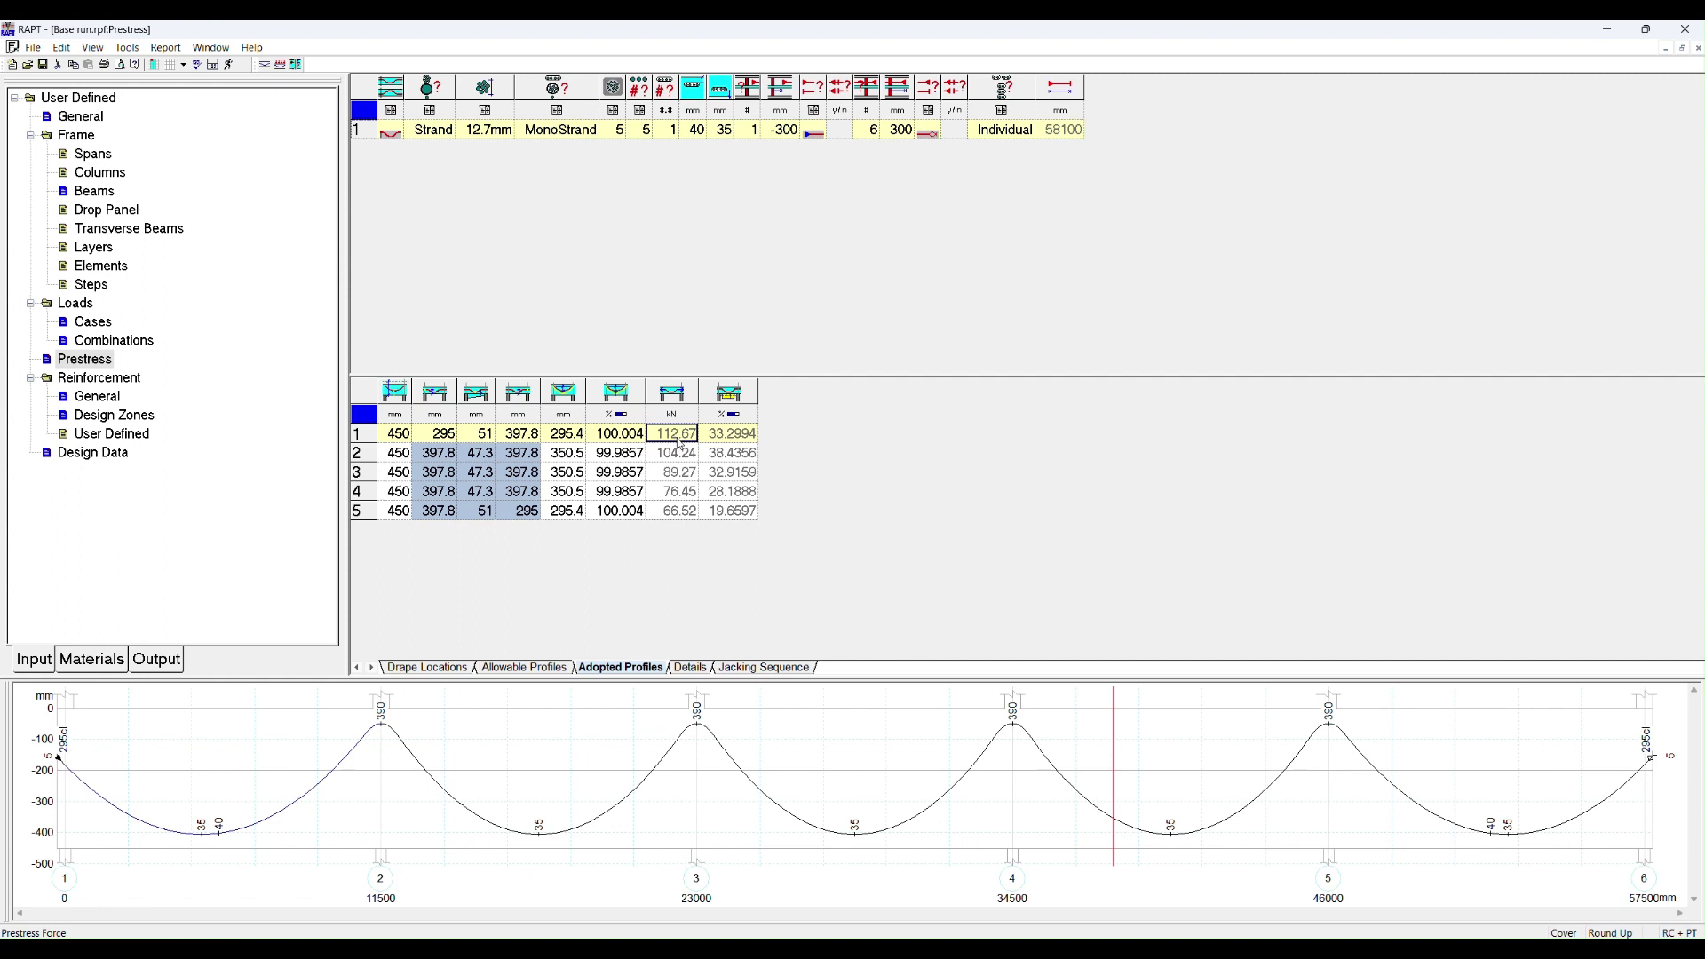
click(679, 514)
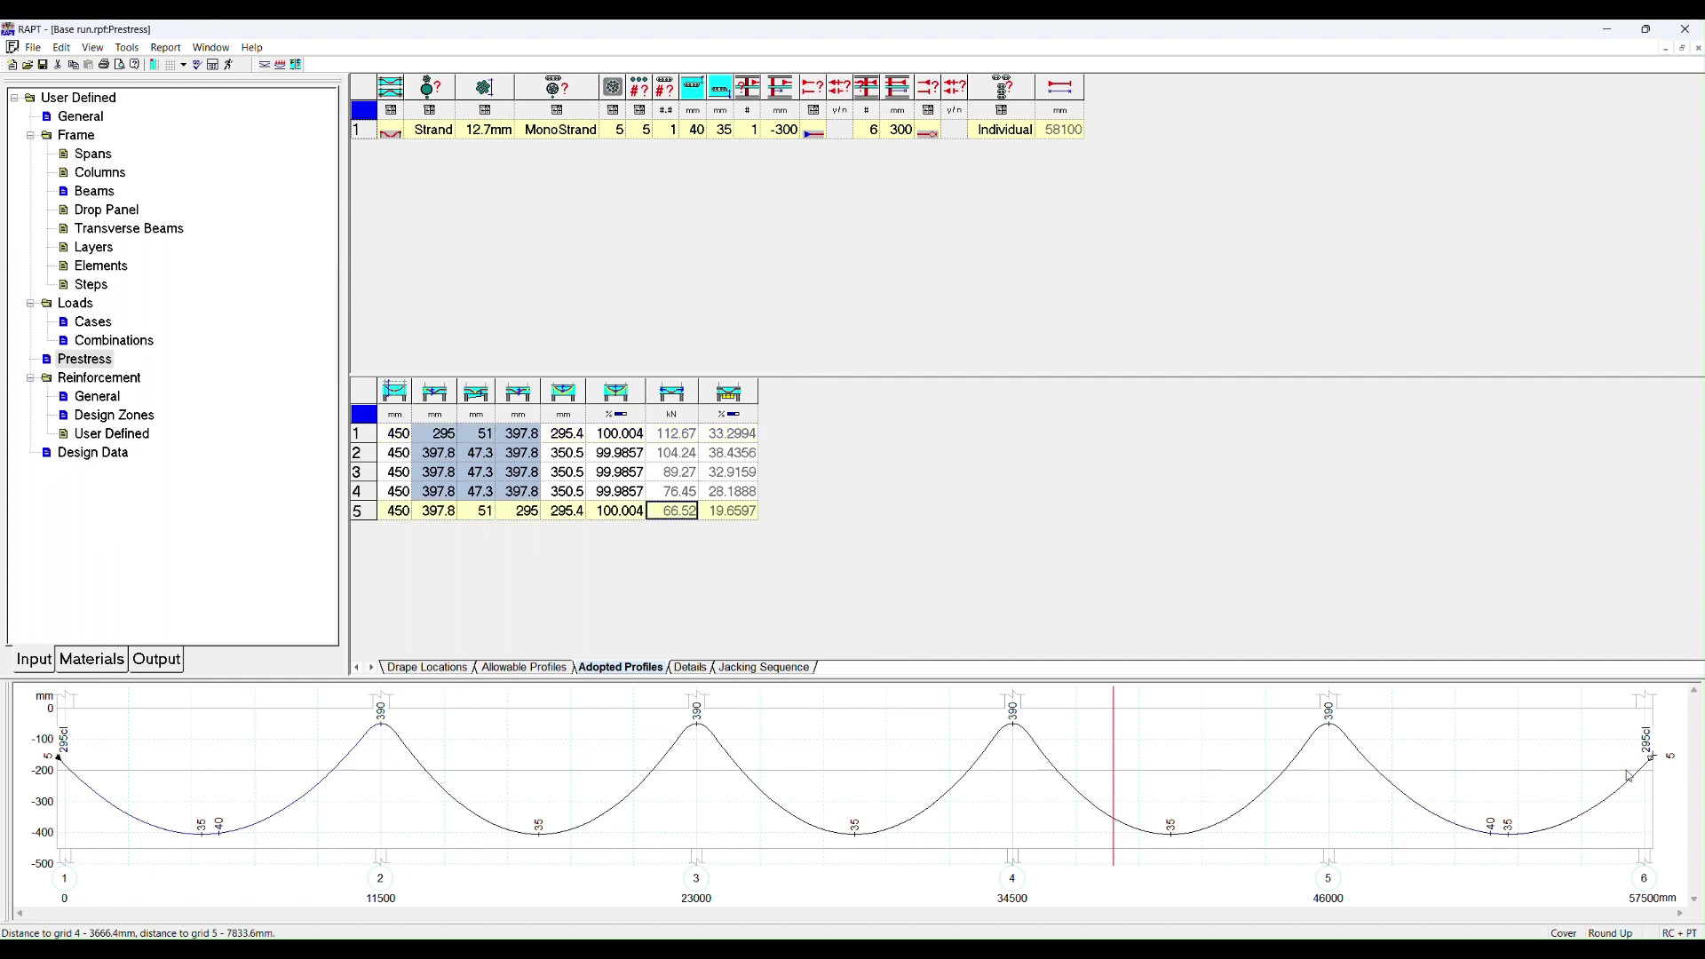
click(729, 513)
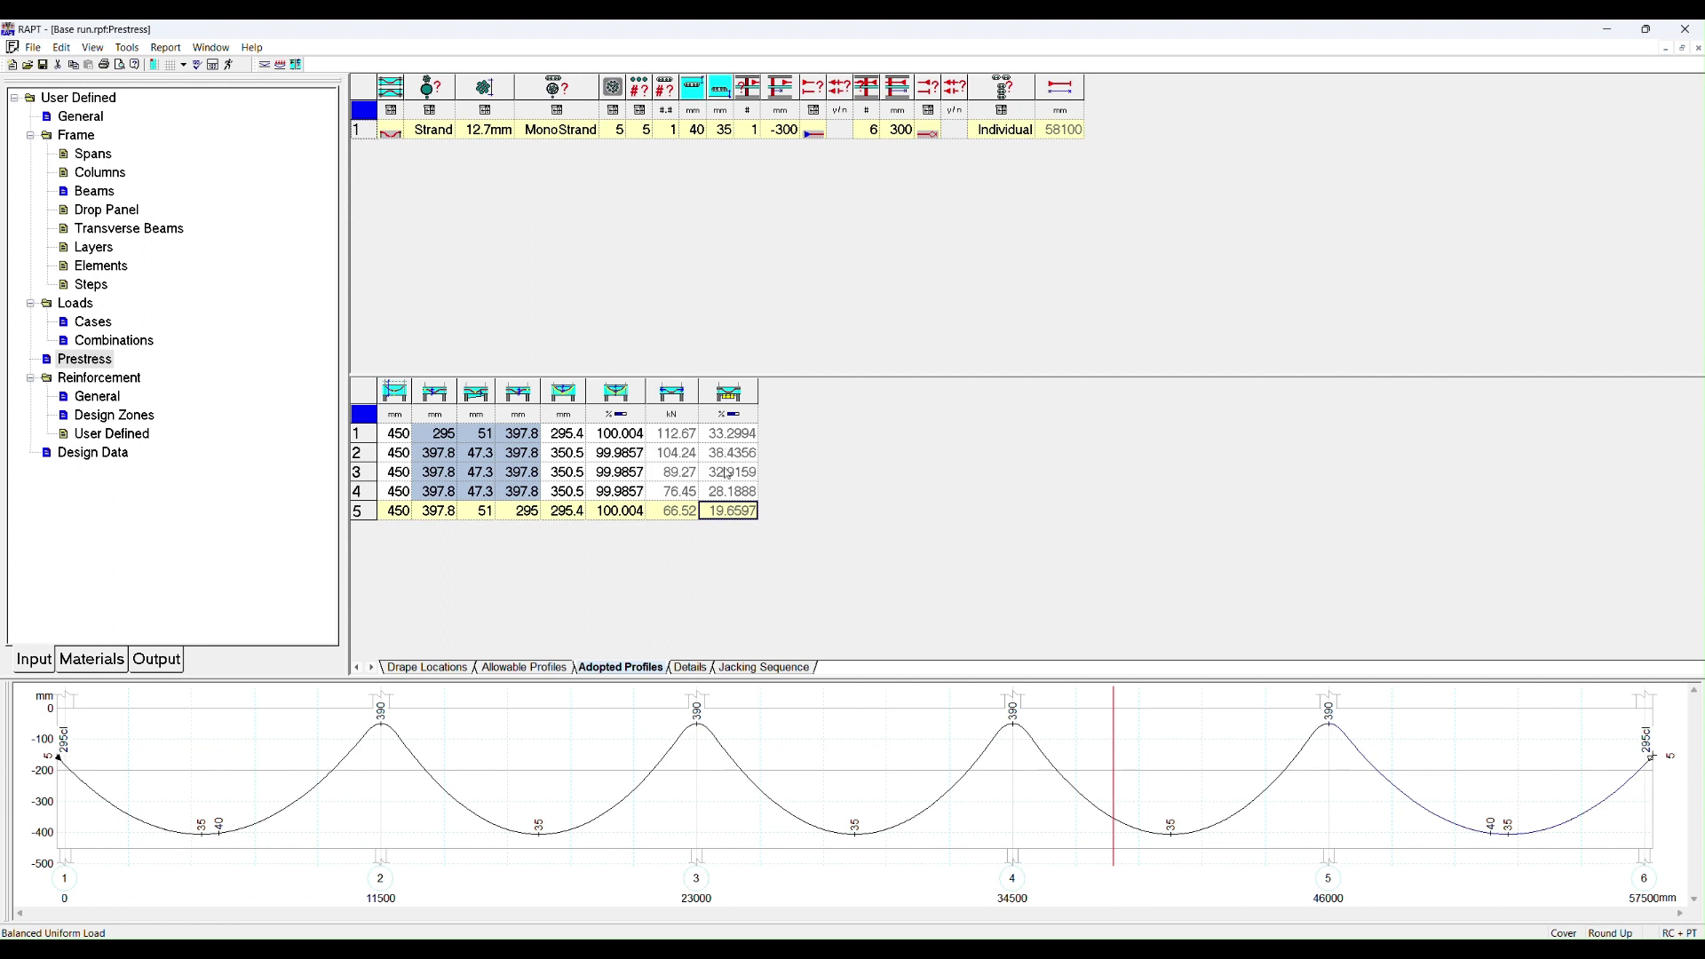
click(731, 479)
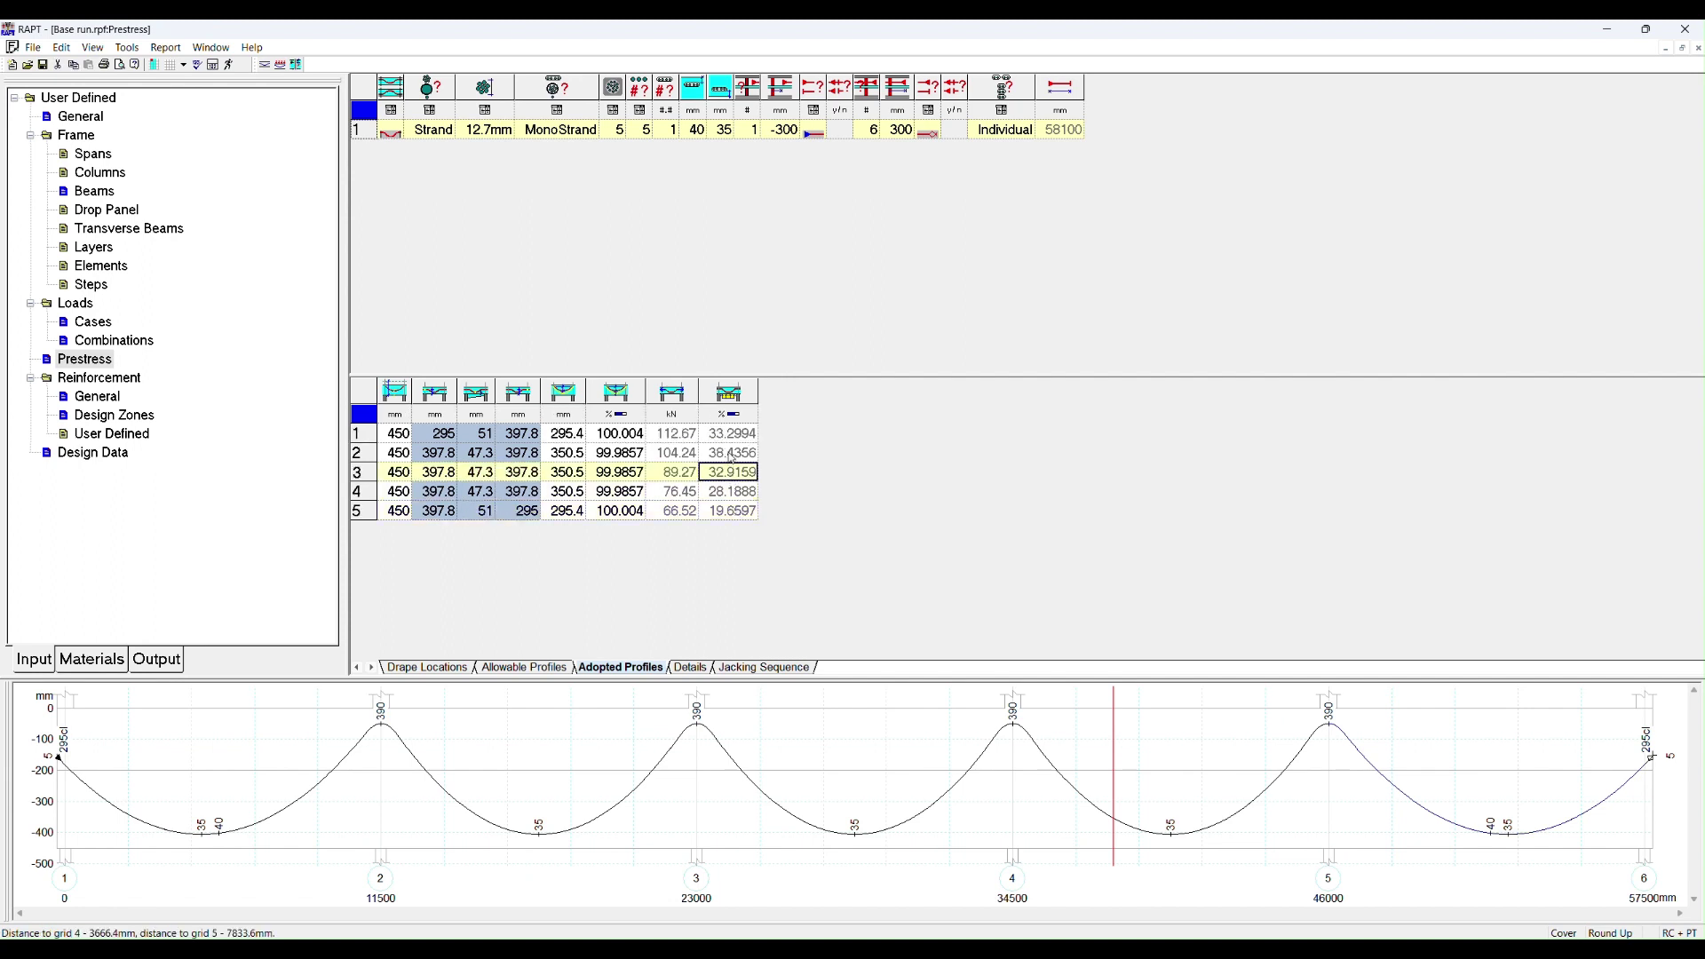
key(Up)
key(Up)
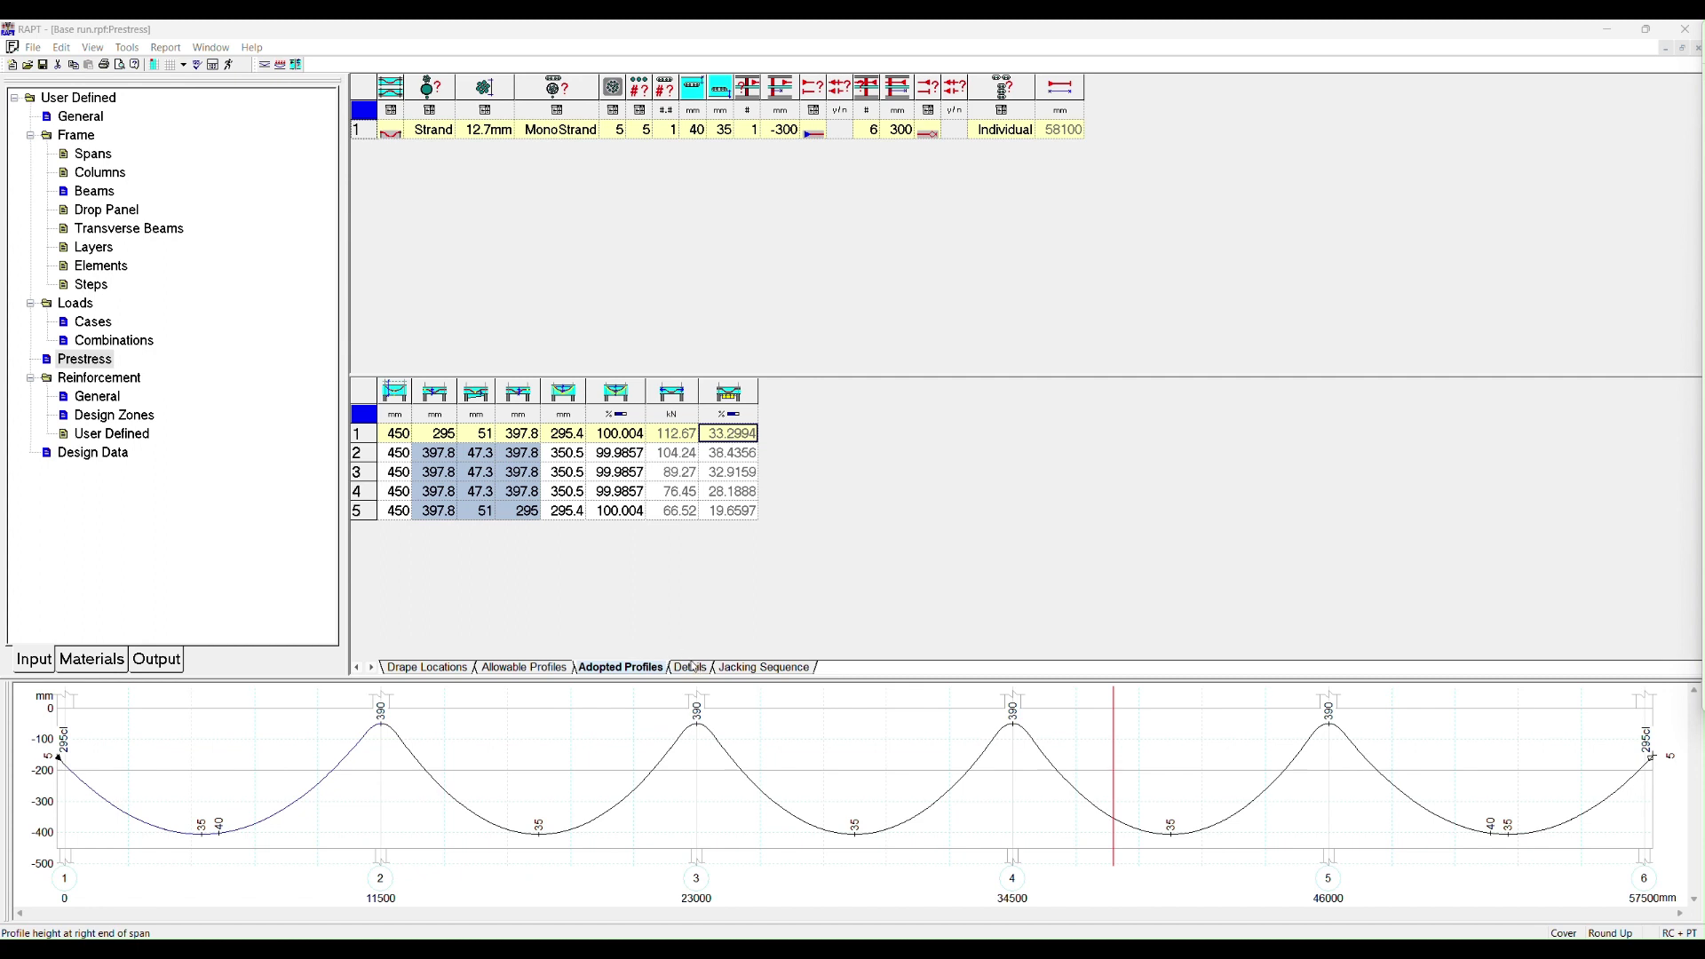
In tendon Details, try a reverse curve at the left anchorage, then turn it back off.
click(691, 668)
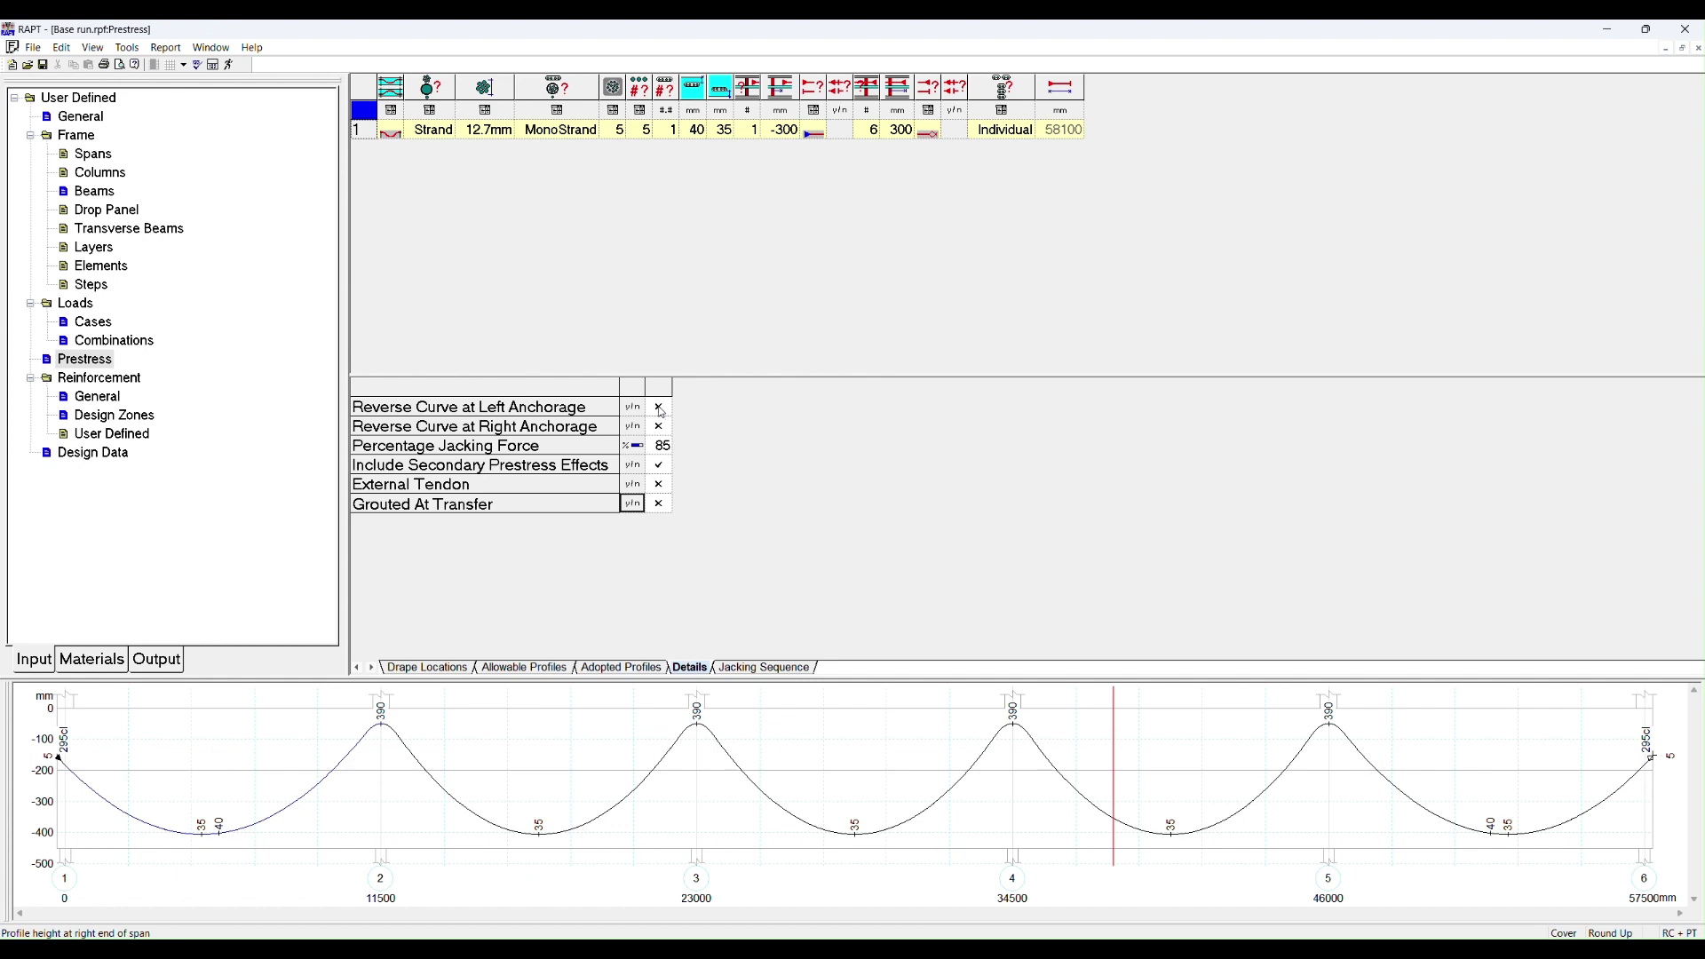
click(660, 409)
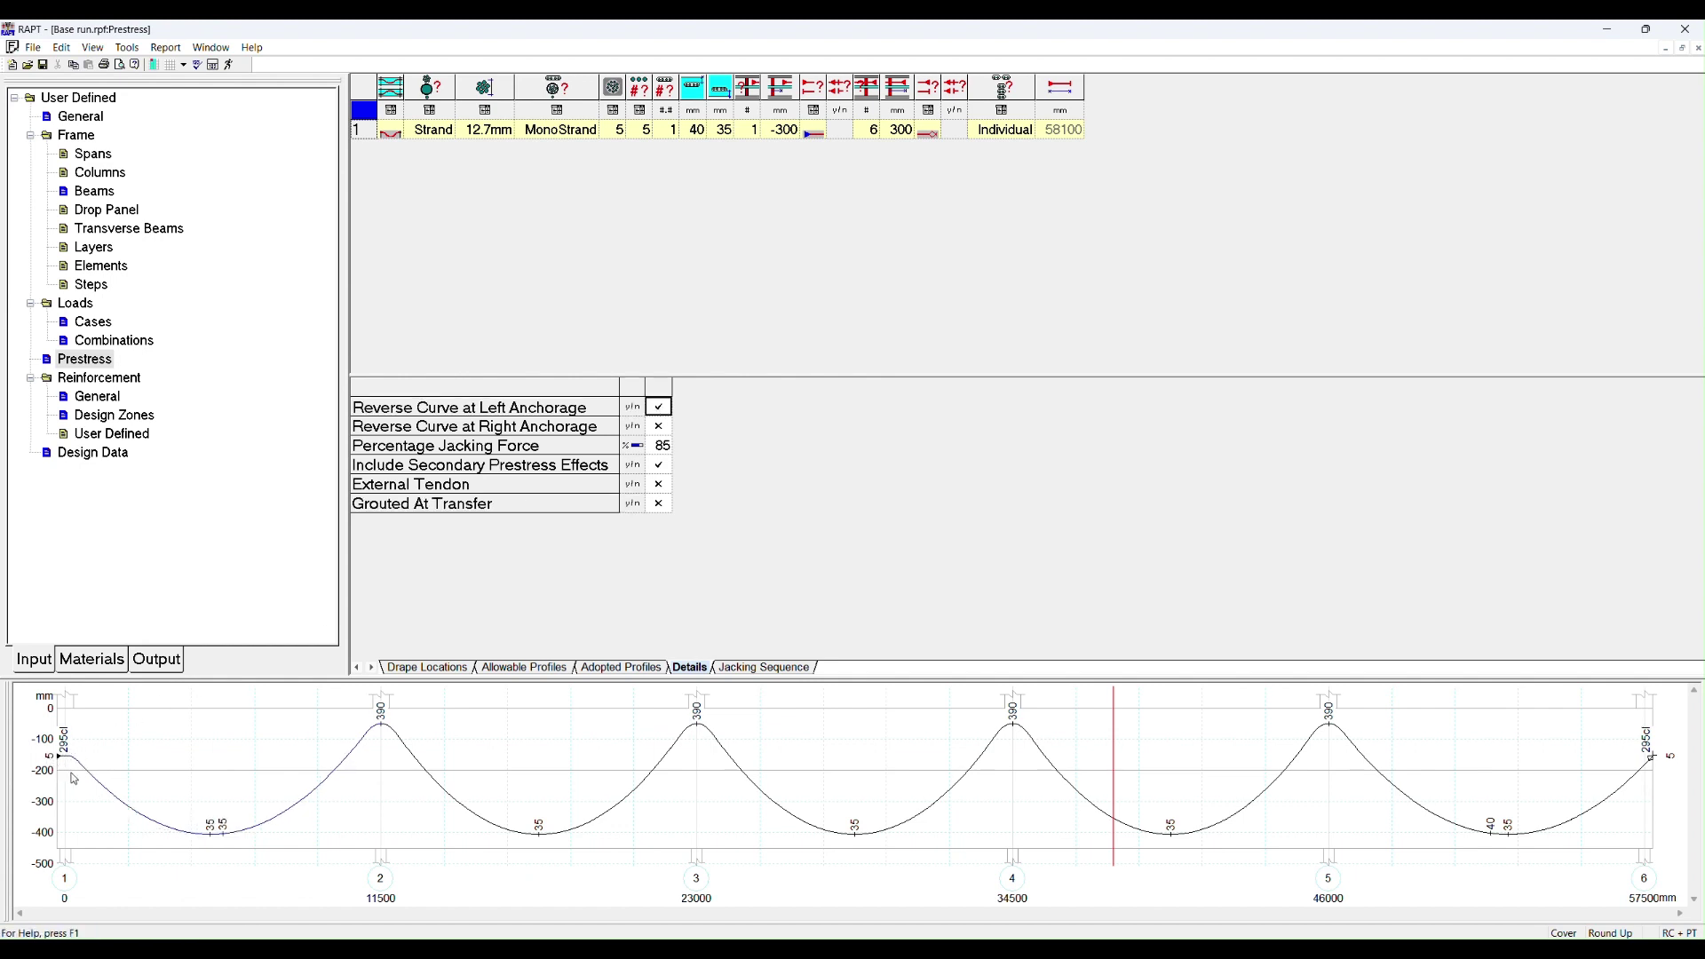
click(668, 411)
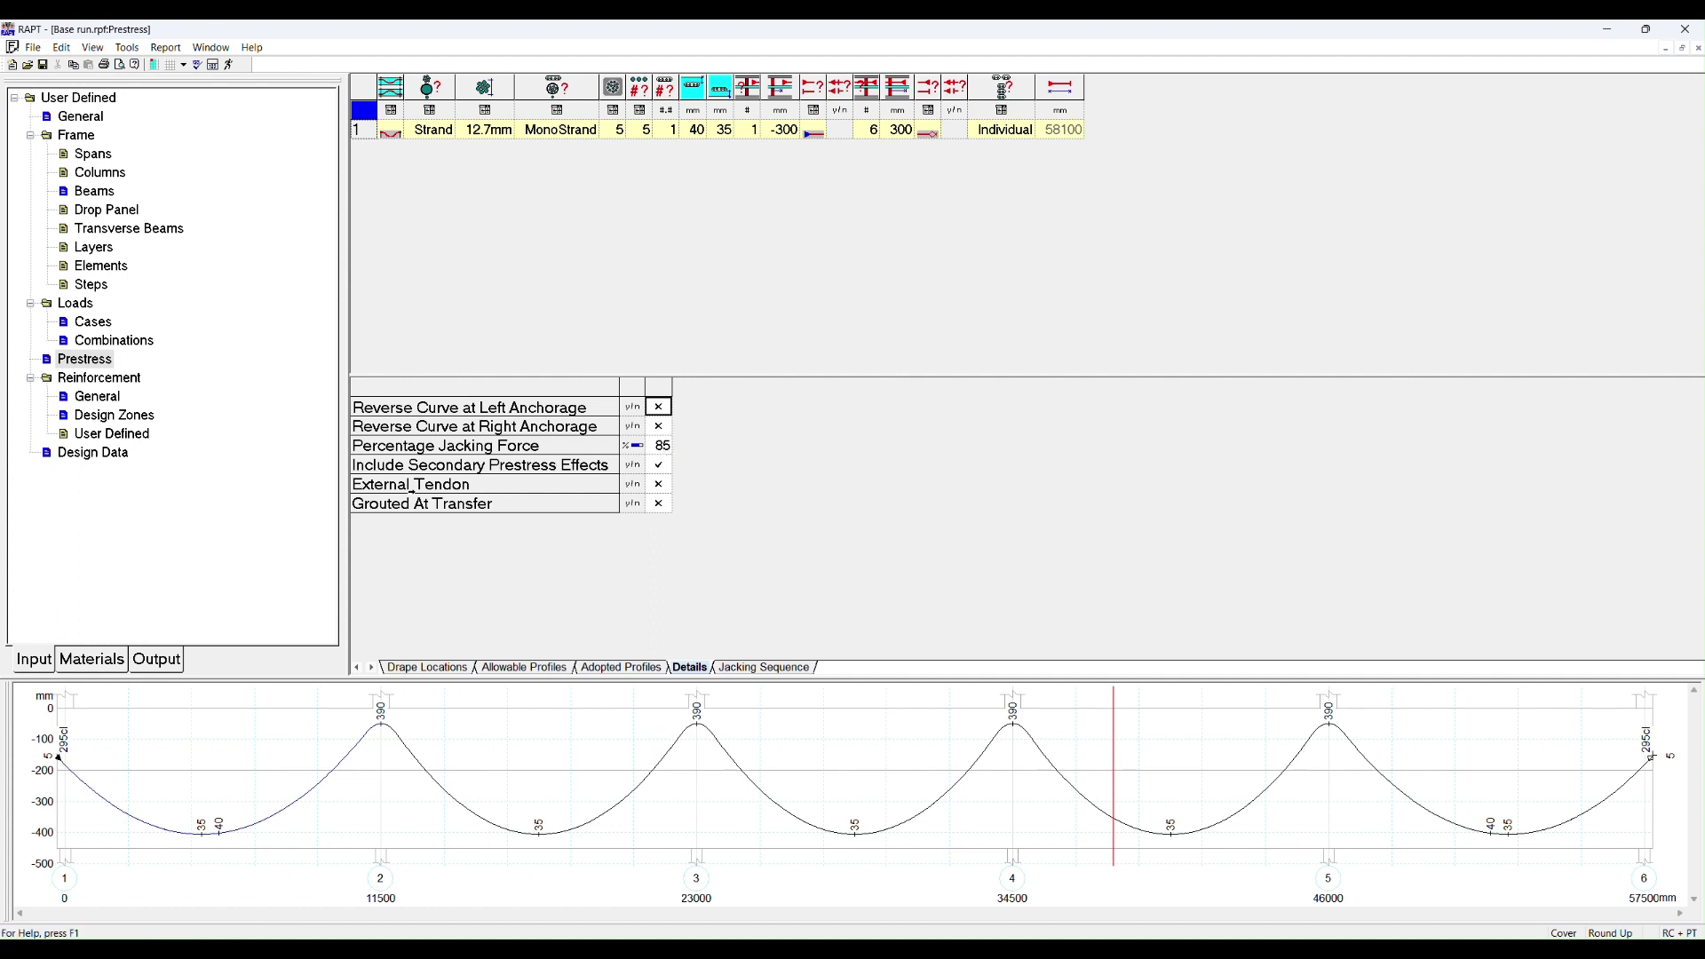
click(458, 464)
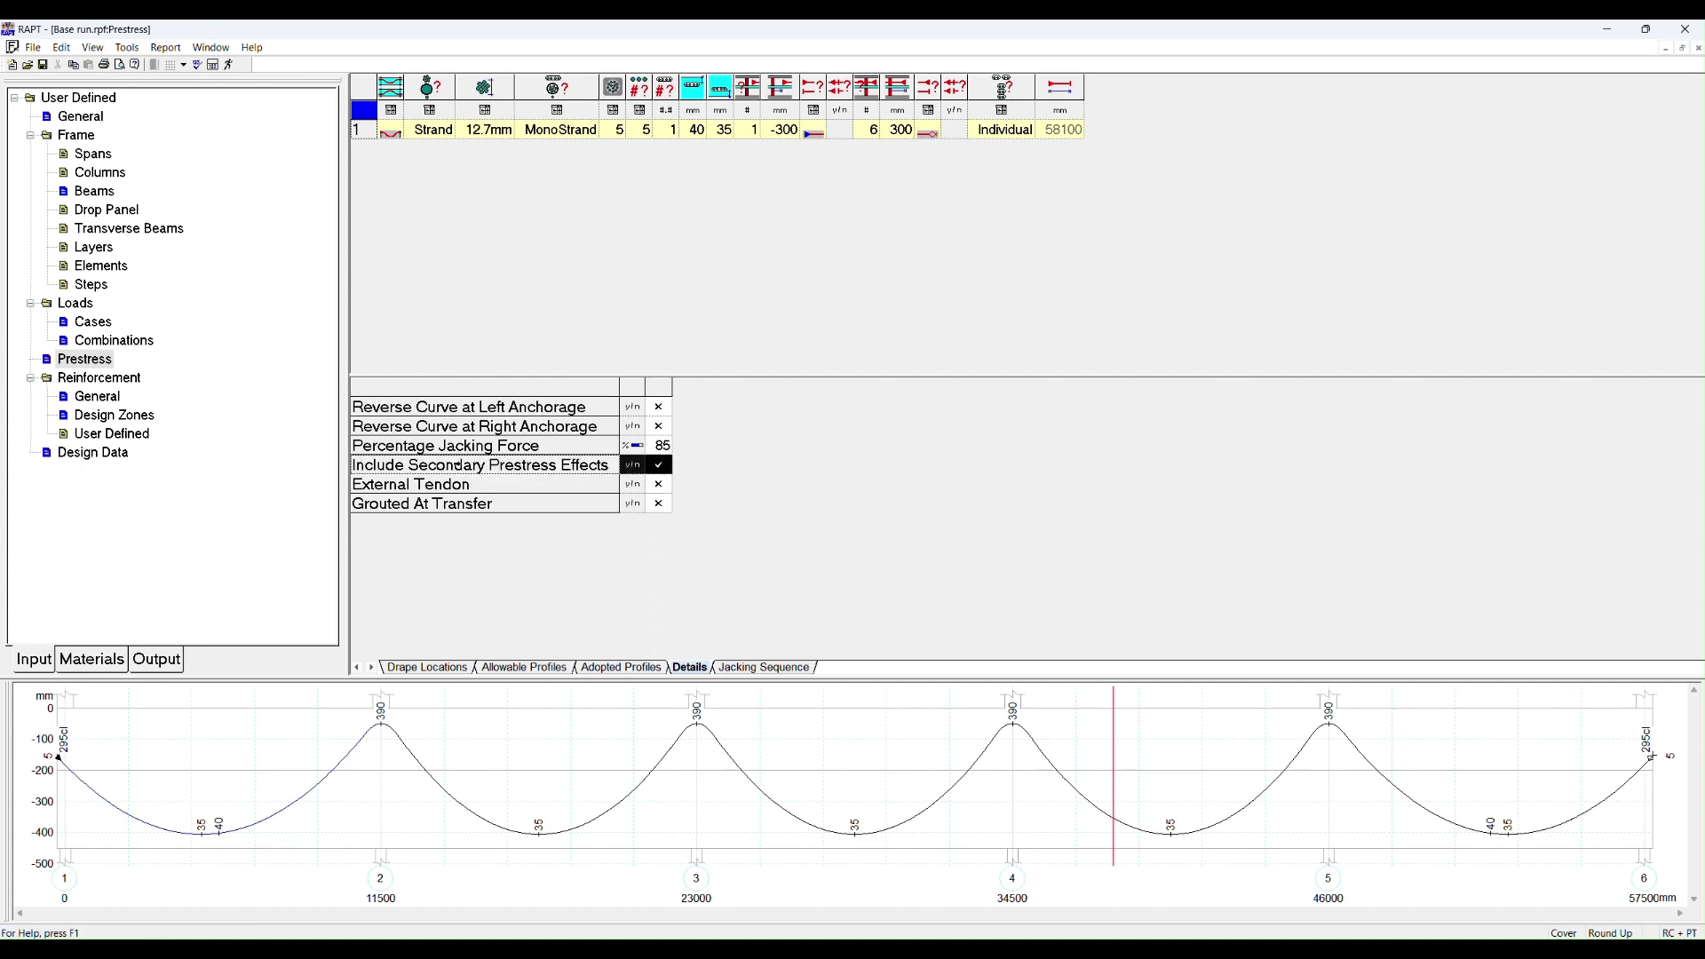
Keep secondary prestress effects on, leave External Tendon off, and read position 22003.2 mm near grid 3.
click(660, 468)
click(414, 485)
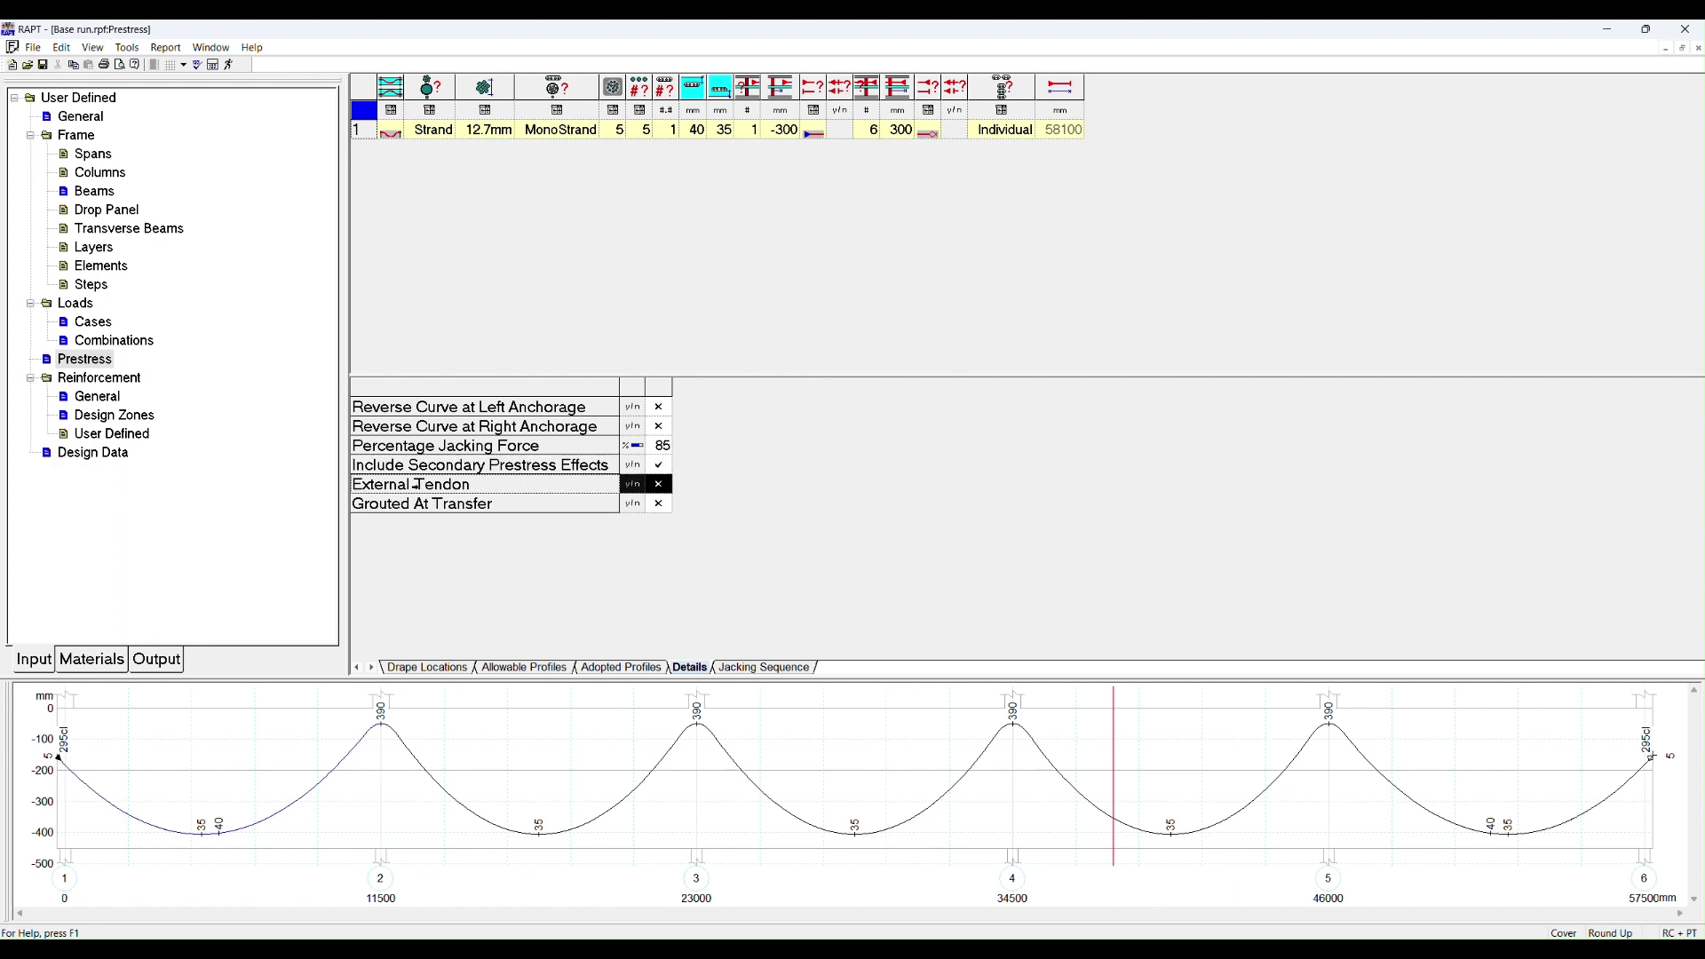
click(669, 755)
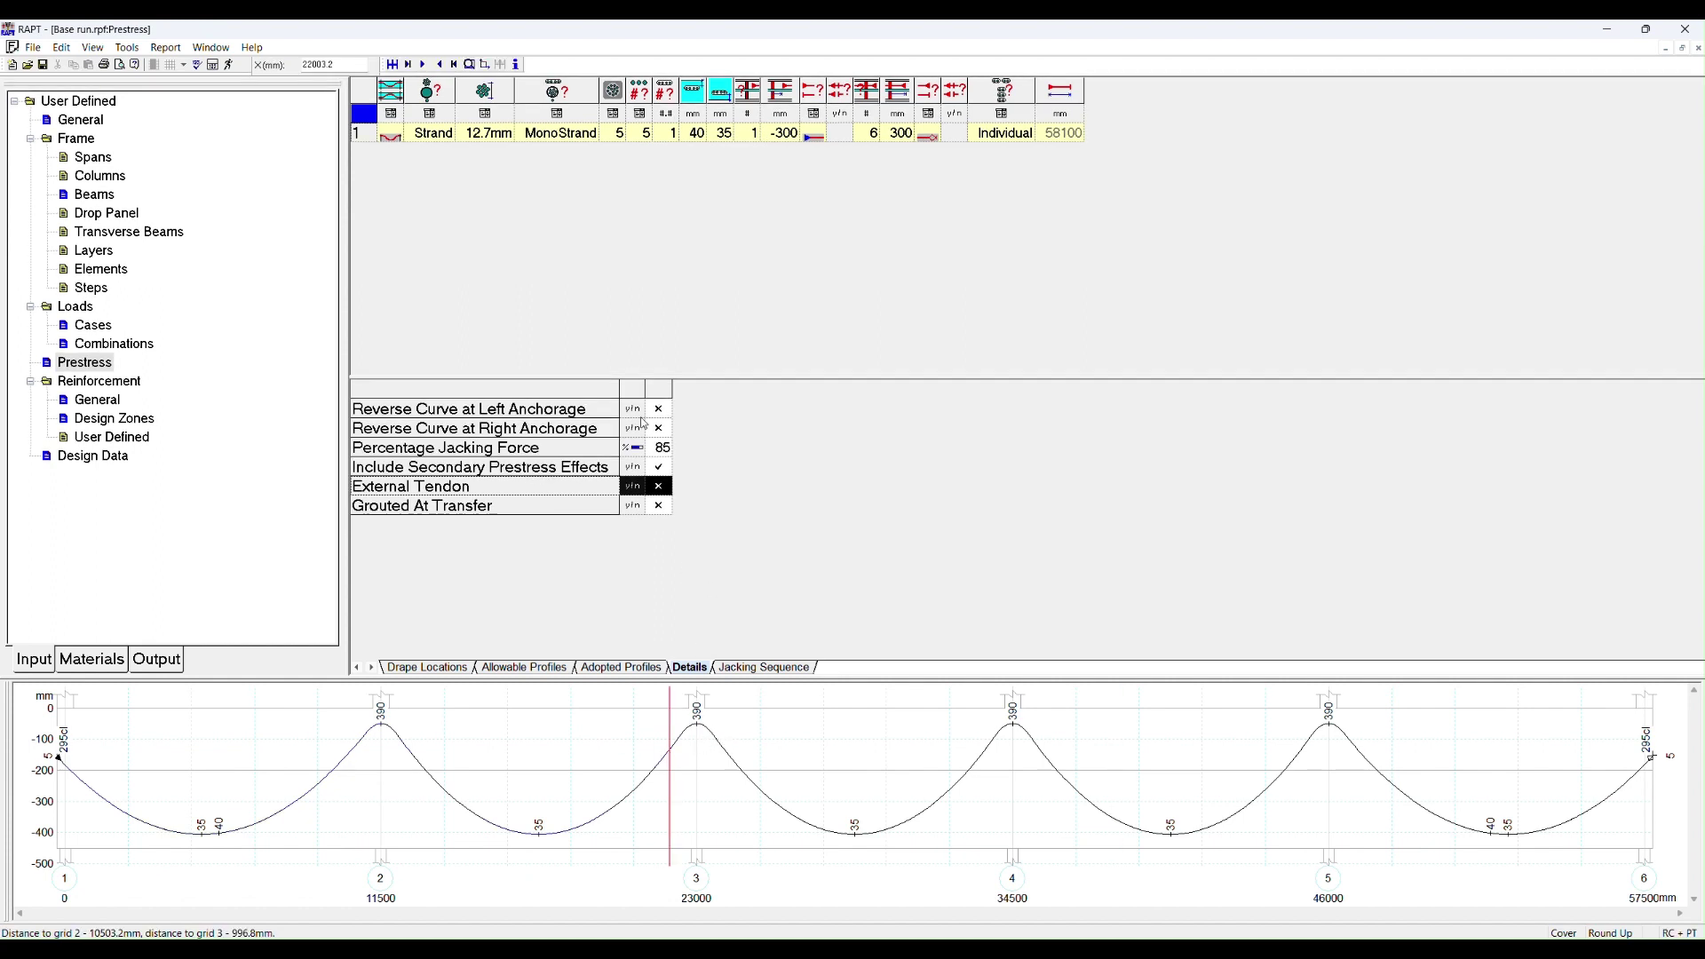
Review the tendon's 85% jacking force, secondary effects and Grouted At Transfer options.
click(356, 134)
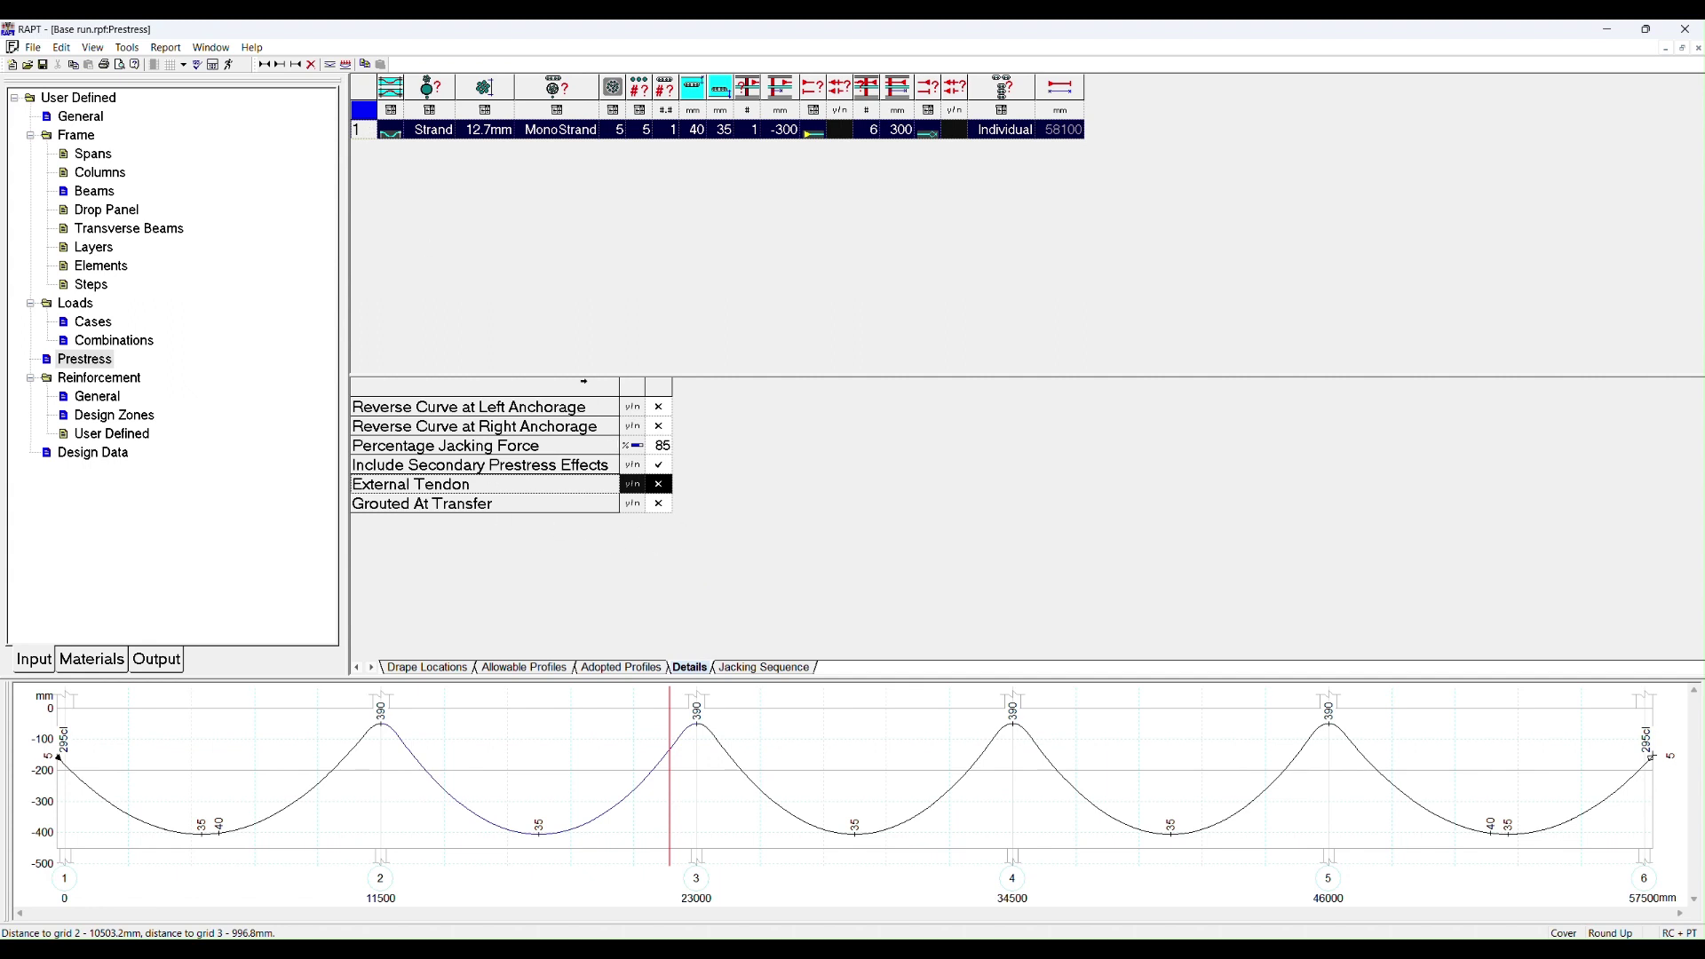
click(370, 156)
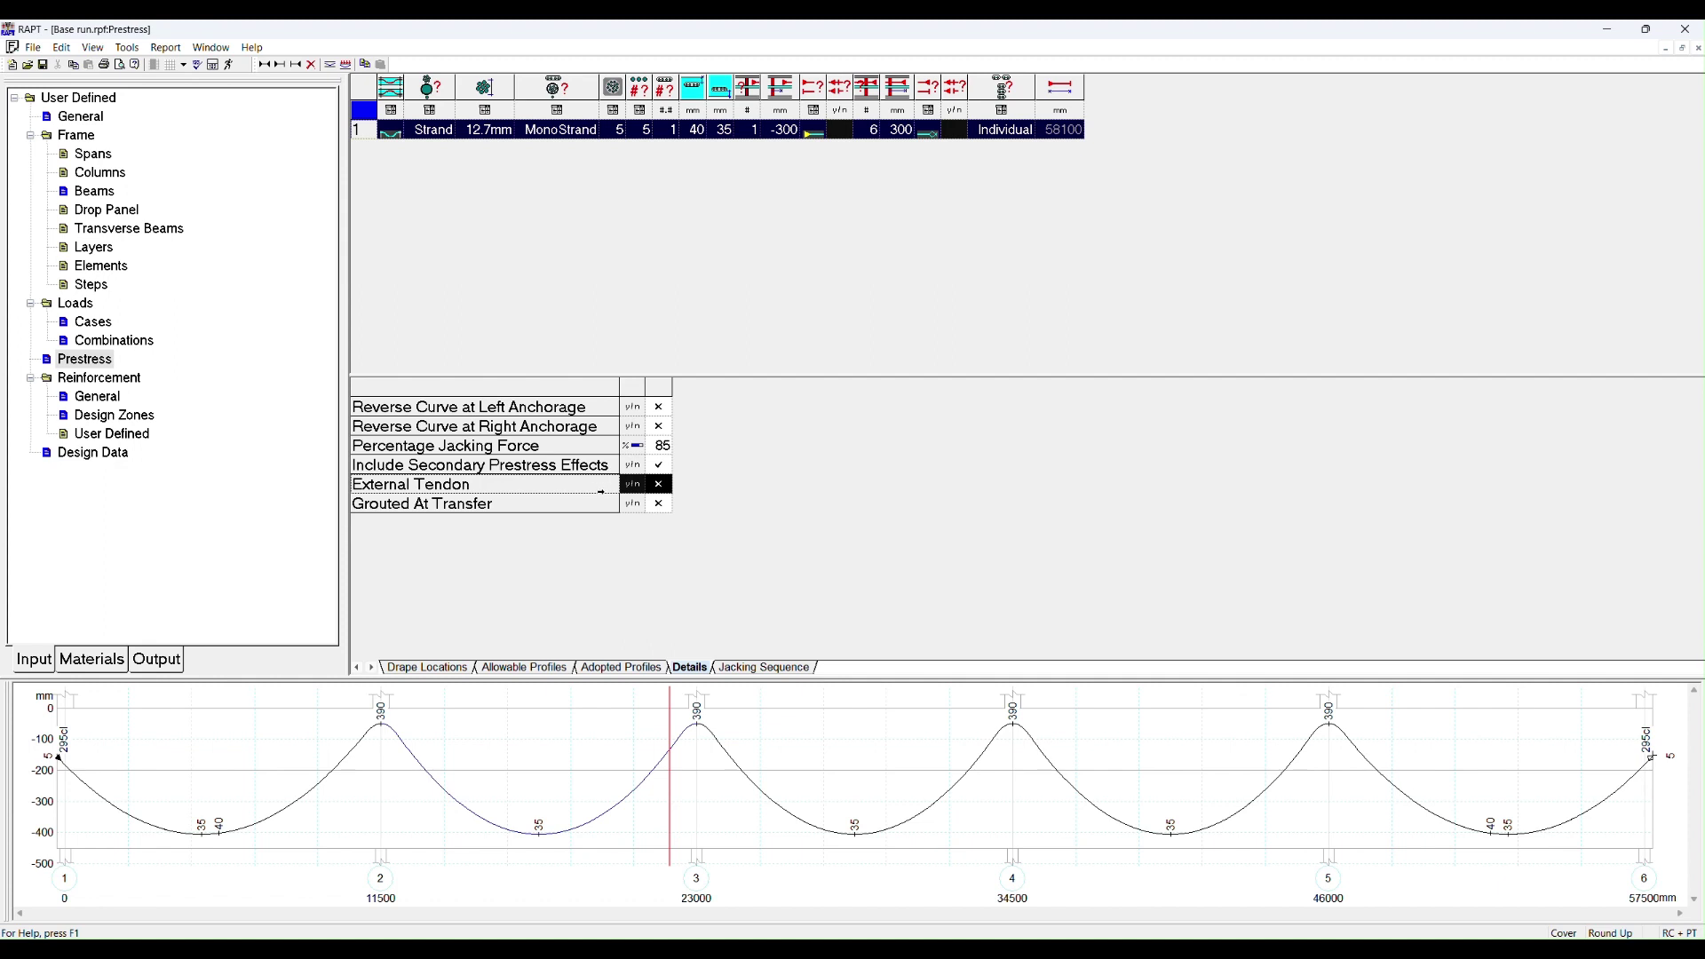
click(458, 506)
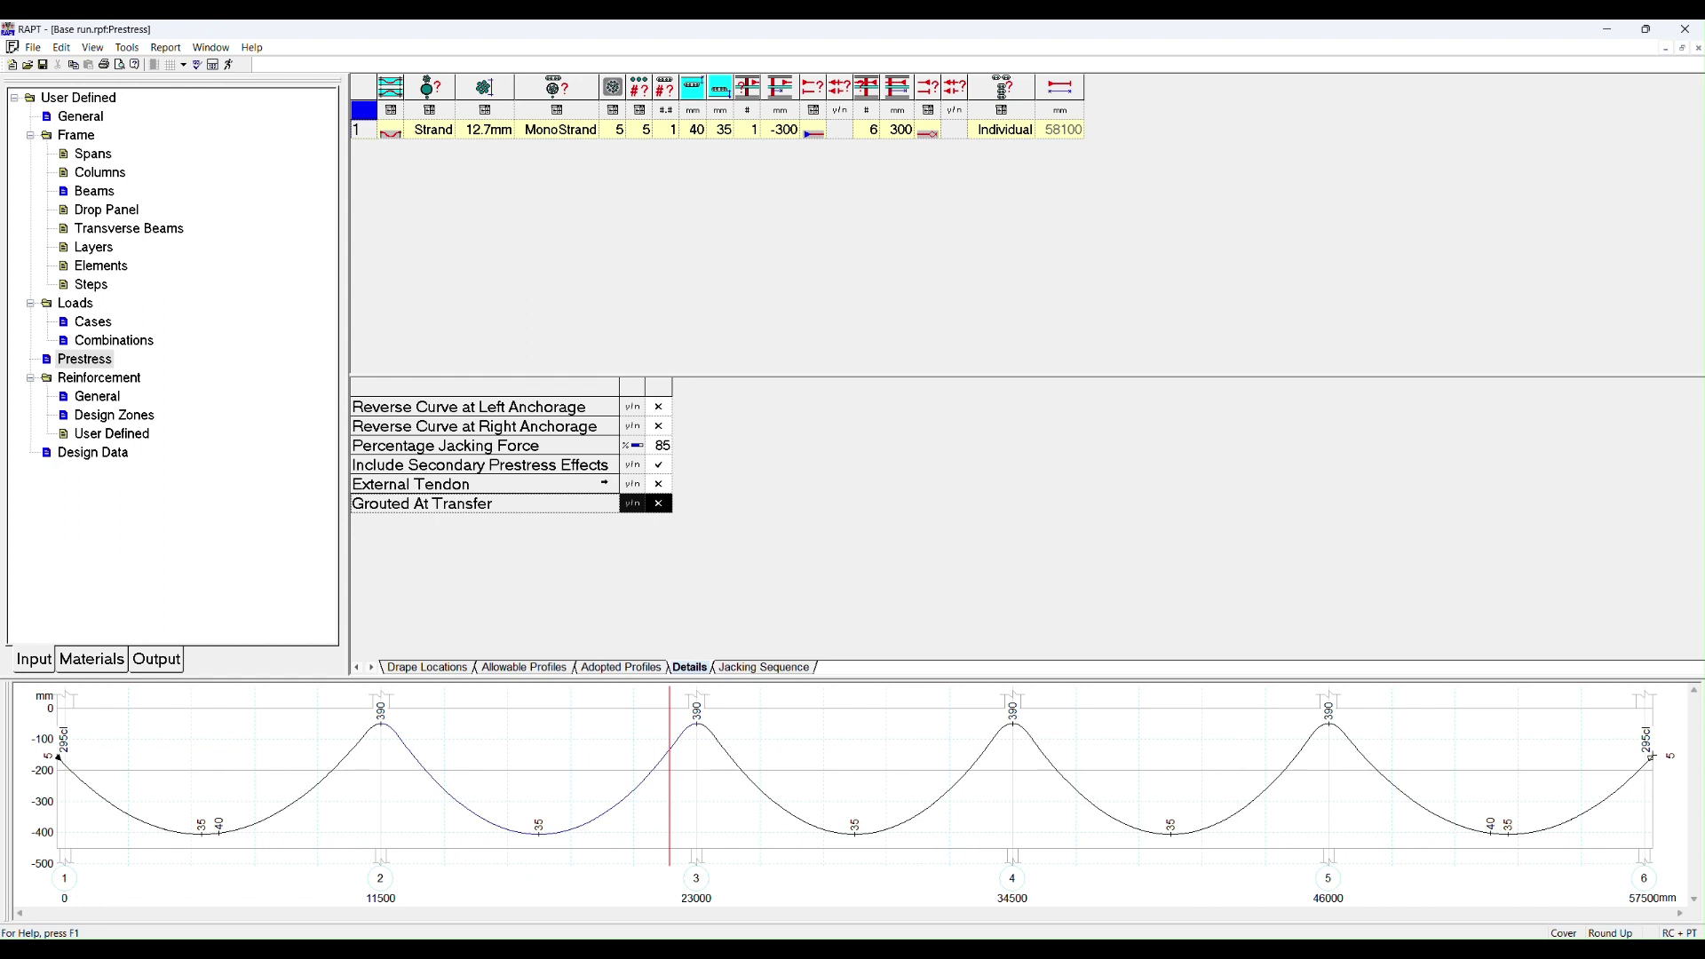
Trial 30 MPa for jacking stage 2, revert it to 22 MPa, then show the output results.
click(769, 667)
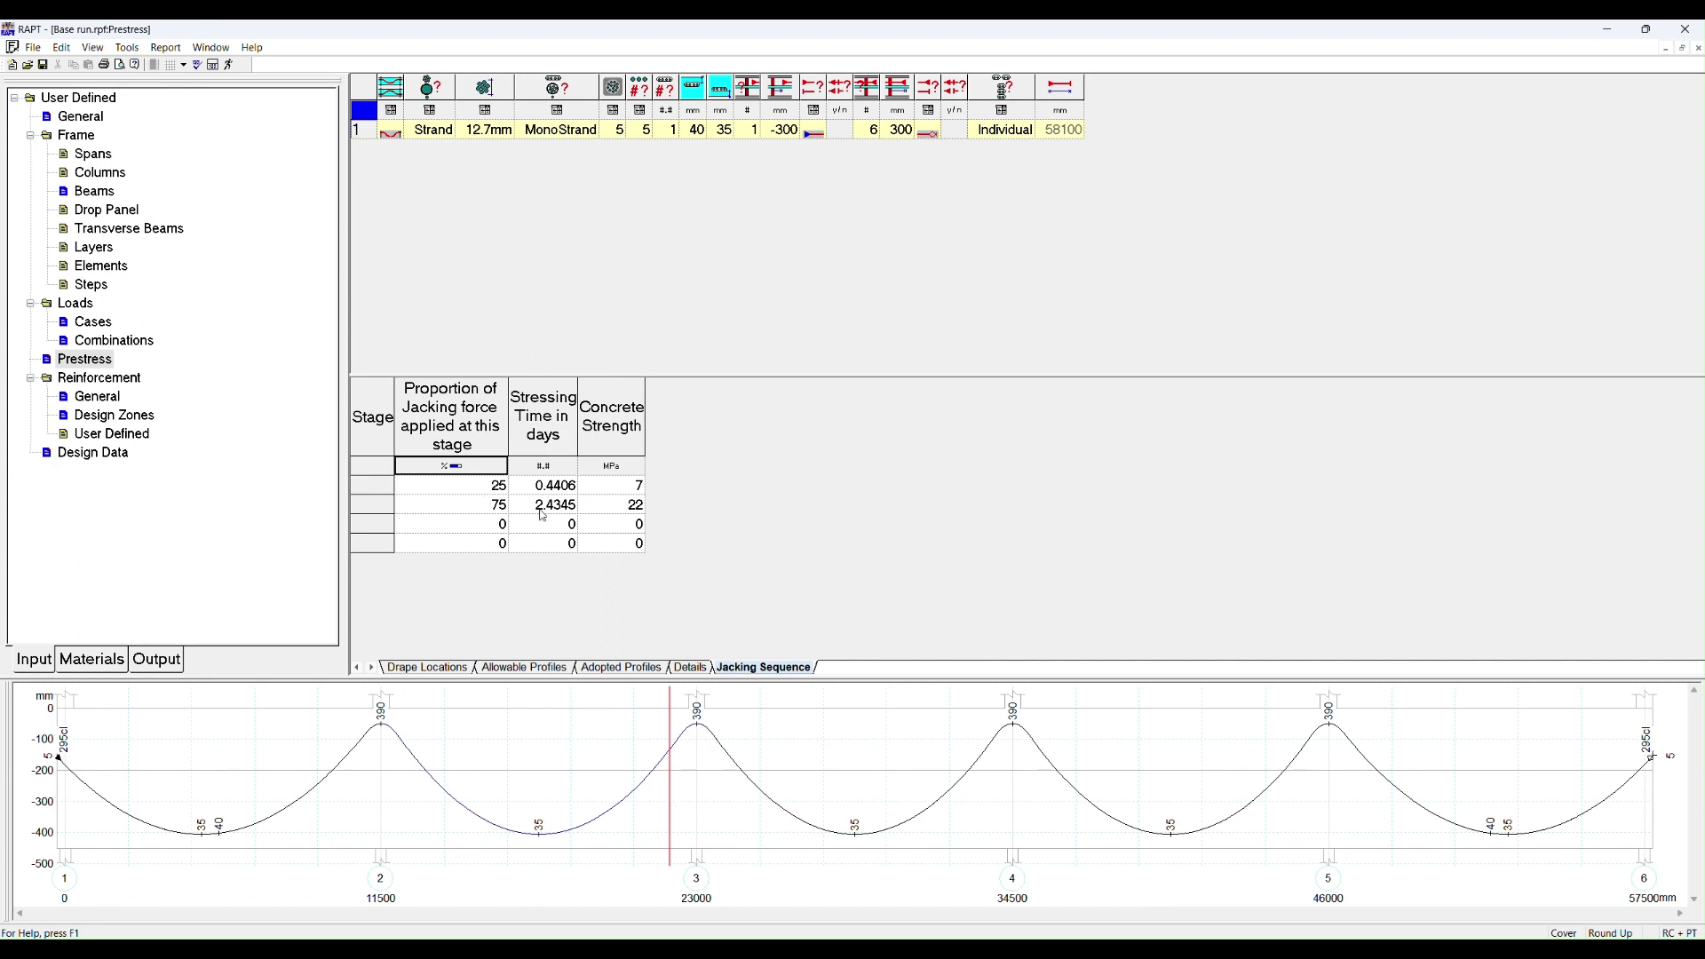
click(633, 494)
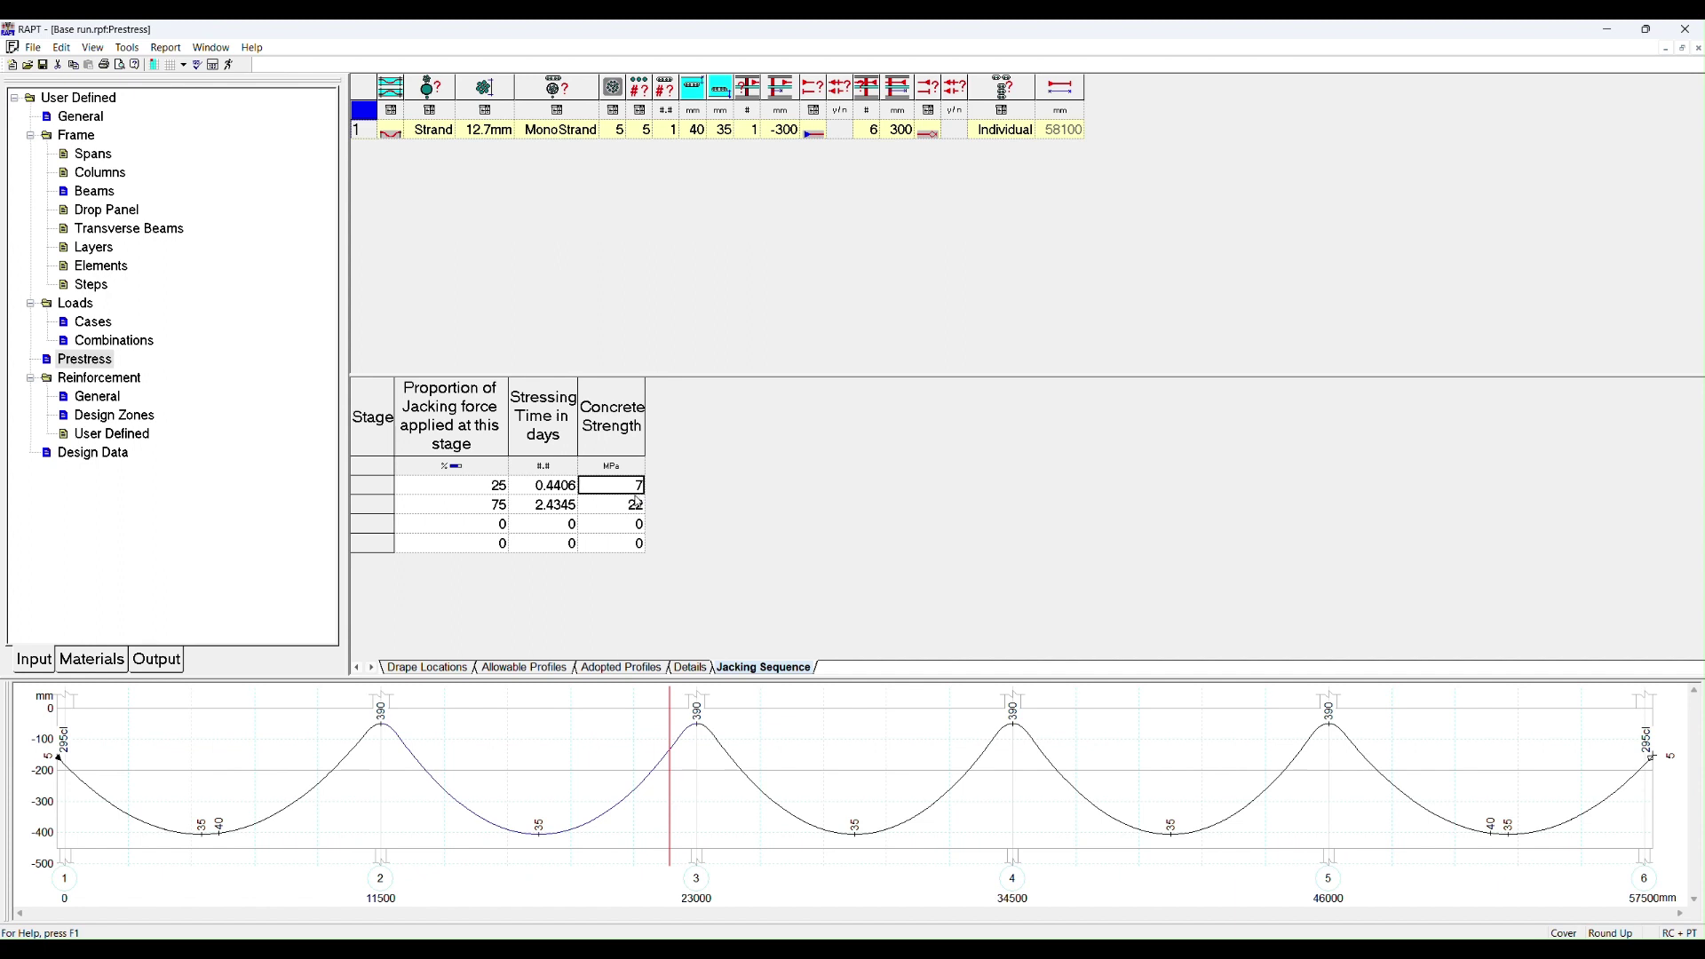
click(636, 504)
text(30)
key(Return)
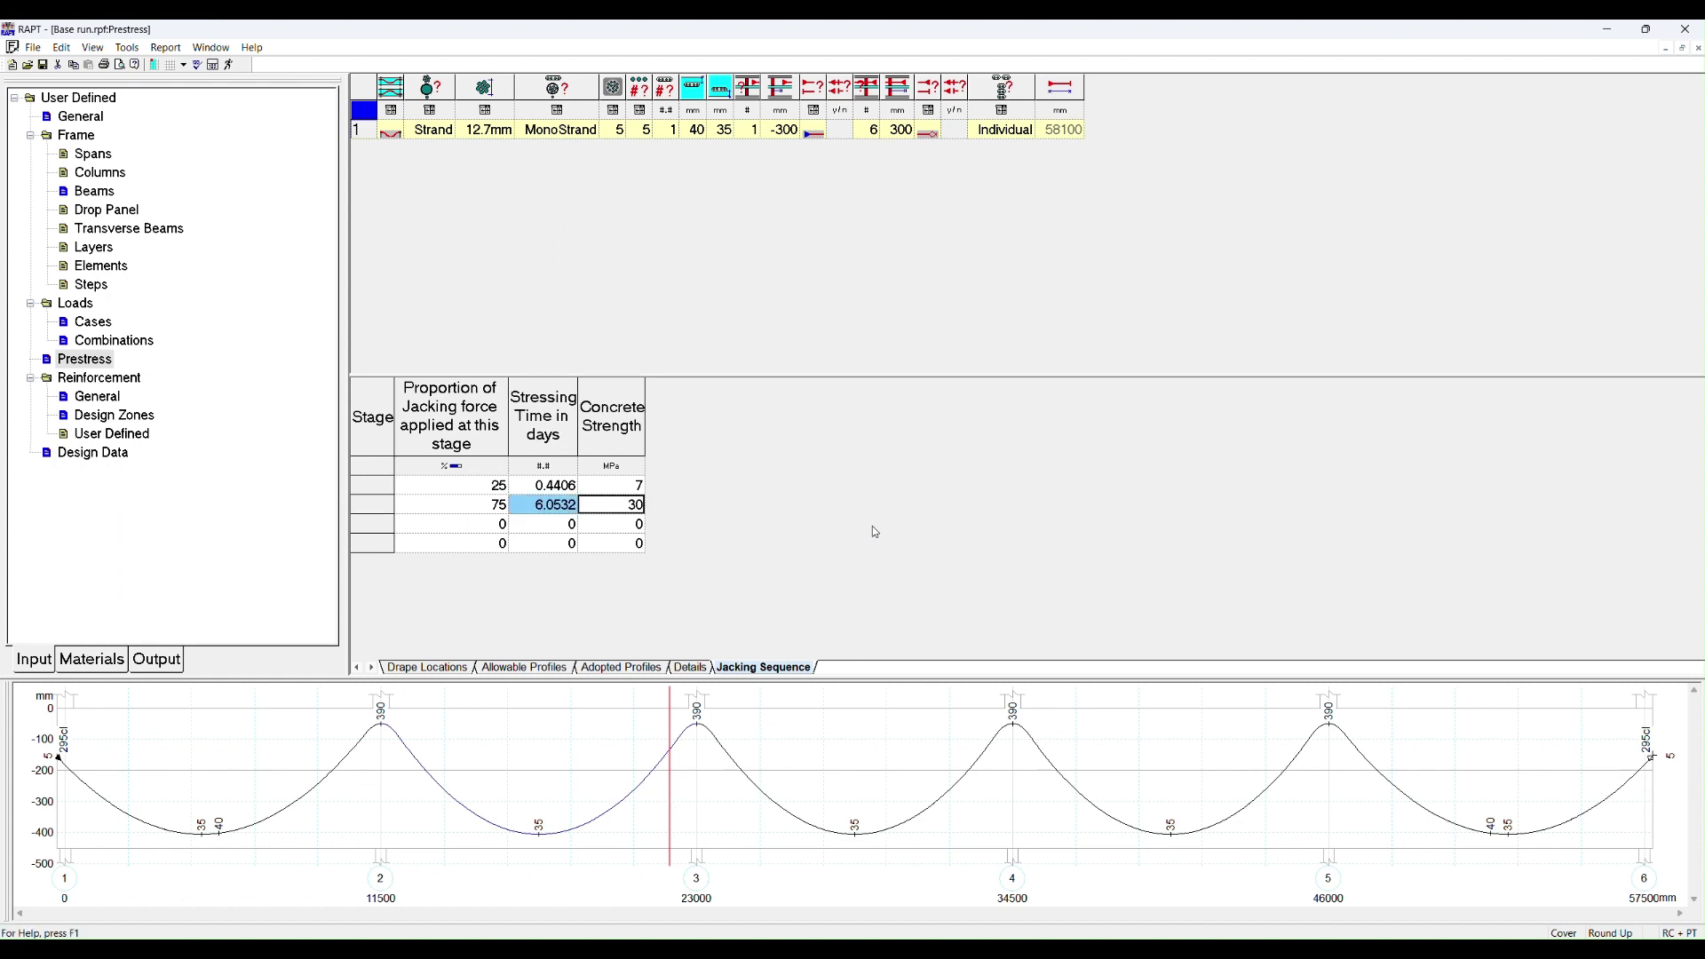
text(22)
key(Return)
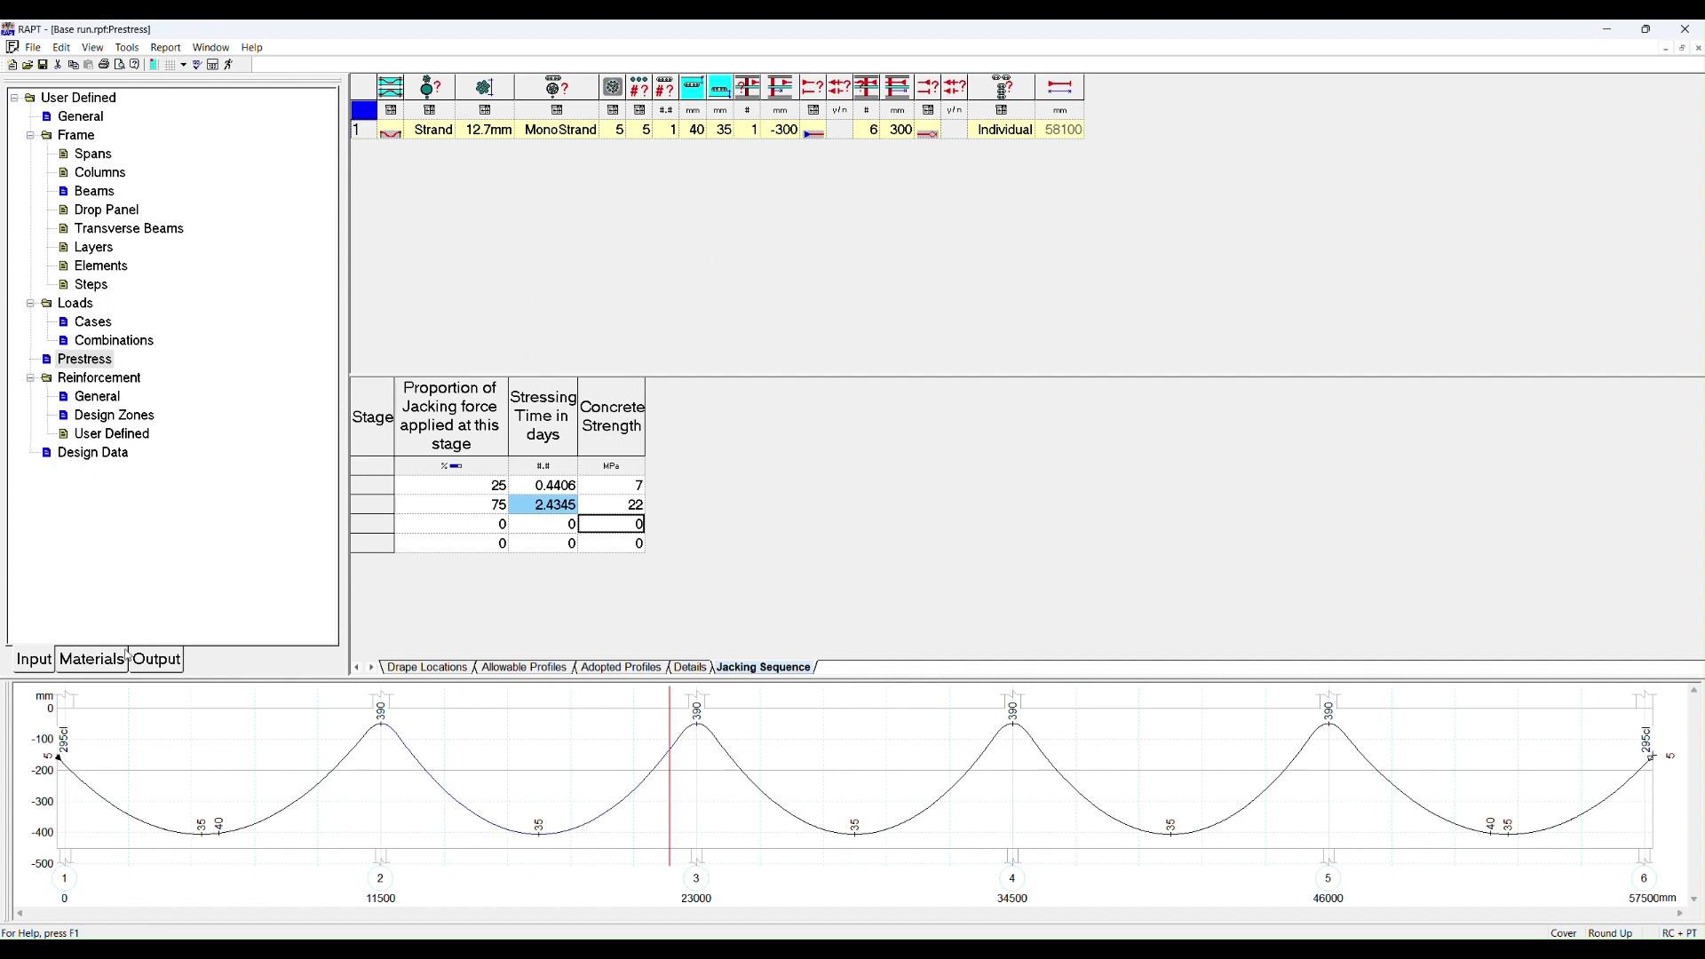
click(167, 664)
Display All Spans Loaded deflection graphics, peaking at -72.3 mm long-term in span 5.
scroll(320, 525, down, 4)
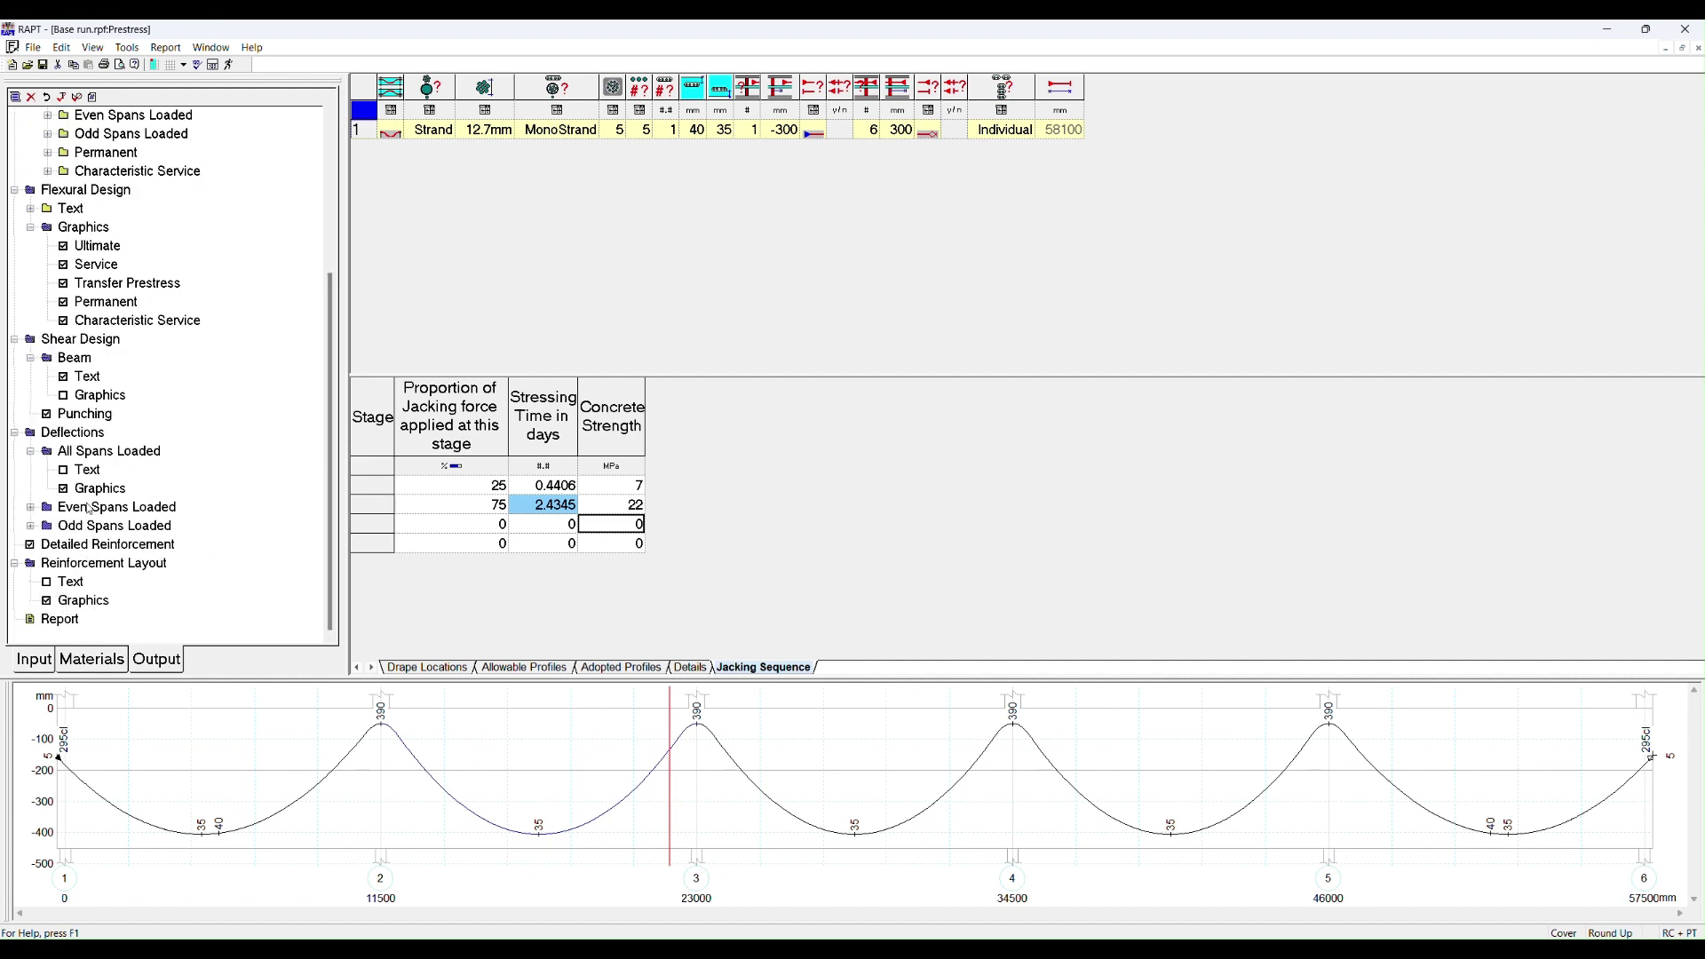
double_click(93, 490)
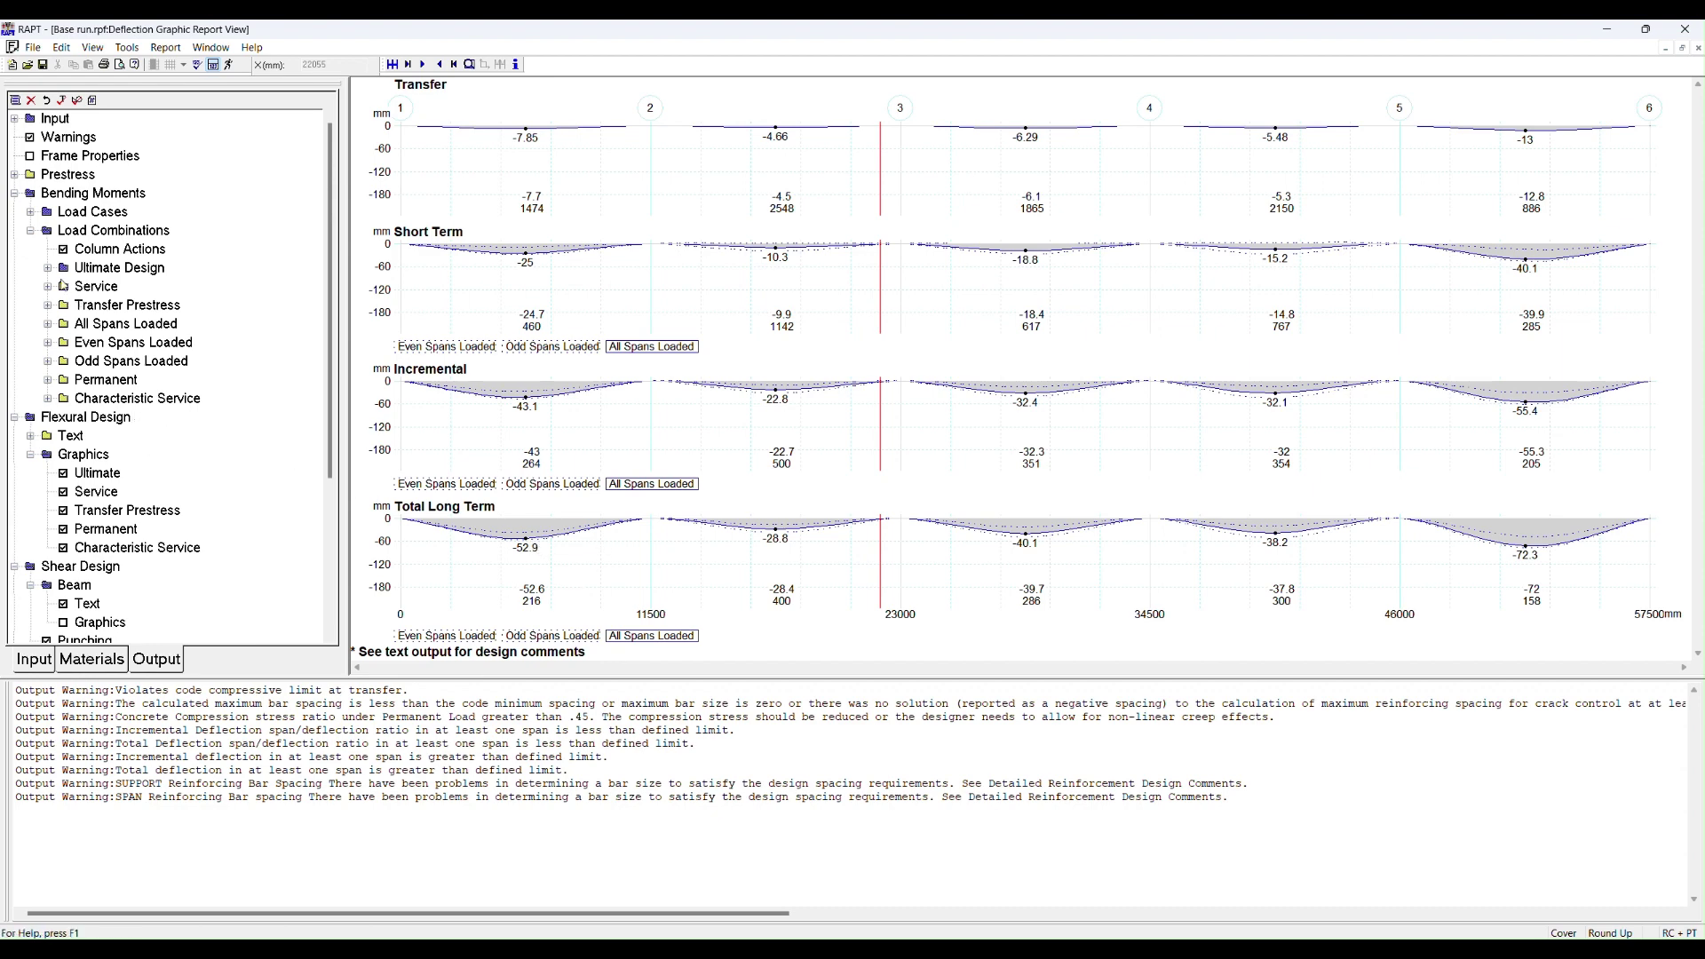
Show service stress graphs with axial prestress and read sections in spans 1 and 5.
click(90, 494)
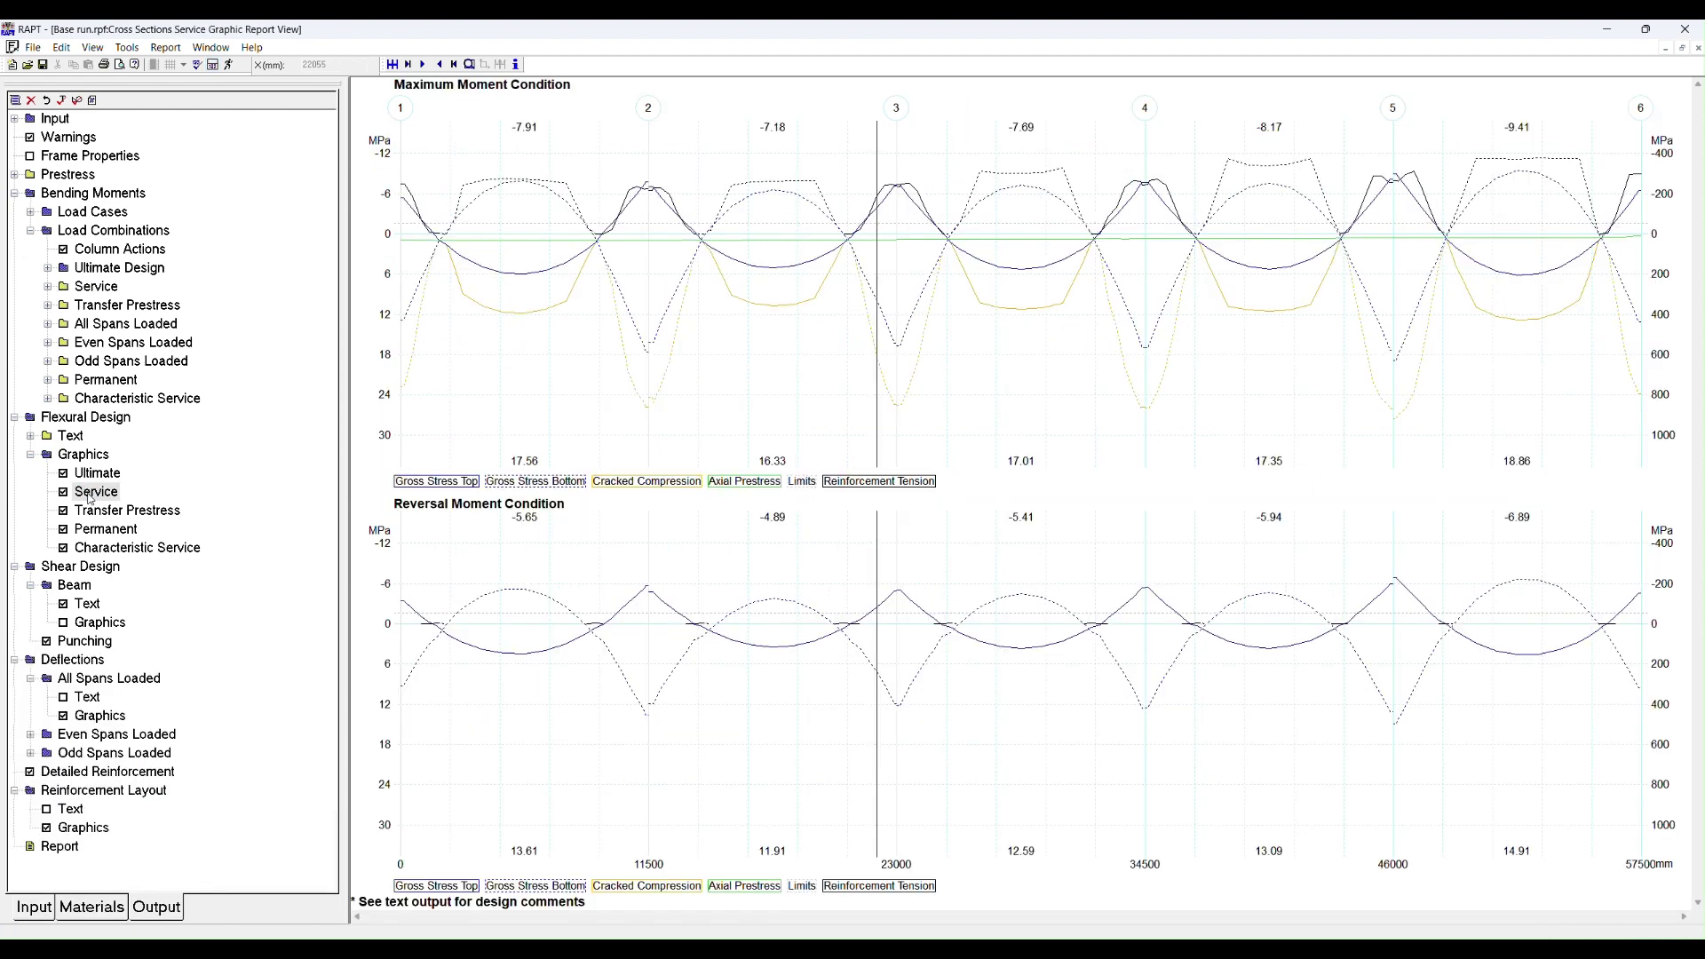
click(505, 258)
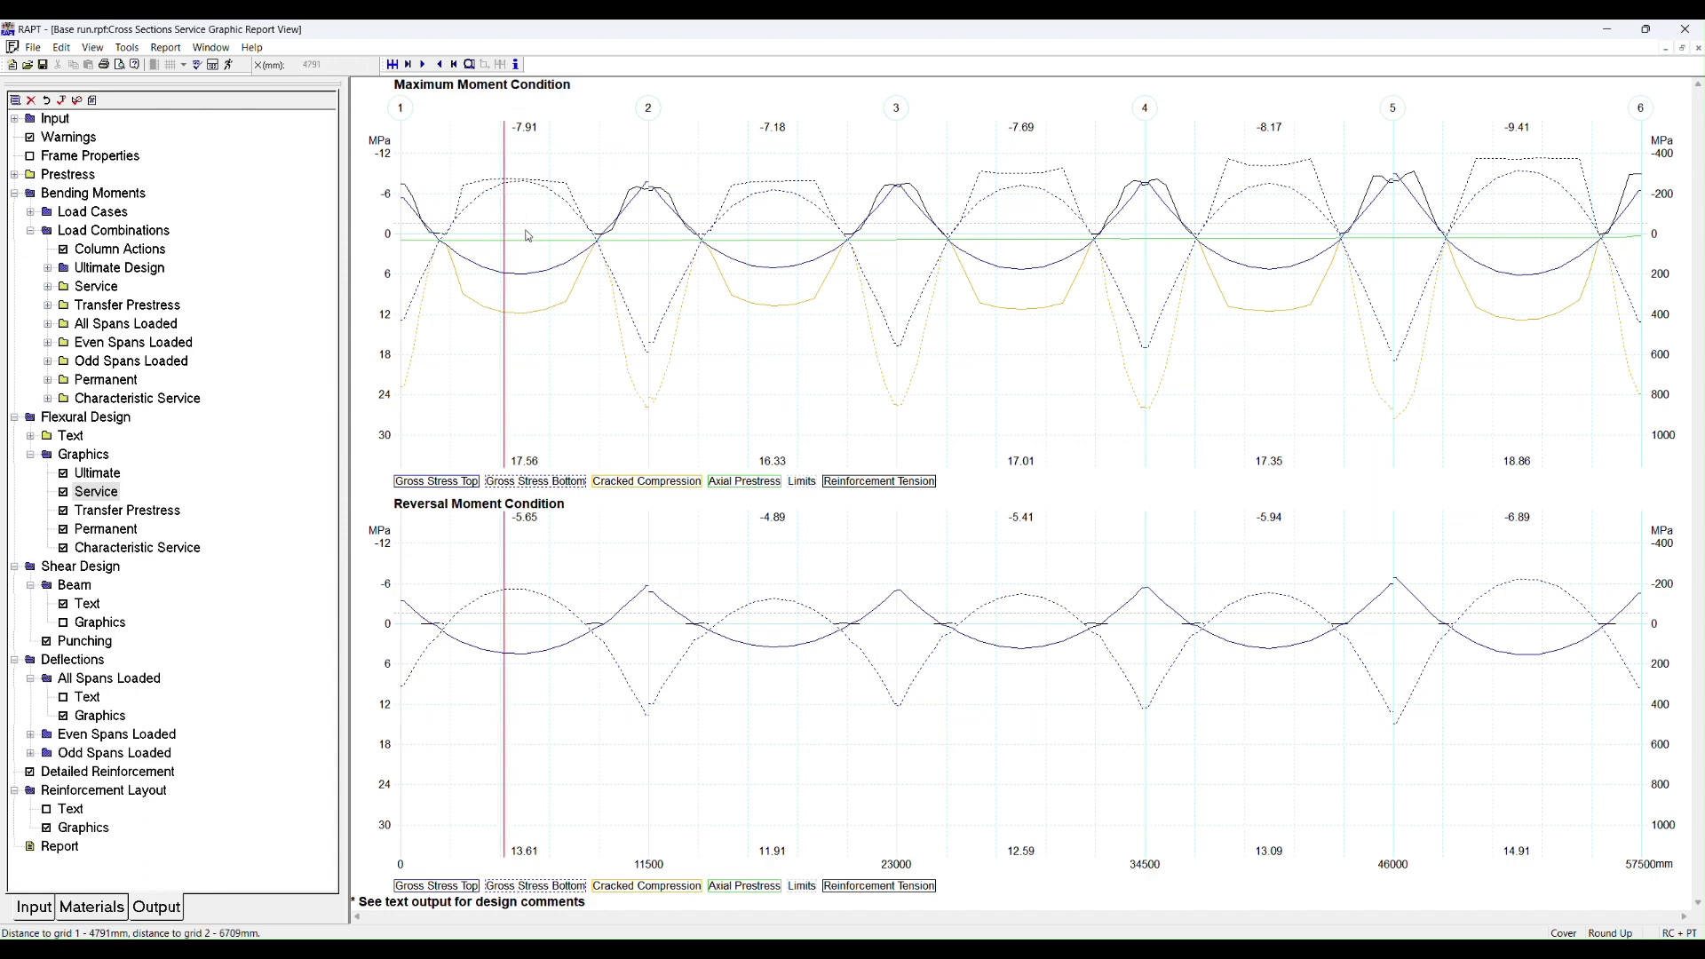
click(516, 66)
click(738, 481)
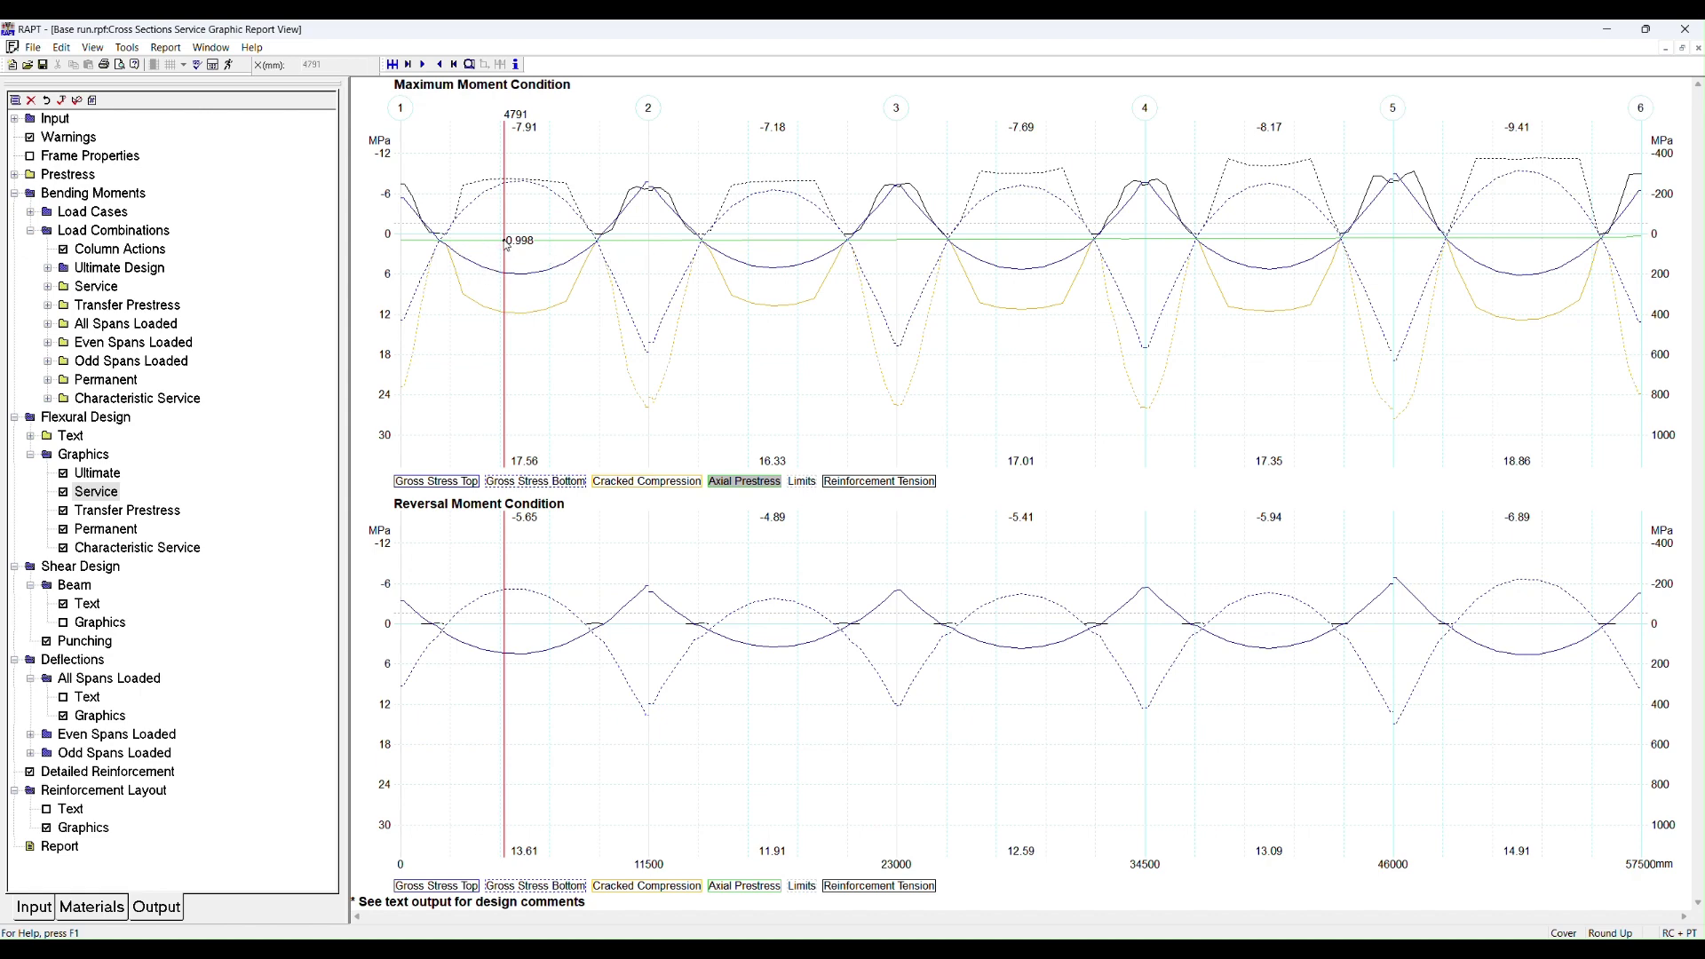
click(1560, 240)
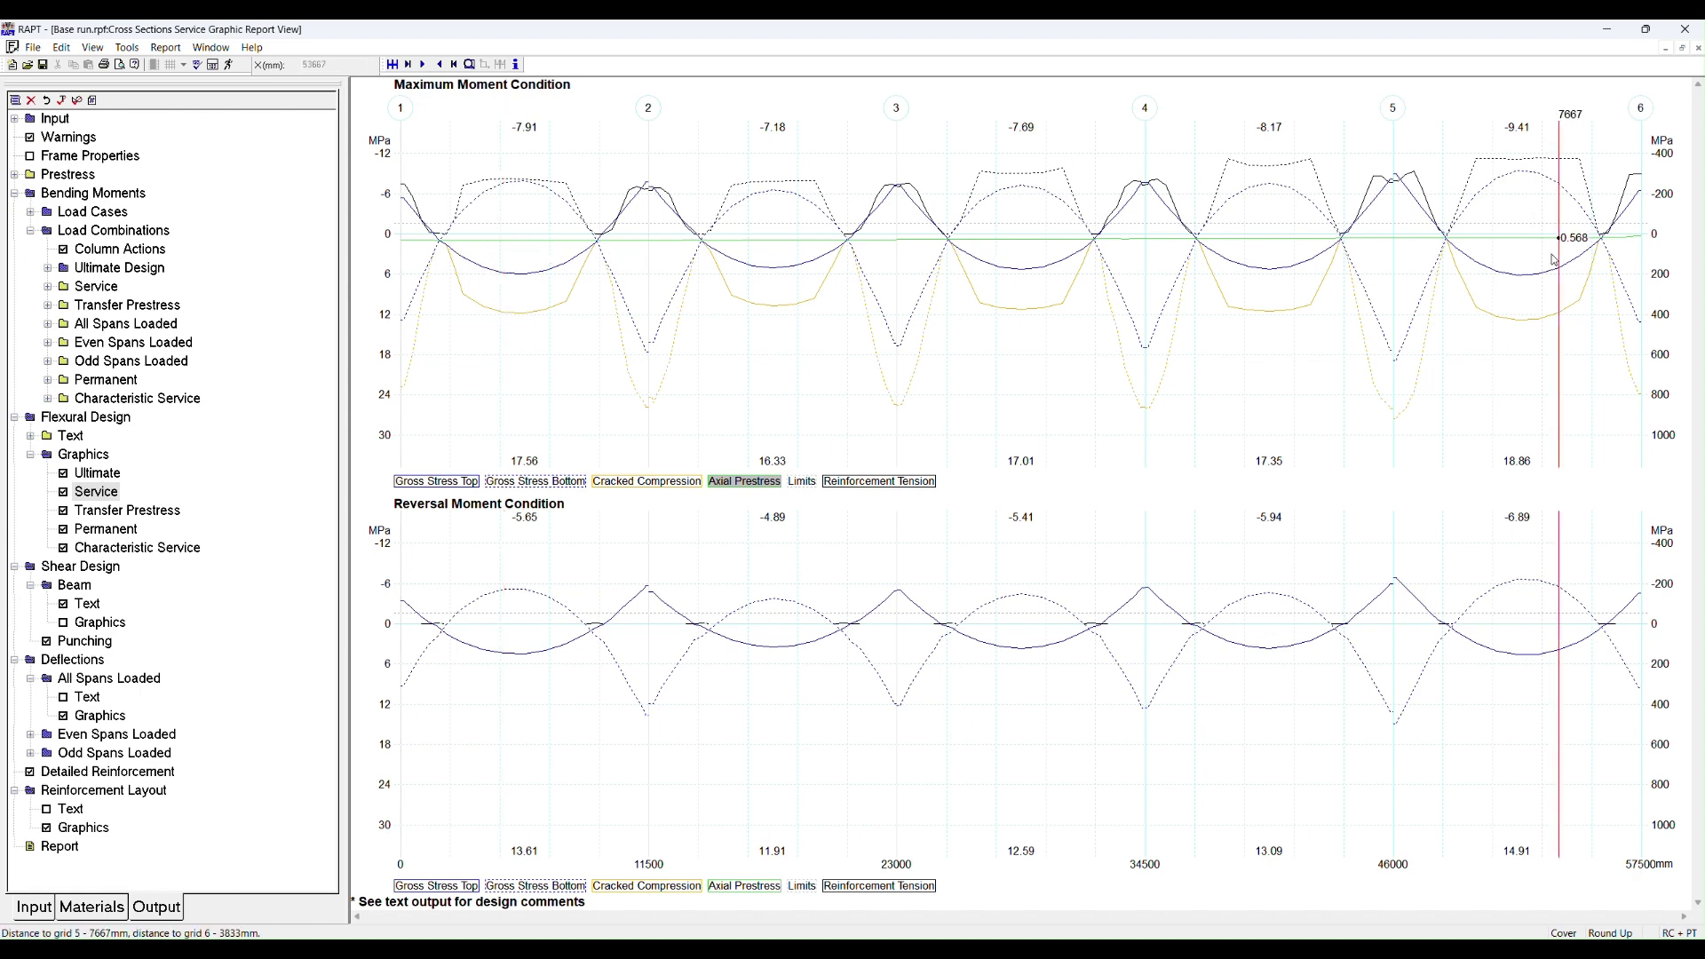
On the Drape Locations page, change the tendon row's Number of Tendons to 3.
click(41, 909)
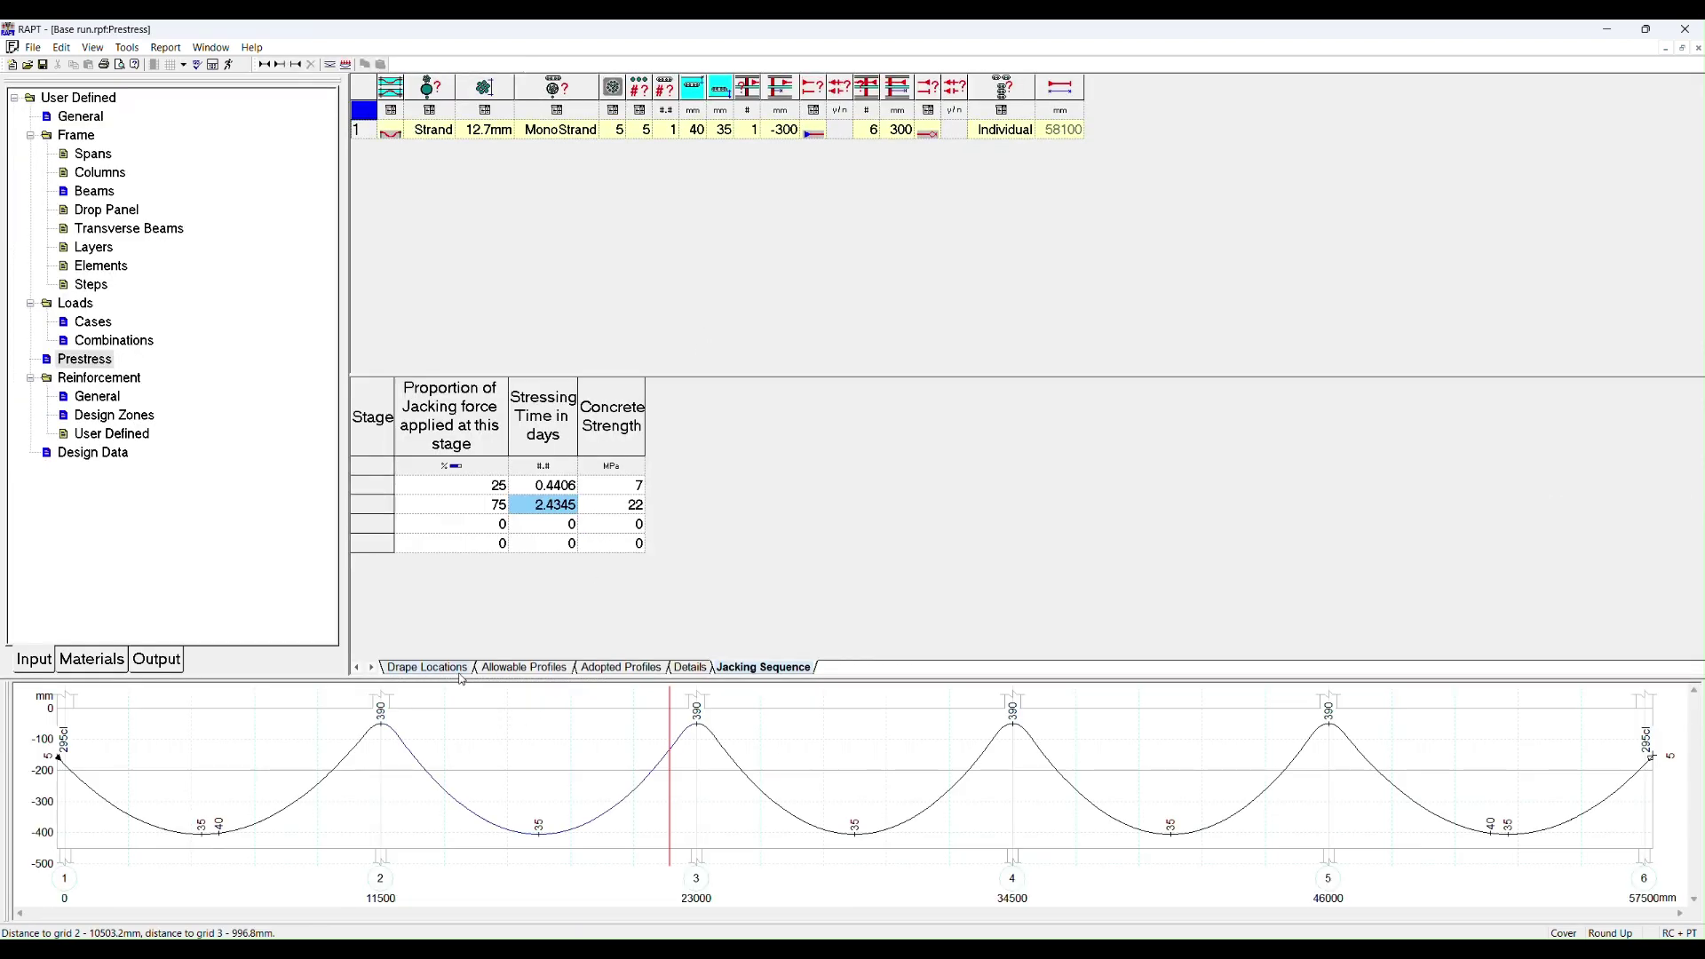
click(428, 667)
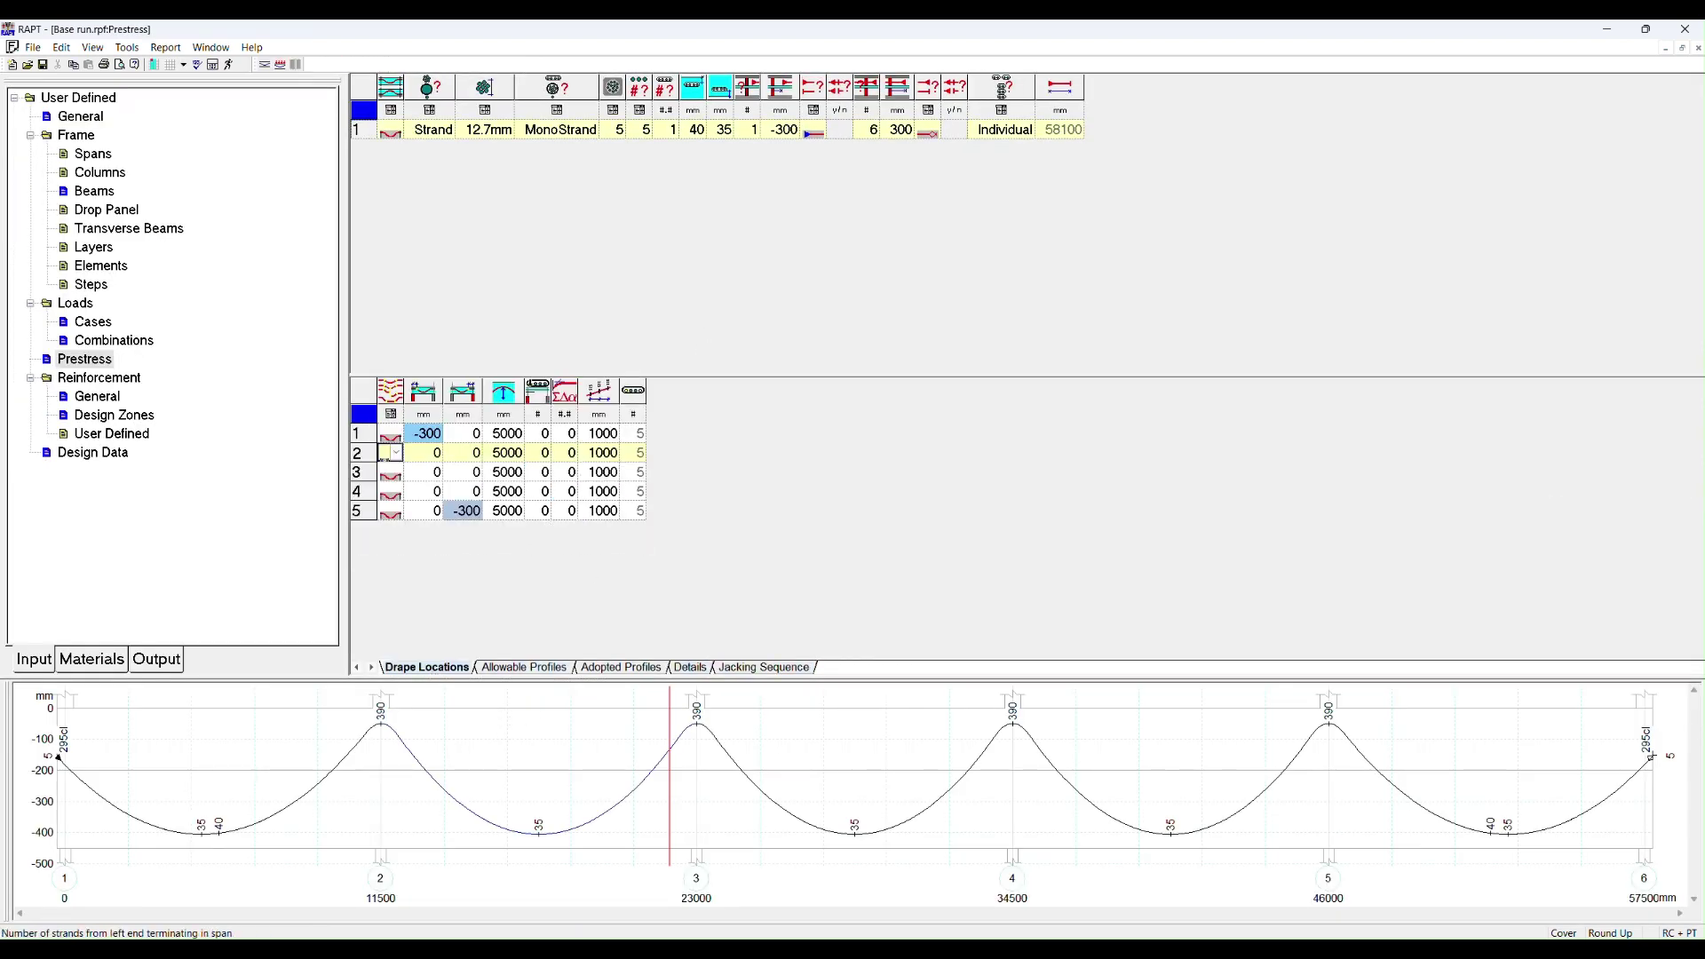
click(564, 133)
click(674, 131)
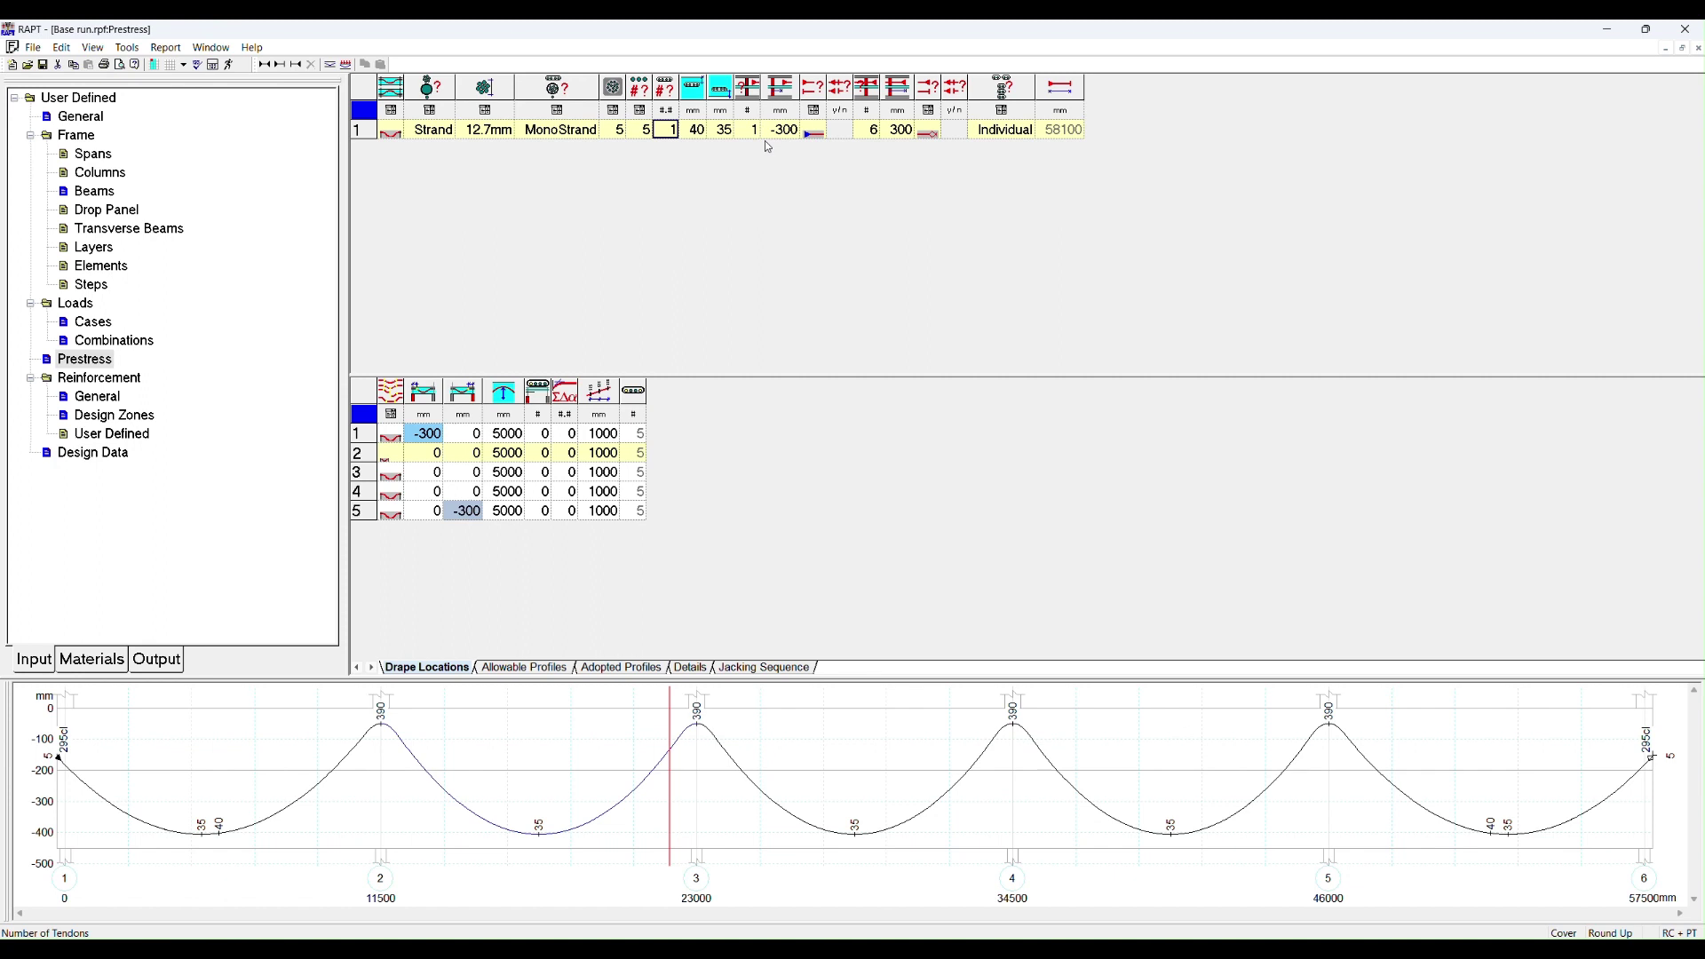
text(3)
key(Tab)
Recheck the reinforcement layout and All Spans Loaded deflections, now peaking at -23 mm.
click(165, 666)
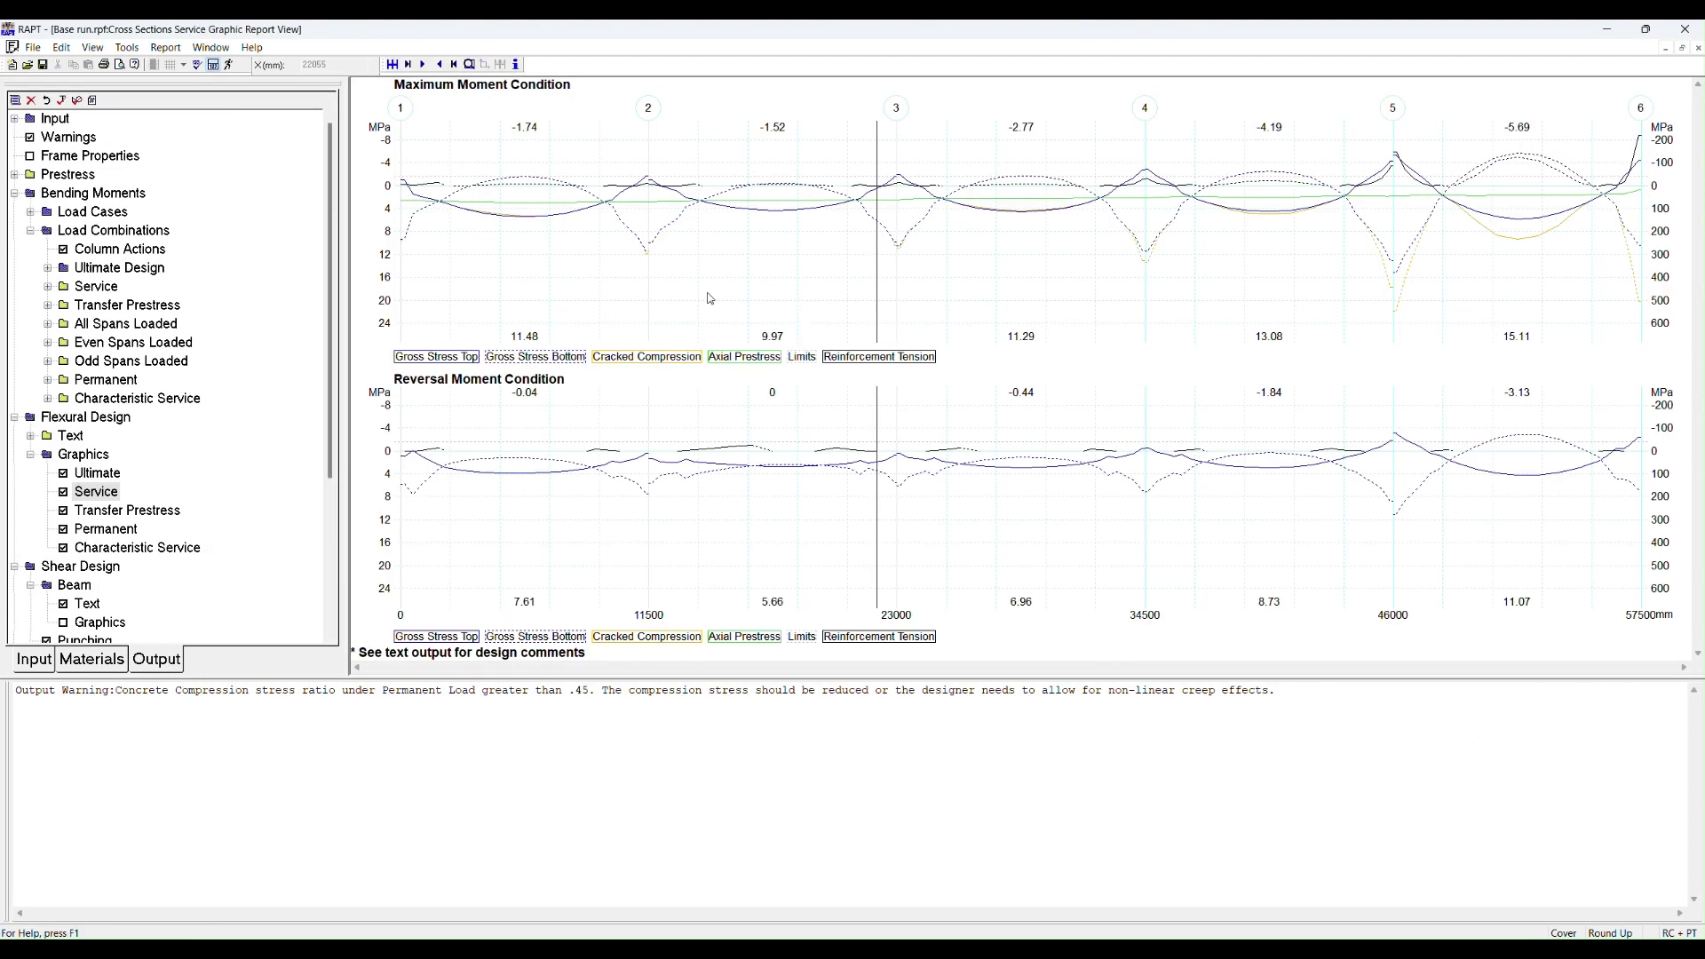
drag(330, 444, 333, 595)
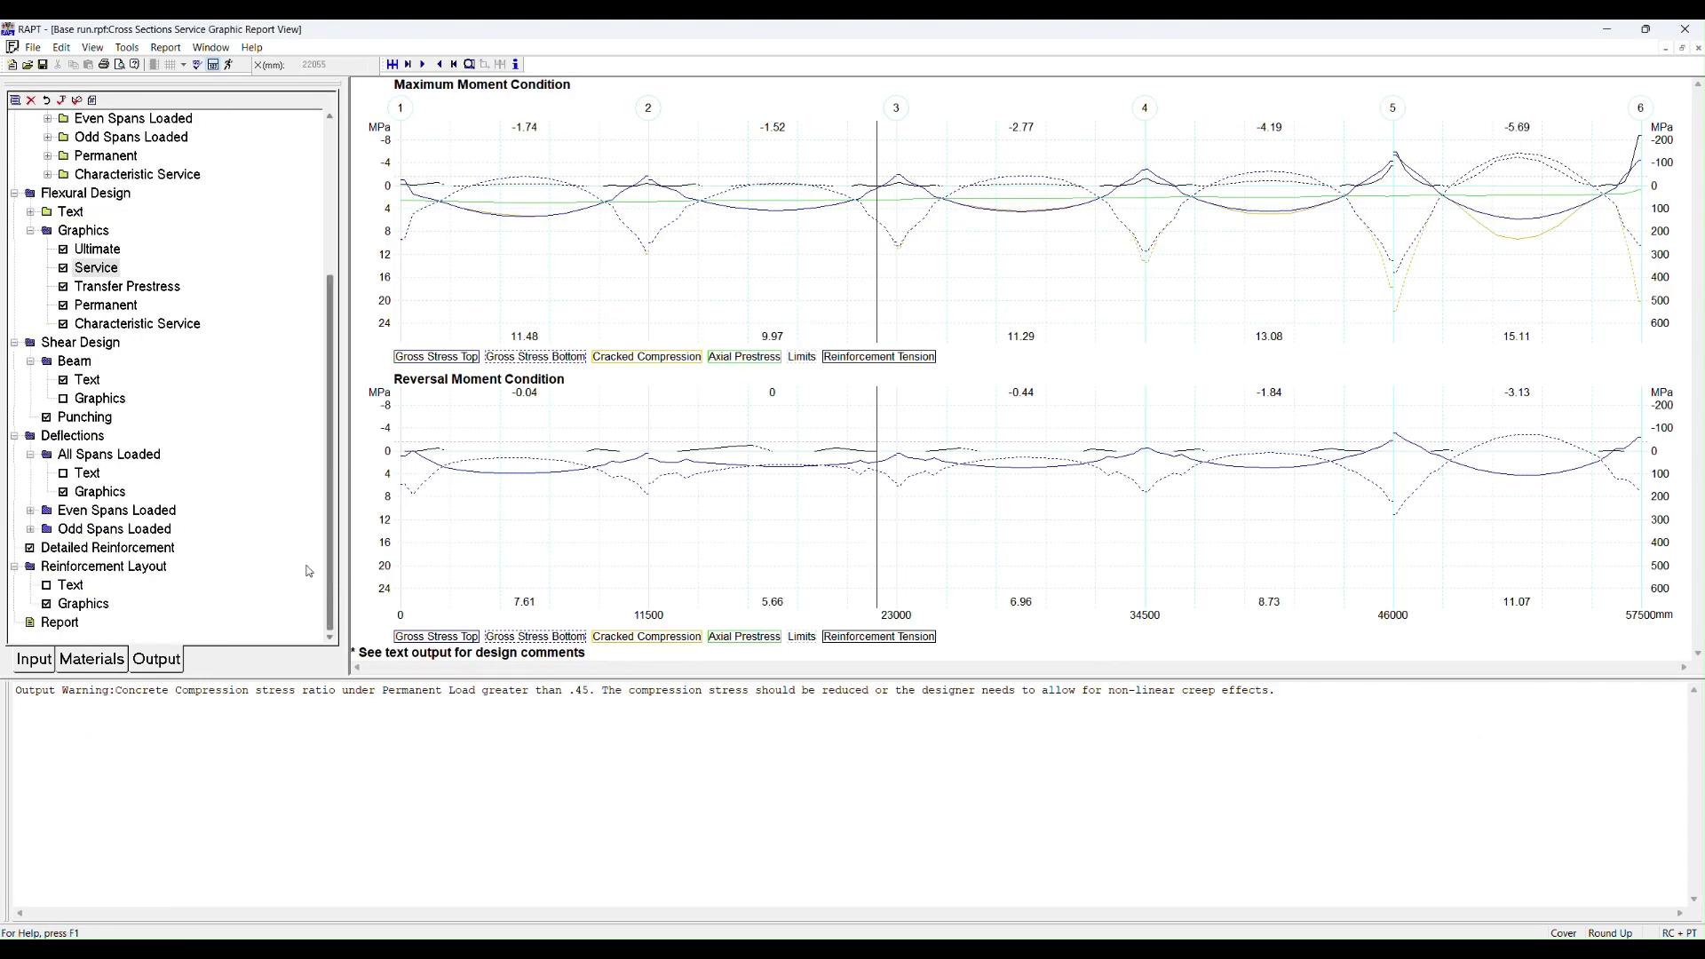
click(84, 604)
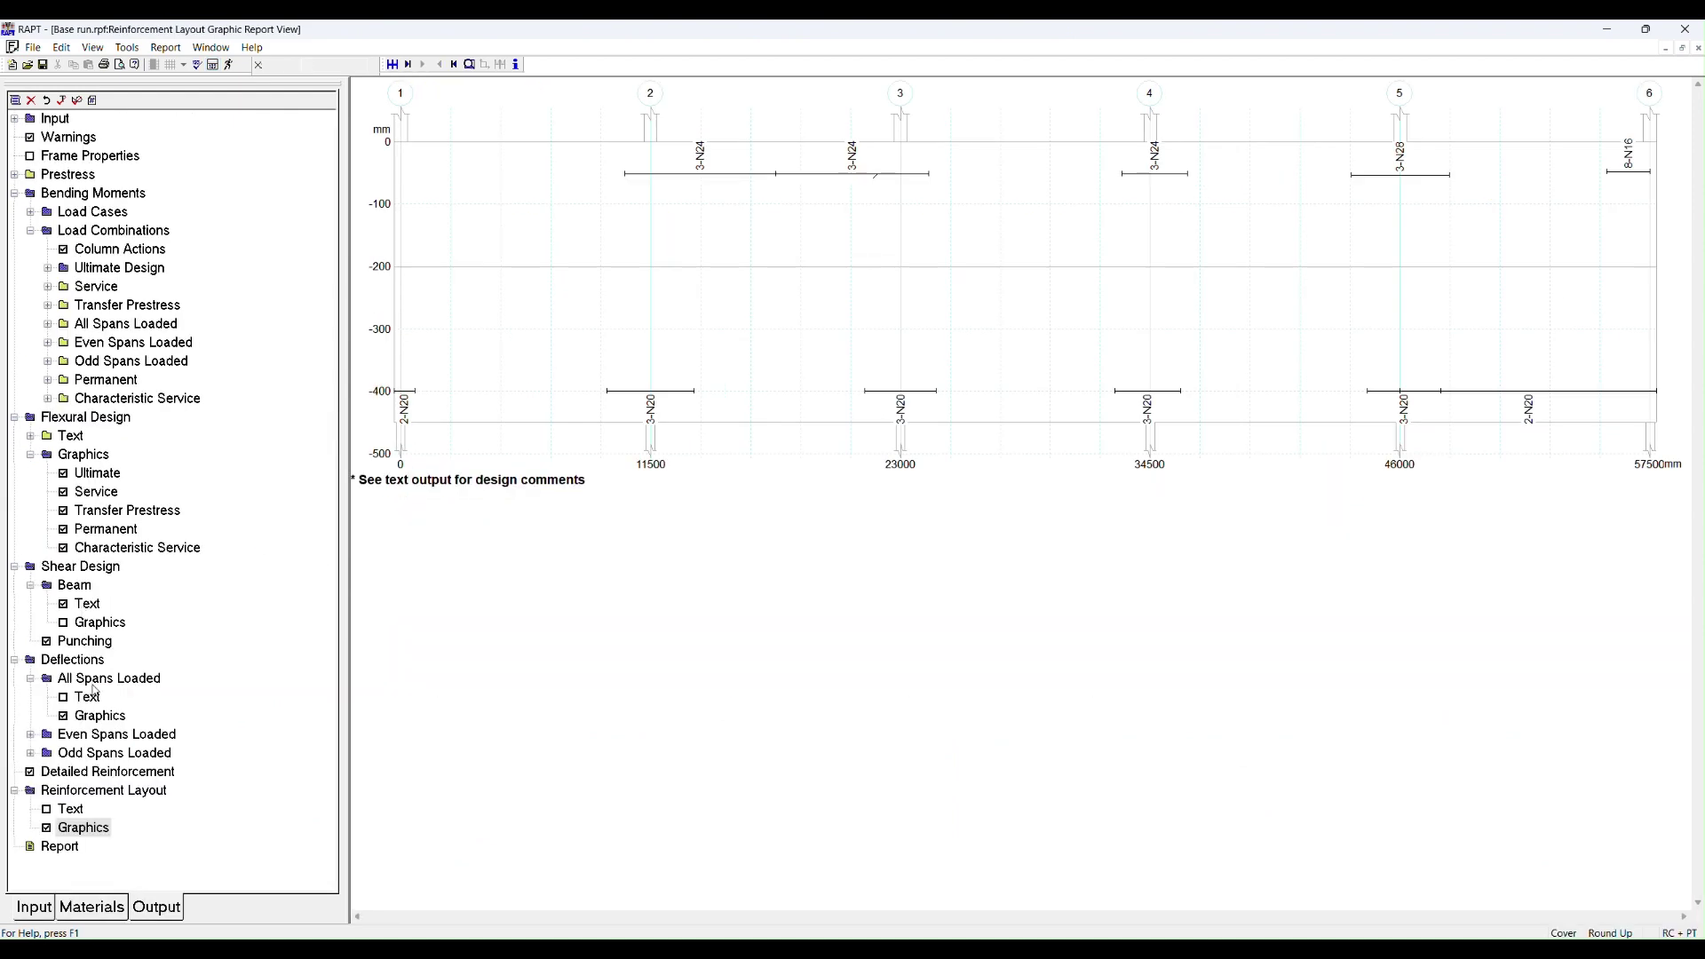
click(96, 716)
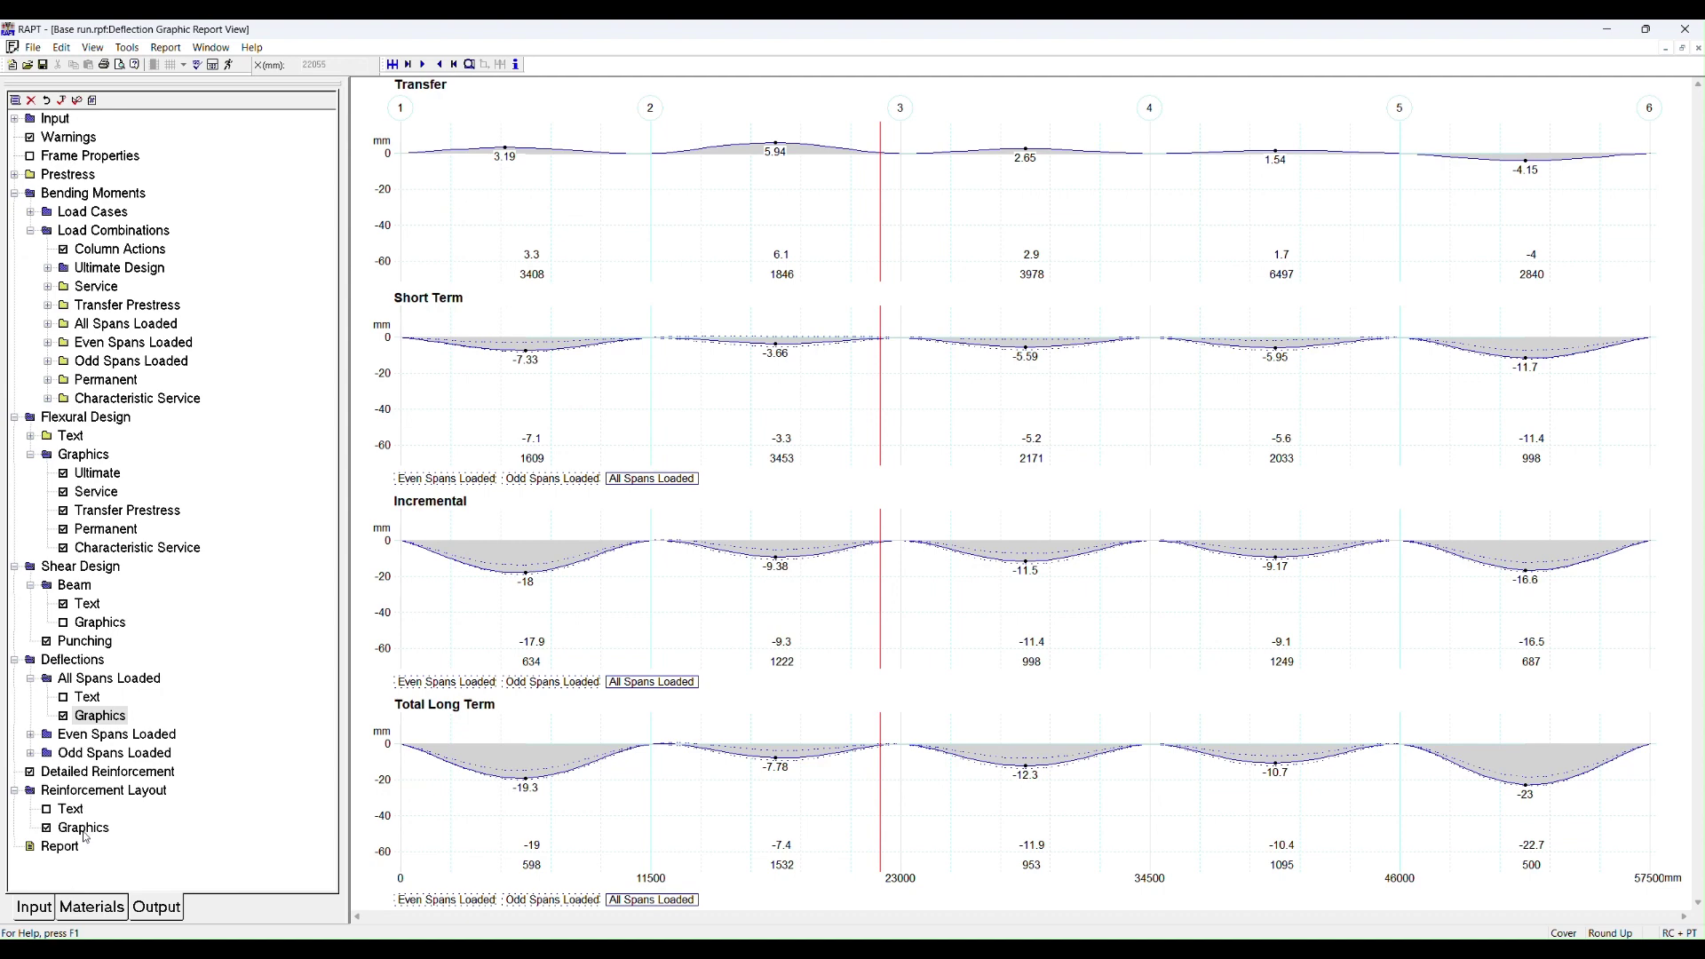
Read service stresses with axial prestress near support 2 and span 5, then view reinforcement layout.
click(96, 497)
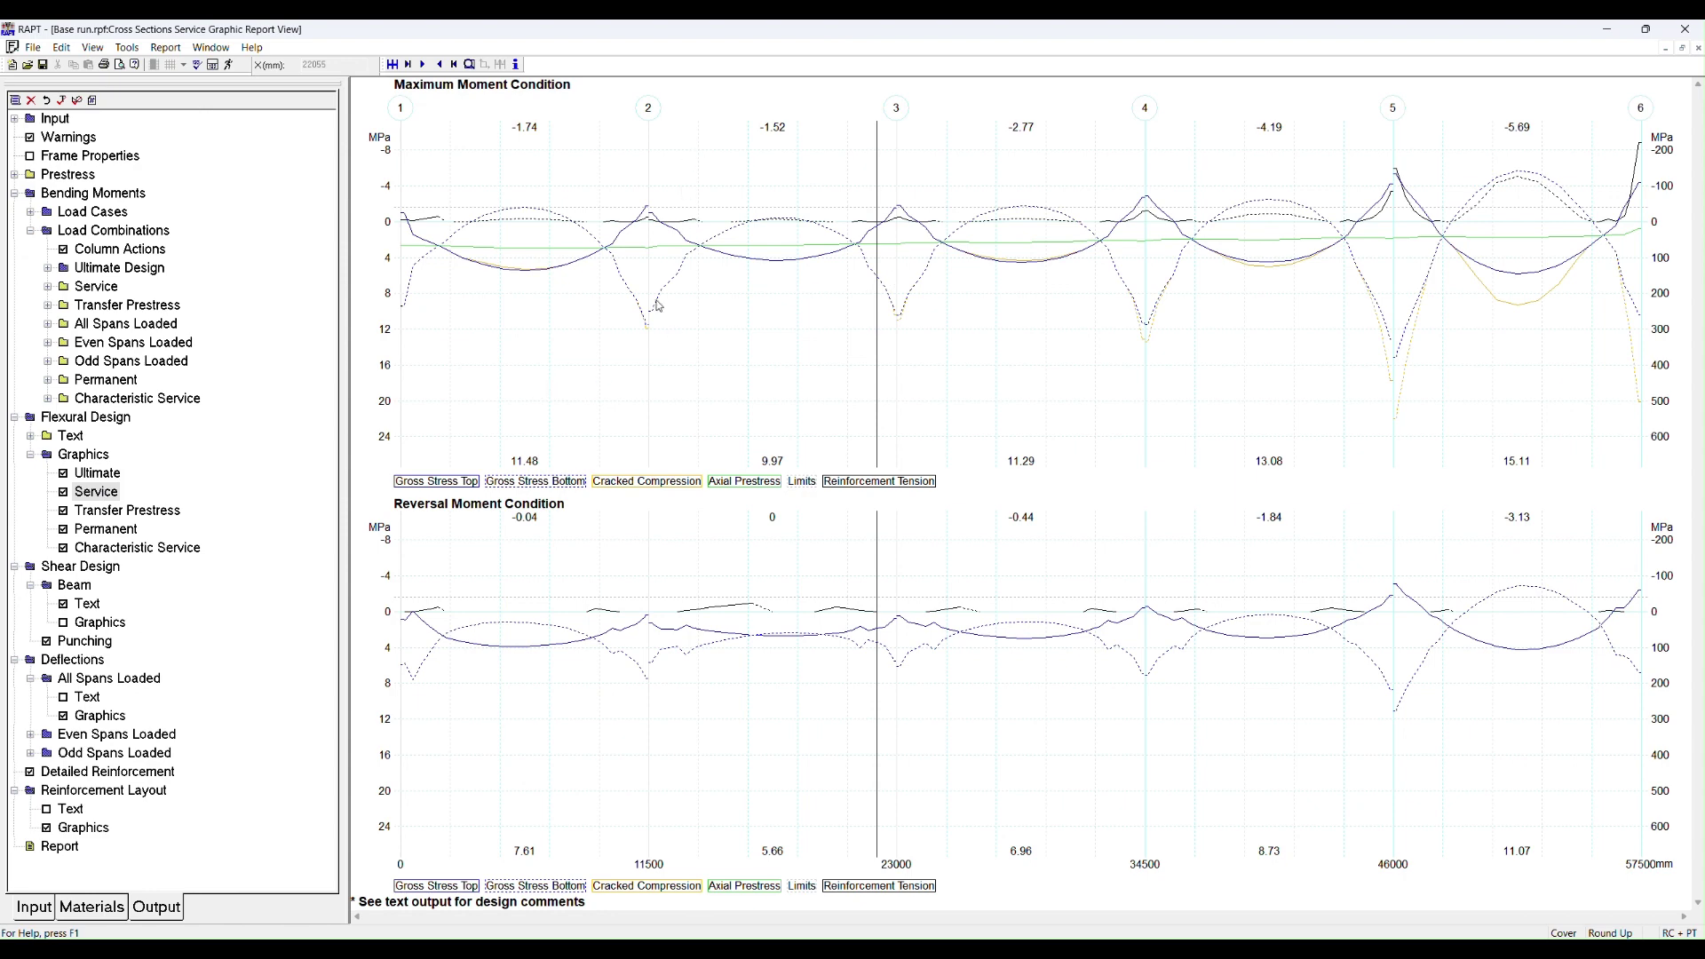
click(762, 483)
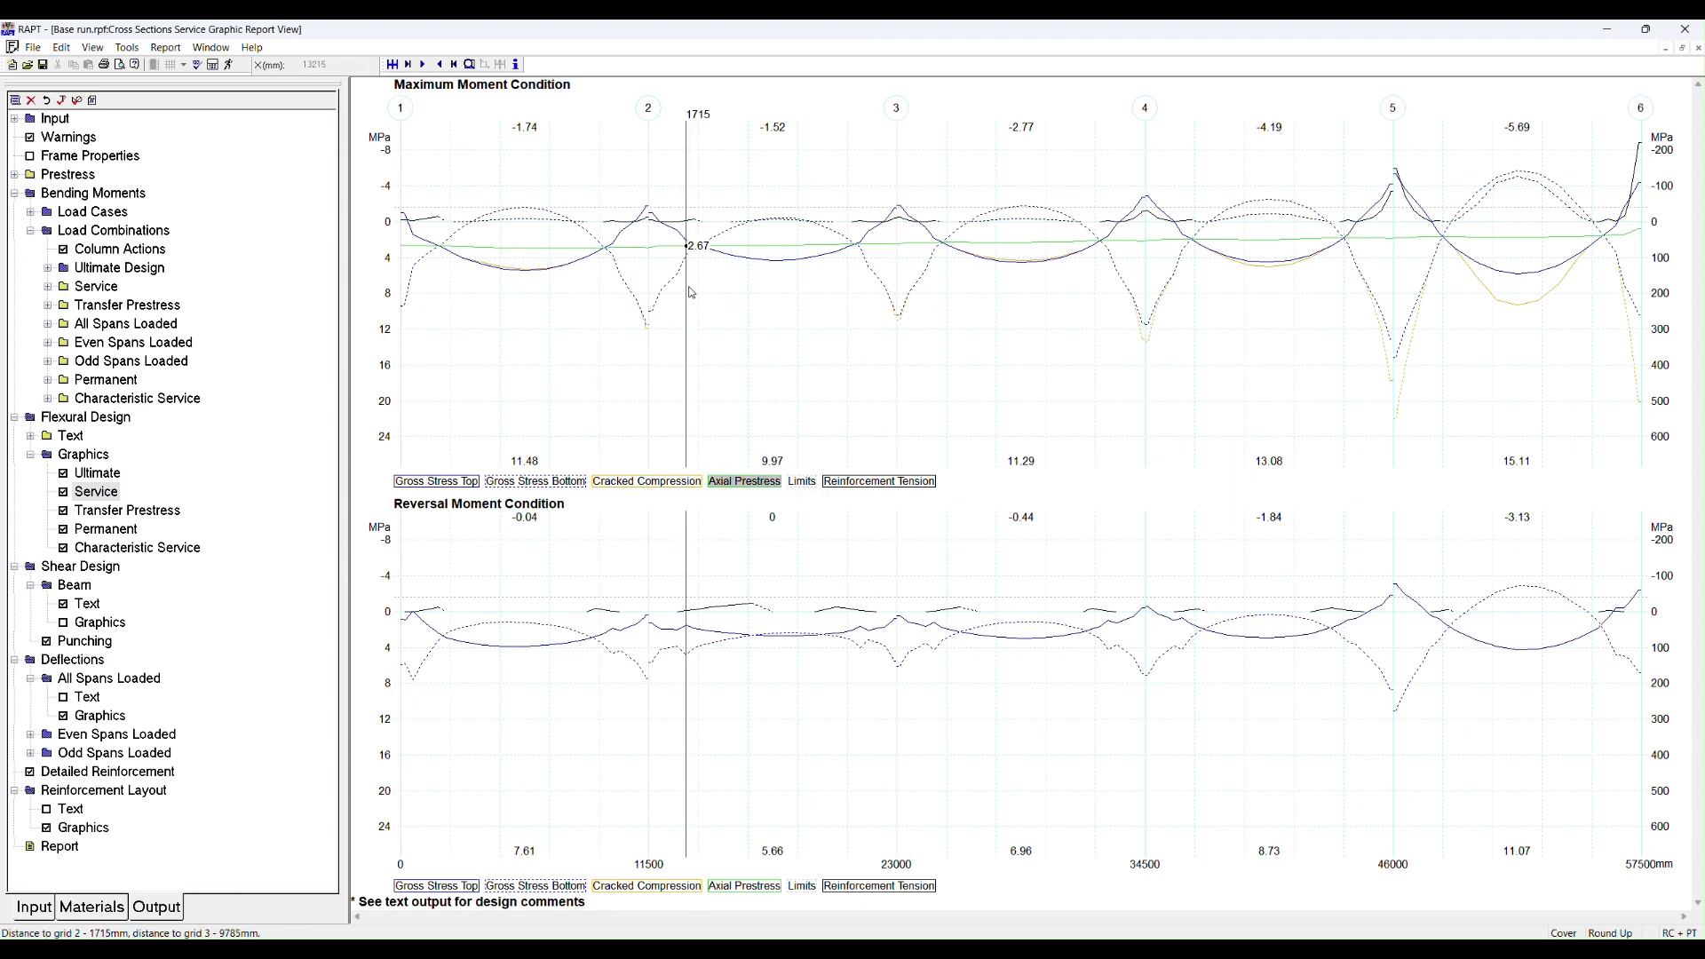
click(438, 289)
click(1581, 282)
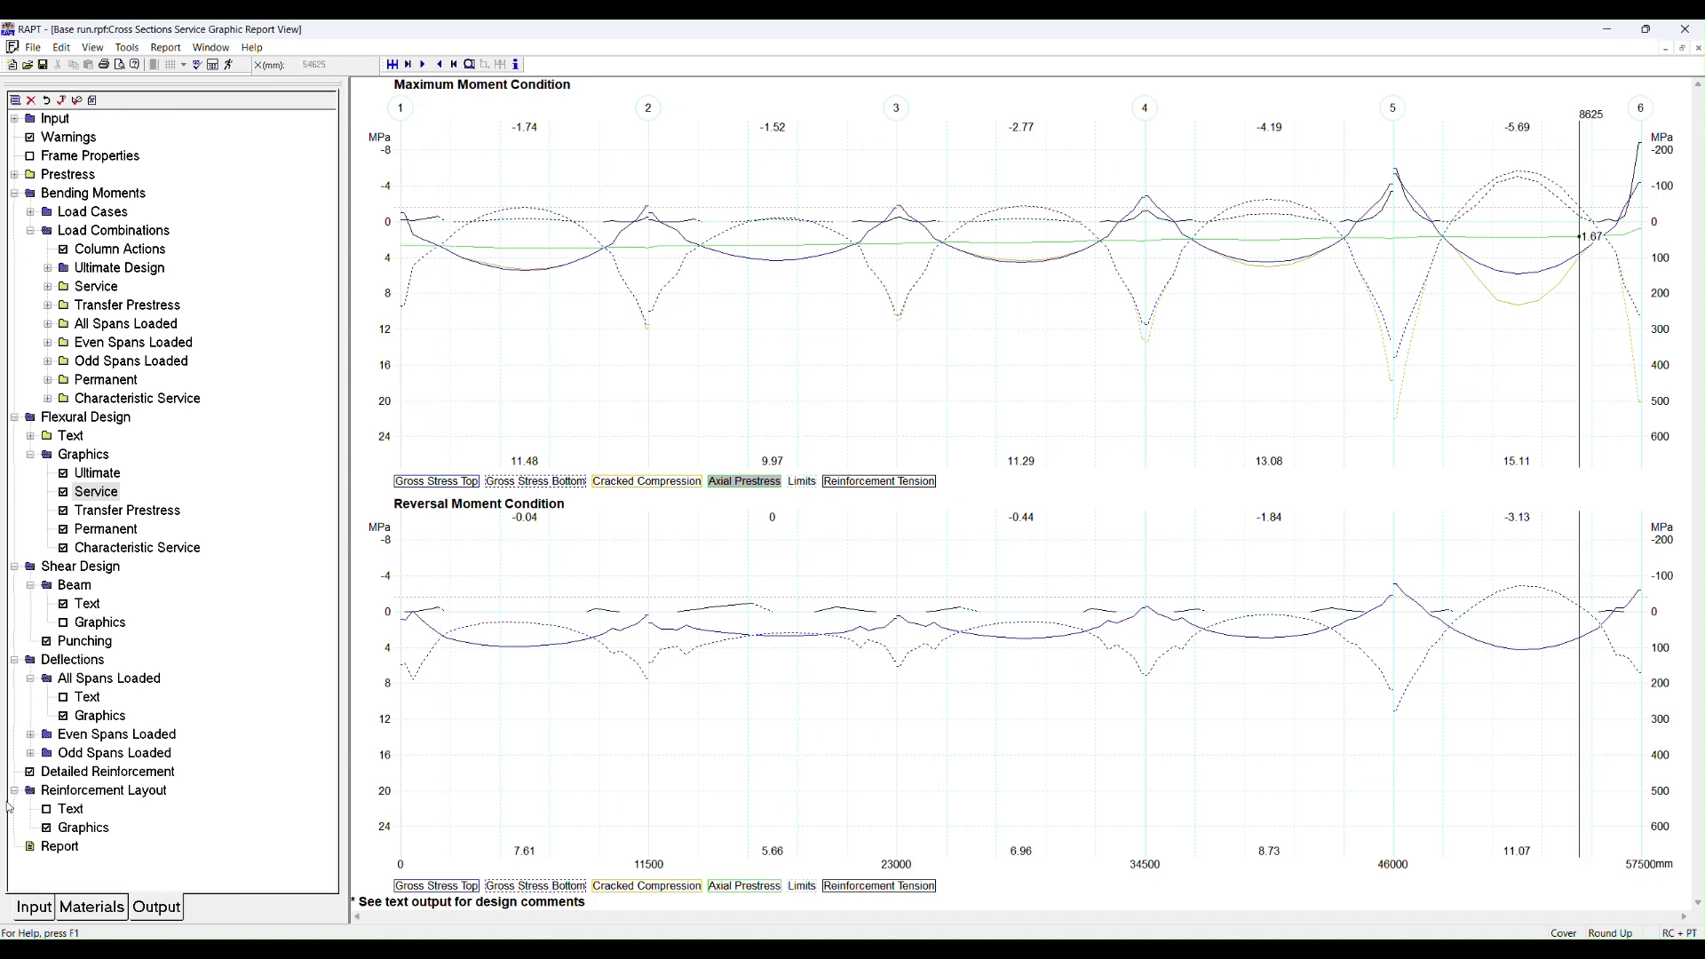
click(85, 828)
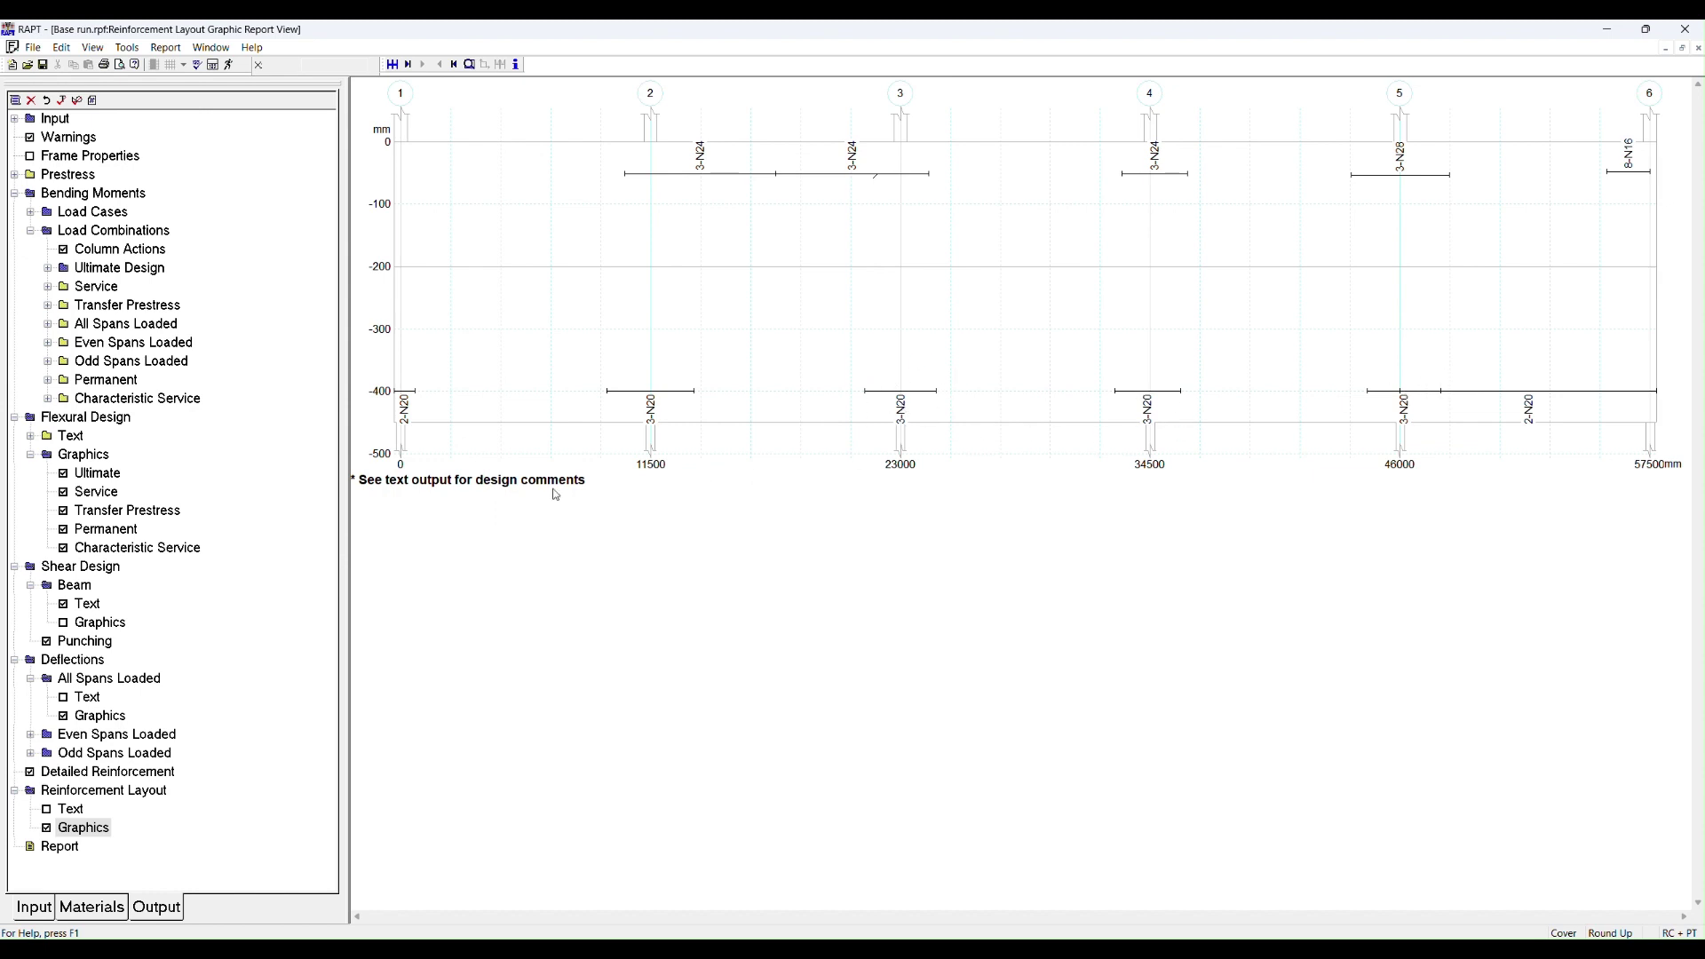
Read ultimate design values and initial neutral axis depth near supports 2 and 3, then return to Input.
click(96, 475)
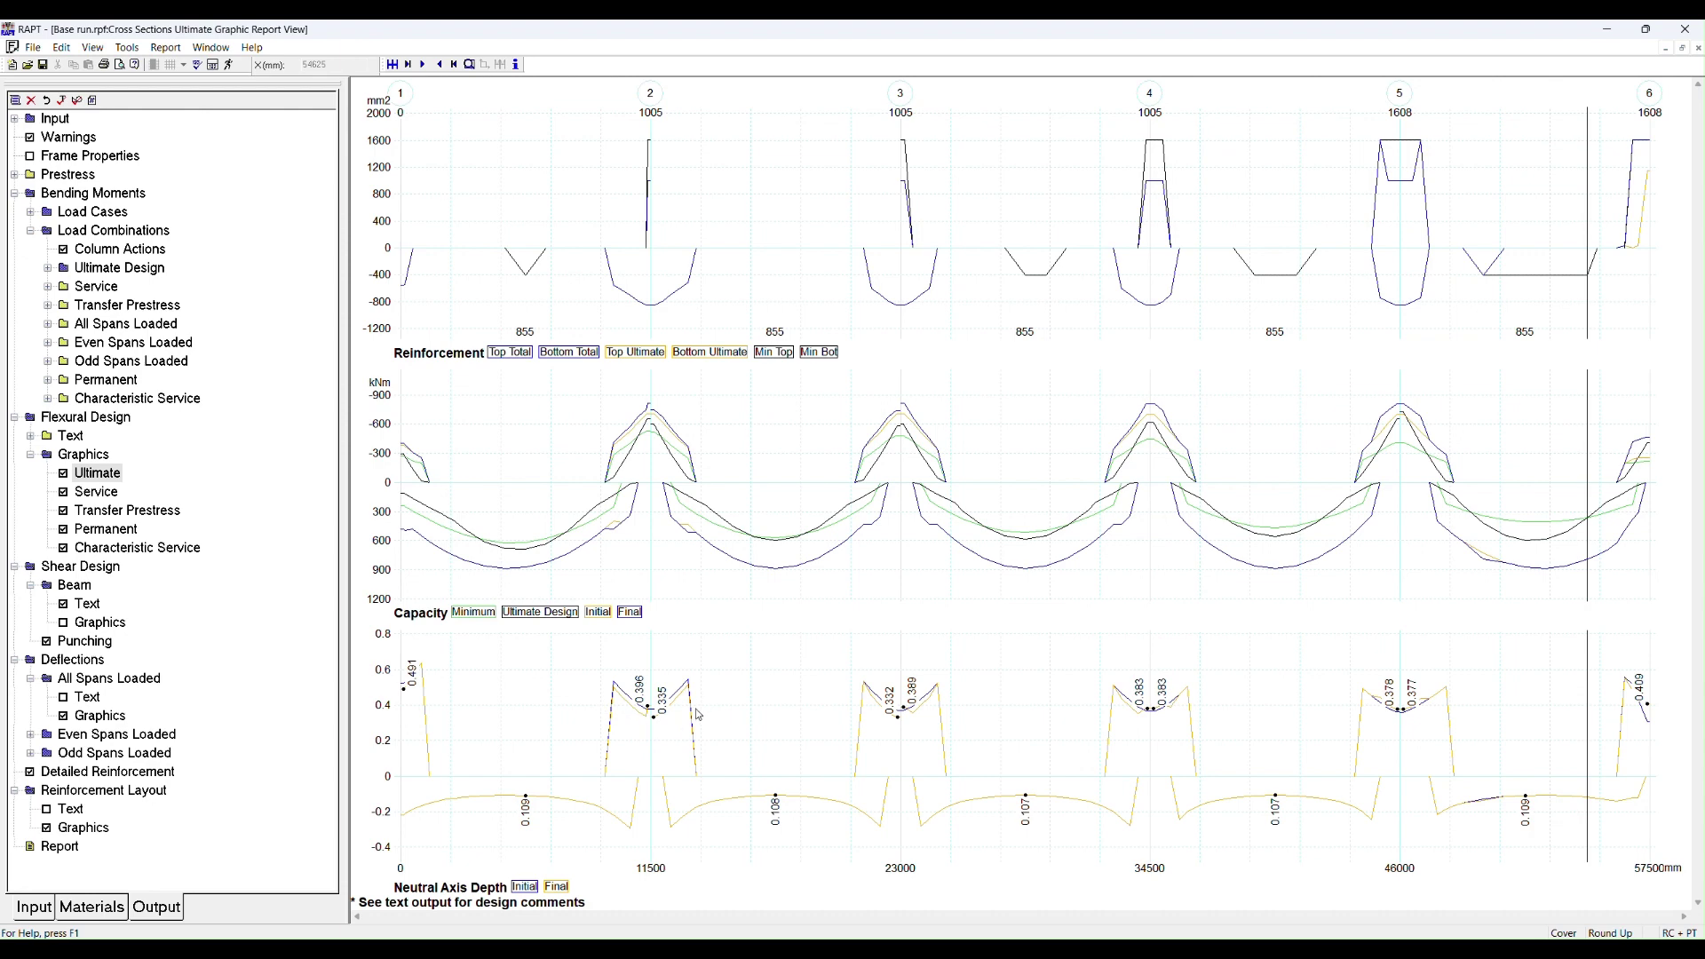
click(638, 709)
click(631, 701)
click(920, 705)
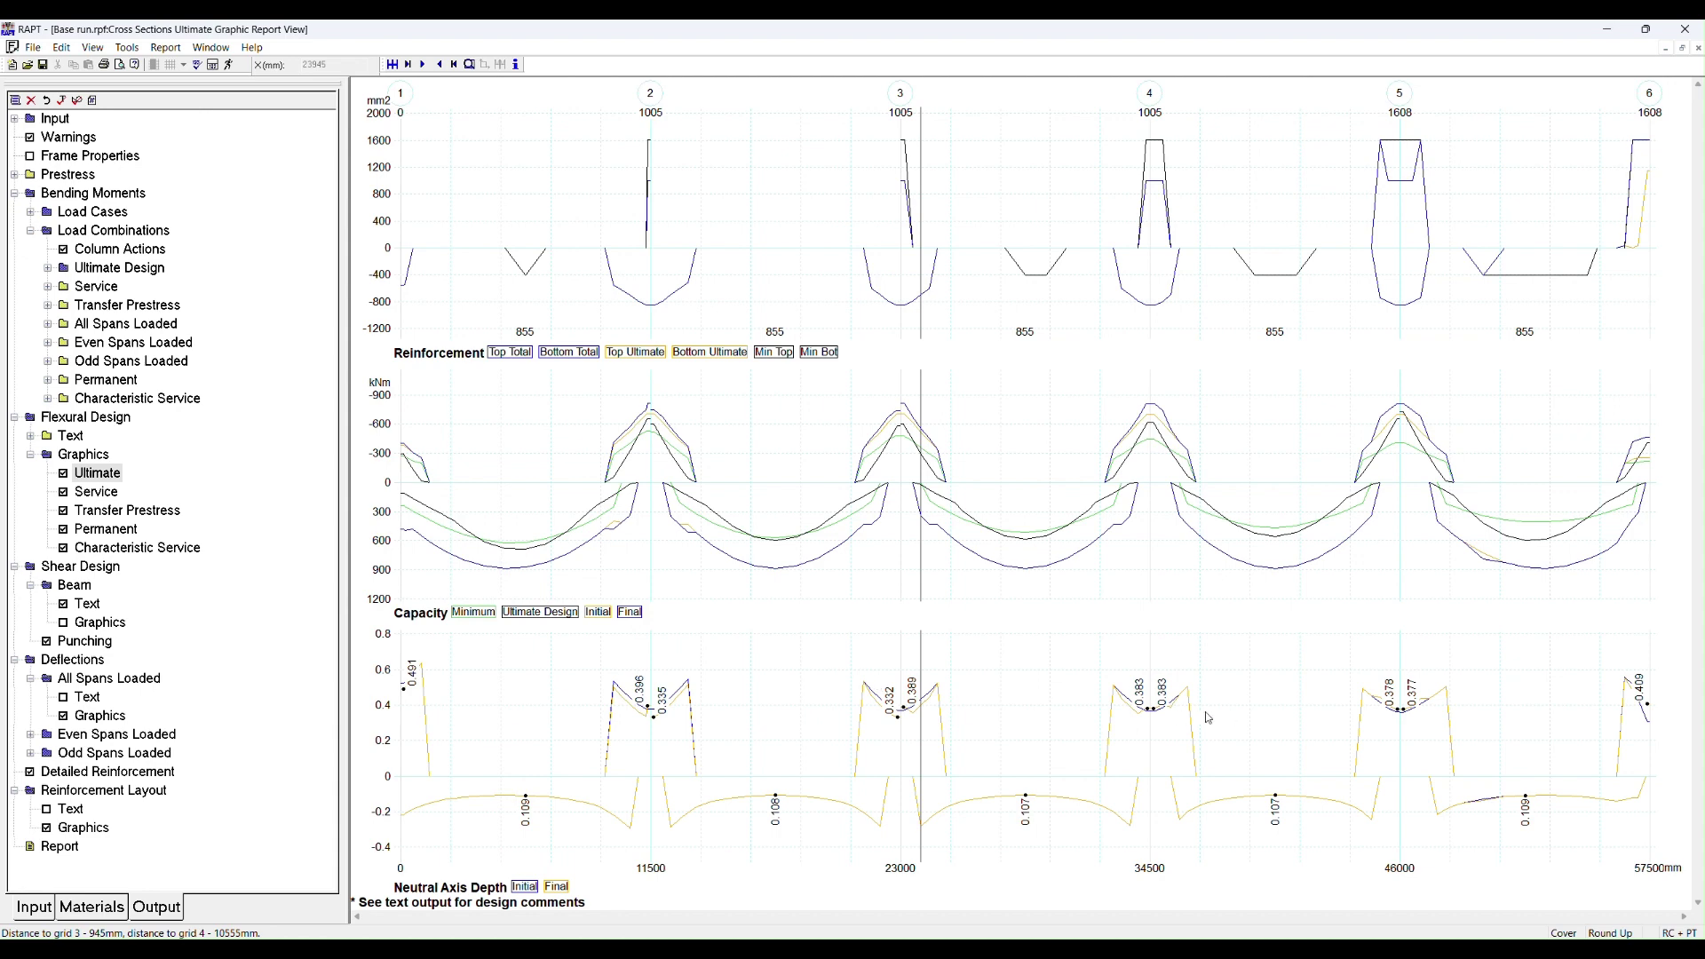
click(524, 886)
click(903, 714)
click(888, 701)
click(633, 710)
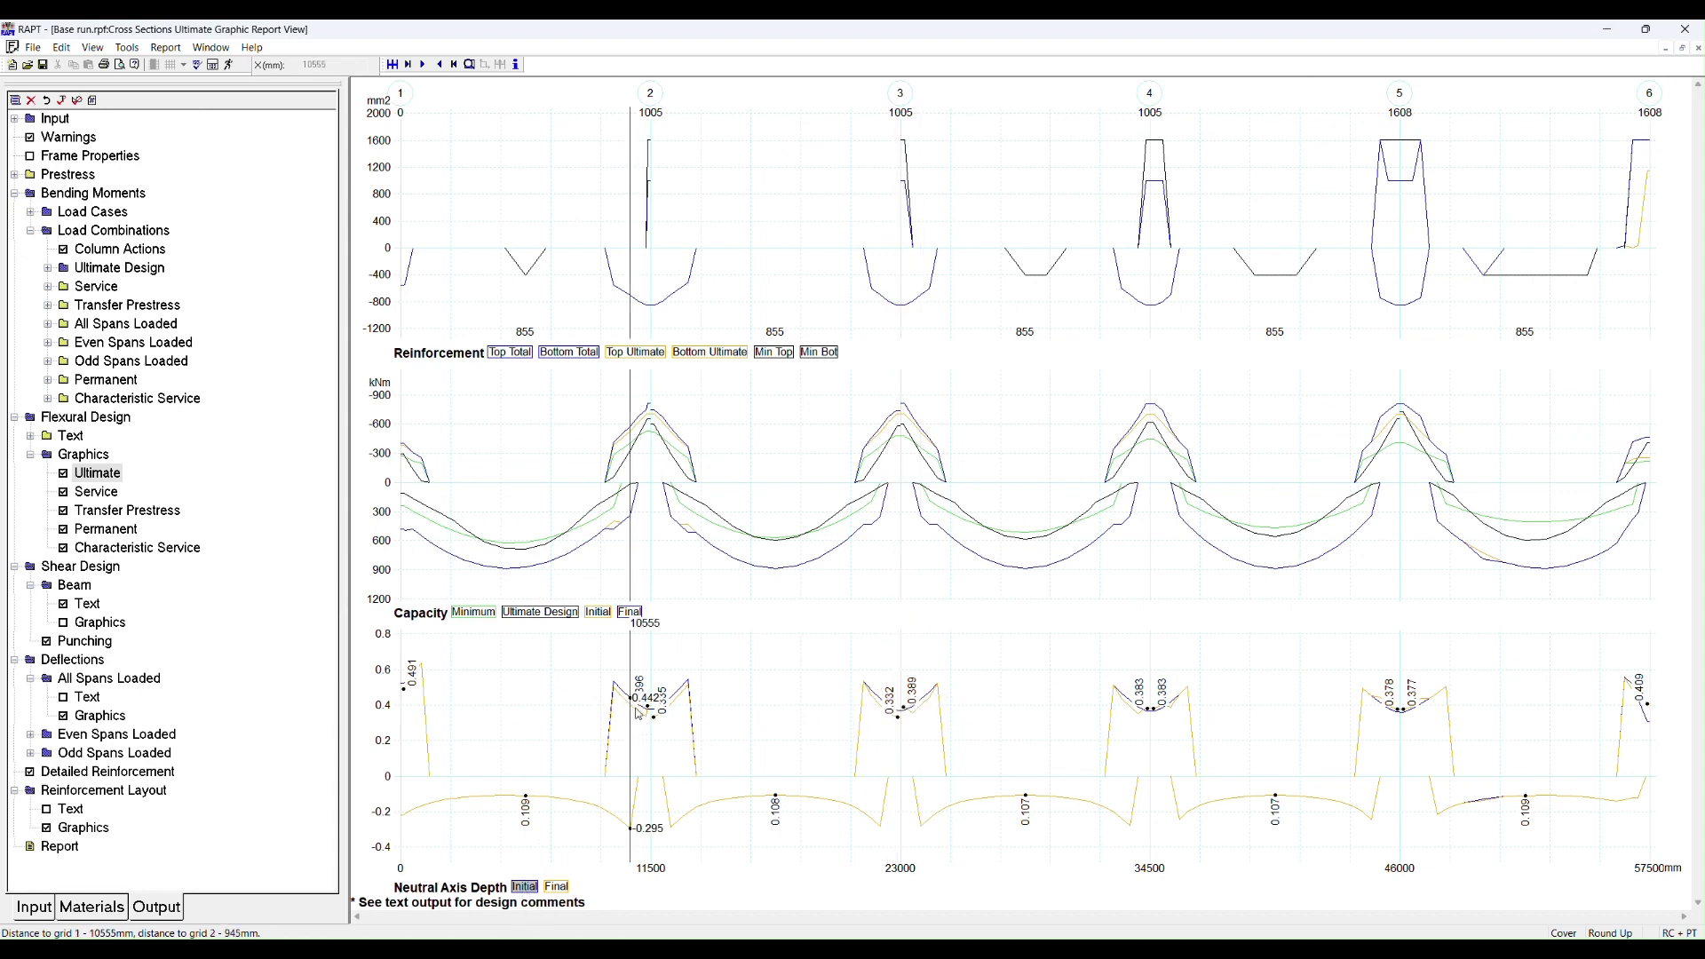
click(639, 710)
click(670, 703)
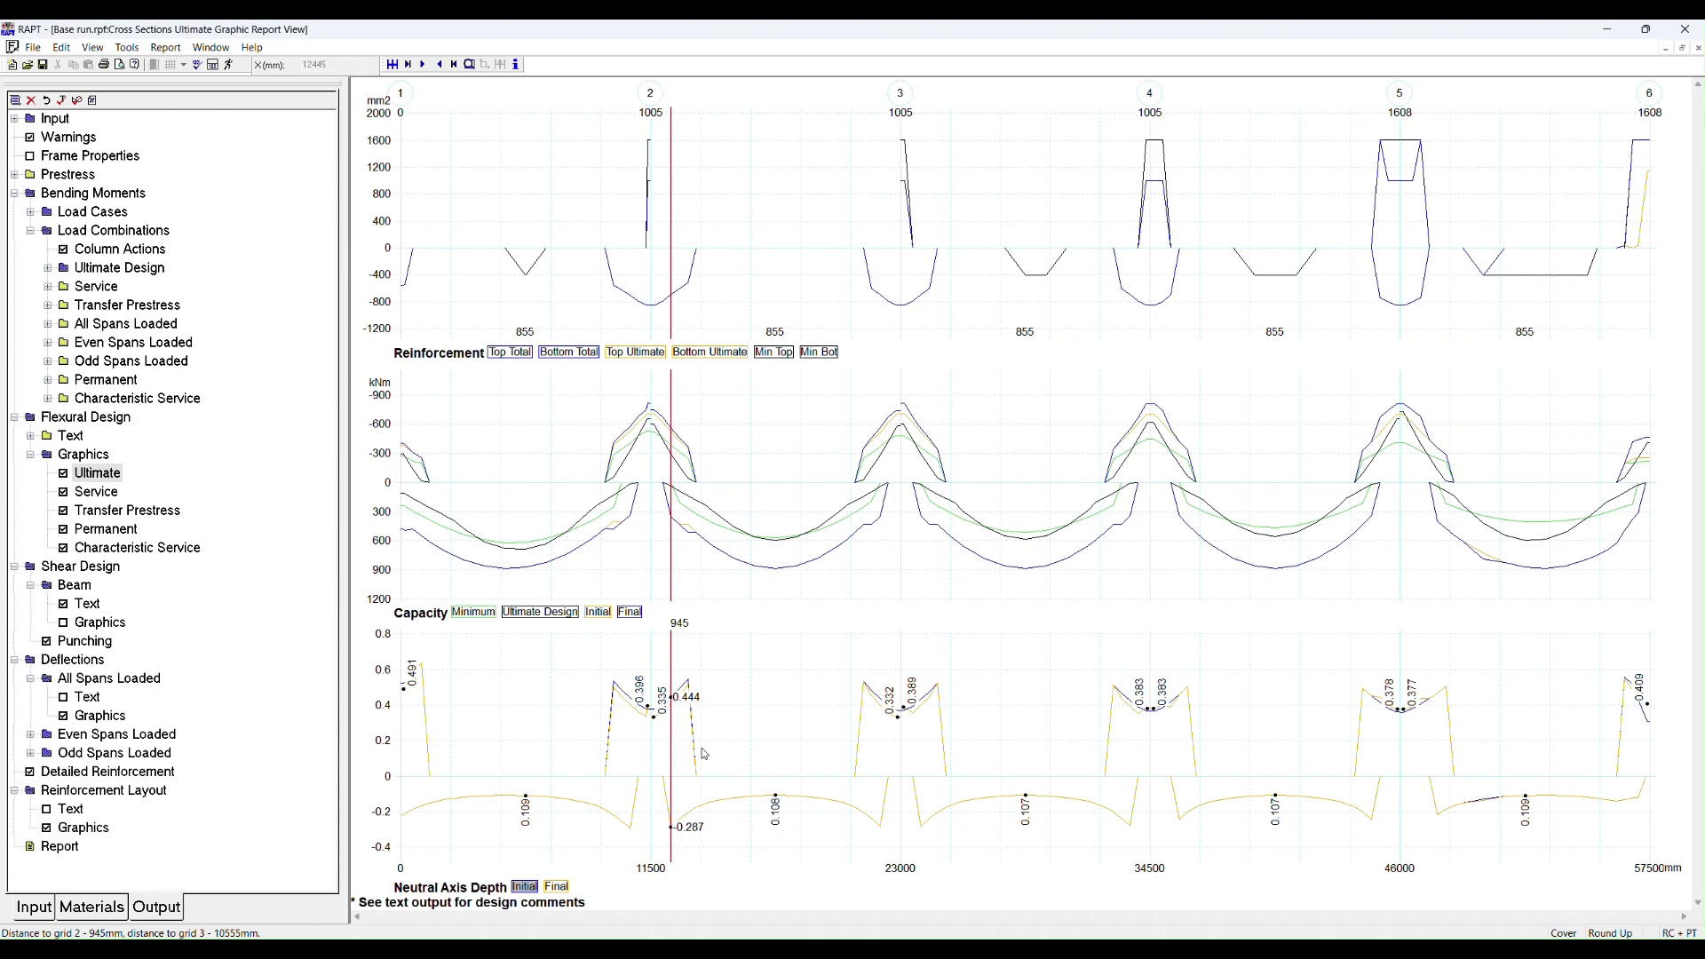
click(41, 904)
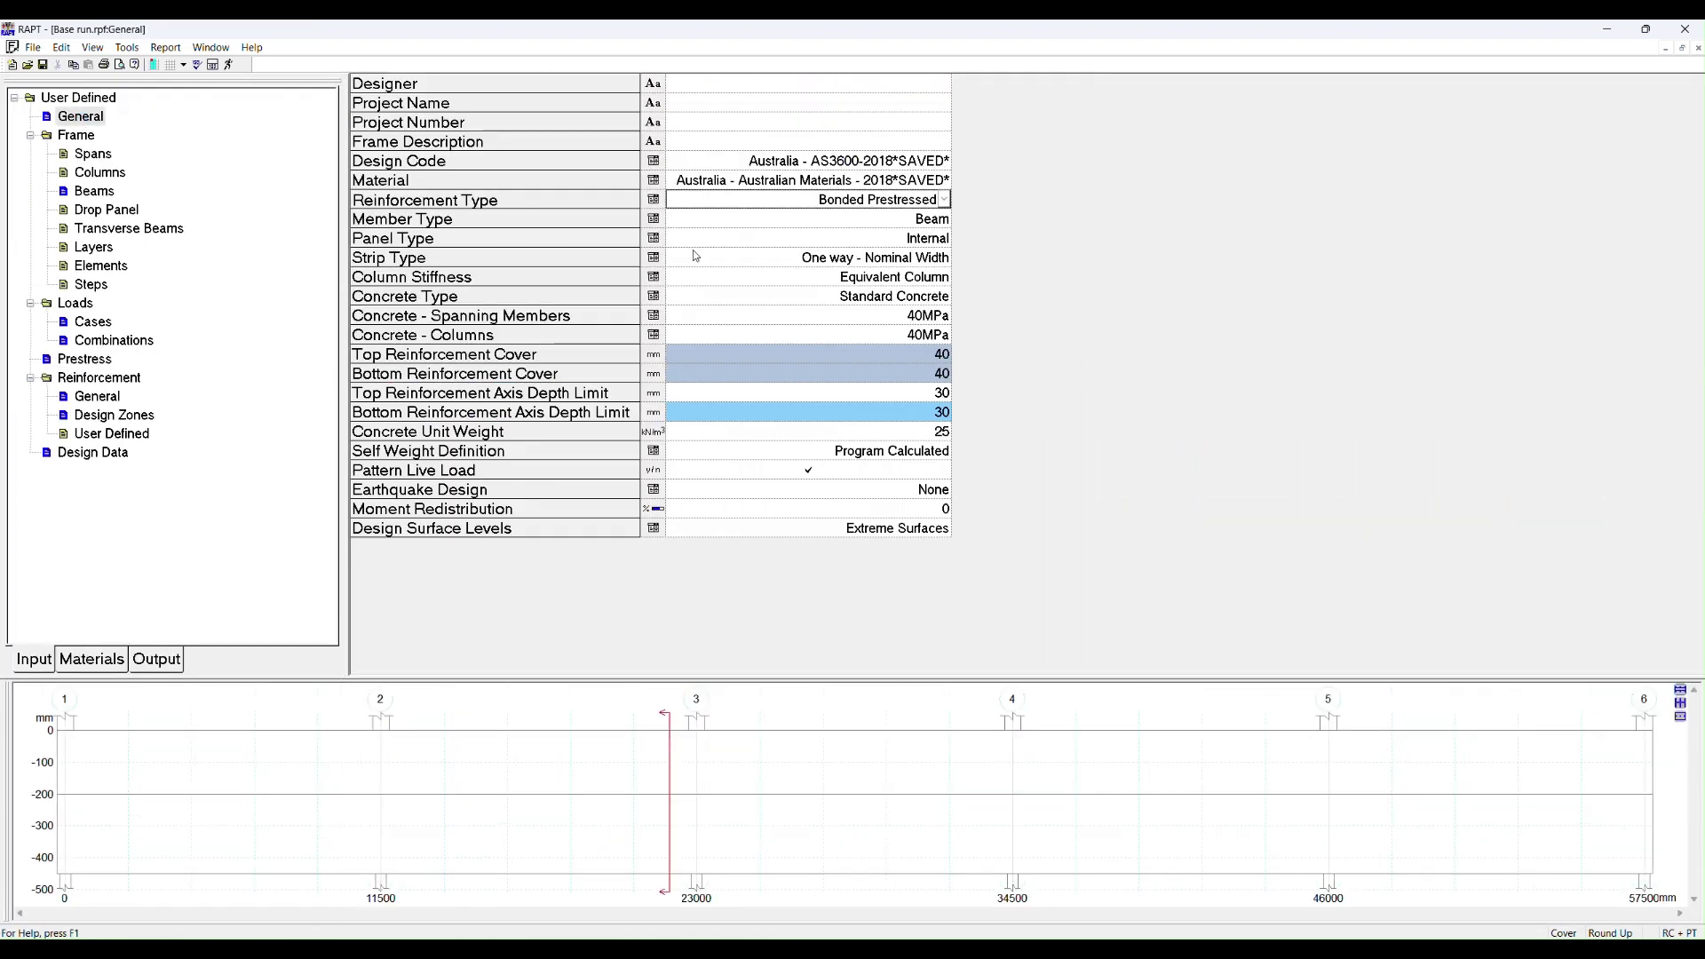
Check the ductility setting and Ultimate design graphics, then return to the Prestress tendon tables.
click(104, 454)
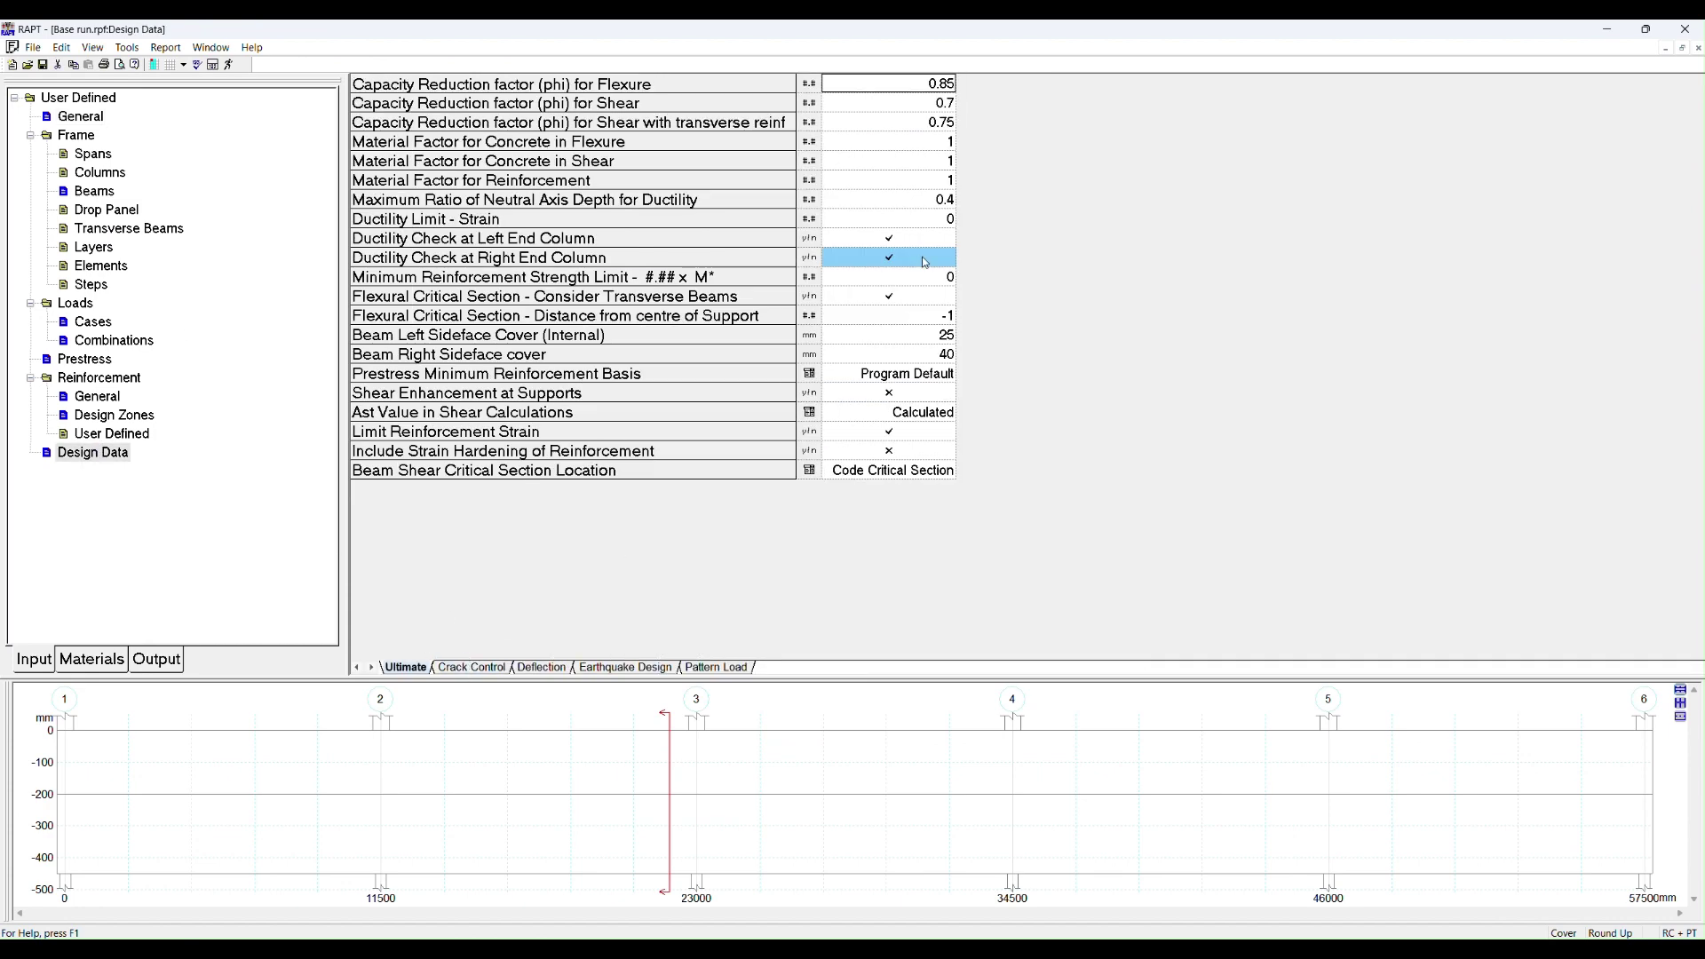
click(485, 202)
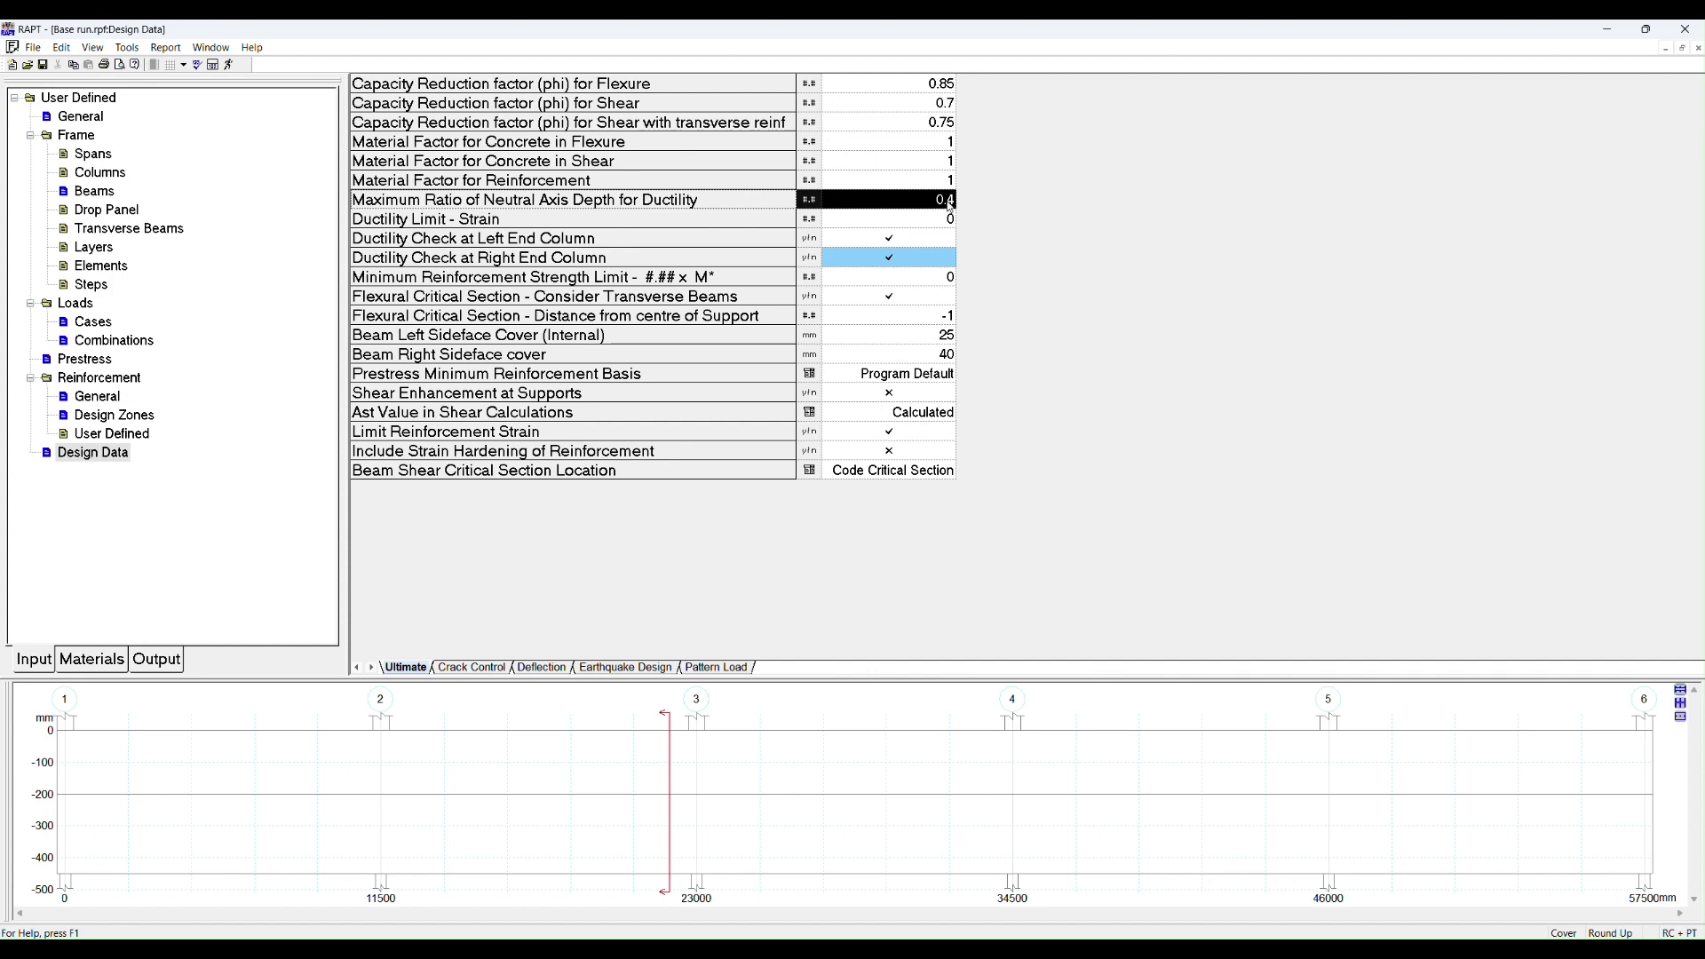
click(162, 666)
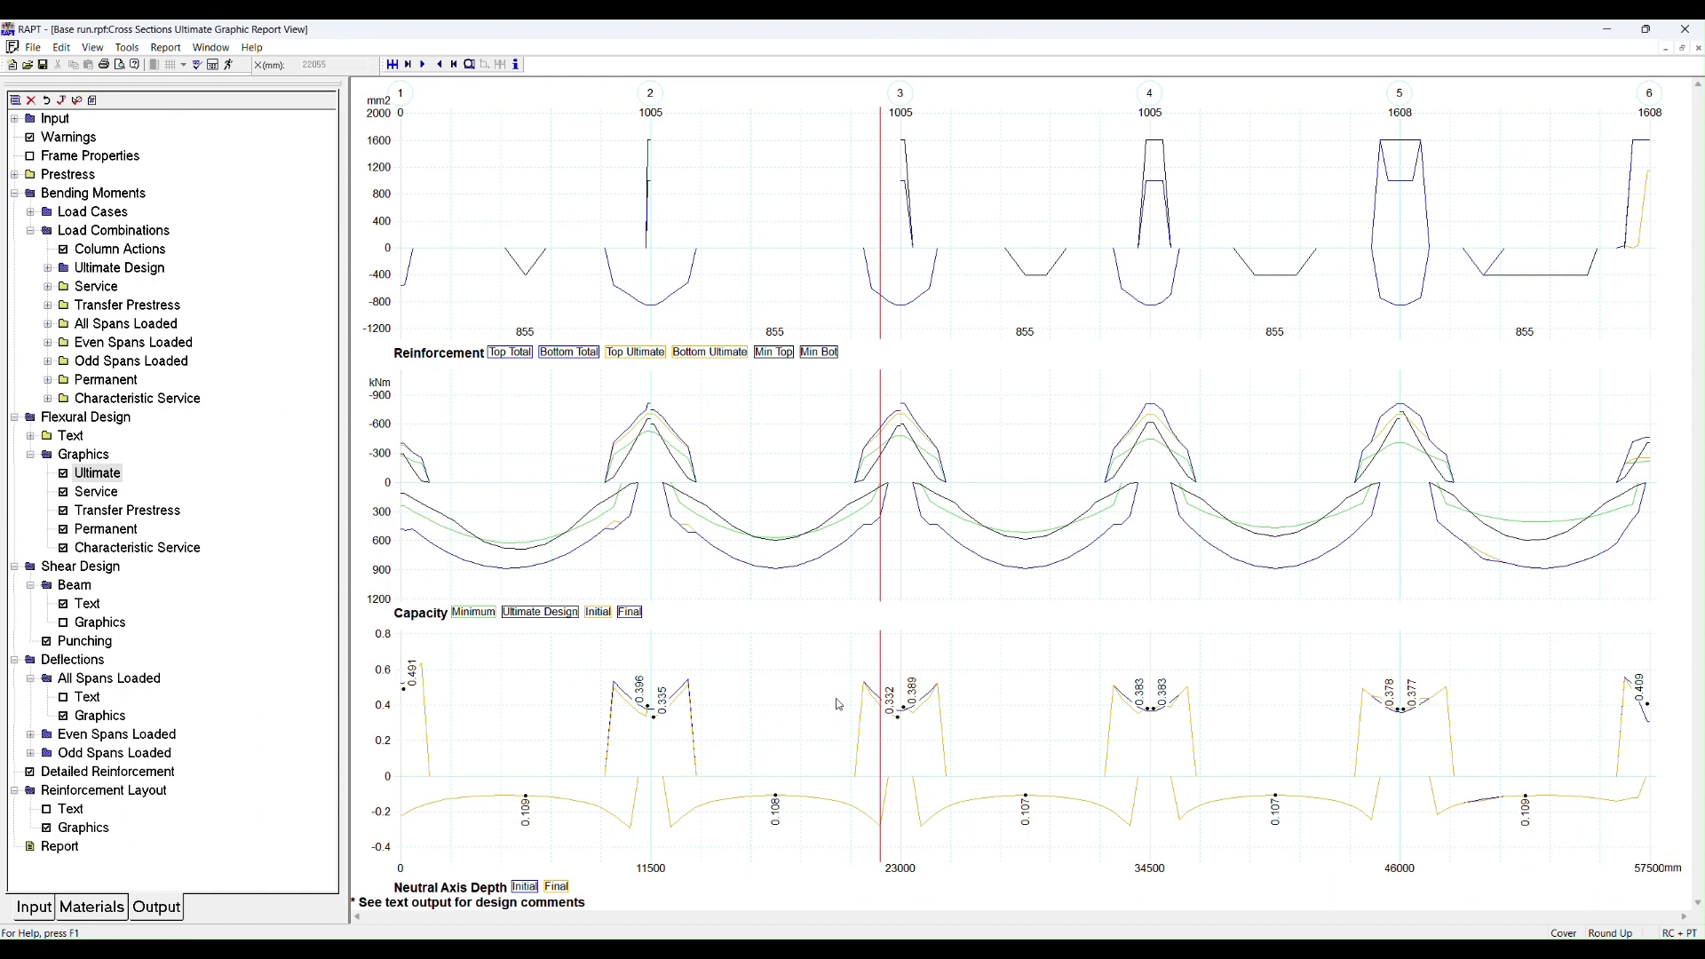
click(34, 908)
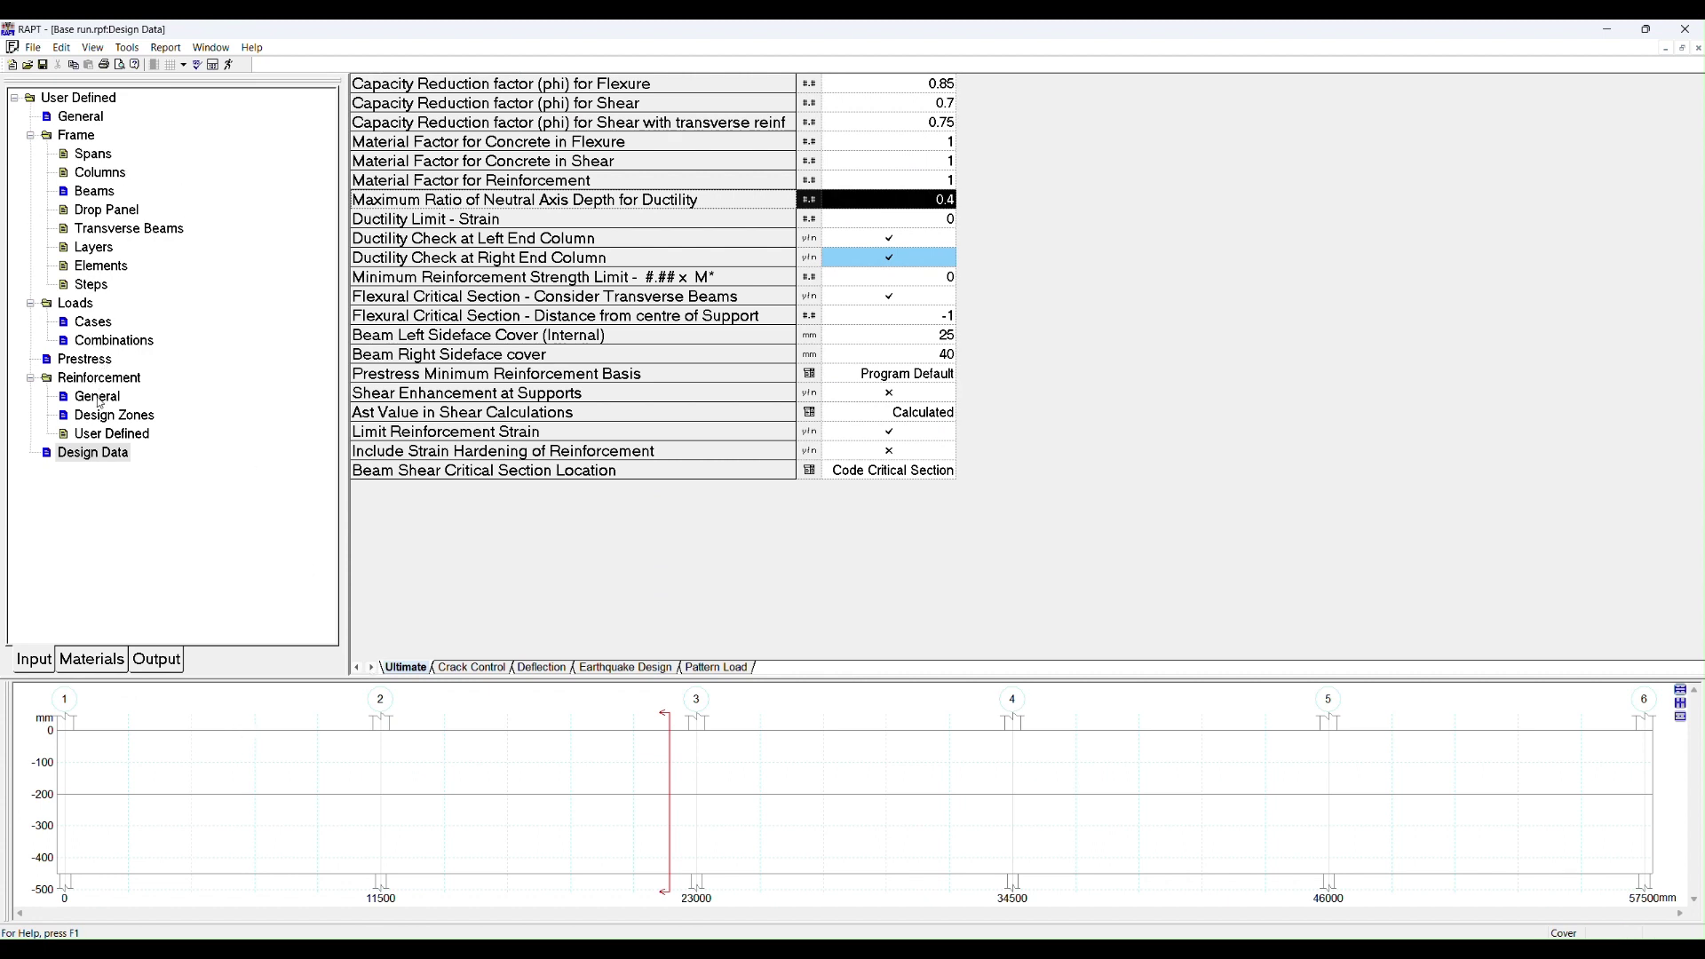
click(85, 360)
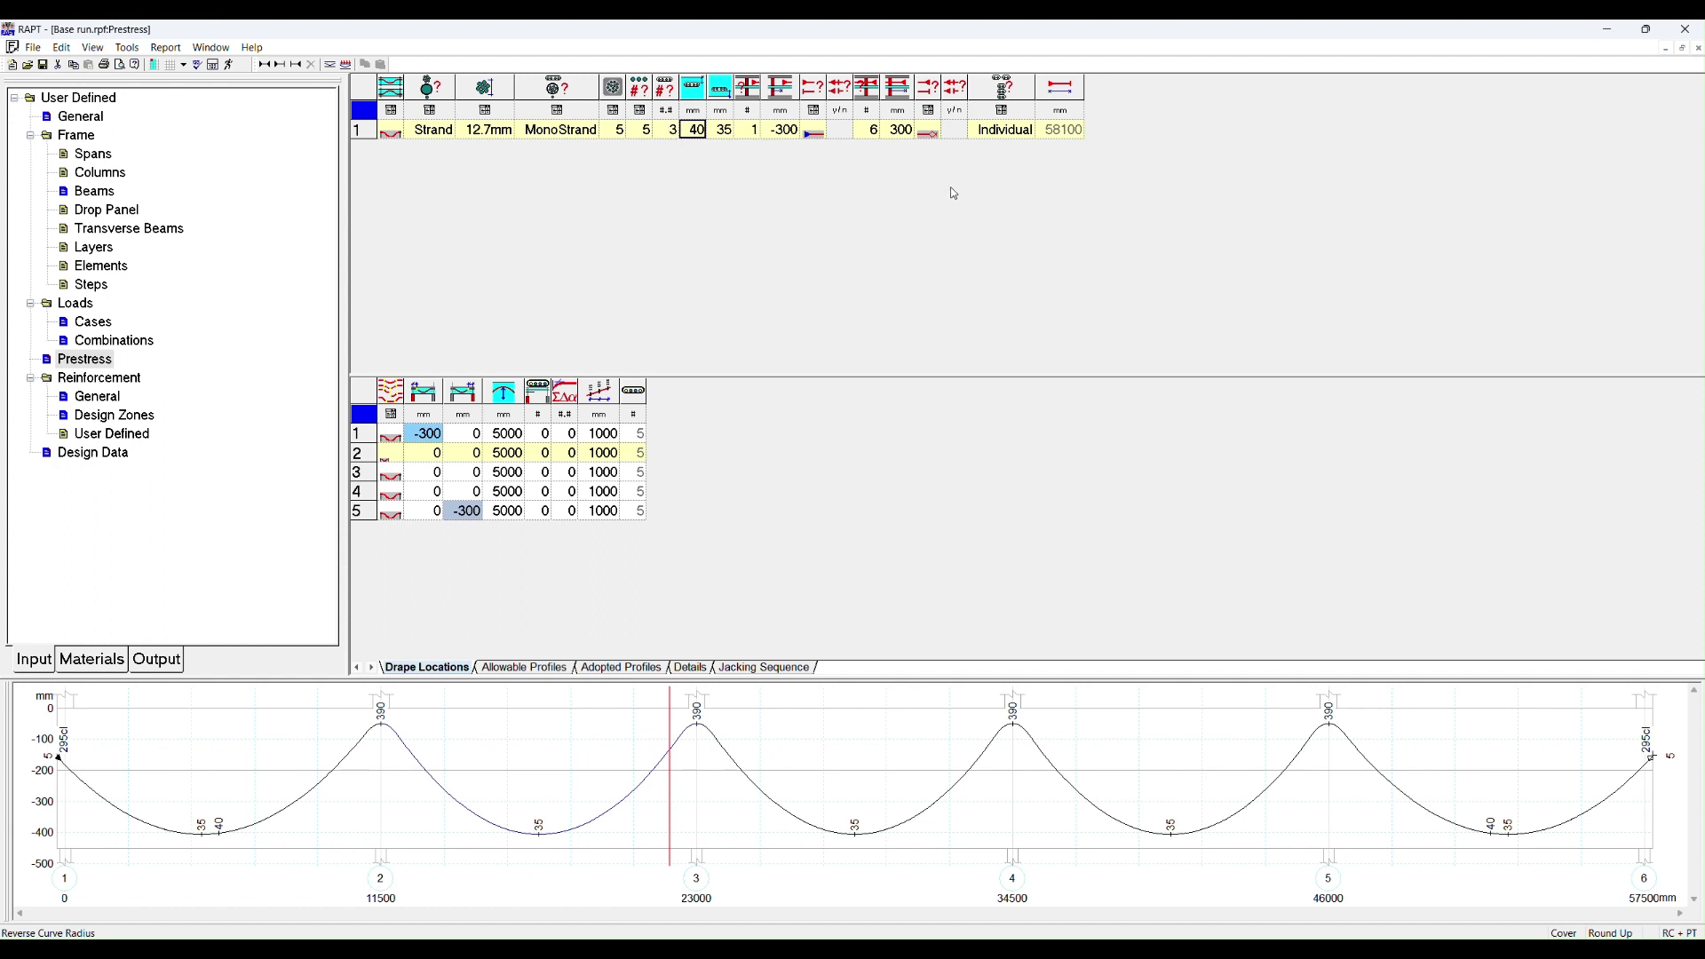
Add a right-end stressed 12.7mm MonoStrand tendon row with 2 tendons, keeping row 1 at 1.
right_click(366, 133)
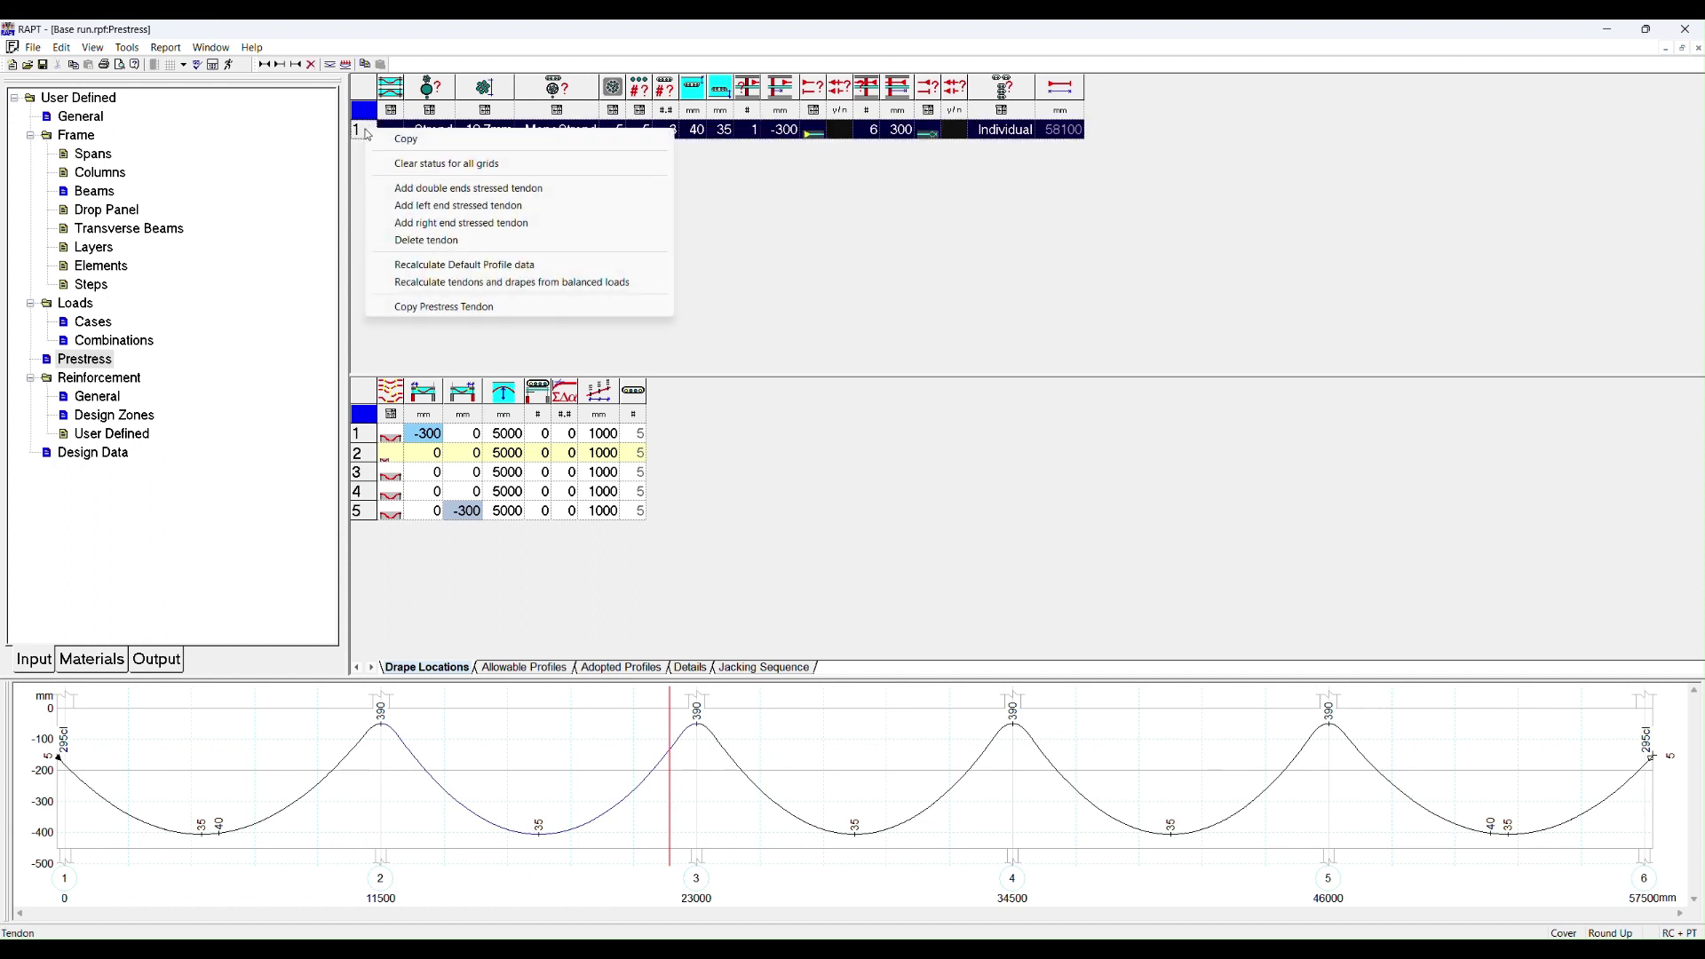
click(435, 223)
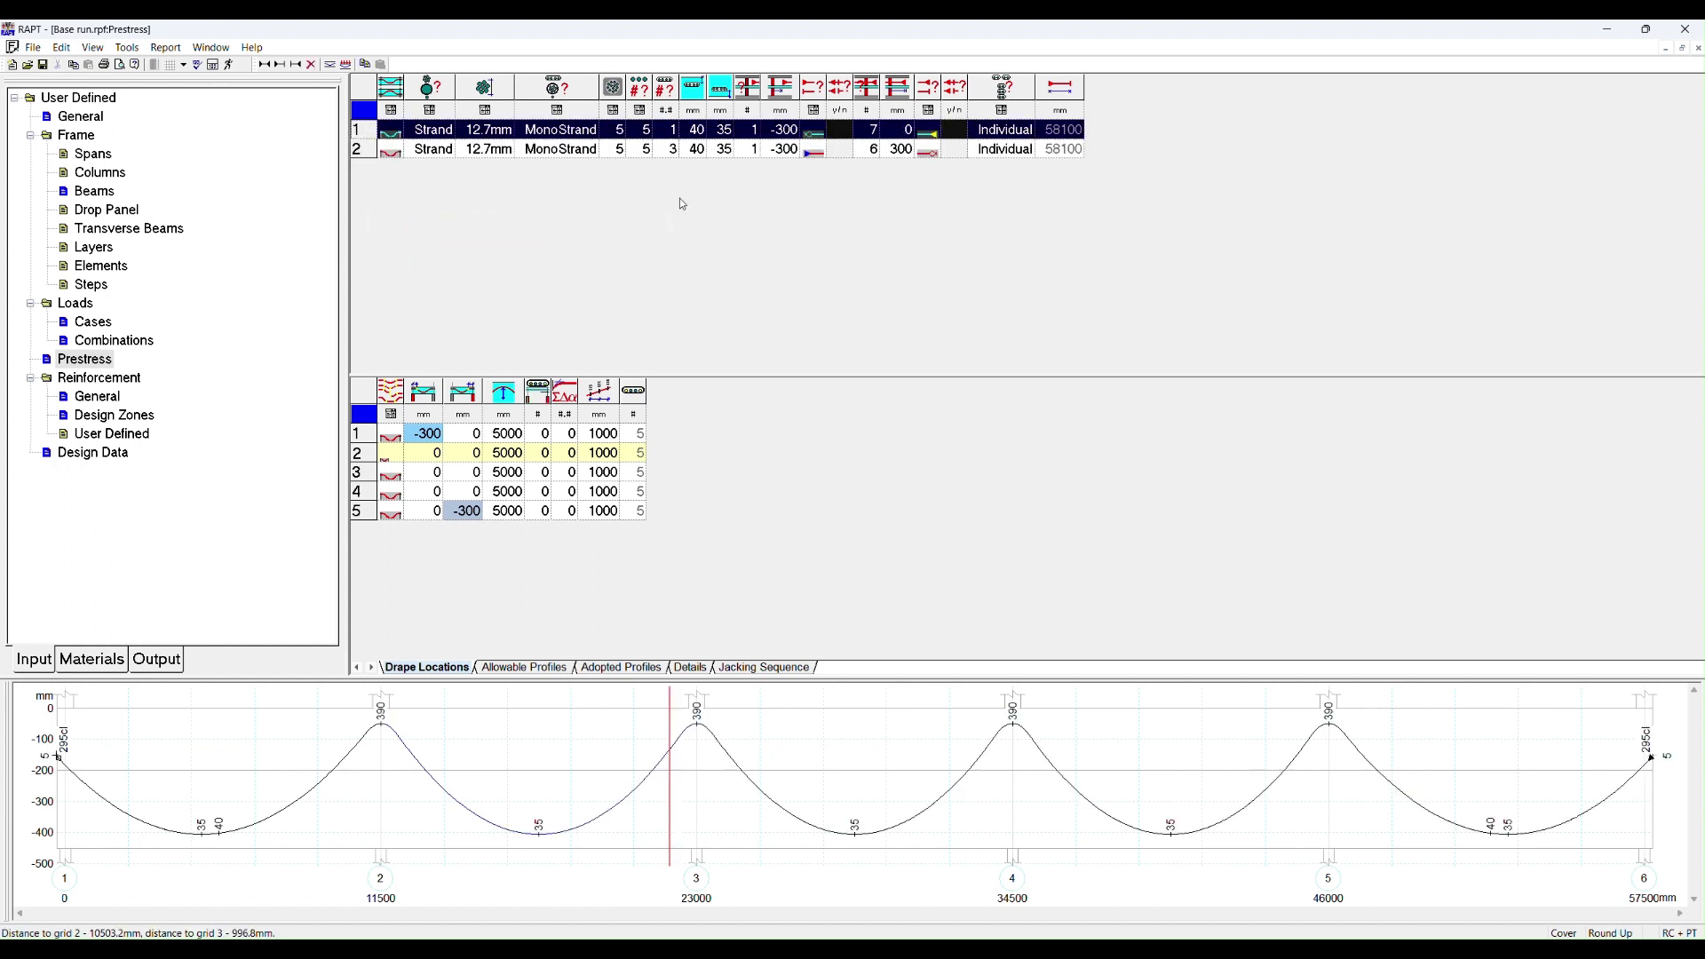
click(672, 129)
click(673, 149)
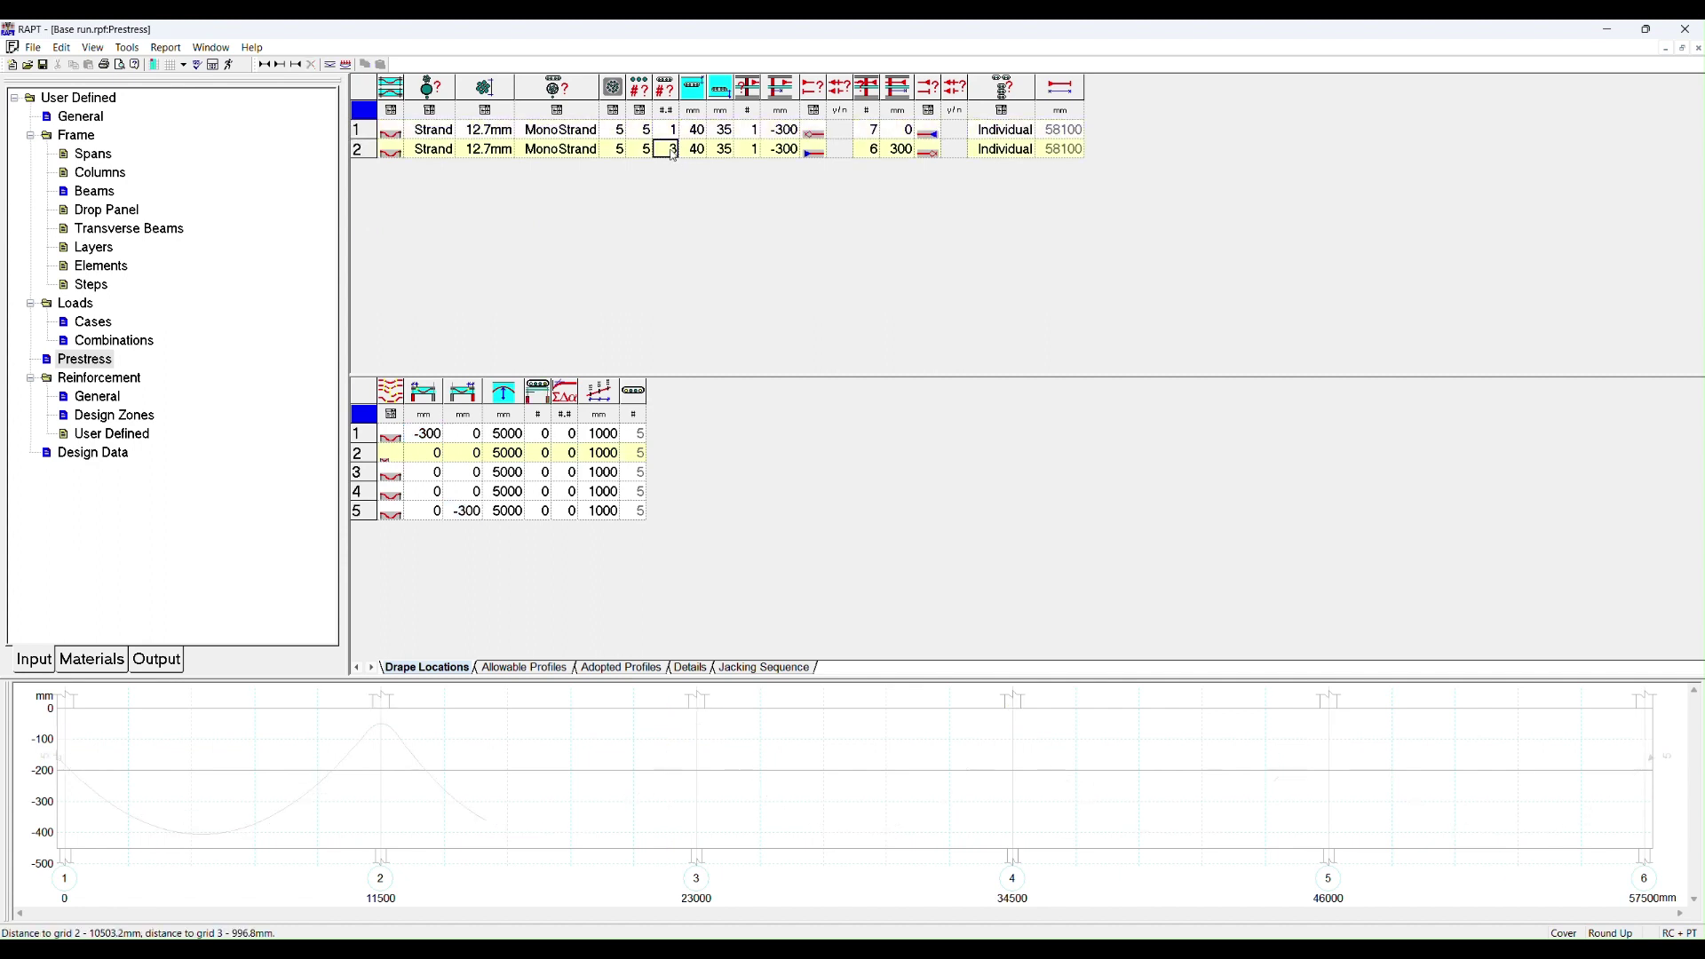
text(2)
key(Up)
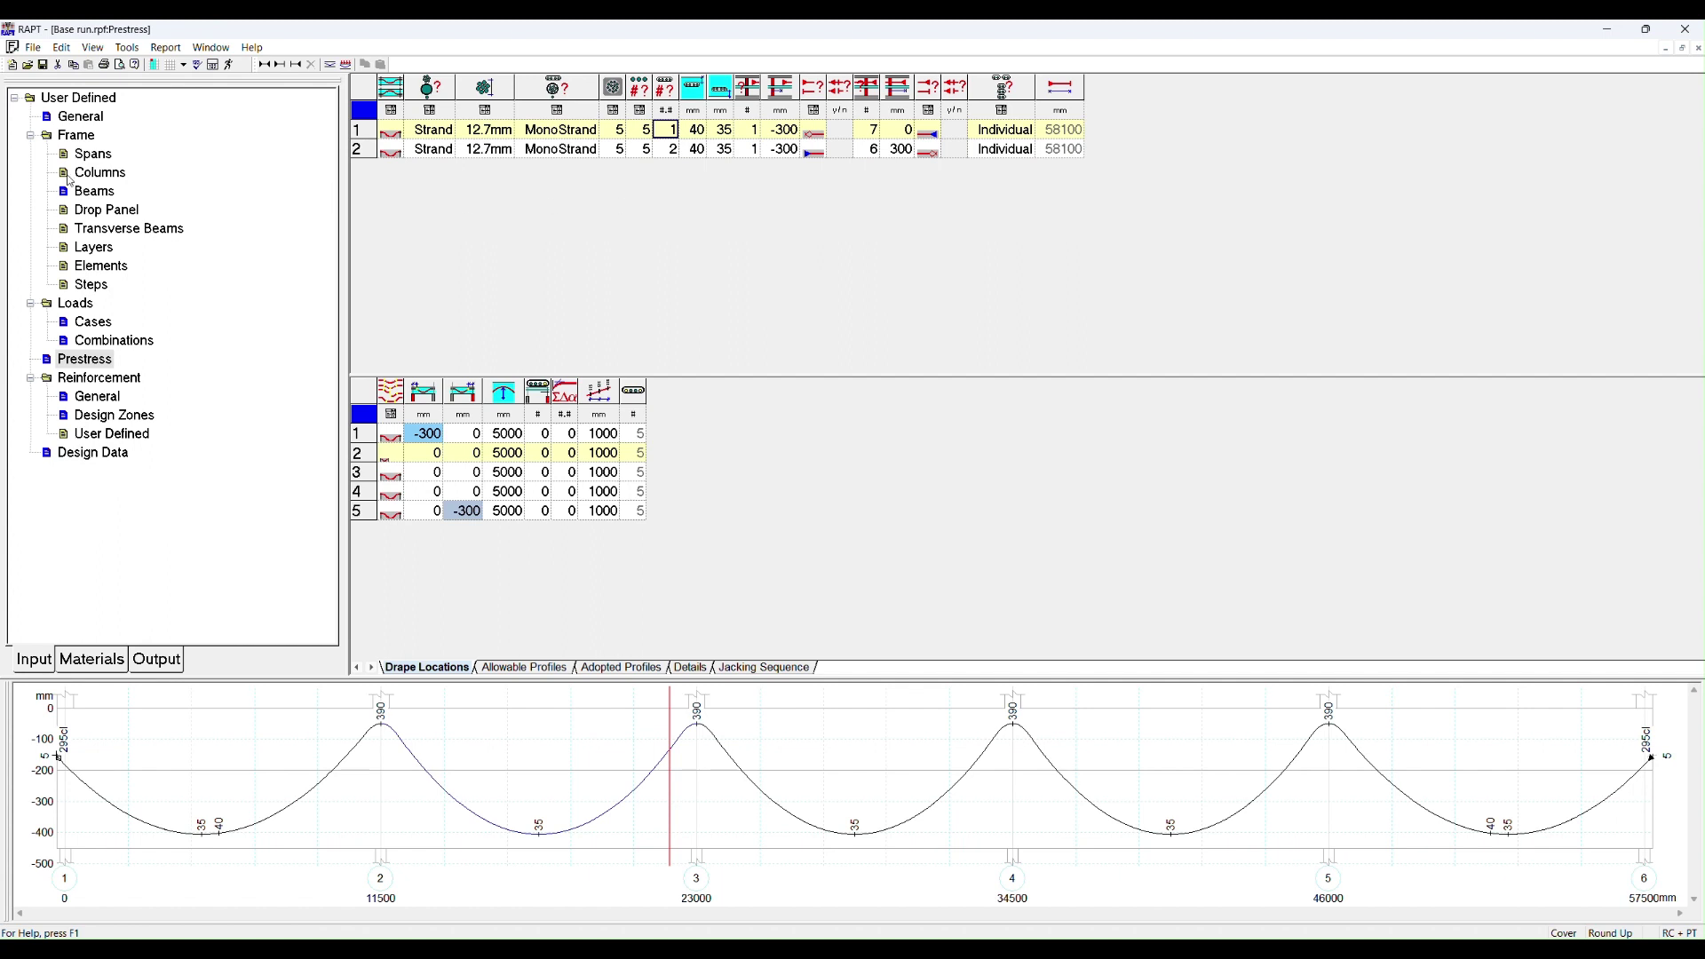
click(96, 157)
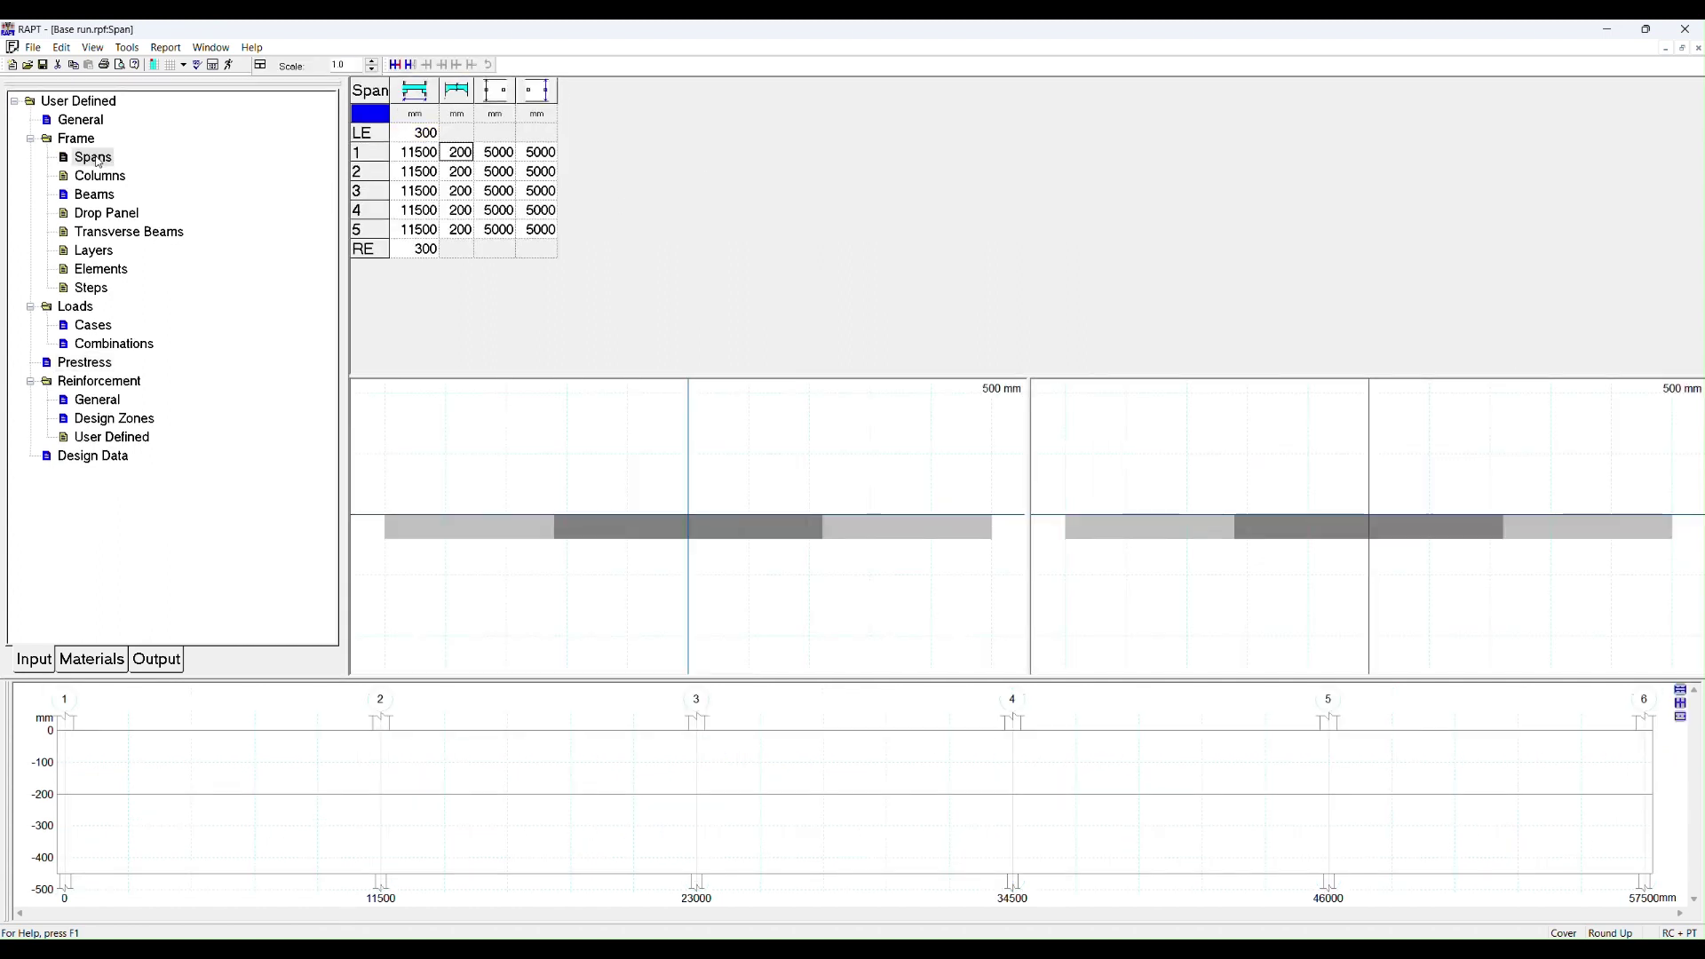
Widen all five spans' beams from 600 to 1200 mm in both width columns.
click(95, 195)
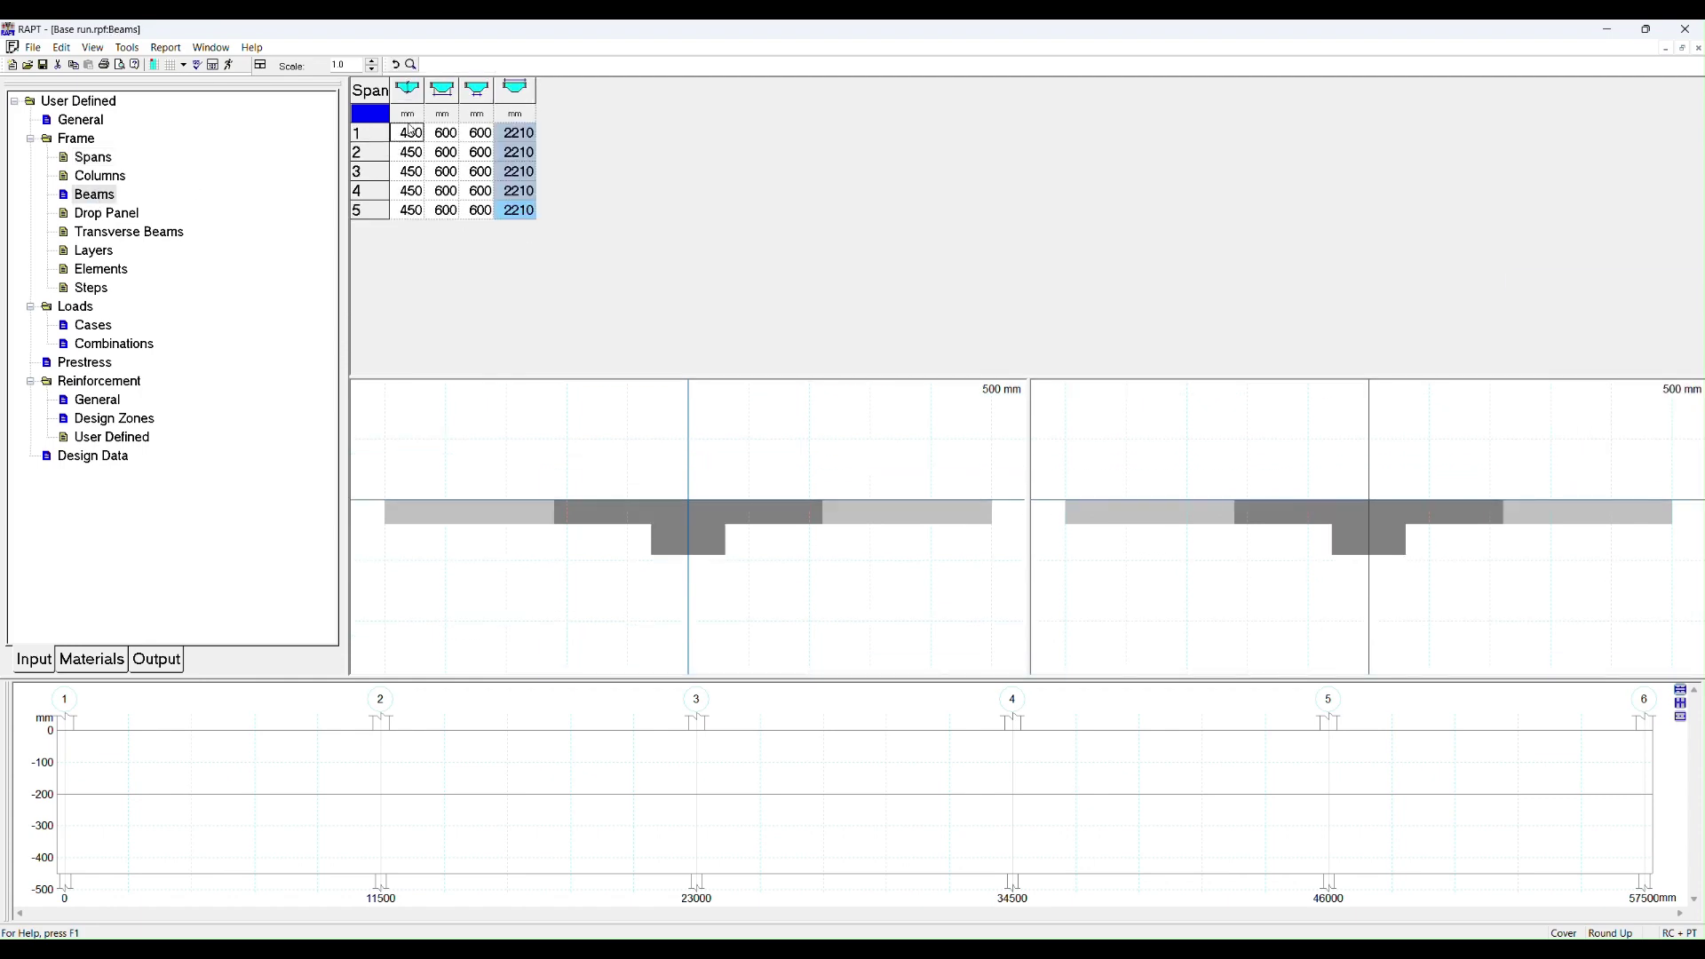
click(439, 135)
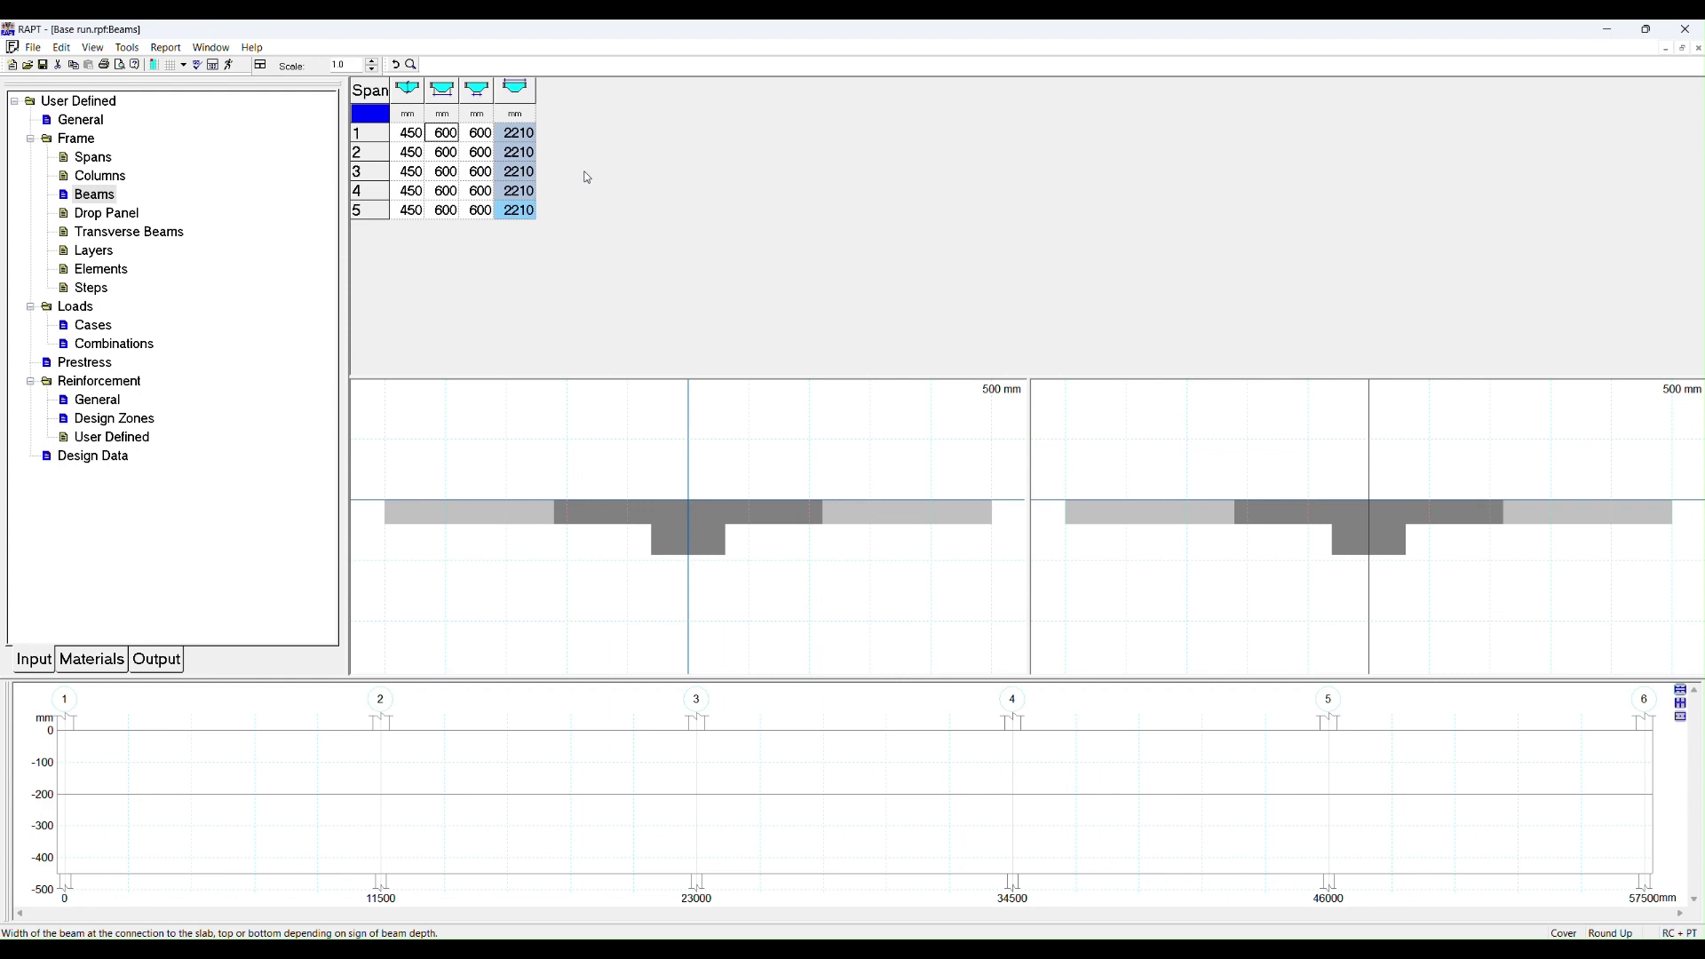
text(1200)
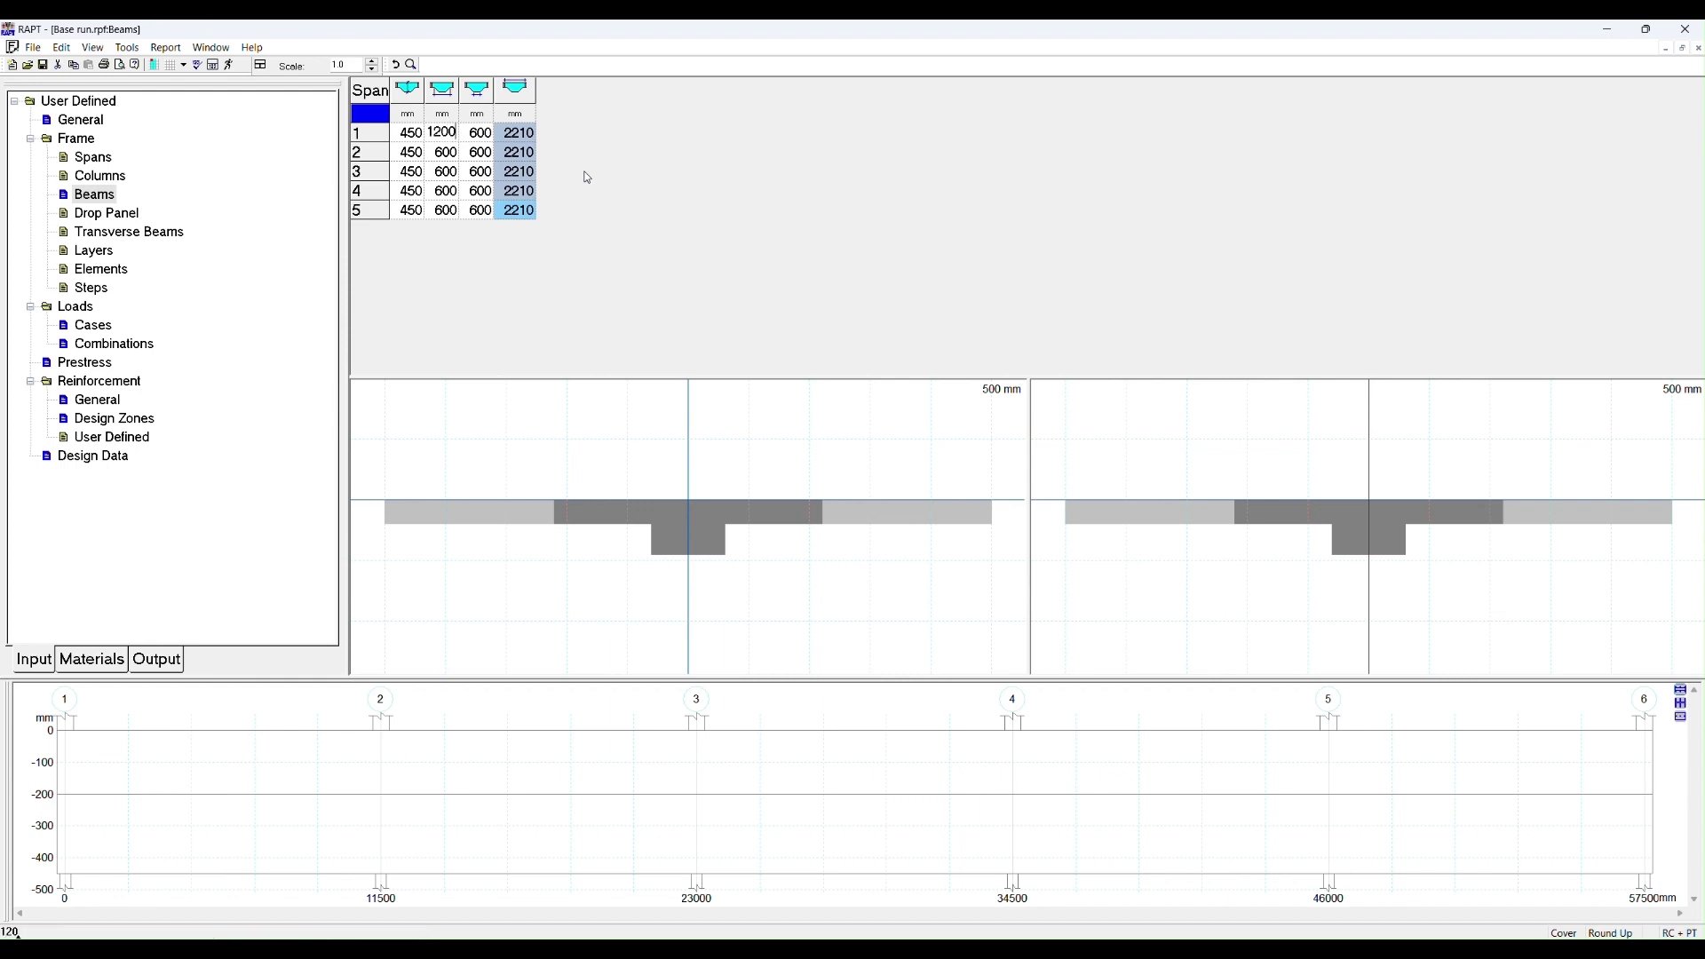
key(Return)
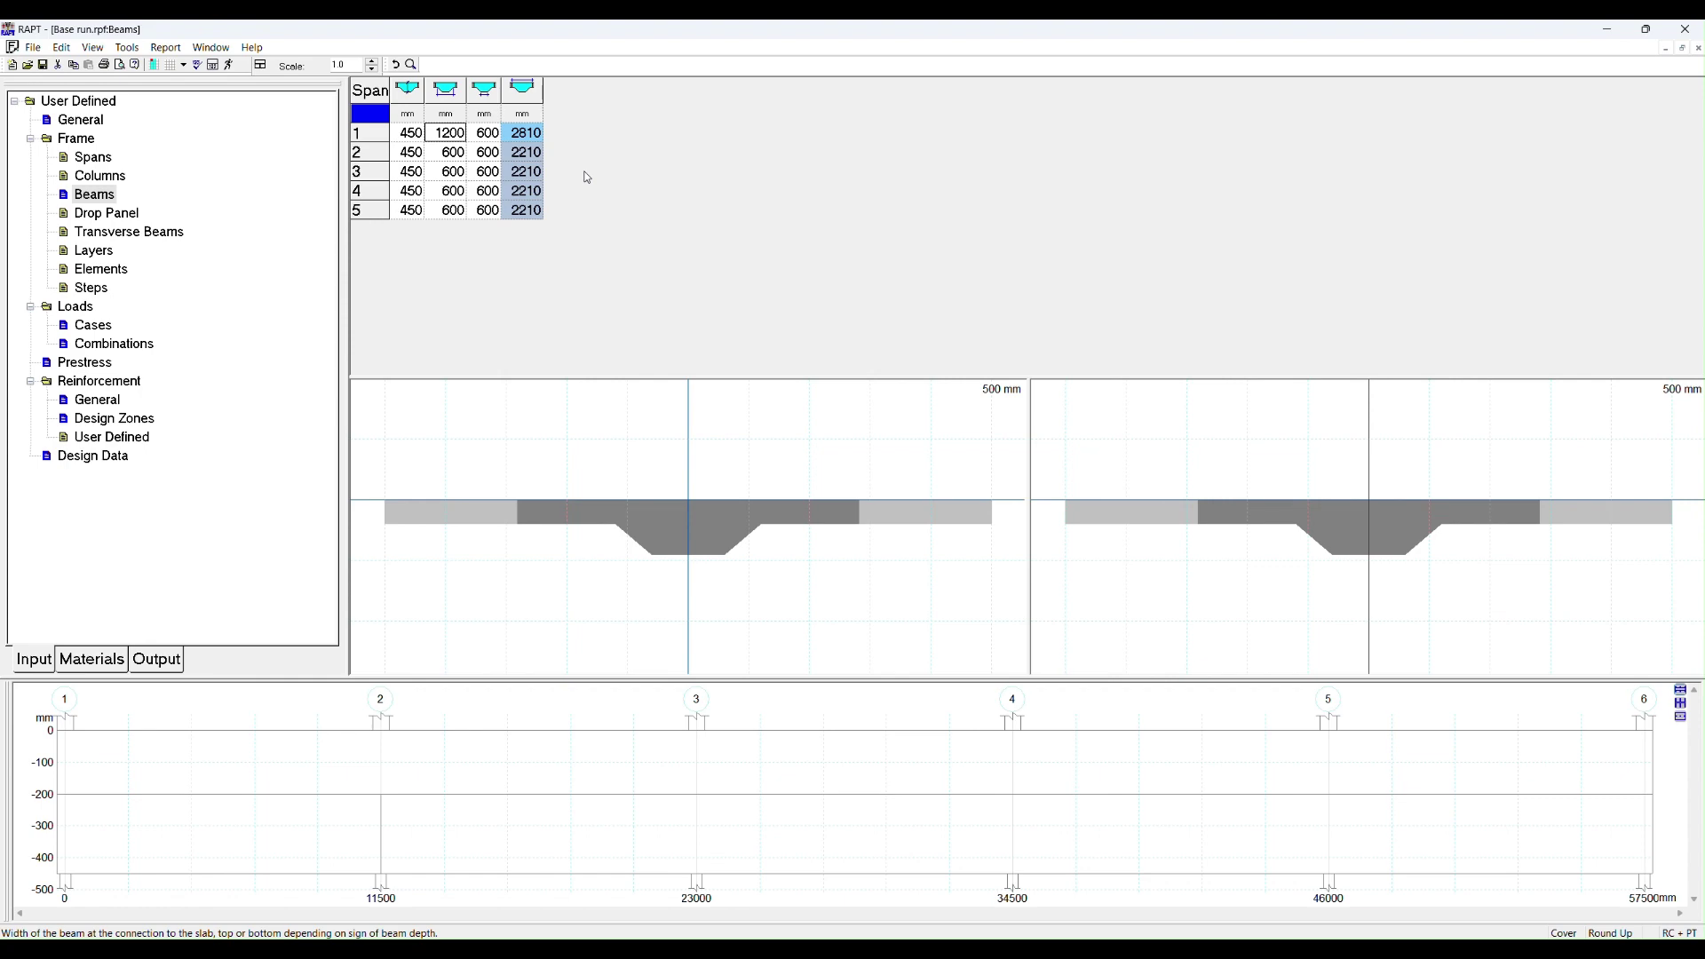
key(Tab)
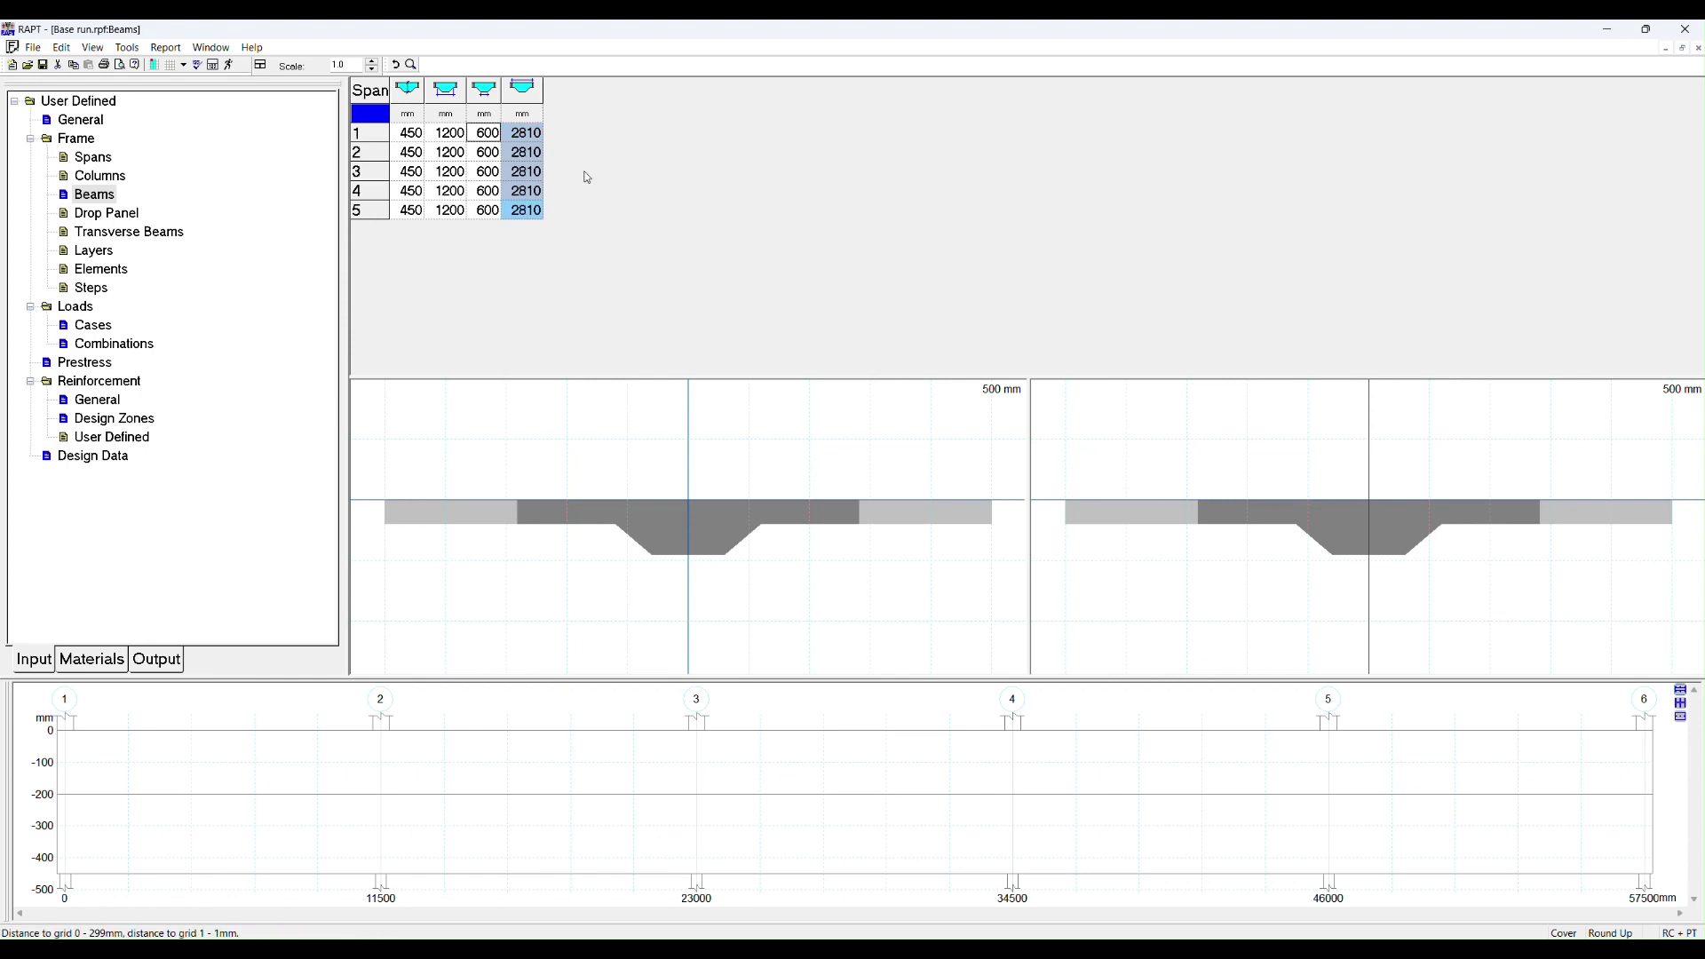
text(1200)
key(Return)
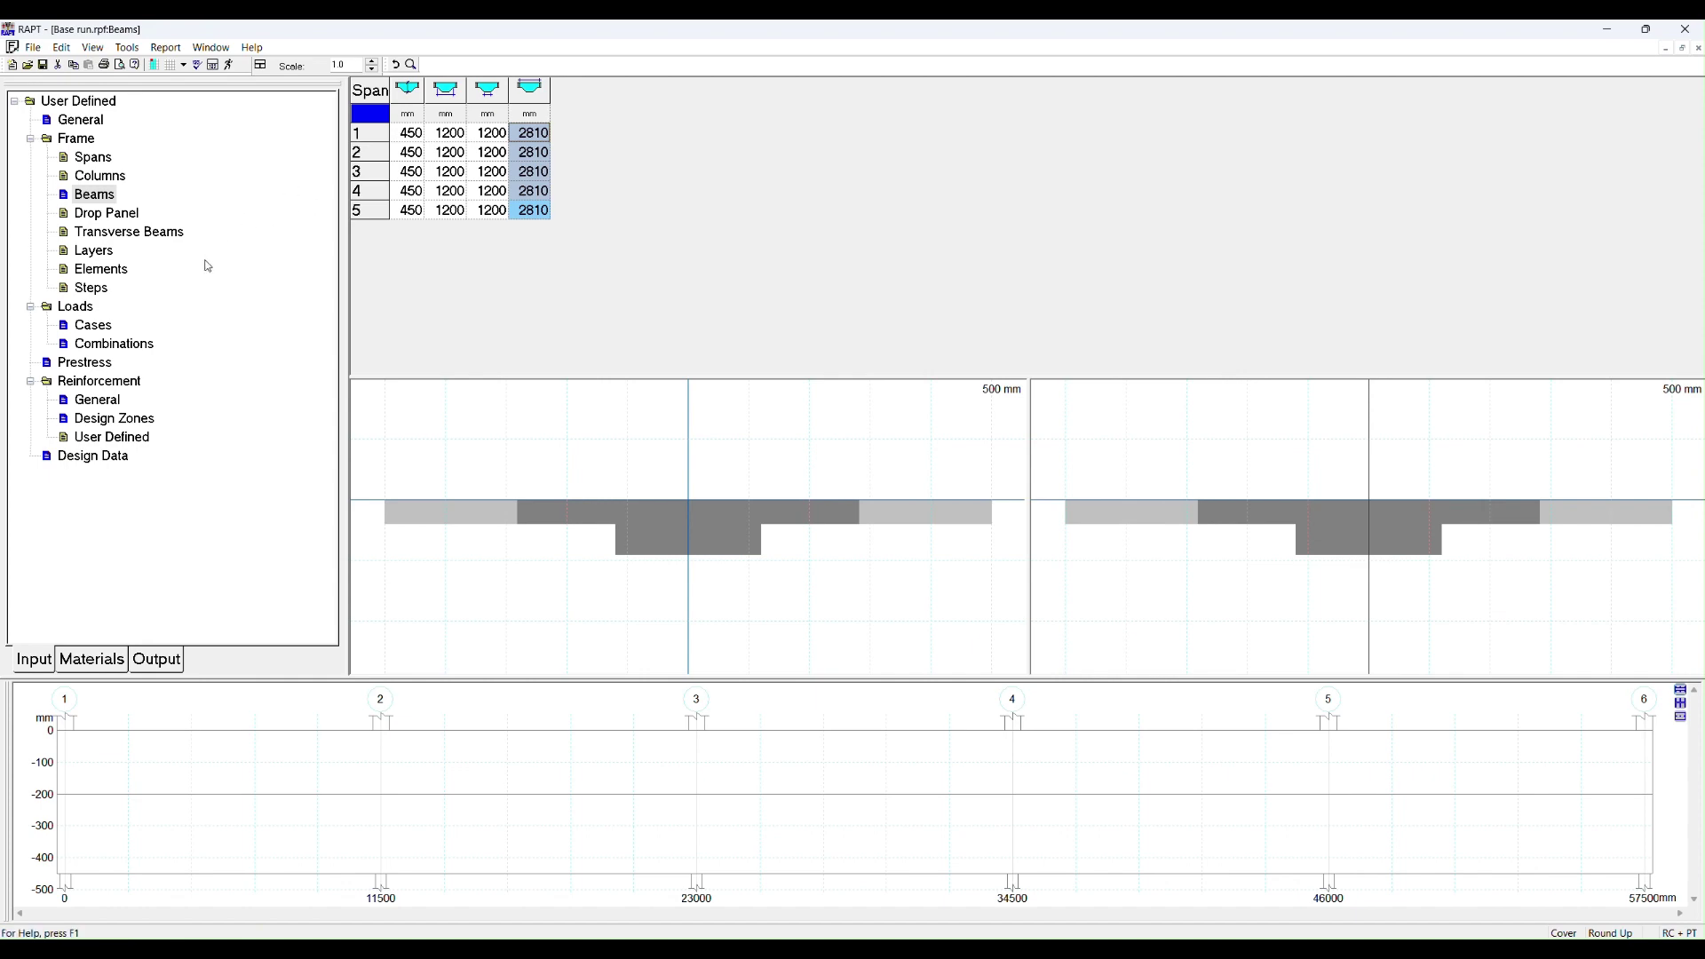
Show the Reinforcement Layout graphic with N24/N20 top bars and 1-N16 bottom bars.
click(159, 662)
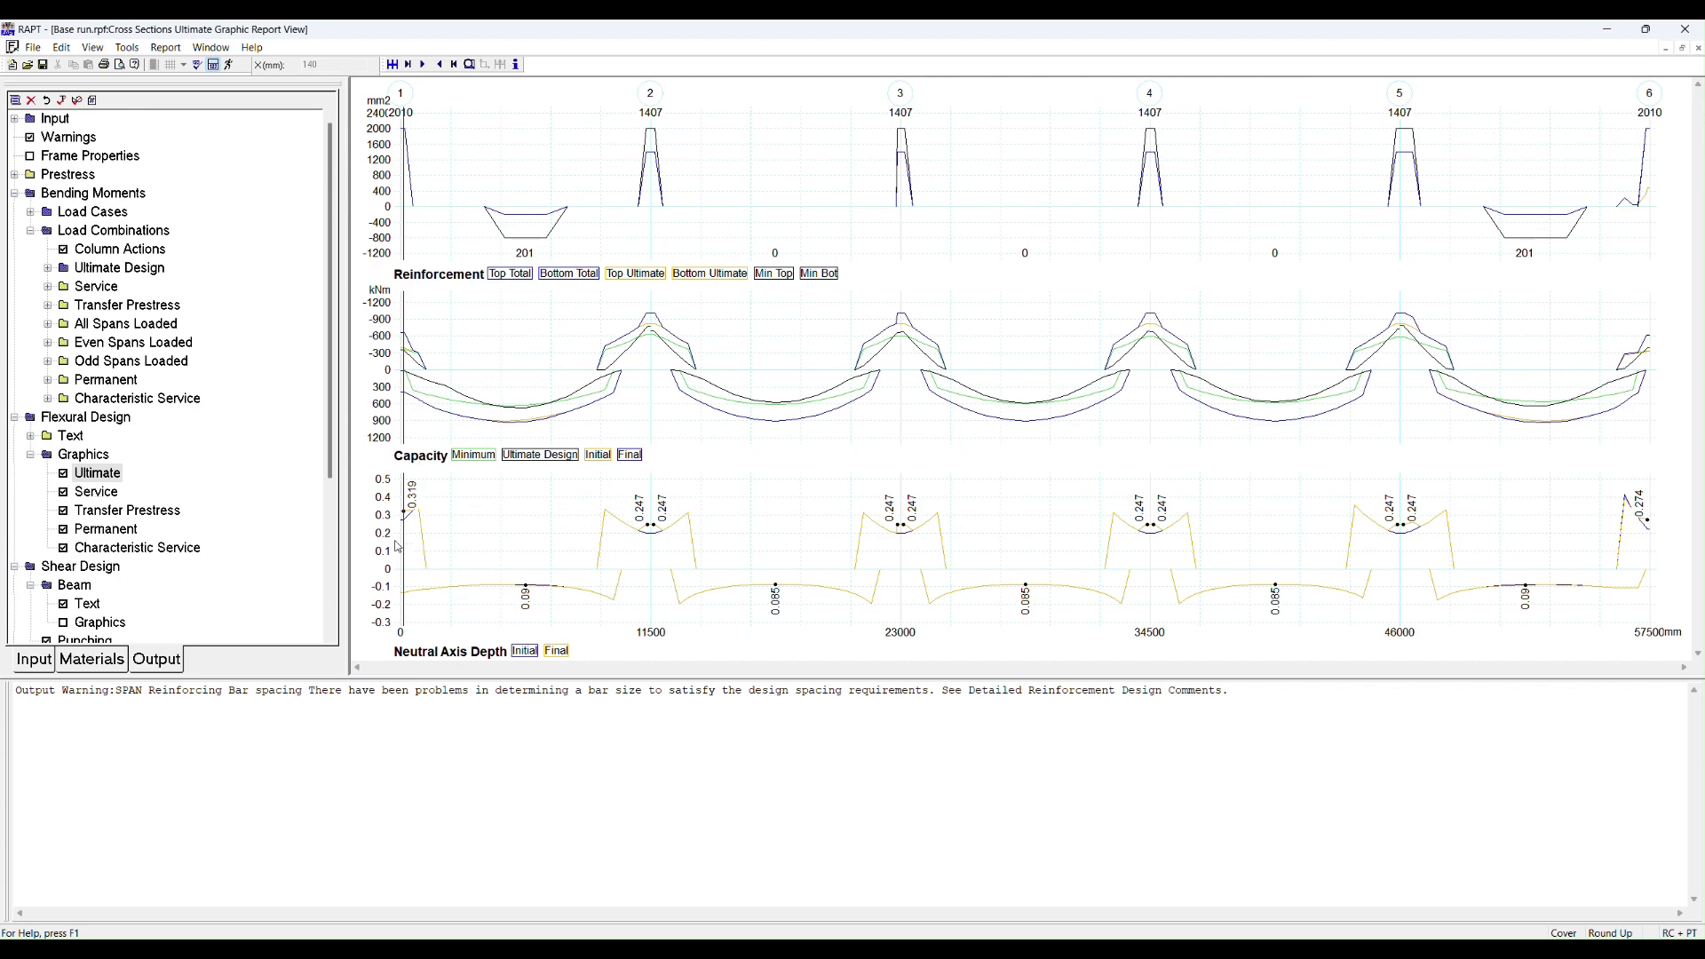
scroll(323, 548, down, 4)
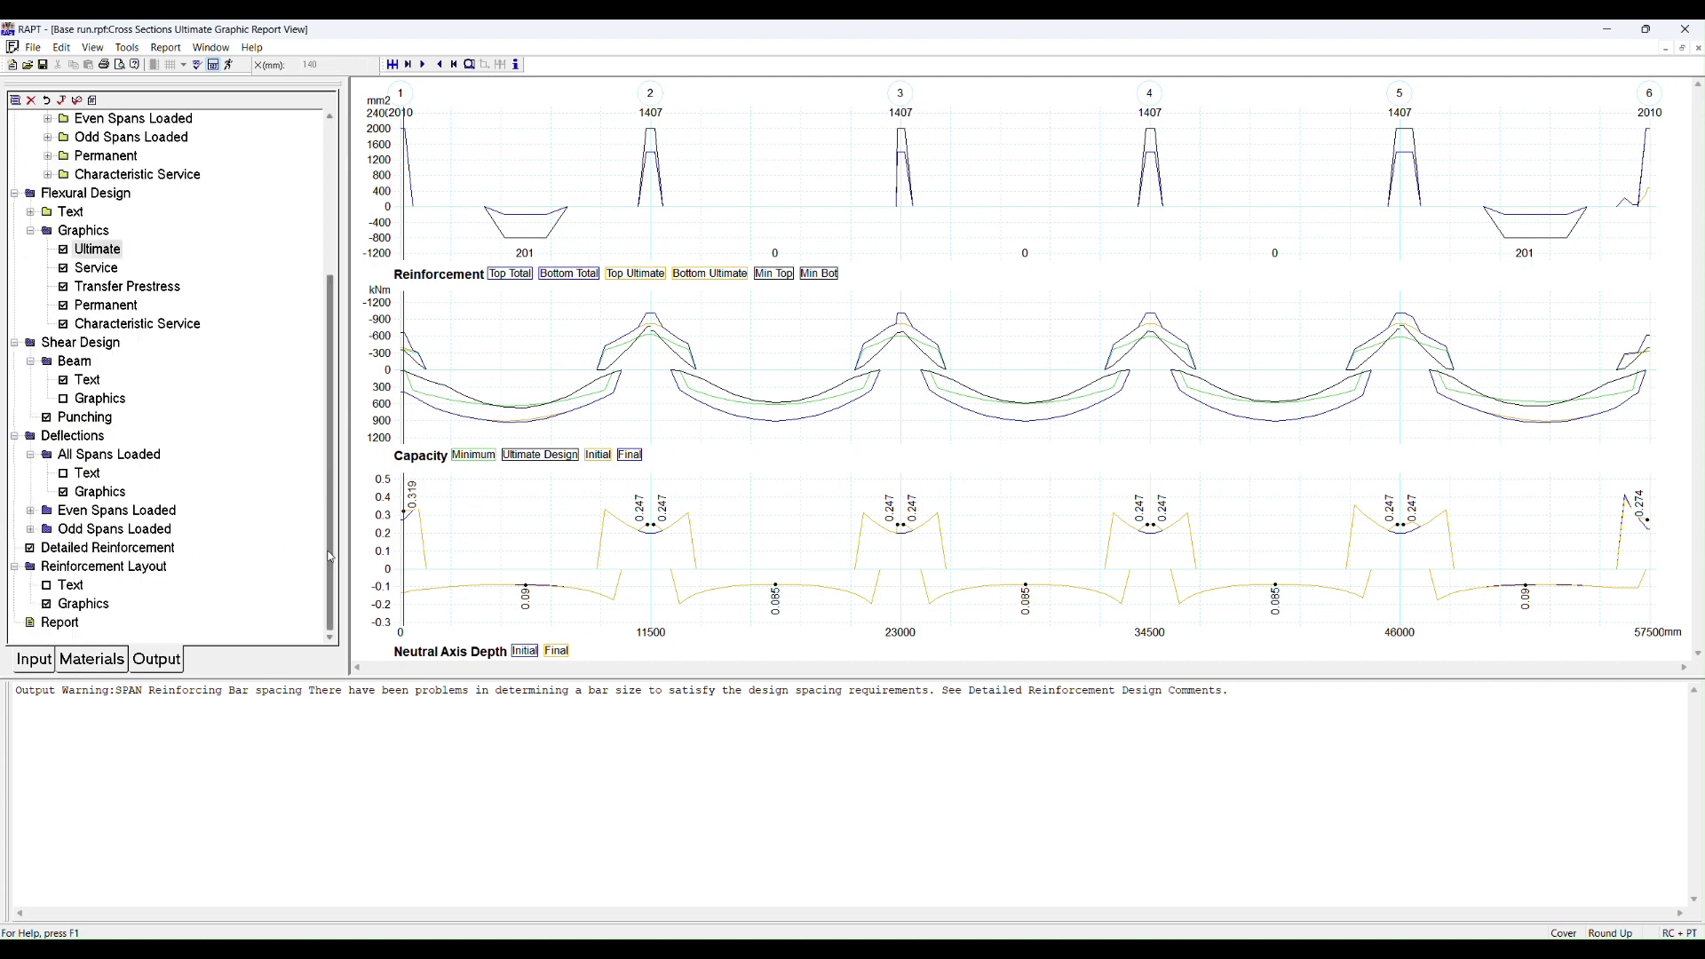
click(82, 616)
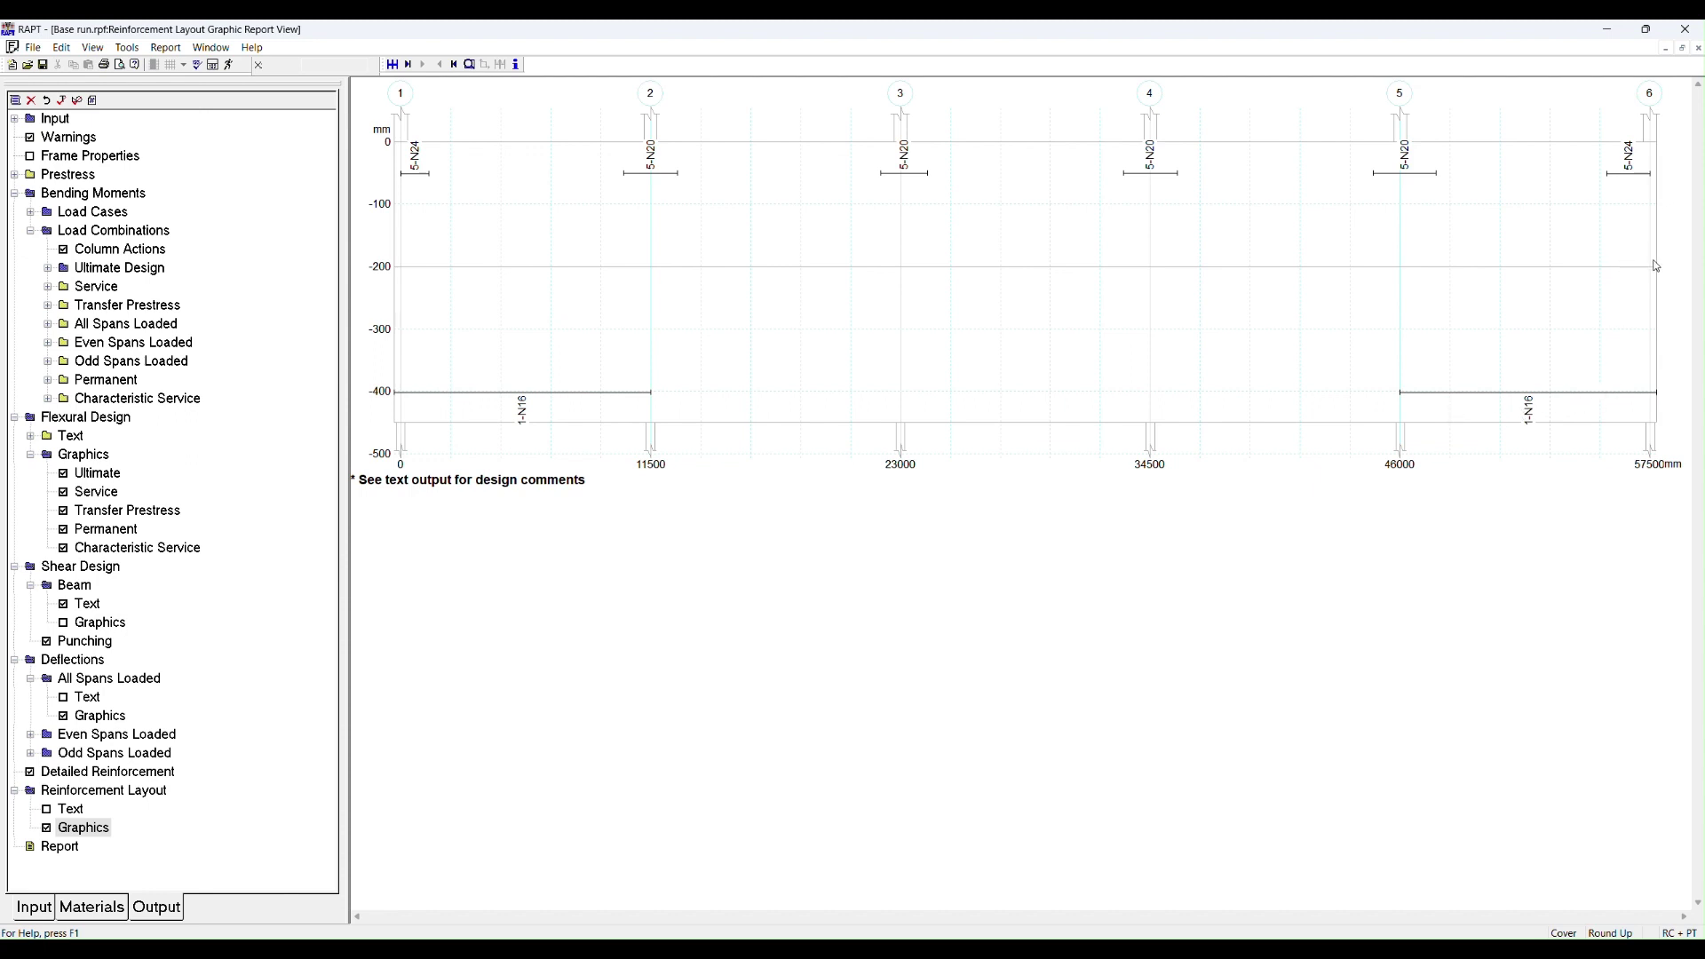
Show the All Spans Loaded deflection graphs, with long-term deflection peaking at -14.4 mm.
right_click(1625, 423)
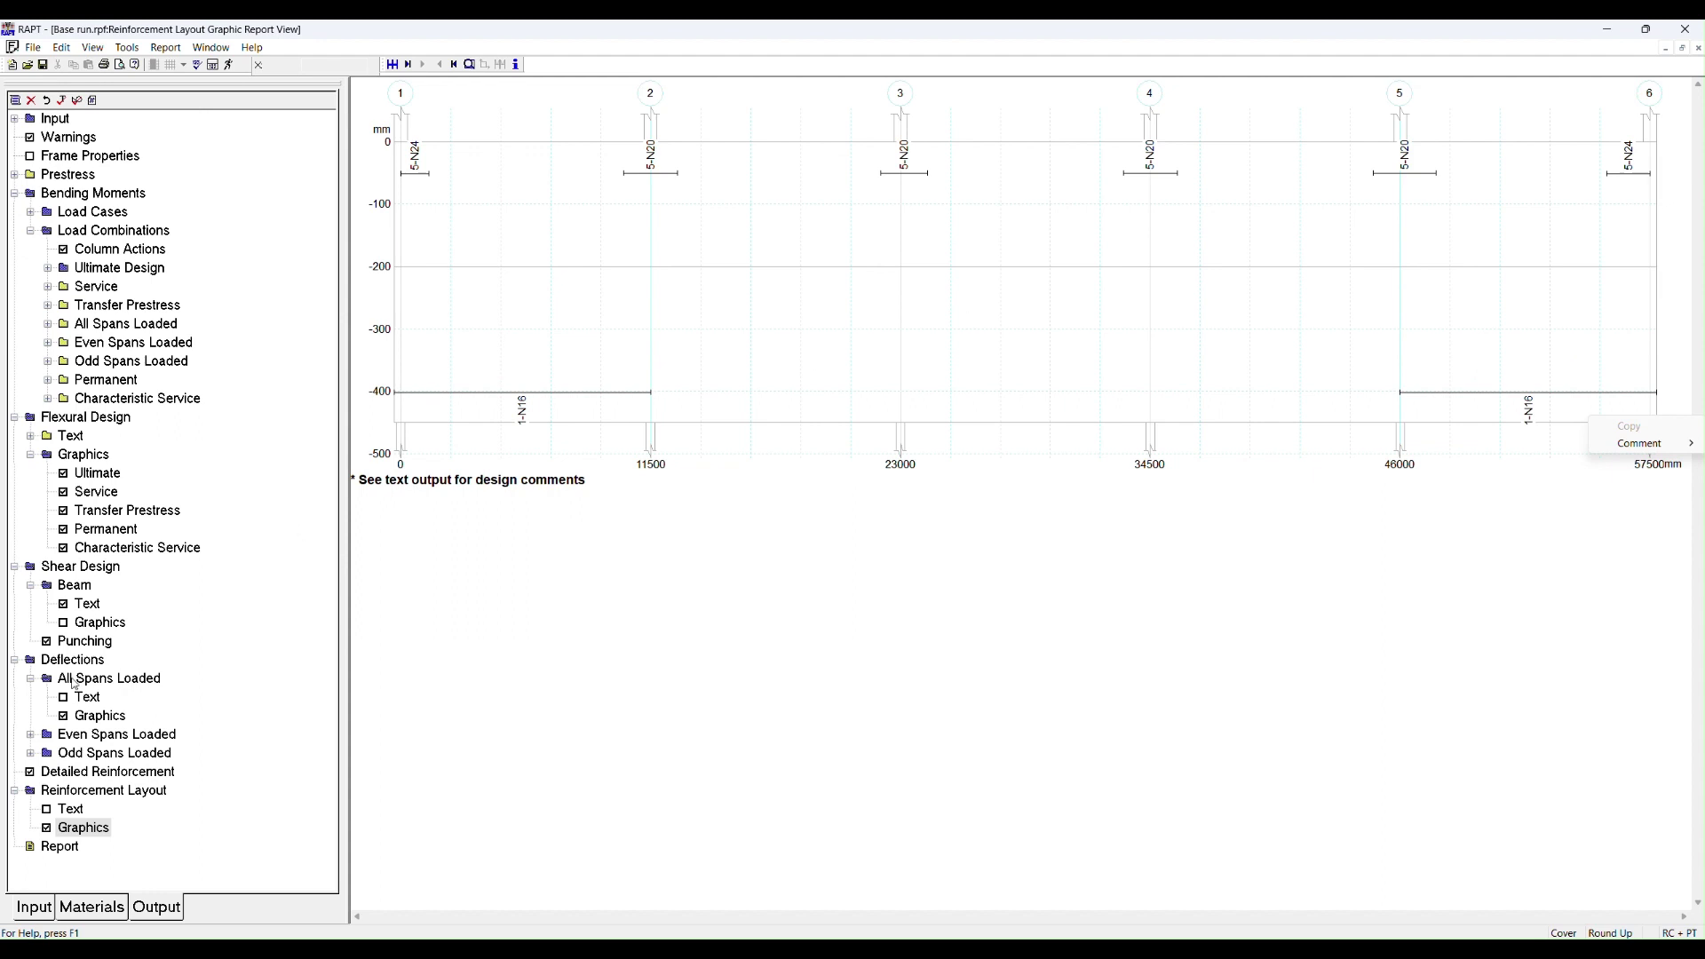
click(101, 720)
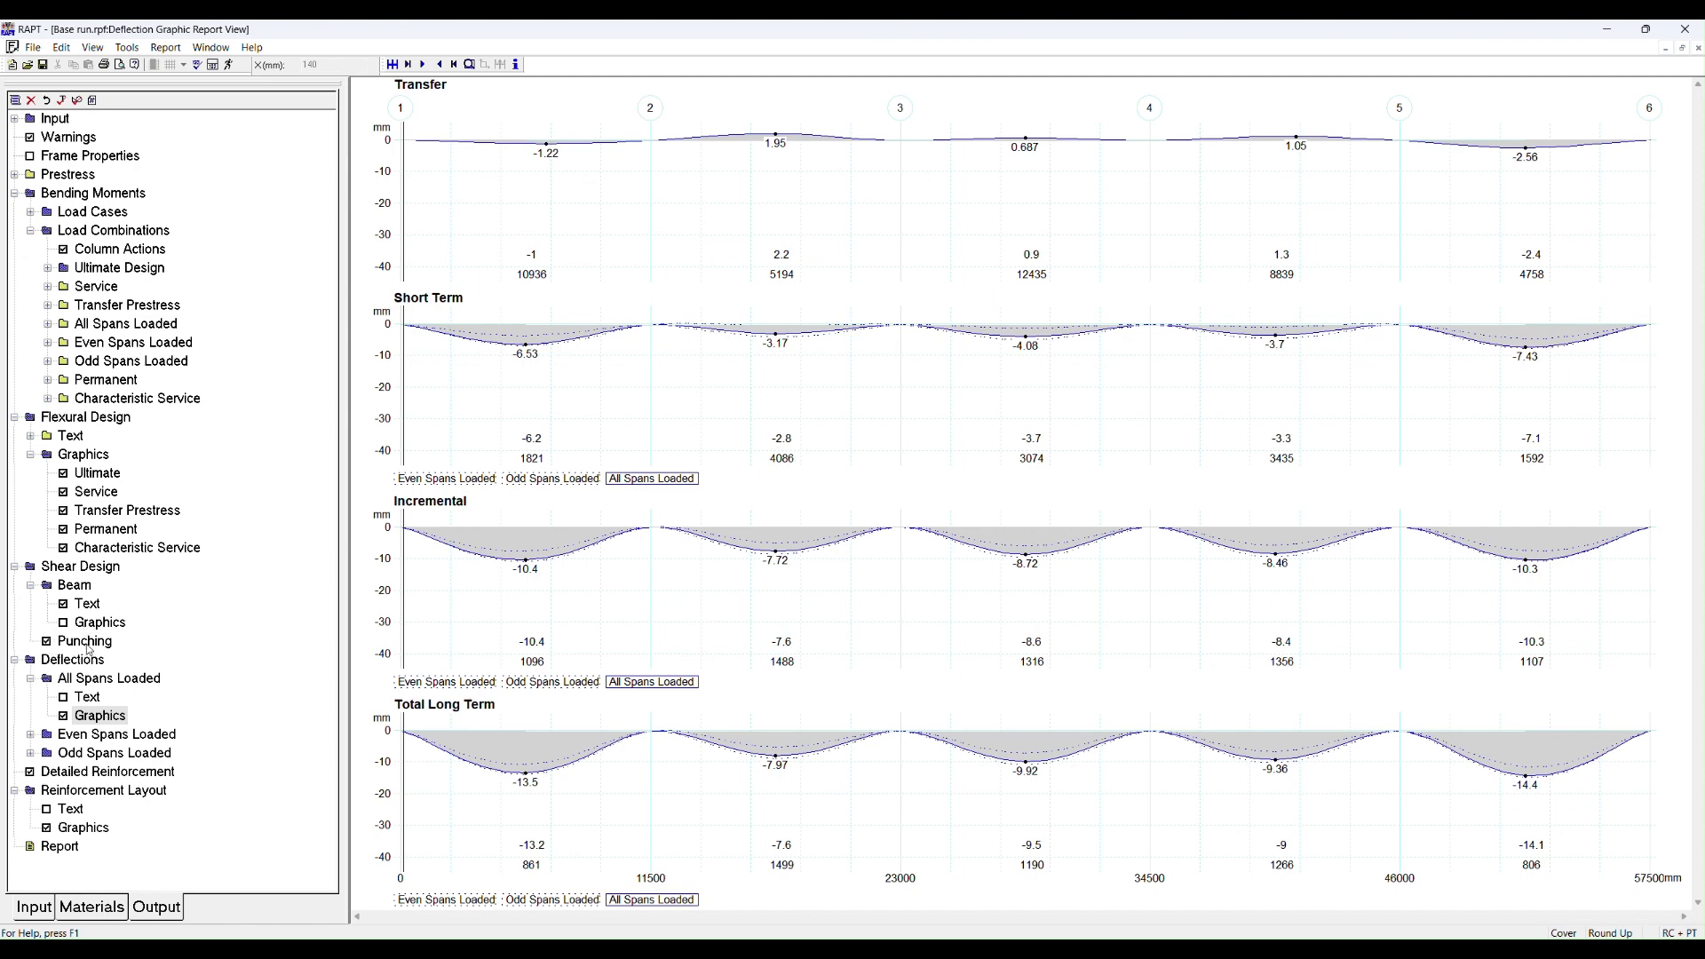
Show Service stress graphs with the Axial Prestress line, moving the inspected section into span 5.
click(97, 493)
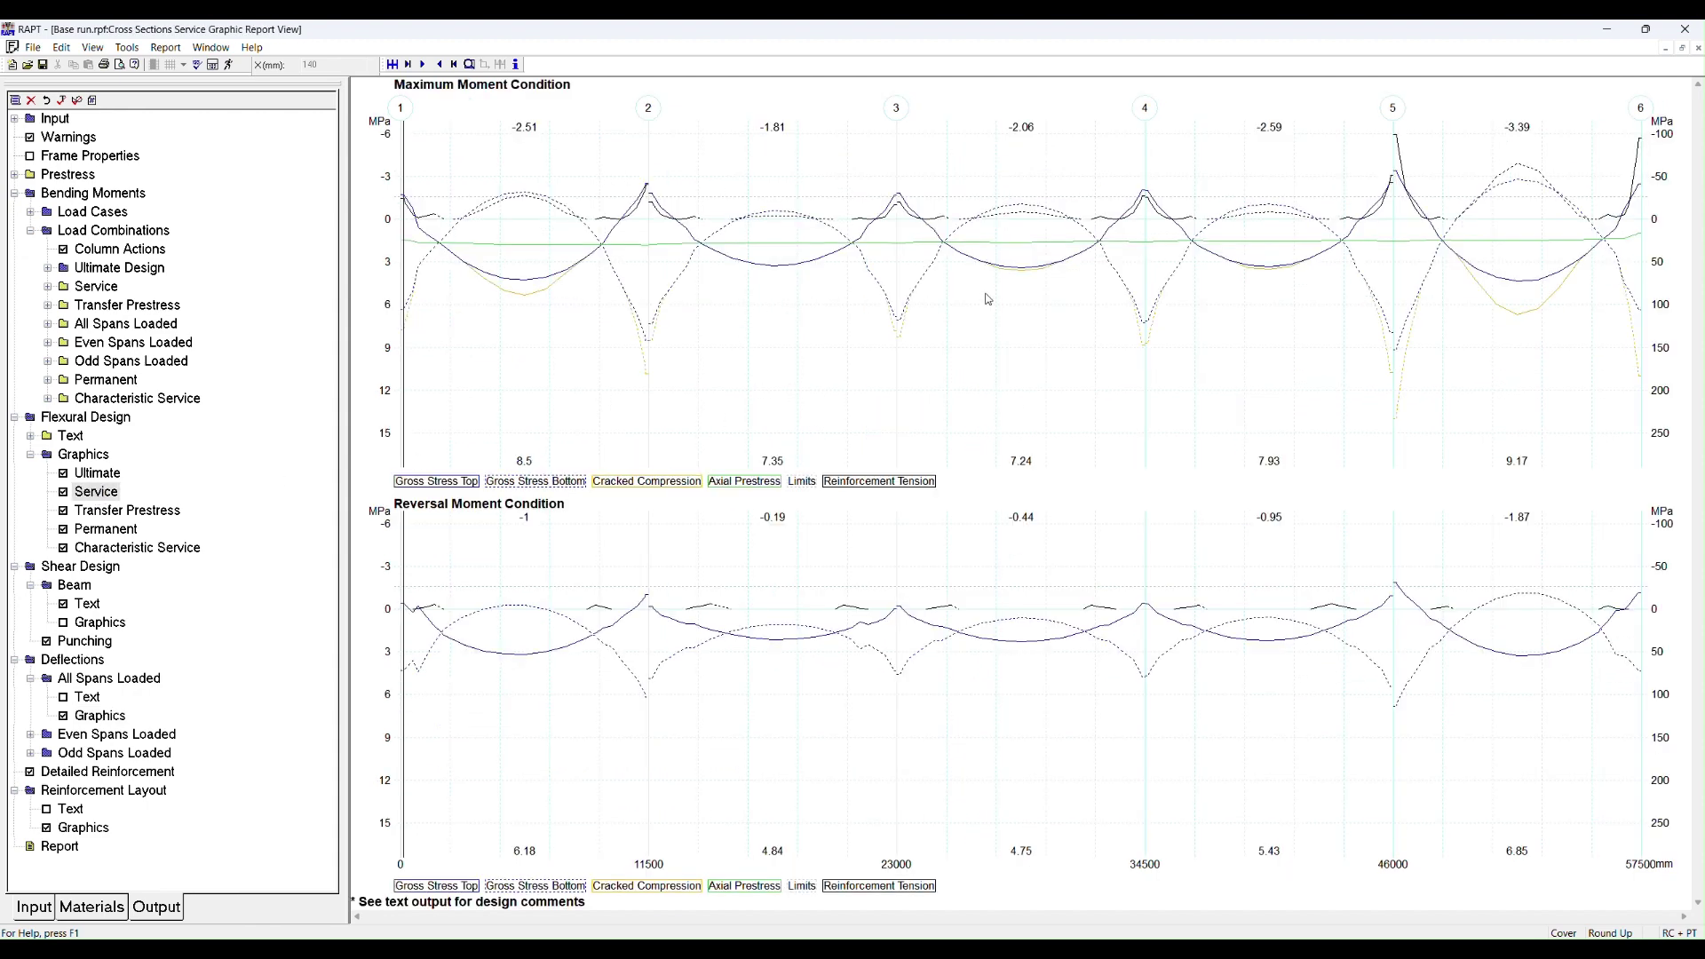
click(772, 296)
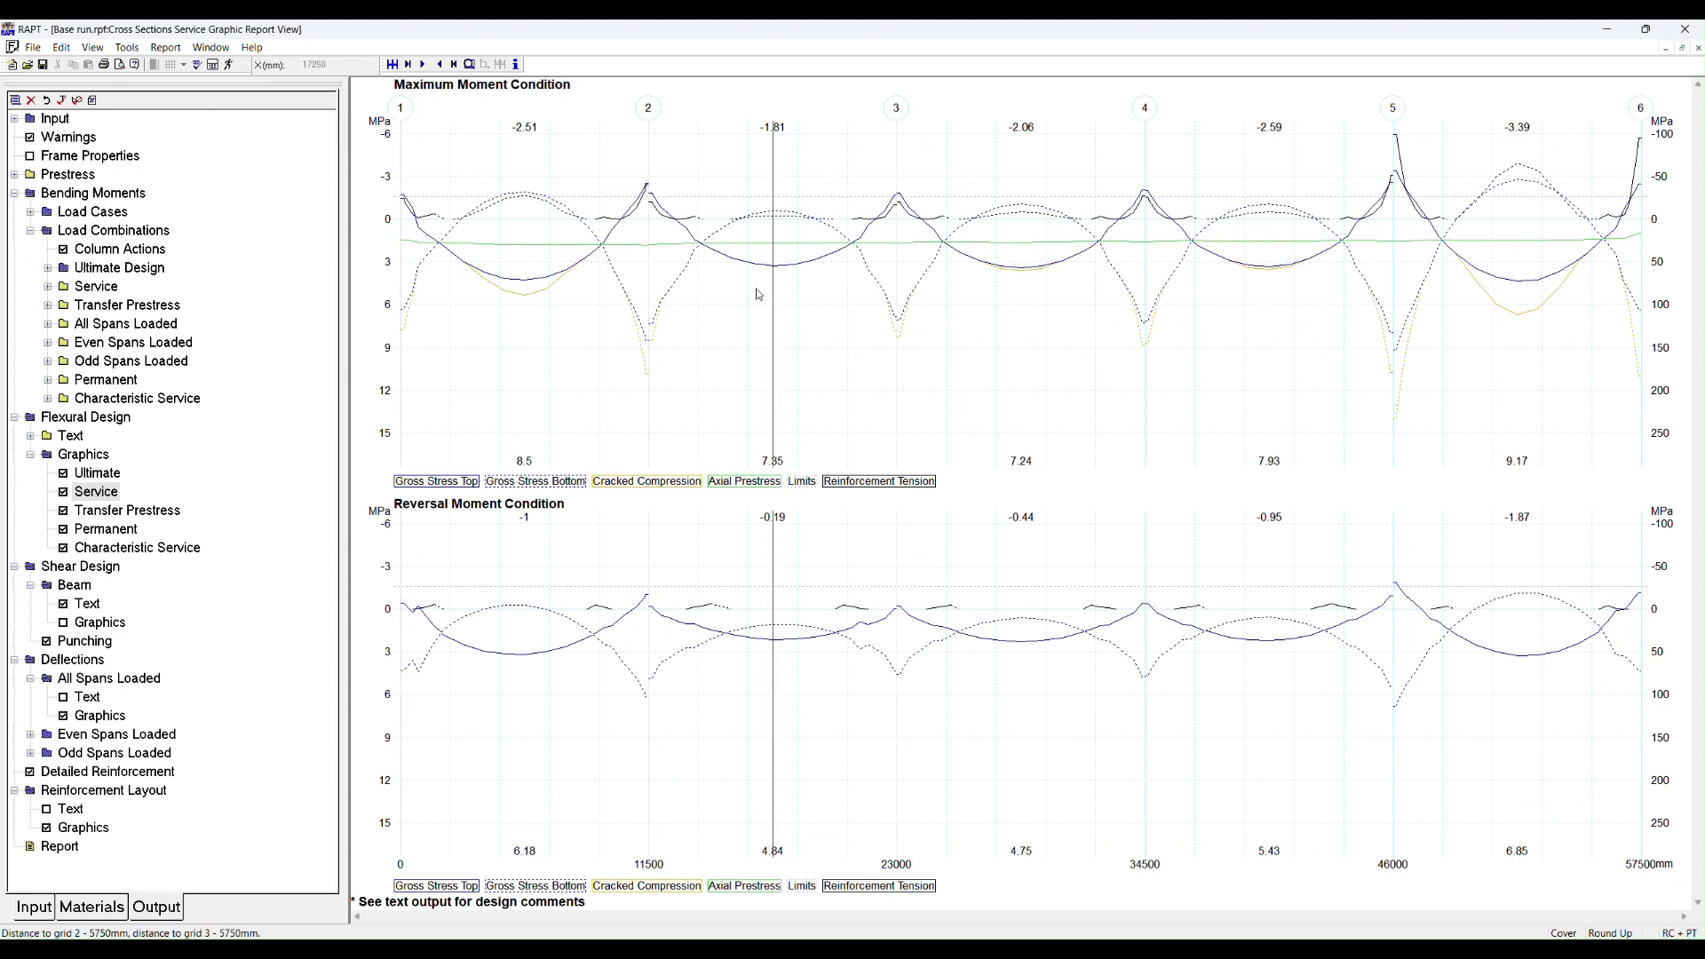
click(740, 487)
click(518, 301)
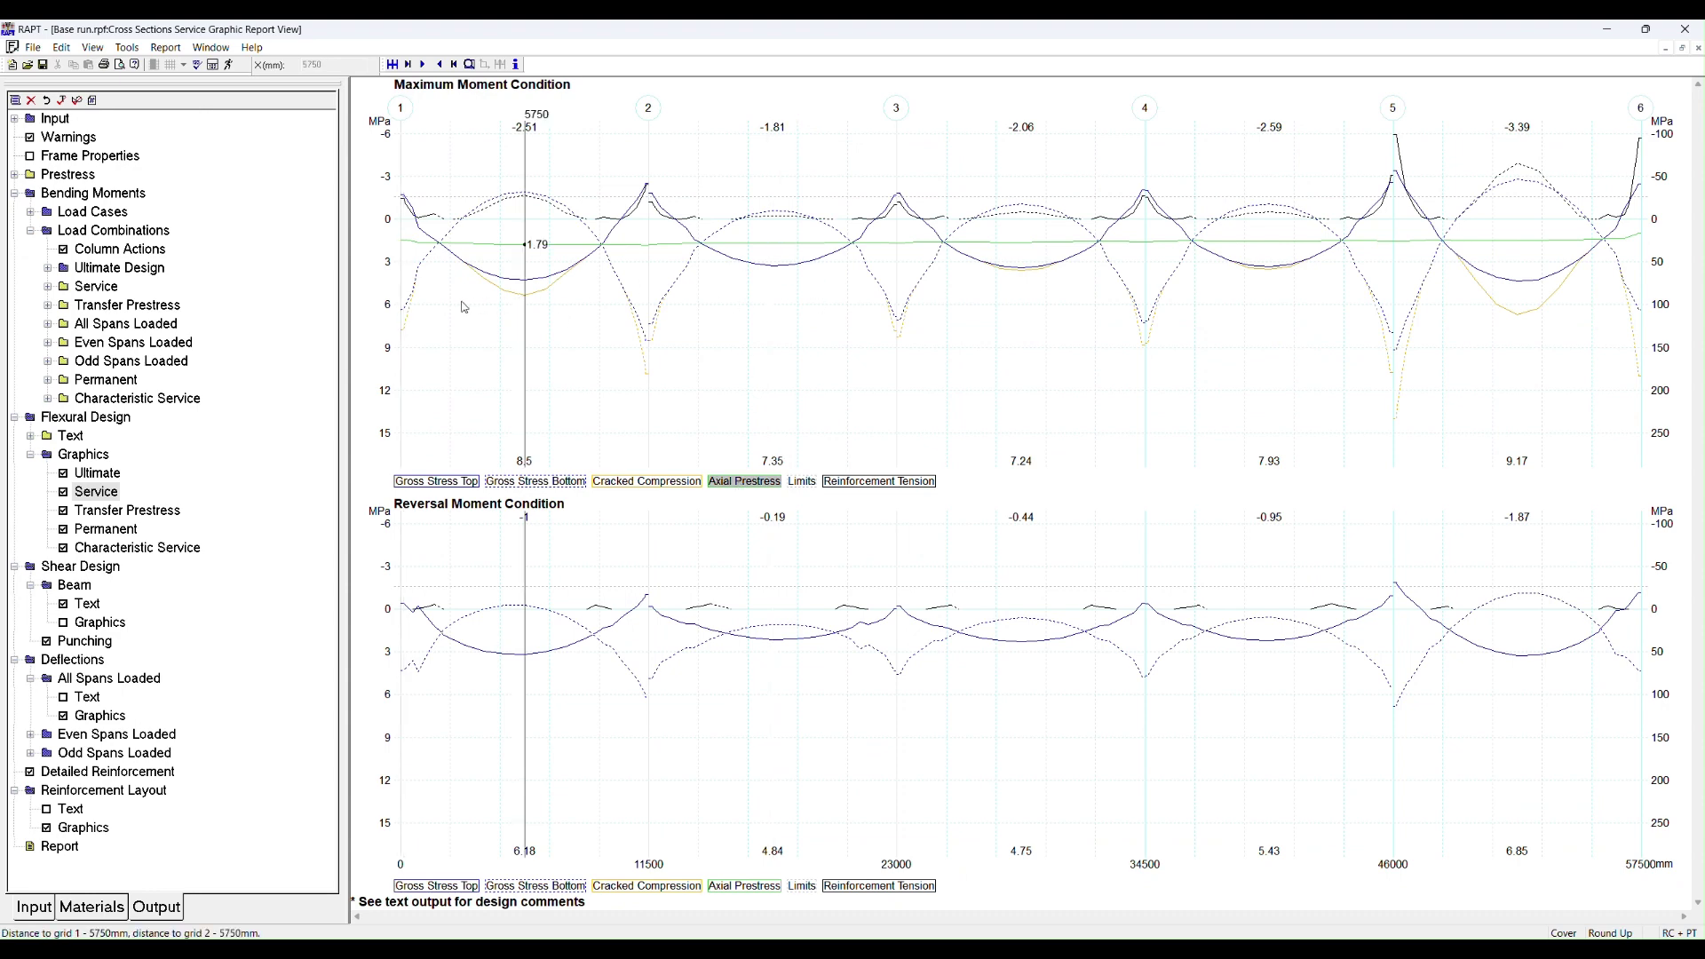
drag(460, 301, 1472, 307)
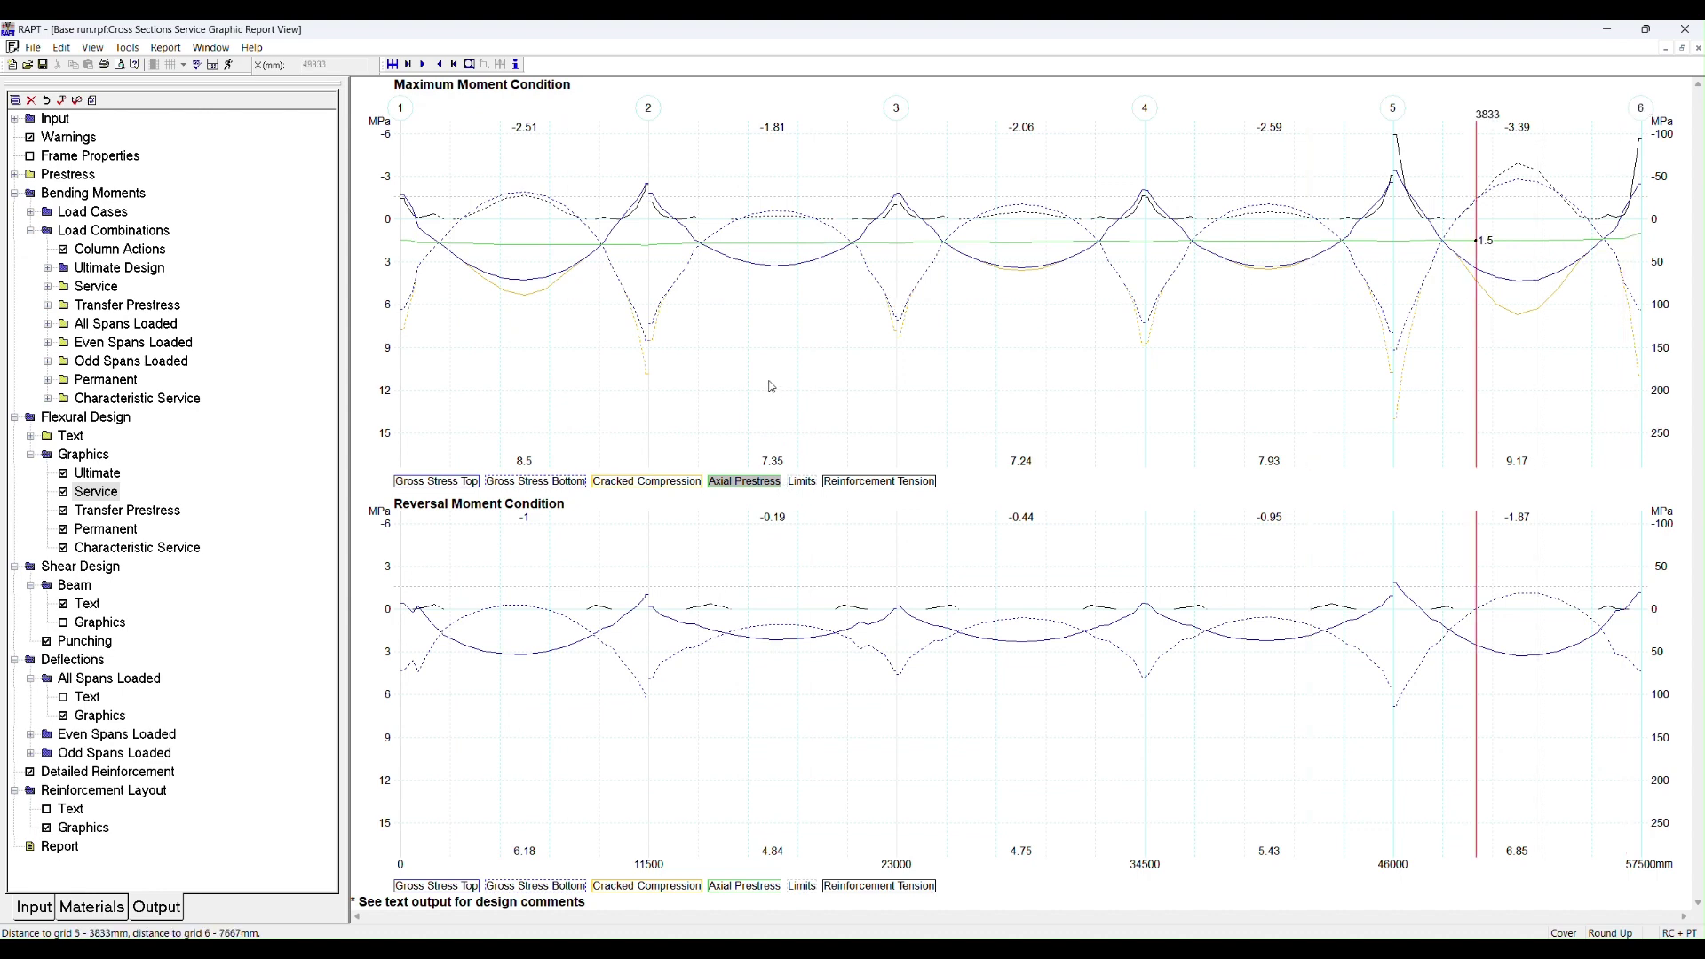